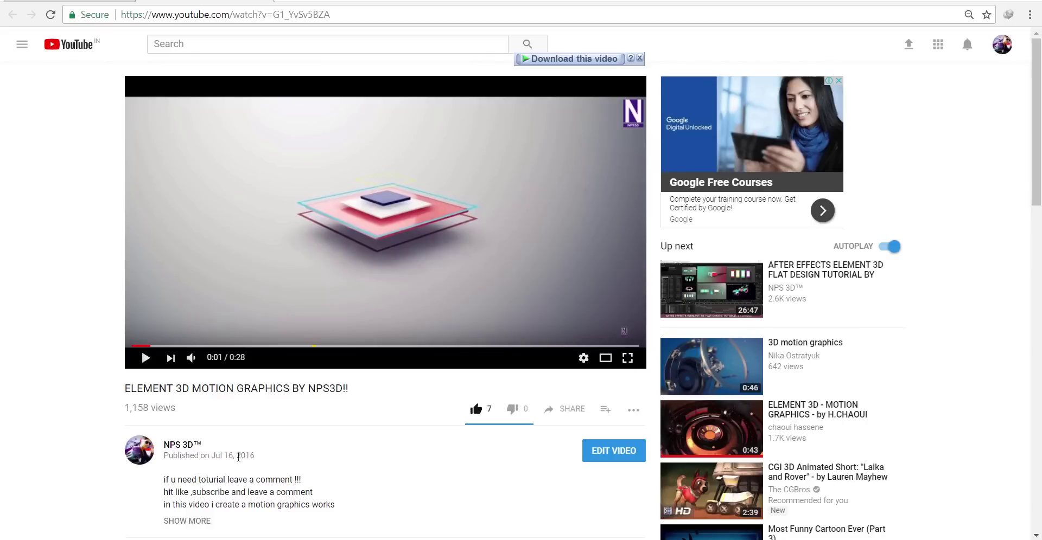
# - Play the ELEMENT 3D MOTION GRAPHICS BY NPS3D!! video in full screen to examine its stacked-plate animation
pyautogui.click(628, 358)
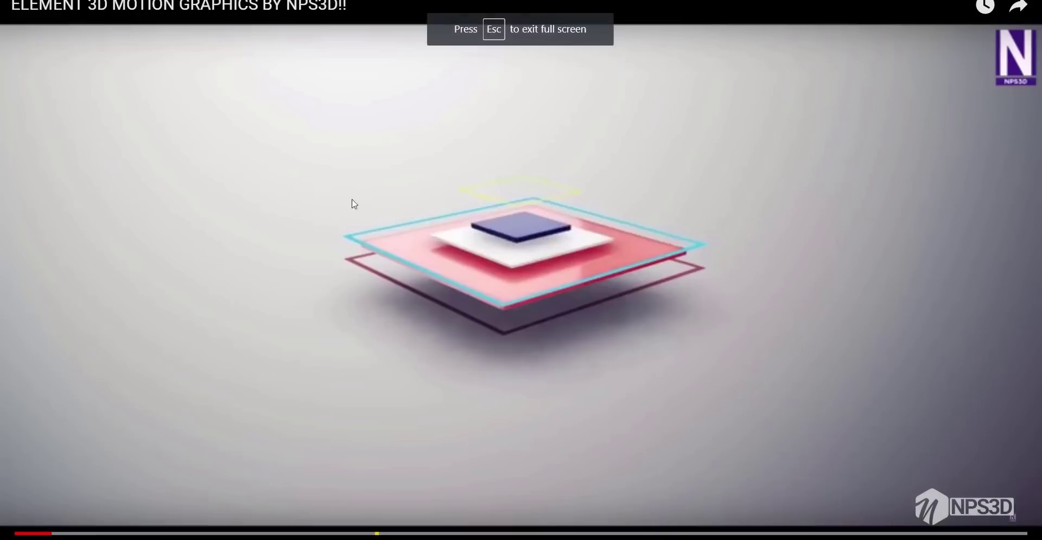
pyautogui.click(19, 534)
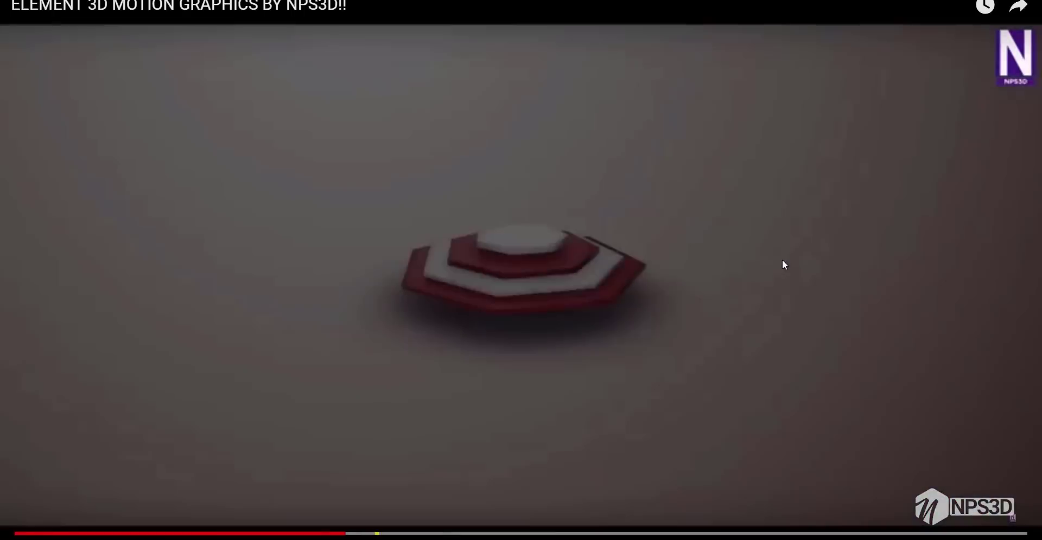
pyautogui.click(408, 446)
pyautogui.moveTo(344, 535); pyautogui.dragTo(15, 534)
pyautogui.press('space')
pyautogui.moveTo(84, 535)
pyautogui.mouseDown()
pyautogui.moveTo(117, 535)
pyautogui.moveTo(84, 535)
pyautogui.mouseUp()
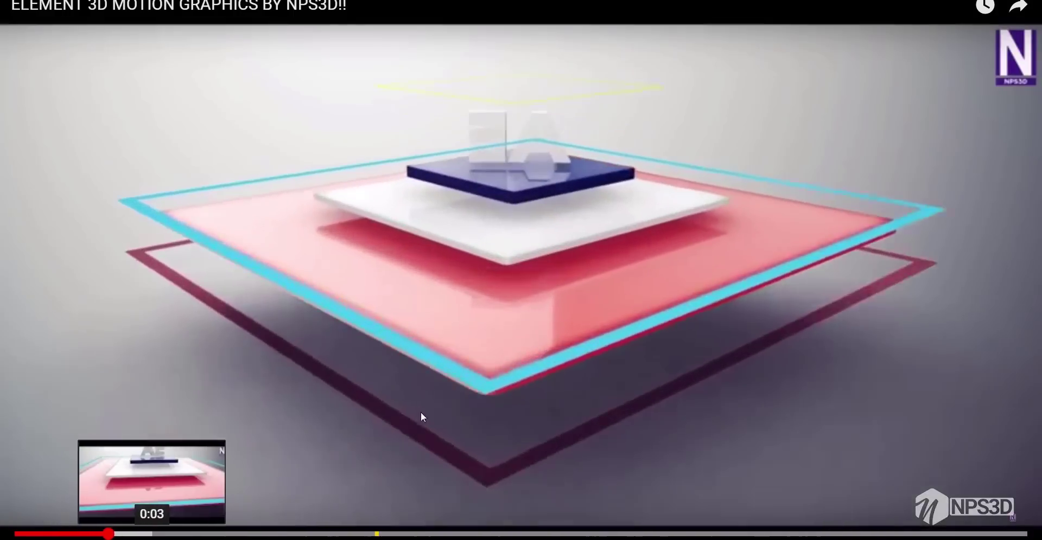
pyautogui.doubleClick(387, 161)
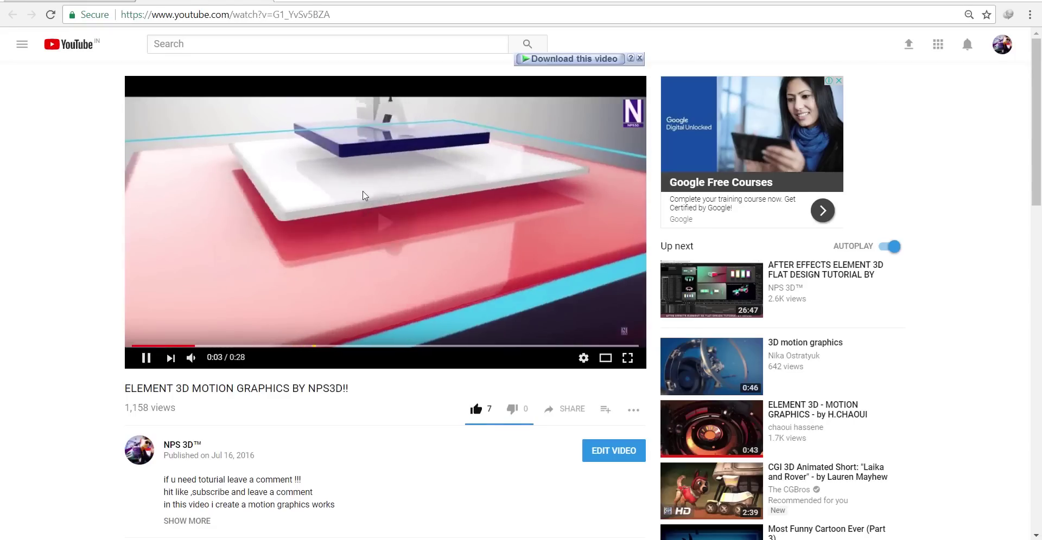
pyautogui.doubleClick(365, 196)
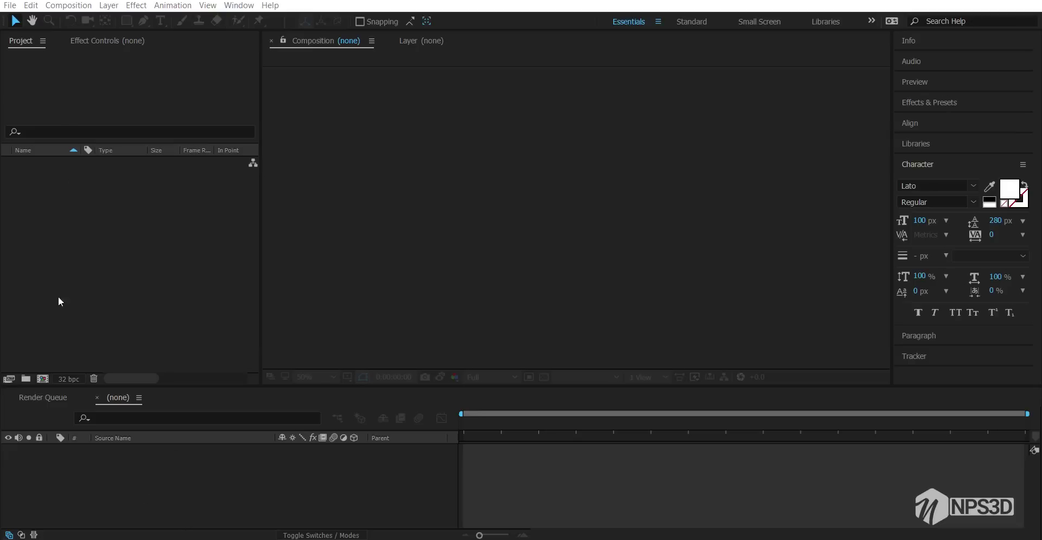
# - Create a new composition sized 1920 x 1080 px at 24 frames per second
pyautogui.click(44, 377)
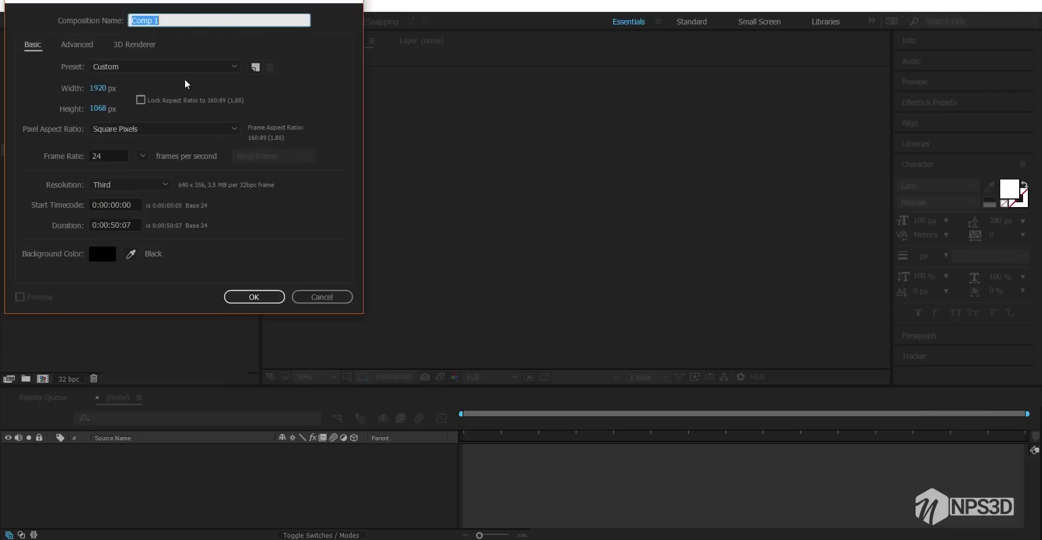
pyautogui.click(104, 109)
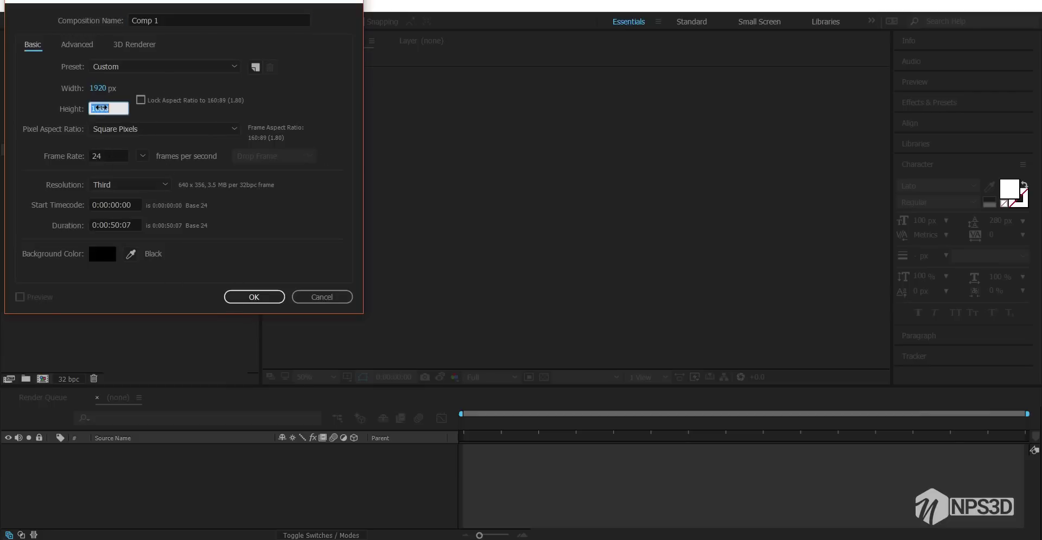
pyautogui.write('1080')
pyautogui.press('Return')
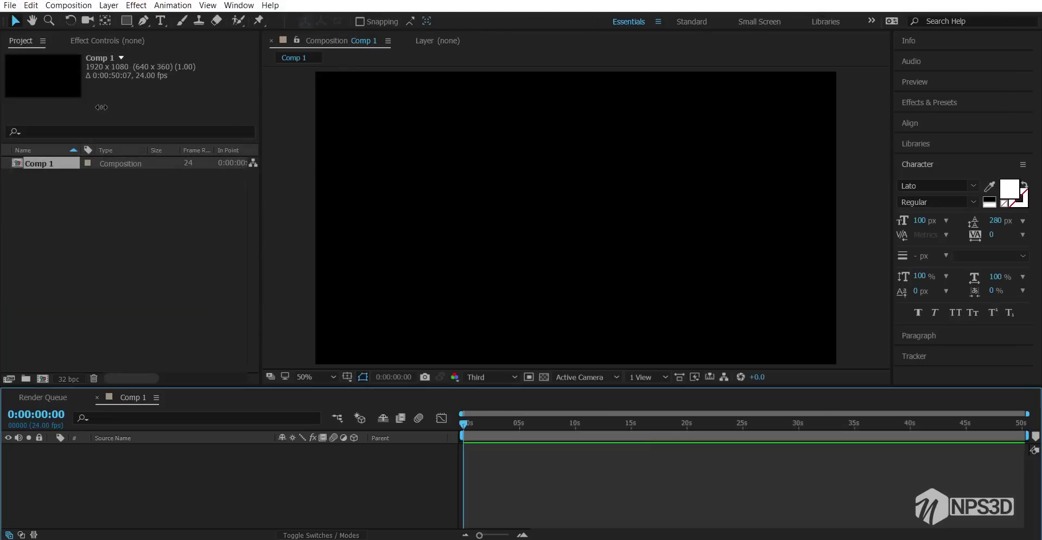
# - Add a new solid layer named e3d to the composition
pyautogui.rightClick(310, 472)
pyautogui.moveTo(445, 357)
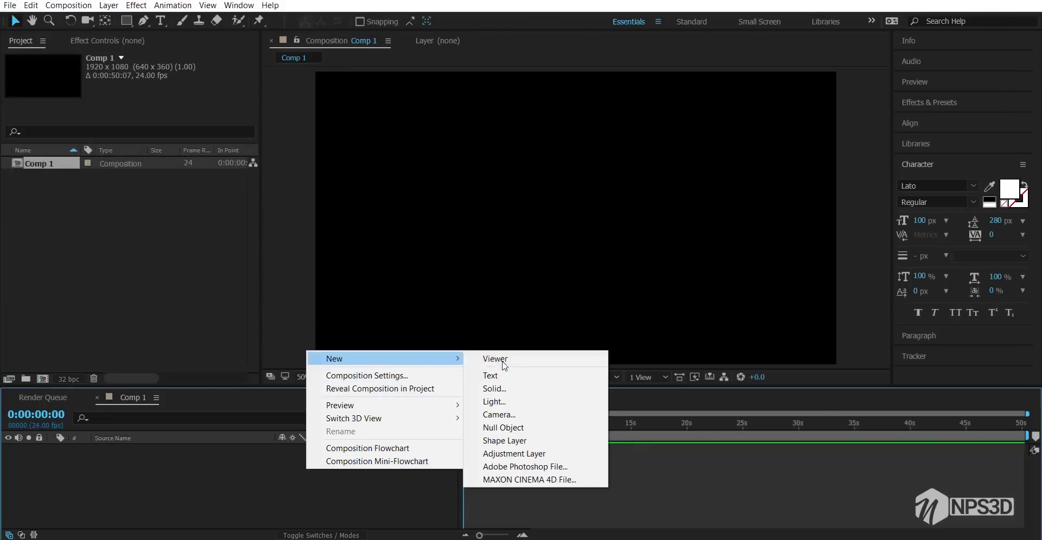
pyautogui.click(518, 389)
pyautogui.write('e3d')
pyautogui.press('Return')
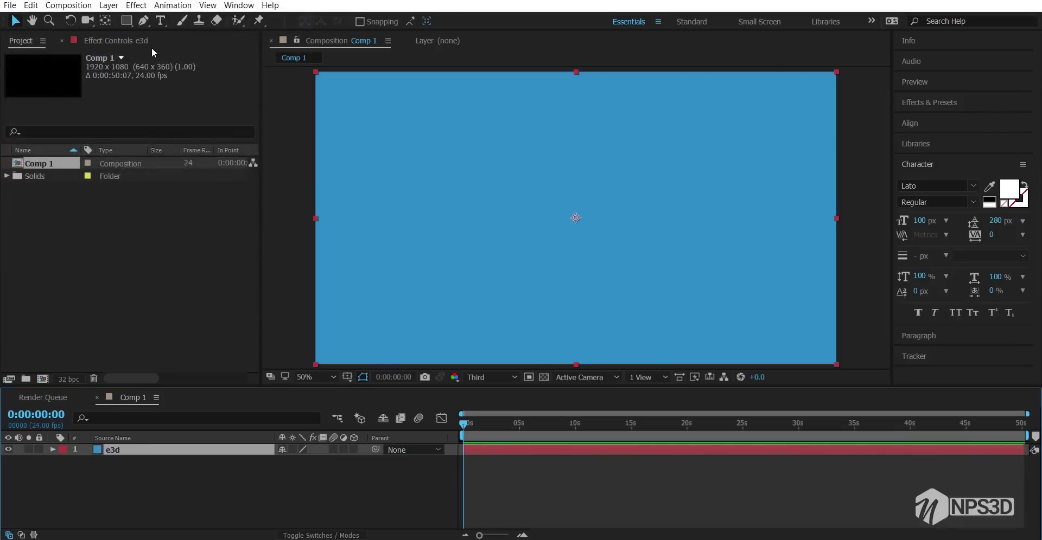
# - Apply the Element effect to the e3d solid and open its scene setup
pyautogui.hotkey('ctrl', 'space')
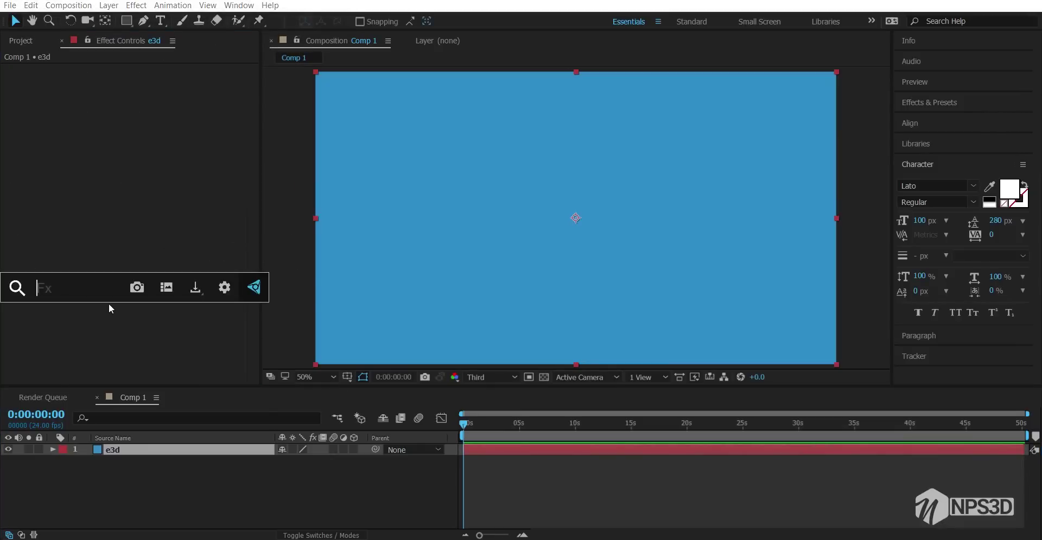
pyautogui.write('ele')
pyautogui.press('Return')
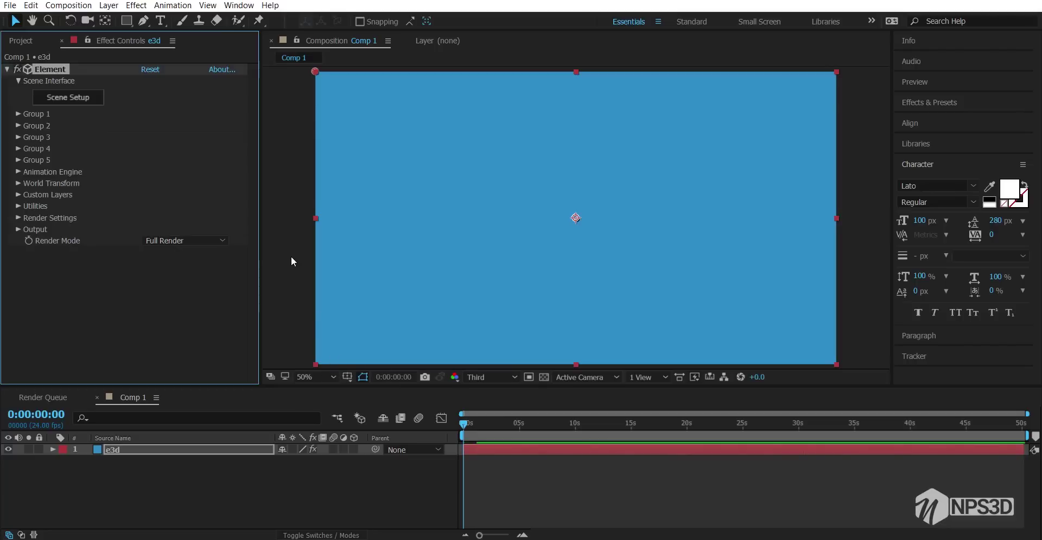
pyautogui.click(85, 101)
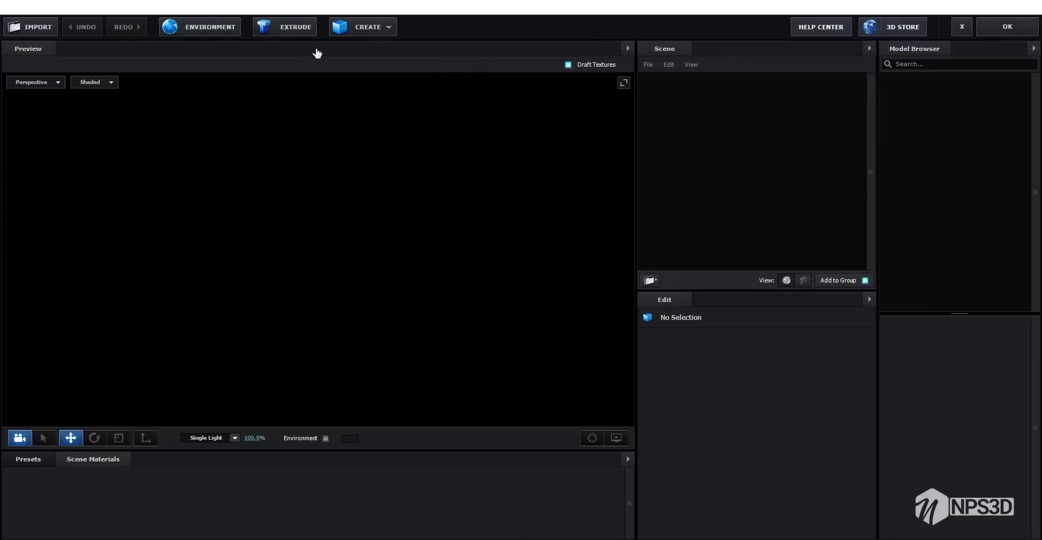
# - Create a box primitive in the Element scene
pyautogui.click(369, 28)
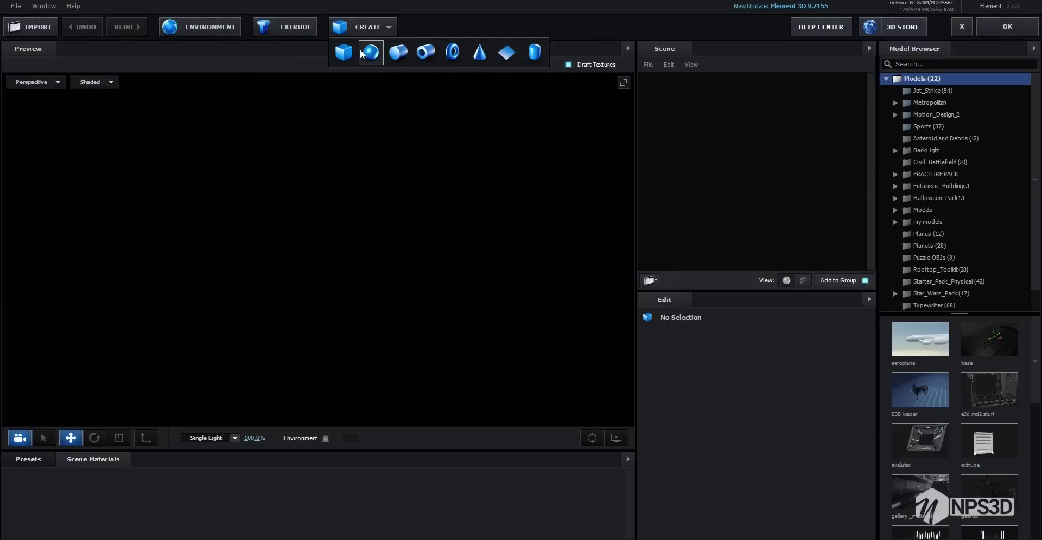
pyautogui.click(345, 53)
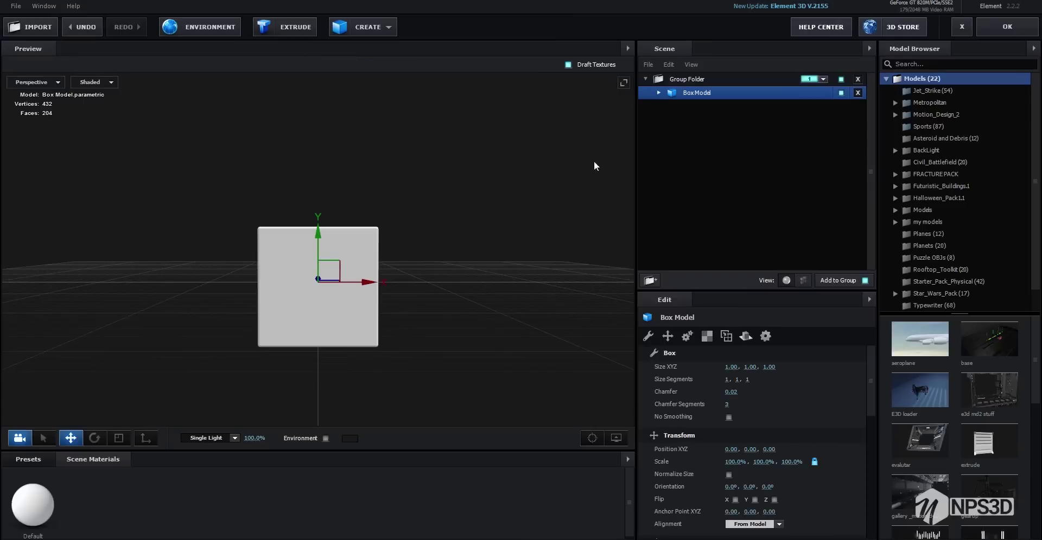
pyautogui.moveTo(470, 308); pyautogui.dragTo(486, 324)
pyautogui.moveTo(457, 370); pyautogui.dragTo(475, 387)
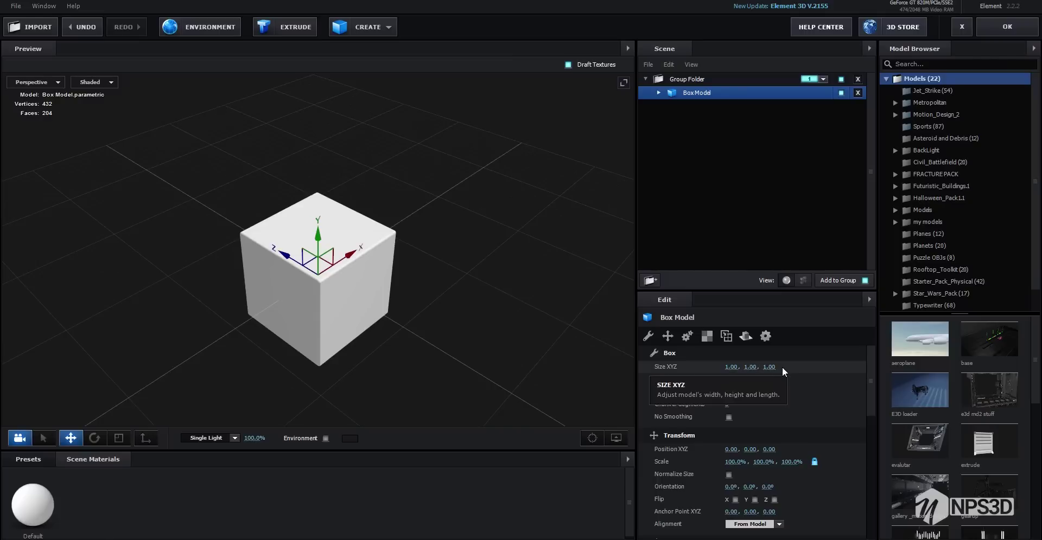
# - Flatten the box into a thin plate by setting its Z size to 0.10
pyautogui.moveTo(768, 366); pyautogui.dragTo(785, 365)
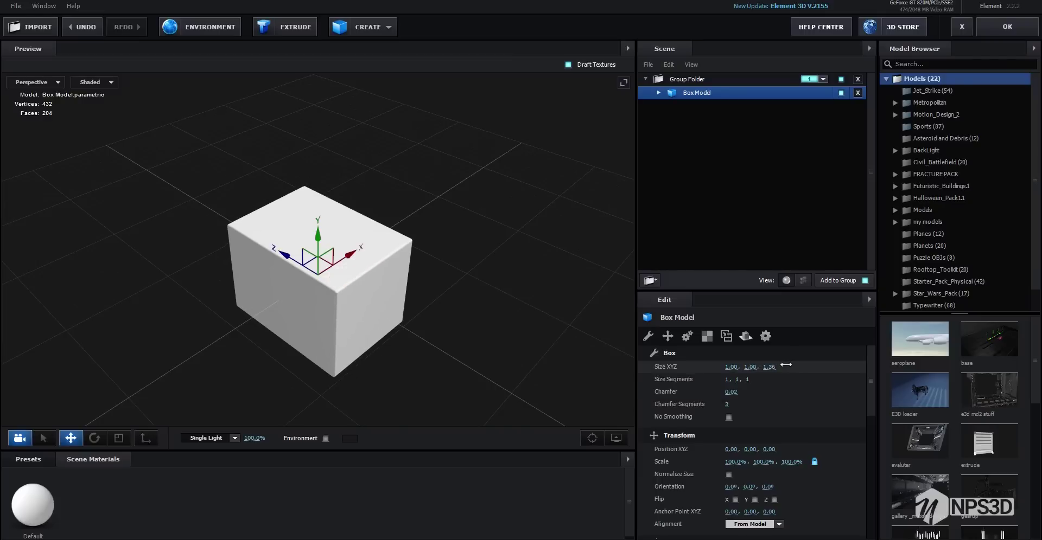
pyautogui.click(770, 367)
pyautogui.press('Return')
pyautogui.moveTo(375, 336); pyautogui.dragTo(472, 354)
pyautogui.scroll(5, 389, 328)
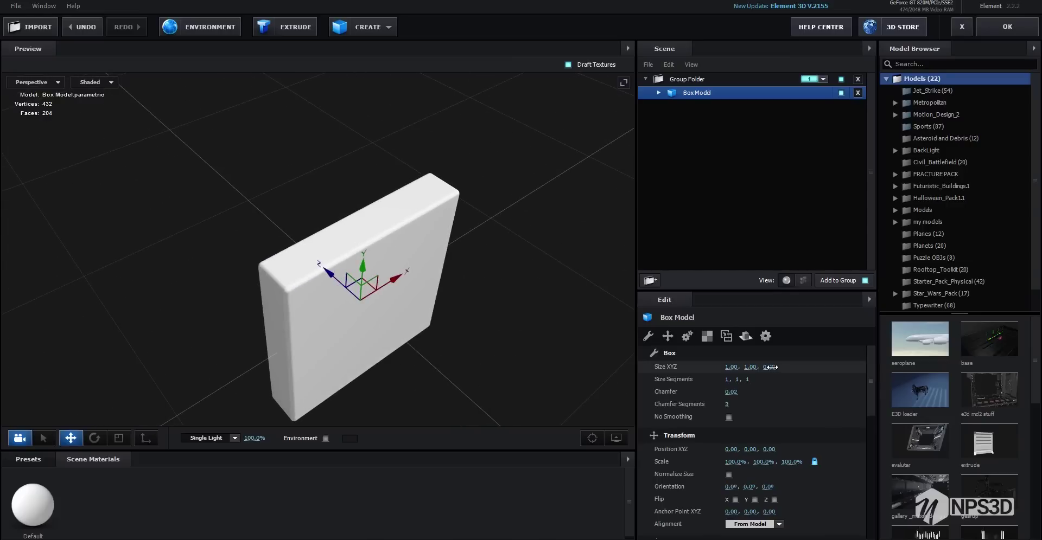
pyautogui.click(771, 367)
pyautogui.write('0.1')
pyautogui.press('Return')
pyautogui.moveTo(533, 343); pyautogui.dragTo(468, 327)
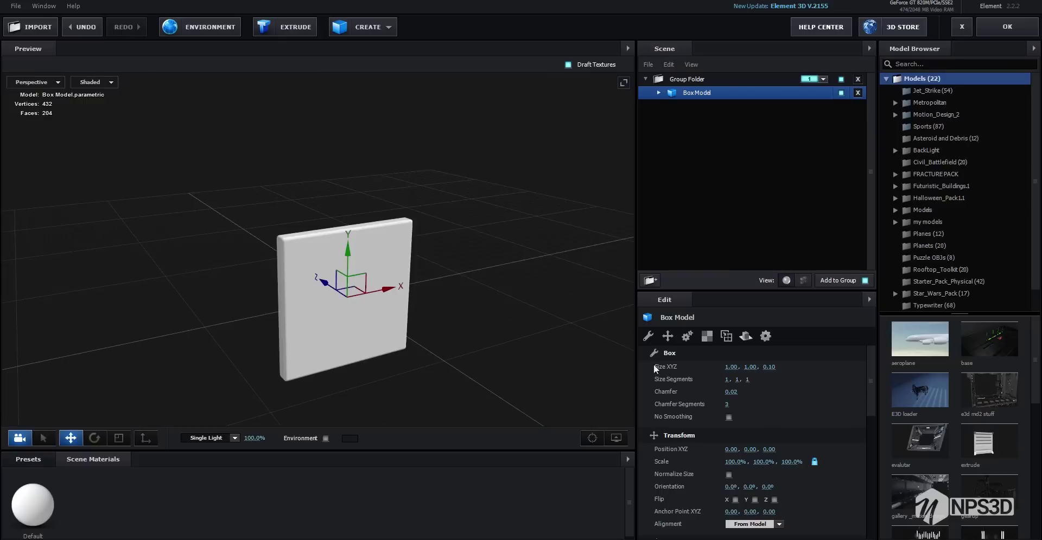
# - Set both the X and Y size of the box to 3.00
pyautogui.click(730, 367)
pyautogui.write('3')
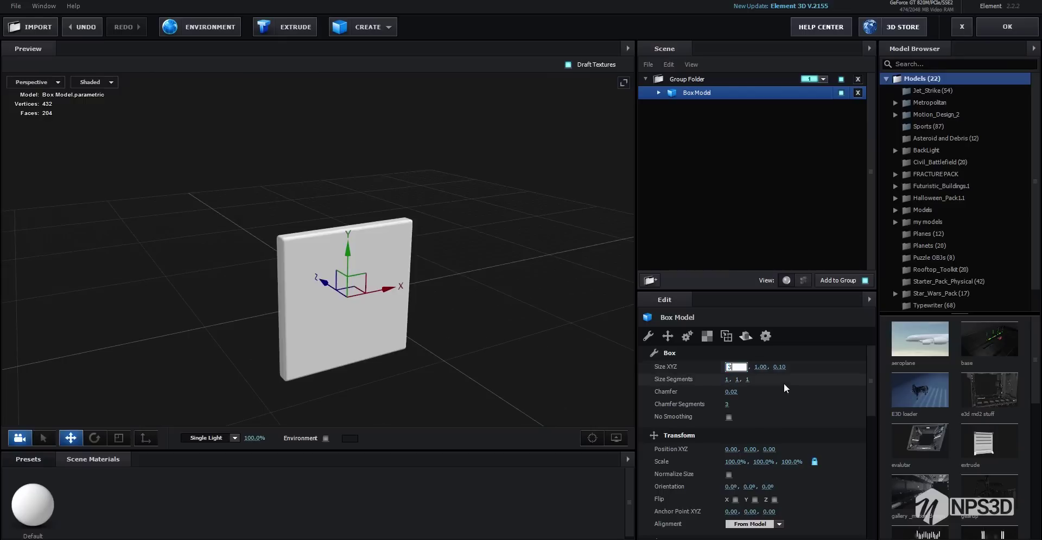
pyautogui.press('Tab')
pyautogui.write('3')
pyautogui.press('Return')
pyautogui.scroll(-5, 502, 341)
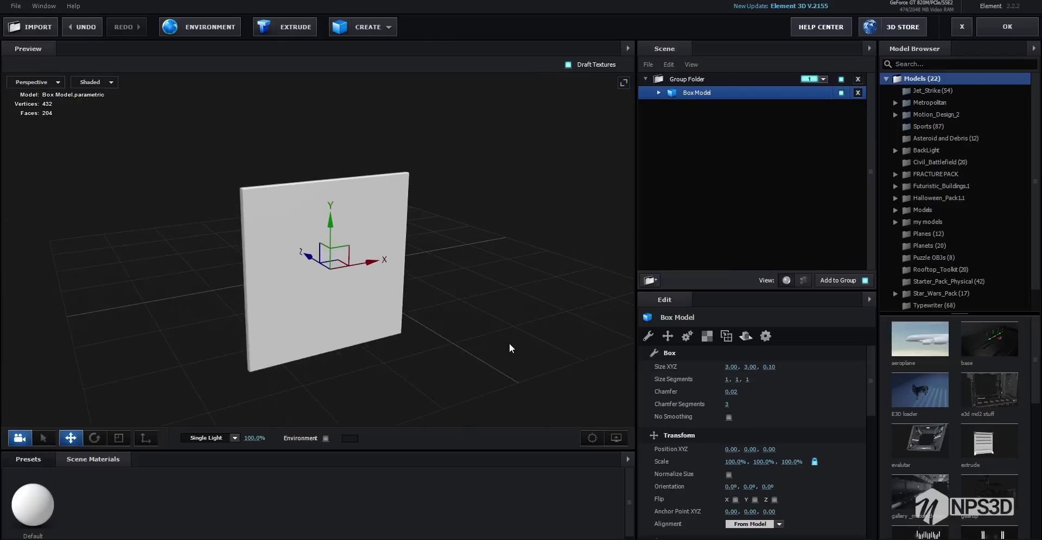
# - Rotate the box 90° about its X axis so it lies flat, and enable mesh optimization for it
pyautogui.moveTo(510, 344); pyautogui.dragTo(343, 326)
pyautogui.press('e')
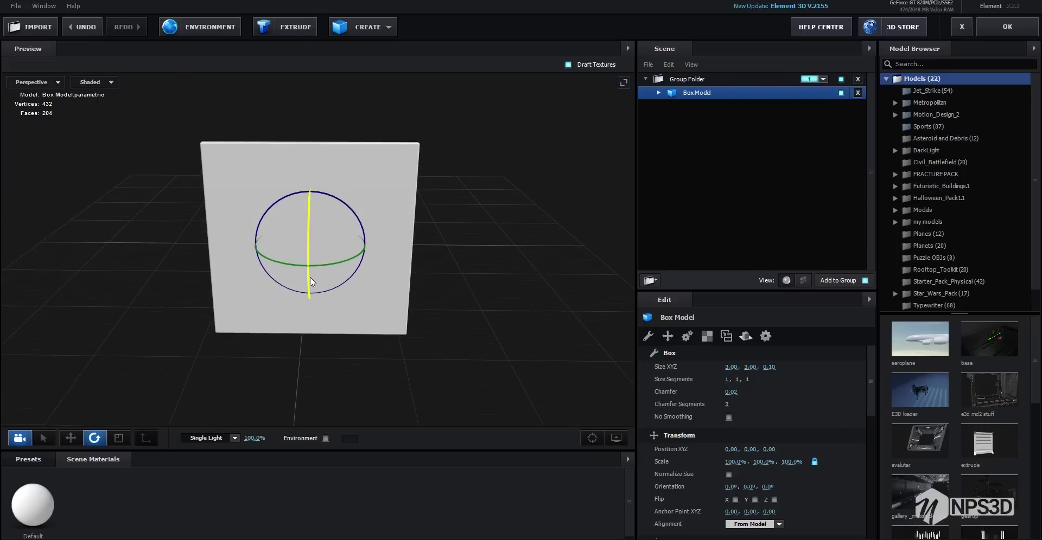
pyautogui.moveTo(318, 222); pyautogui.dragTo(324, 148)
pyautogui.moveTo(491, 245); pyautogui.dragTo(494, 308)
pyautogui.scroll(5, 496, 287)
pyautogui.scroll(-2, 499, 284)
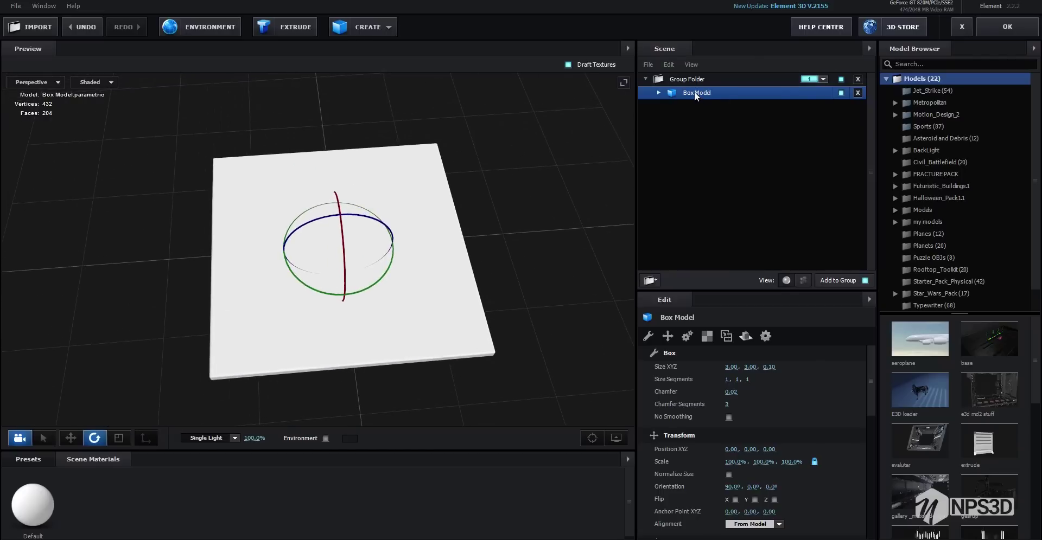
pyautogui.scroll(-7, 782, 457)
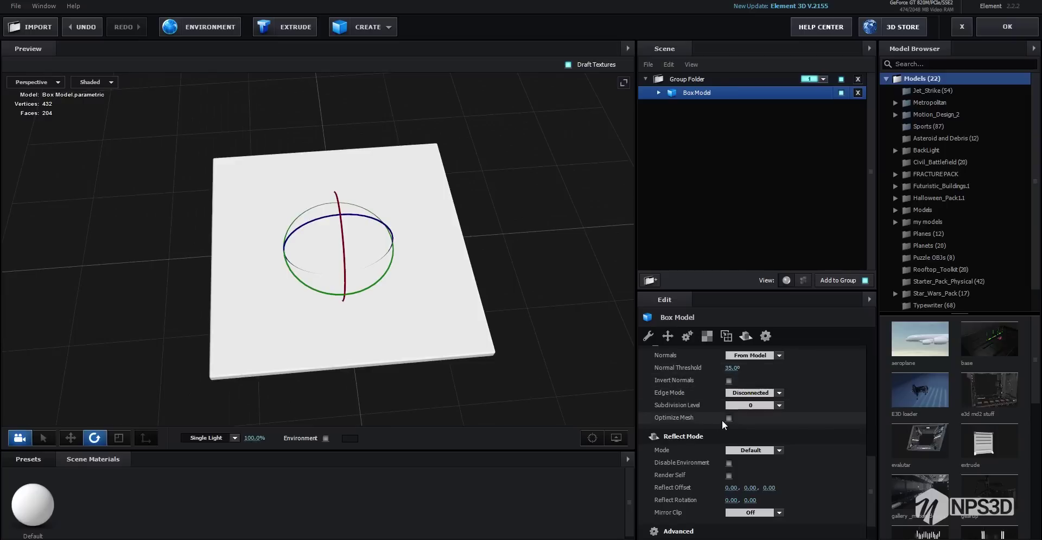
pyautogui.click(729, 419)
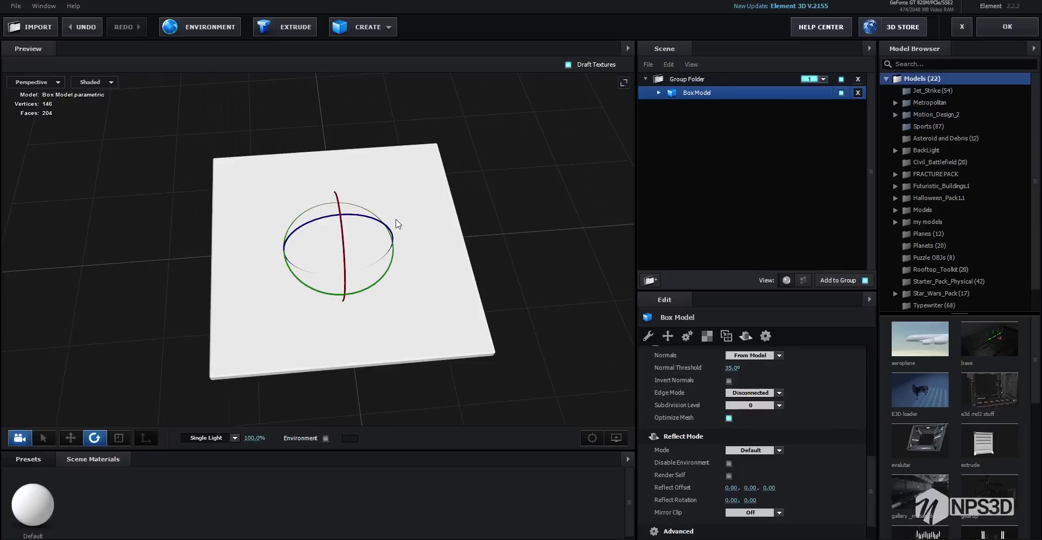
# - Duplicate the flat box and raise the copy to a Y position of about 0.49
pyautogui.moveTo(399, 223); pyautogui.dragTo(449, 213)
pyautogui.press('w')
pyautogui.moveTo(448, 291)
pyautogui.mouseDown()
pyautogui.moveTo(452, 260)
pyautogui.moveTo(466, 286)
pyautogui.mouseUp()
pyautogui.moveTo(348, 224); pyautogui.dragTo(348, 185)
pyautogui.moveTo(533, 271); pyautogui.dragTo(624, 384)
# - Set the upper box's X and Y size to 2.00 and lower it to a Y position of about 0.17
pyautogui.scroll(8, 716, 392)
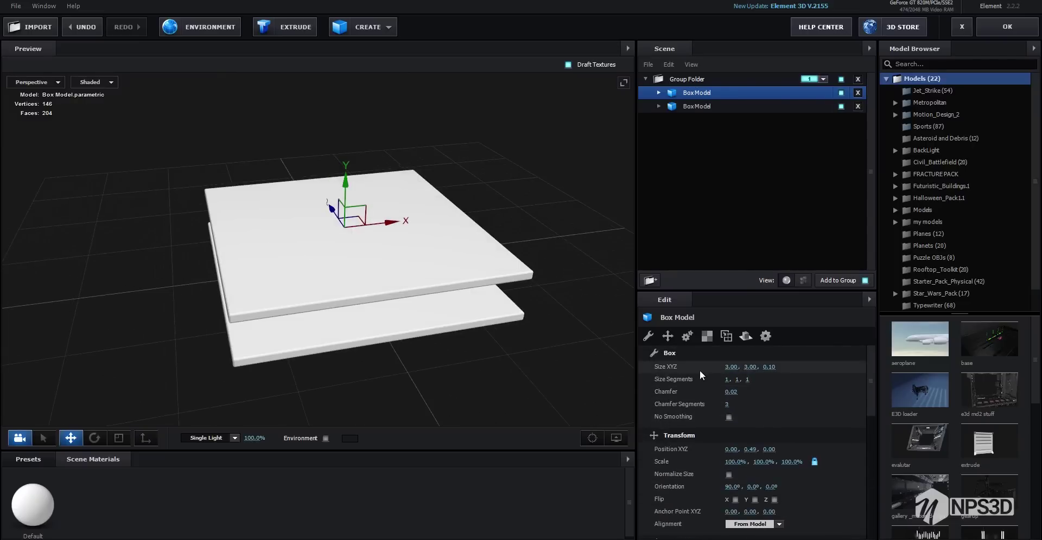
pyautogui.click(731, 368)
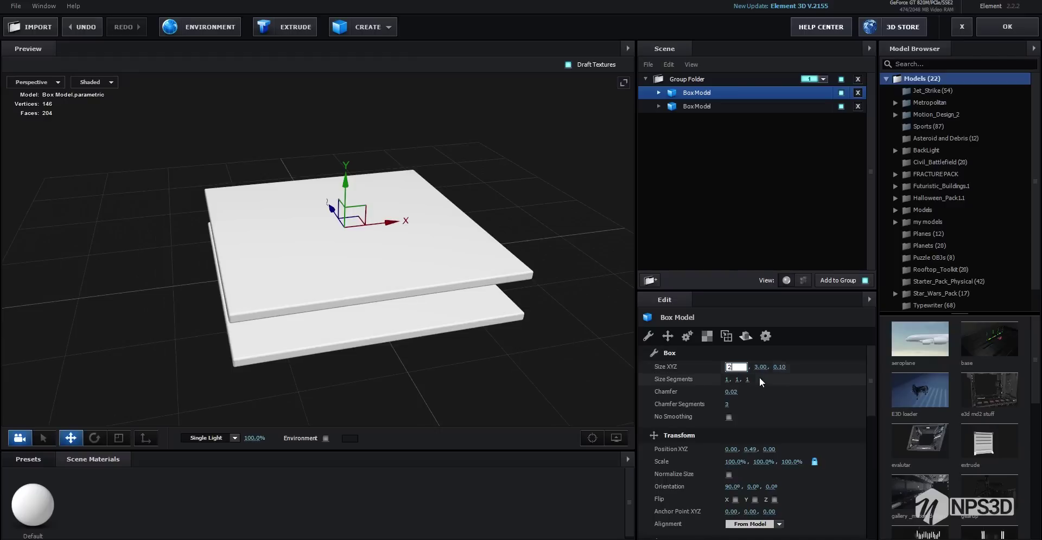
pyautogui.write('2')
pyautogui.press('Return')
pyautogui.click(750, 368)
pyautogui.write('2')
pyautogui.press('Return')
pyautogui.moveTo(447, 372); pyautogui.dragTo(341, 198)
pyautogui.moveTo(541, 268)
pyautogui.mouseDown()
pyautogui.moveTo(534, 260)
pyautogui.moveTo(529, 275)
pyautogui.mouseUp()
# - Examine the chamfered edges and corners of the upper box up close and from several angles
pyautogui.scroll(3, 378, 296)
pyautogui.scroll(5, 445, 309)
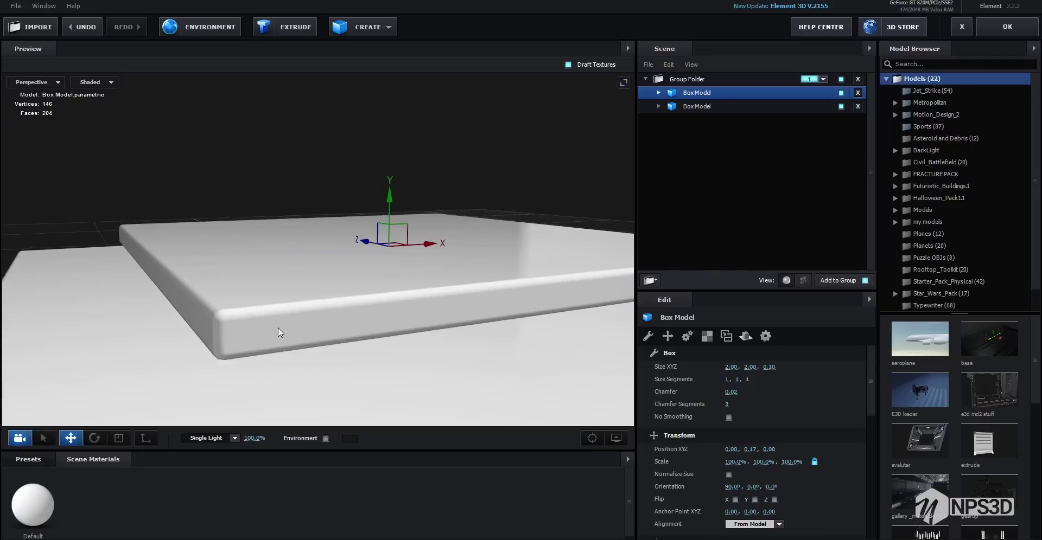
pyautogui.moveTo(278, 332); pyautogui.dragTo(373, 344)
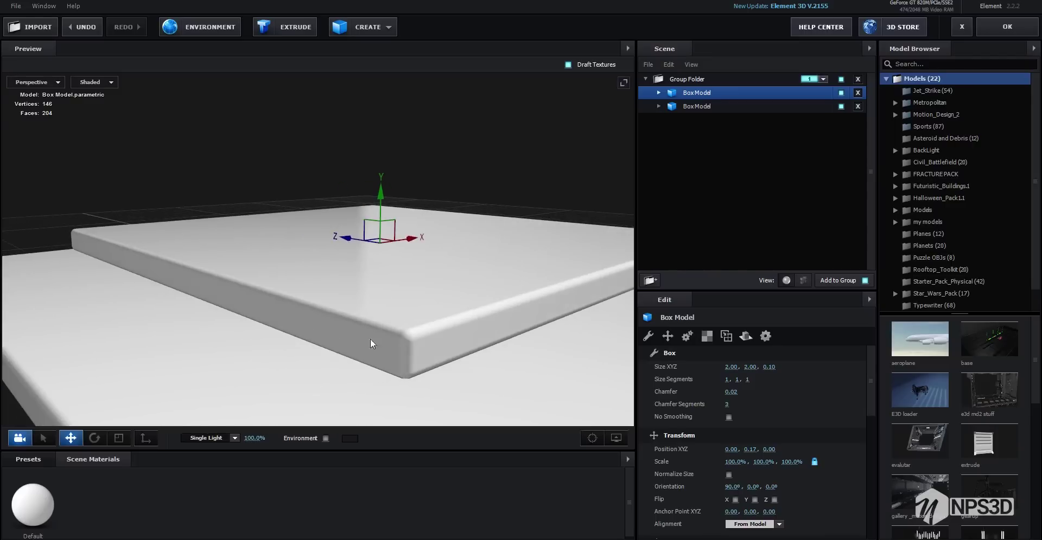
pyautogui.scroll(-5, 285, 288)
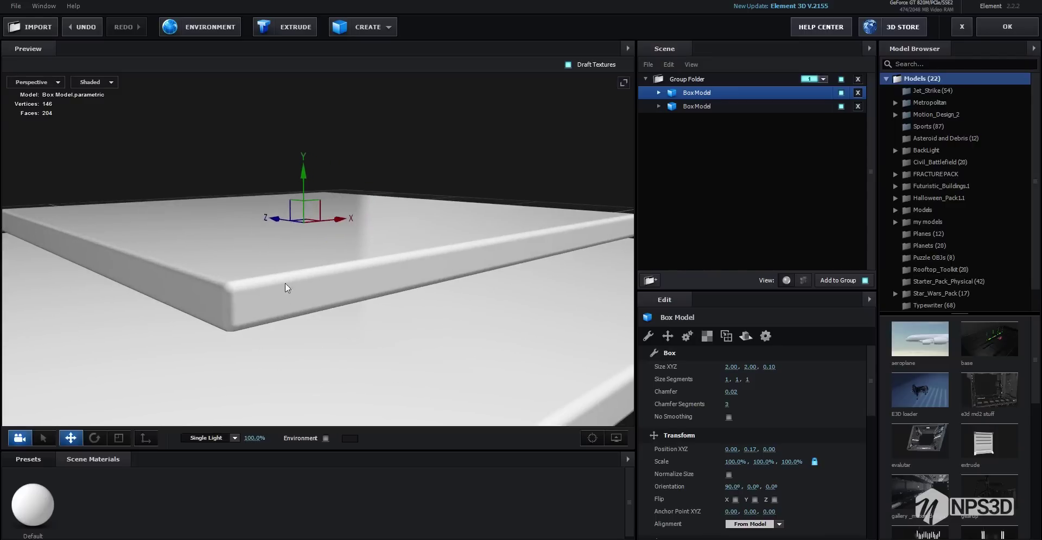
pyautogui.moveTo(293, 303); pyautogui.dragTo(298, 350)
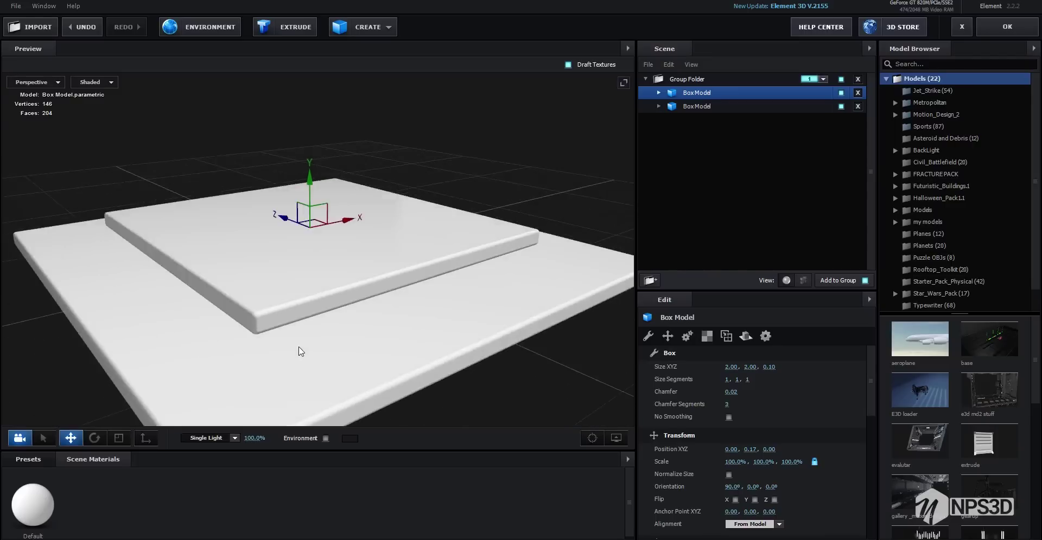
pyautogui.scroll(-5, 300, 349)
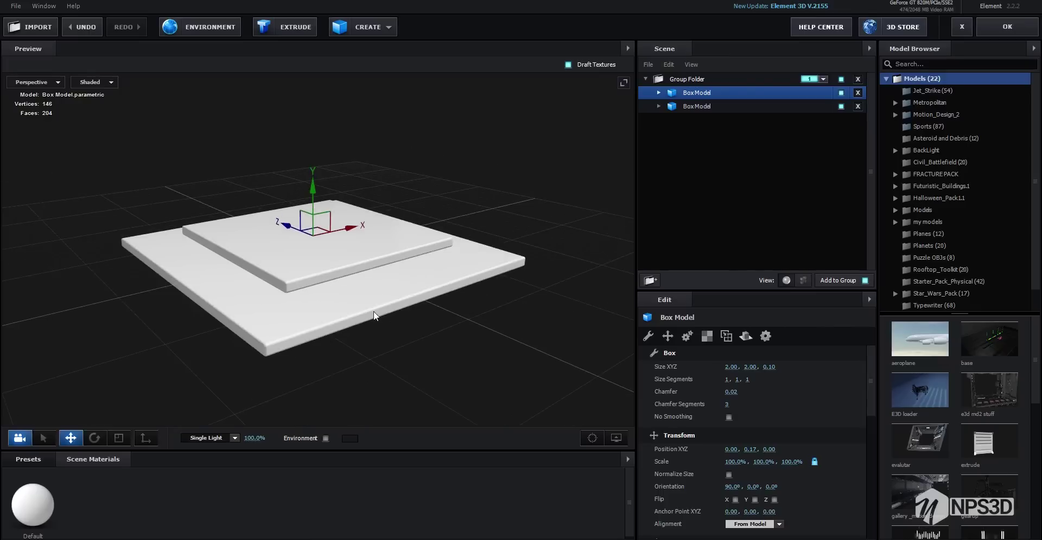
pyautogui.moveTo(374, 315); pyautogui.dragTo(347, 336)
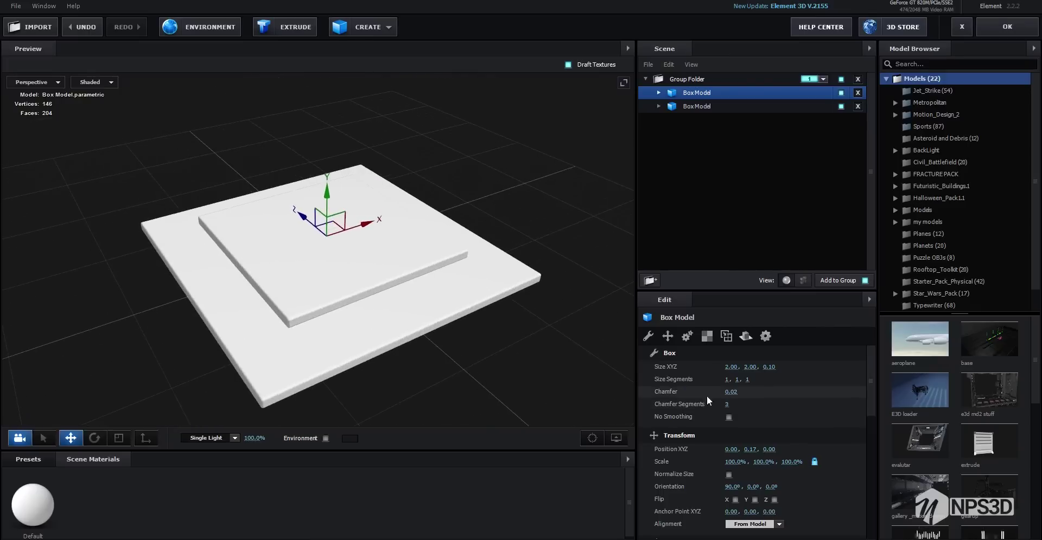
pyautogui.scroll(6, 279, 333)
pyautogui.scroll(5, 386, 277)
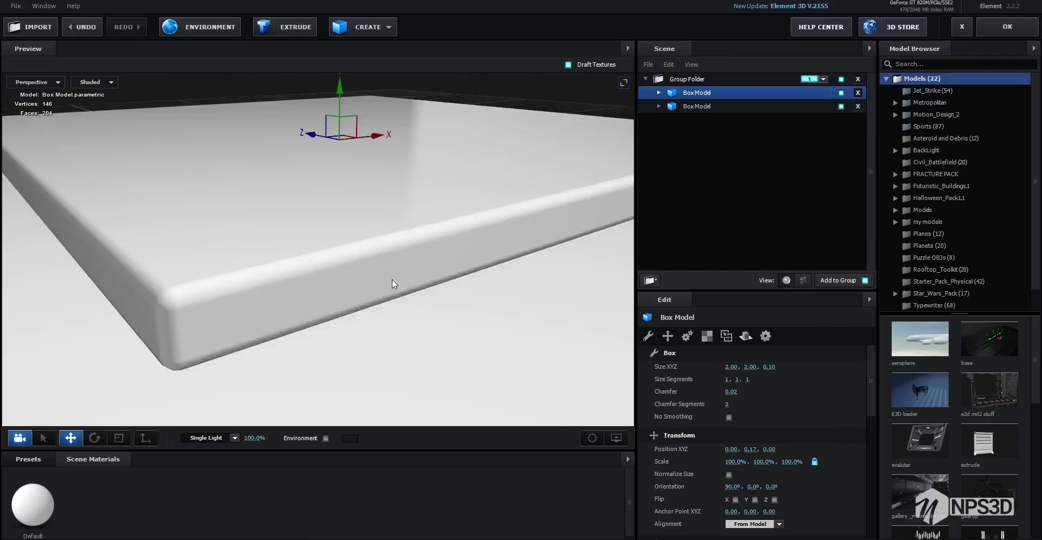
pyautogui.moveTo(393, 284); pyautogui.dragTo(426, 304)
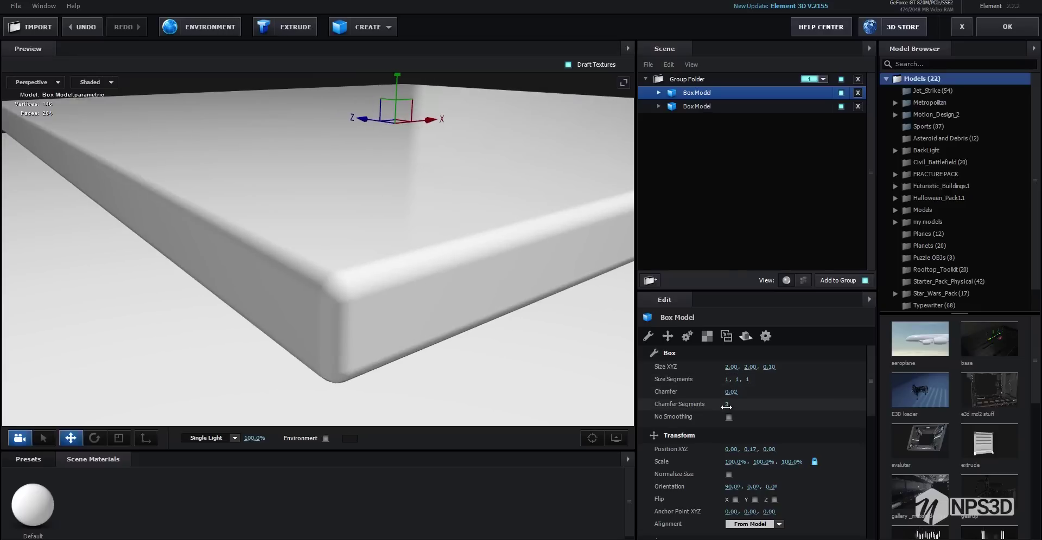
# - Raise the upper box's chamfer segments to 21, keeping its smoothing enabled
pyautogui.moveTo(748, 402); pyautogui.dragTo(725, 416)
pyautogui.moveTo(651, 419); pyautogui.dragTo(671, 413)
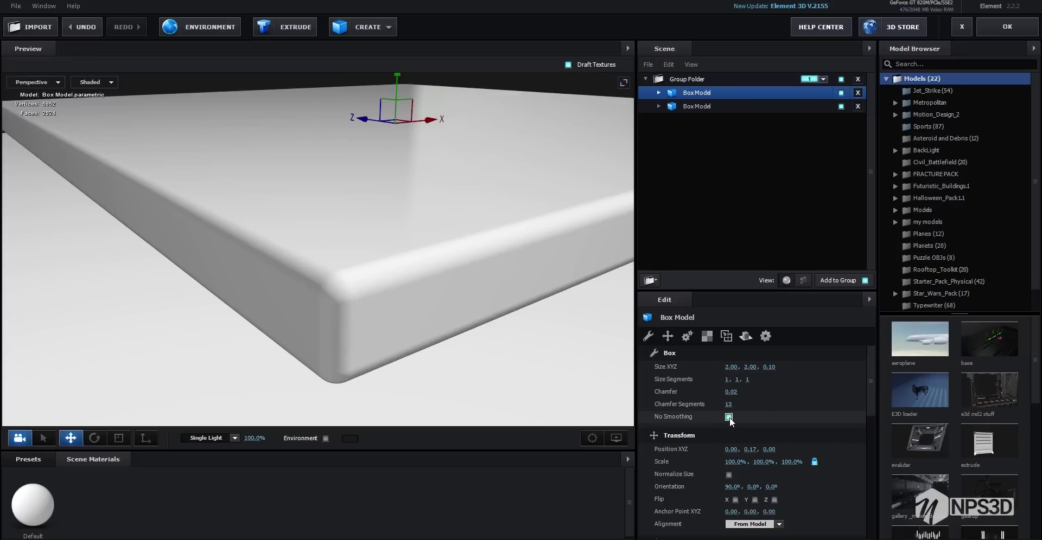
pyautogui.moveTo(688, 405); pyautogui.dragTo(648, 407)
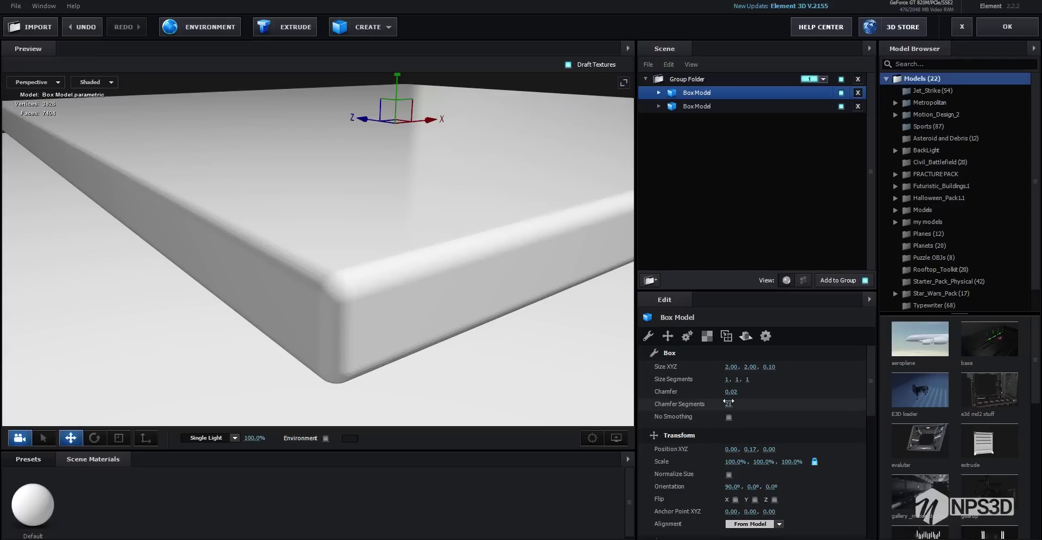
# - Try a larger chamfer on the upper box, and reduce the chamfer to 0.00 for sharp edges
pyautogui.moveTo(730, 391); pyautogui.dragTo(781, 389)
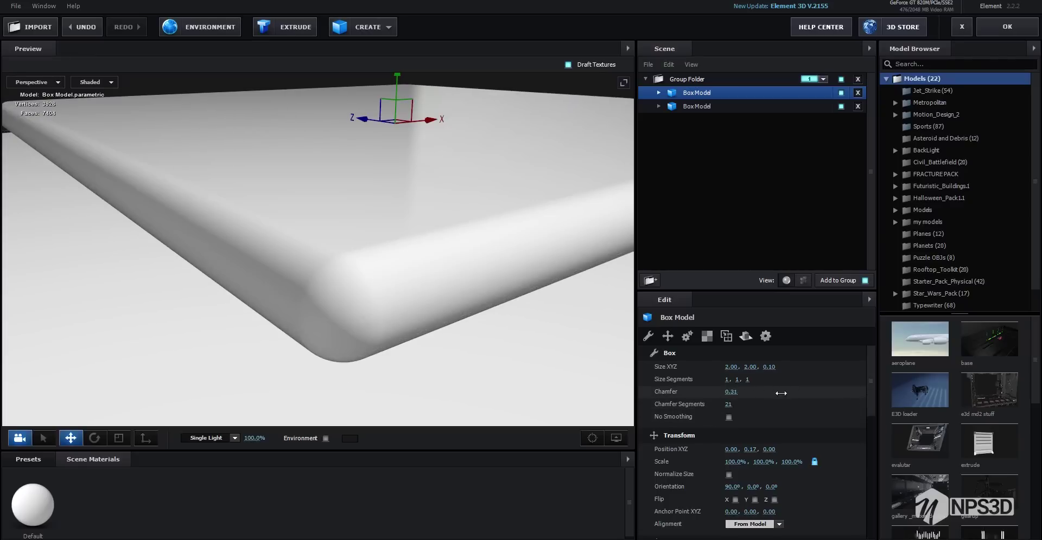
pyautogui.moveTo(714, 403); pyautogui.dragTo(679, 406)
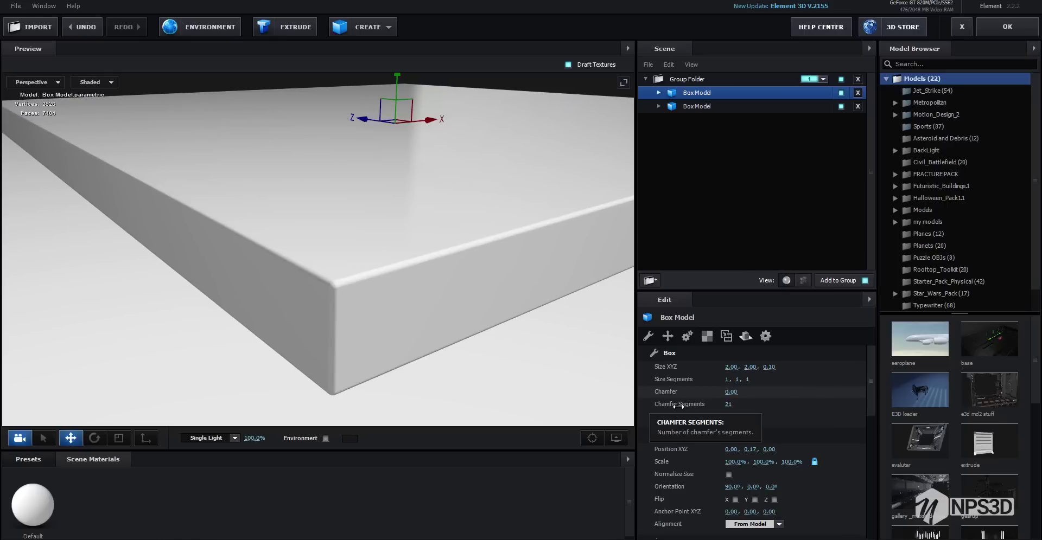
pyautogui.scroll(-5, 423, 342)
pyautogui.scroll(5, 423, 339)
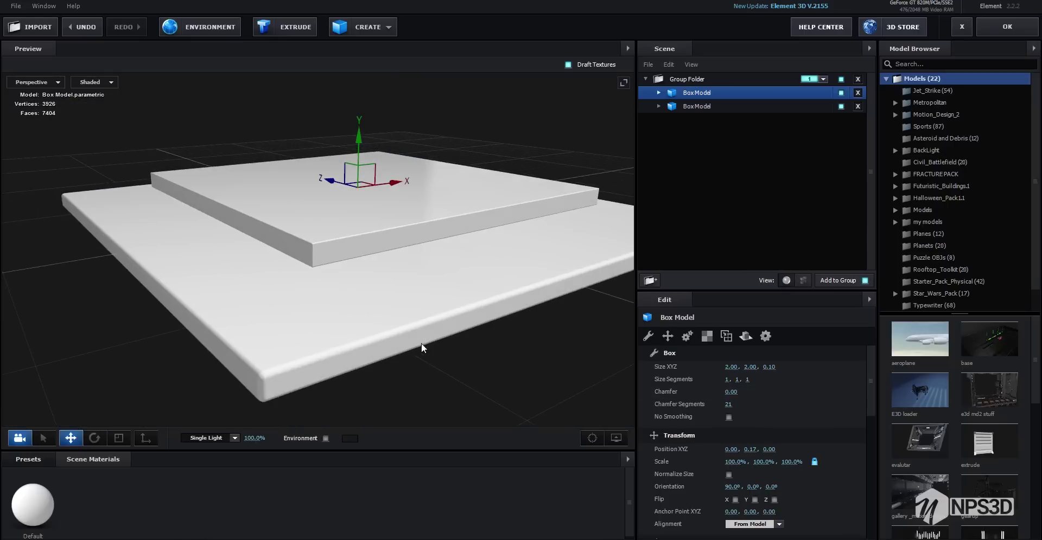
# - Set the lower box's chamfer segments to 21 and reduce its chamfer to 0.00
pyautogui.click(698, 108)
pyautogui.click(728, 404)
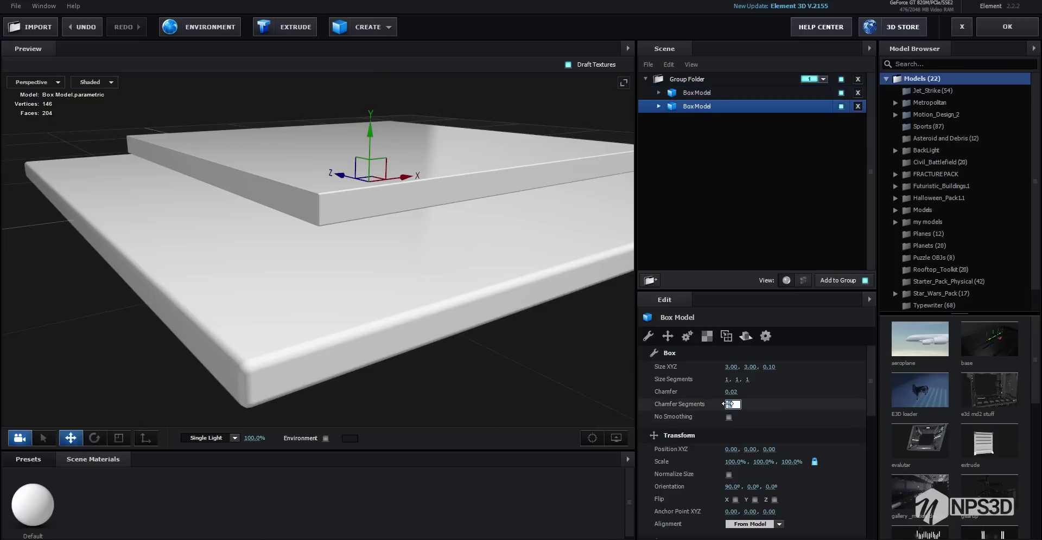
pyautogui.write('1')
pyautogui.press('Return')
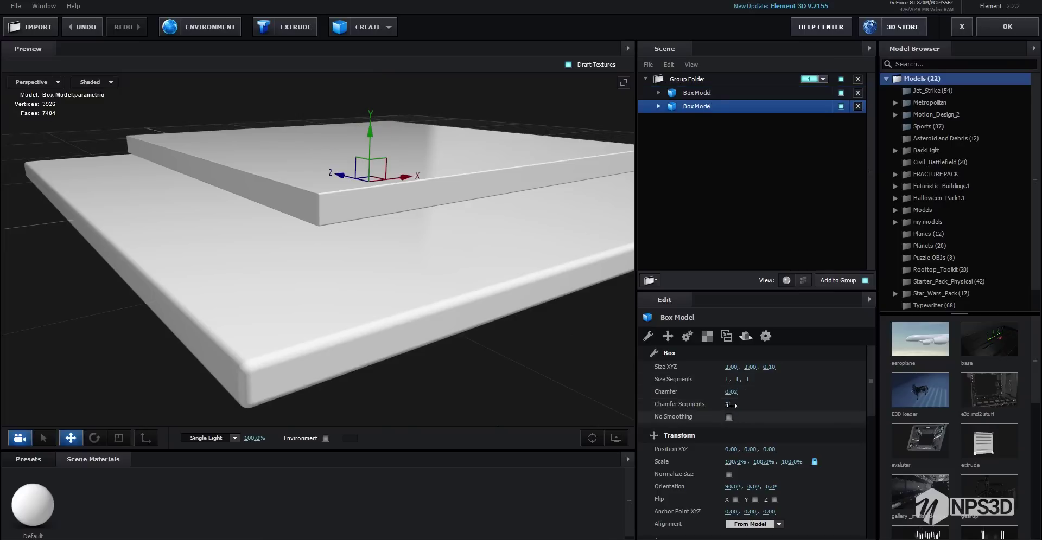
pyautogui.moveTo(731, 391); pyautogui.dragTo(721, 391)
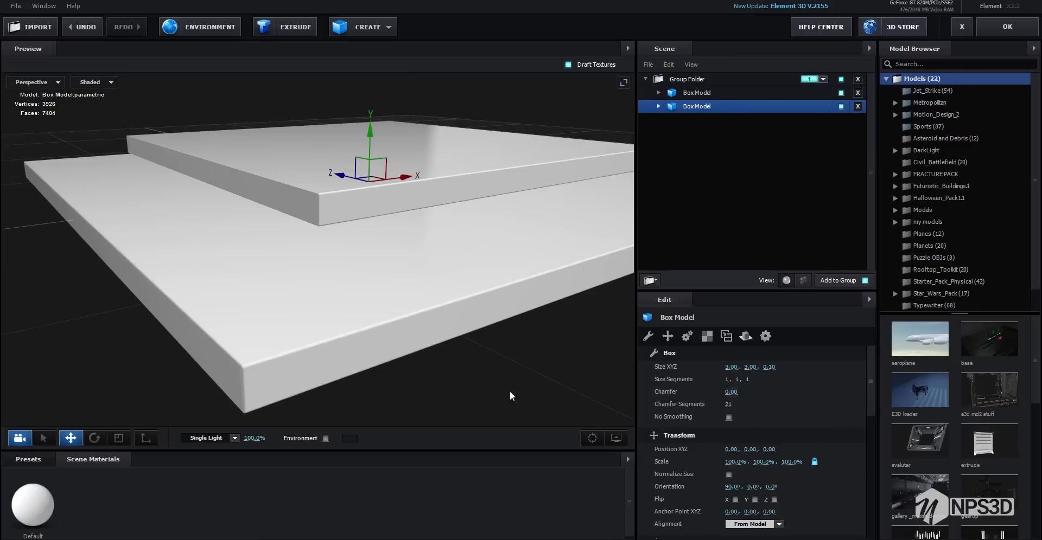
pyautogui.scroll(-4, 470, 345)
pyautogui.scroll(5, 470, 352)
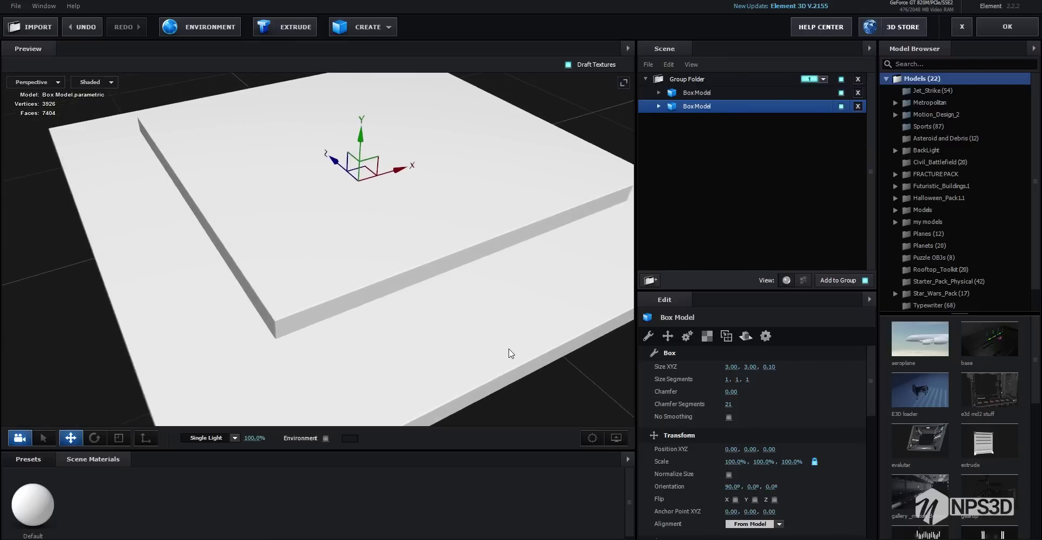
# - Duplicate the upper box and raise the copy to a Y position of about 0.34
pyautogui.click(711, 97)
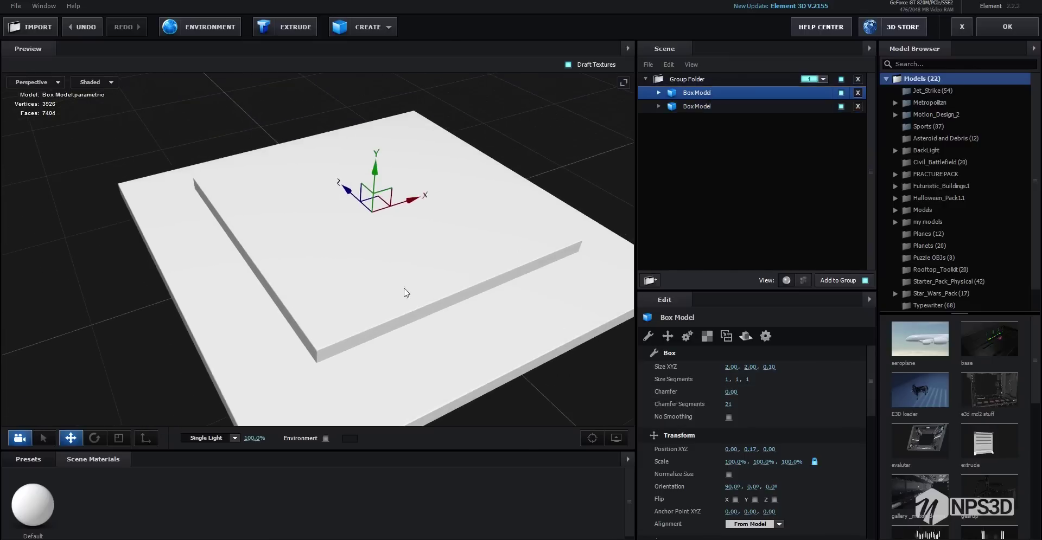
pyautogui.hotkey('ctrl', 'd')
pyautogui.moveTo(374, 171); pyautogui.dragTo(374, 151)
pyautogui.scroll(-2, 456, 265)
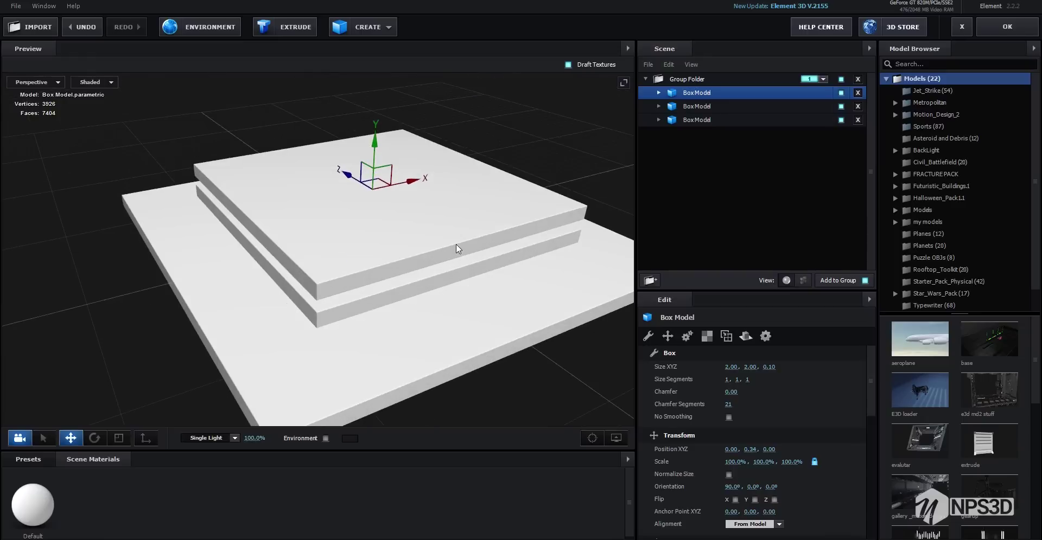
pyautogui.moveTo(463, 274); pyautogui.dragTo(466, 267)
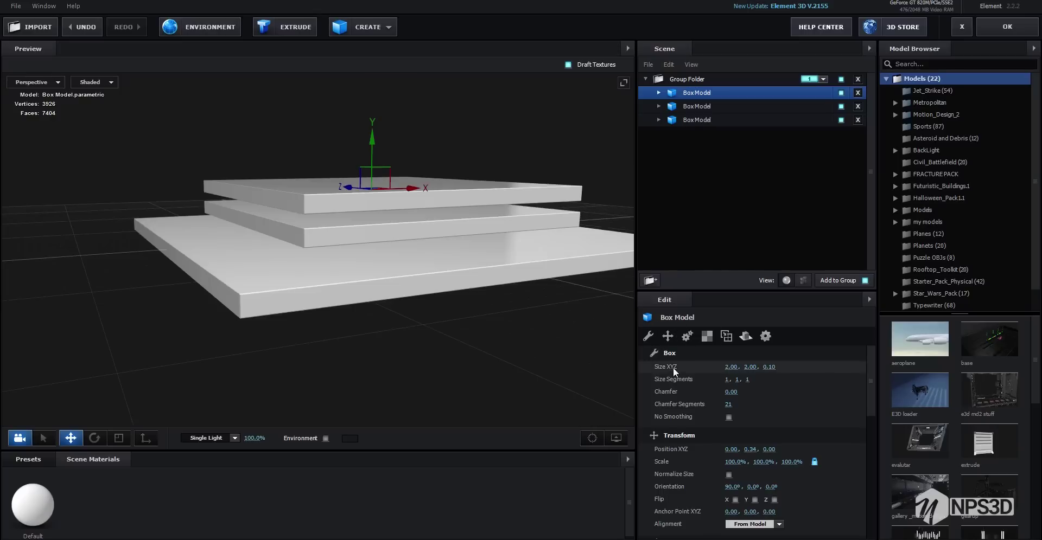
# - Set the topmost box's X and Y size to 1.00 and check the three-tier stack from several angles
pyautogui.click(733, 366)
pyautogui.write('1')
pyautogui.press('Return')
pyautogui.click(750, 368)
pyautogui.write('1')
pyautogui.press('Return')
pyautogui.moveTo(369, 284); pyautogui.dragTo(404, 313)
pyautogui.moveTo(396, 314); pyautogui.dragTo(391, 320)
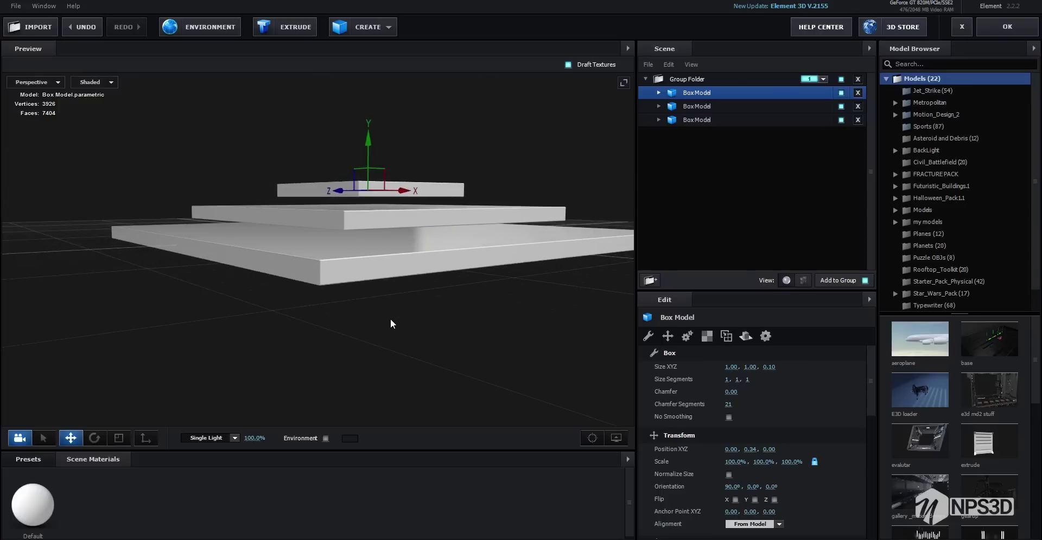
pyautogui.scroll(4, 413, 288)
pyautogui.moveTo(411, 287); pyautogui.dragTo(376, 325)
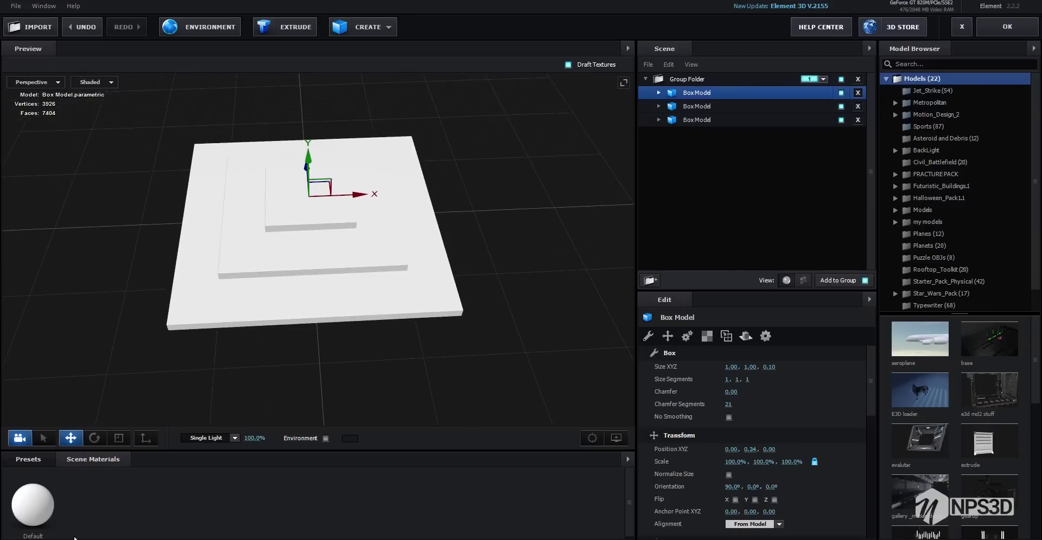
# - Create a new scene material and give it a red diffuse color
pyautogui.click(56, 506)
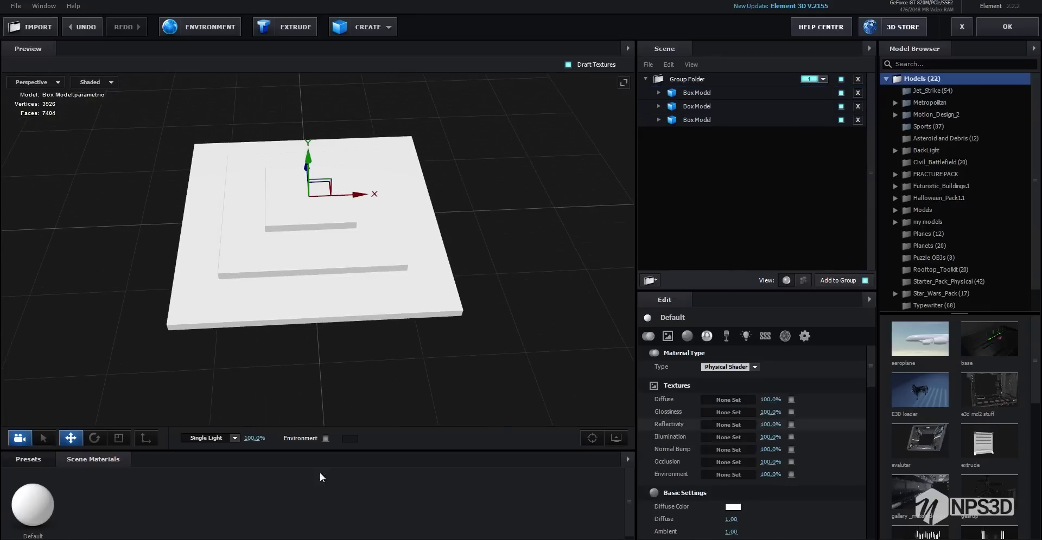
pyautogui.rightClick(115, 499)
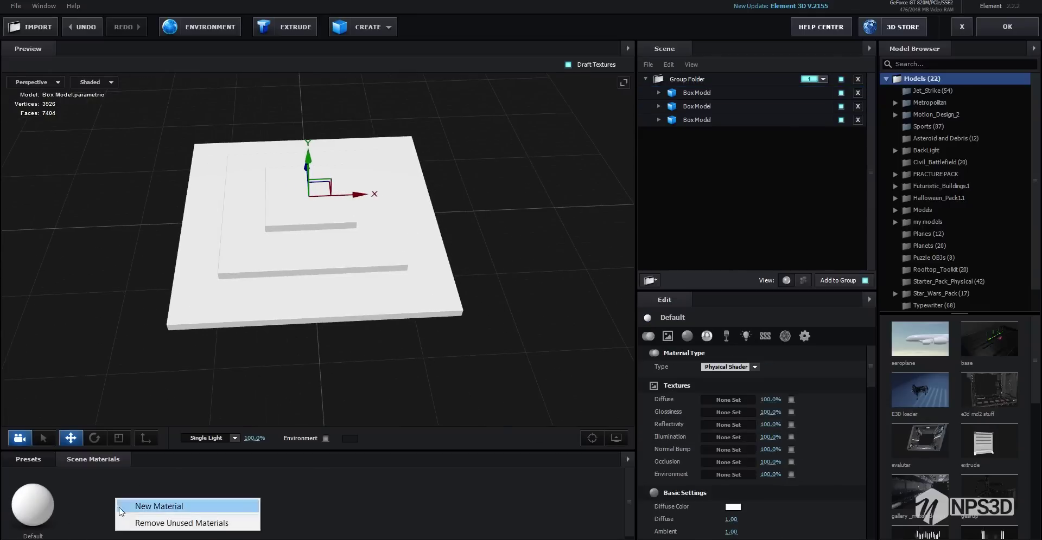
pyautogui.click(147, 505)
pyautogui.scroll(-4, 646, 440)
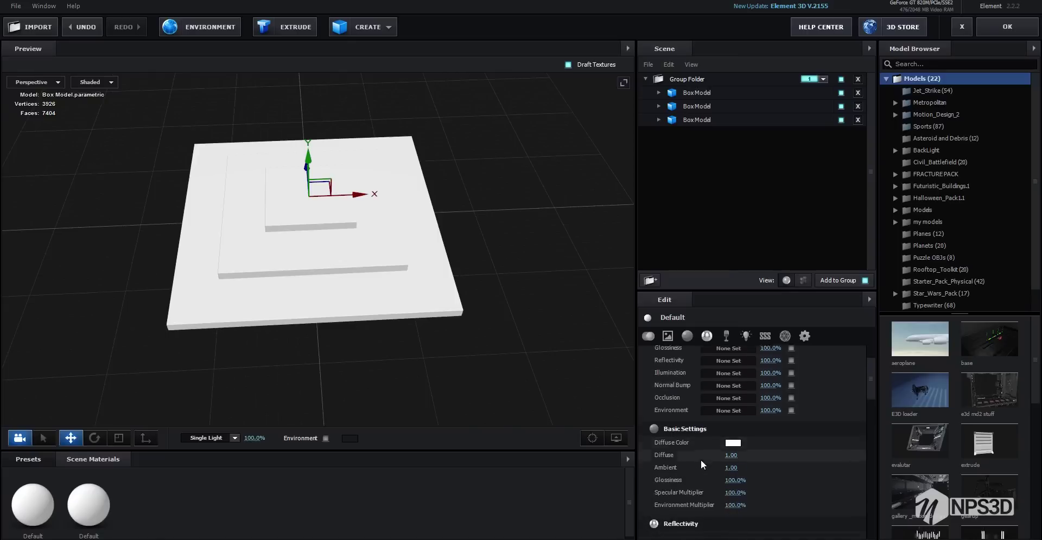
pyautogui.click(732, 399)
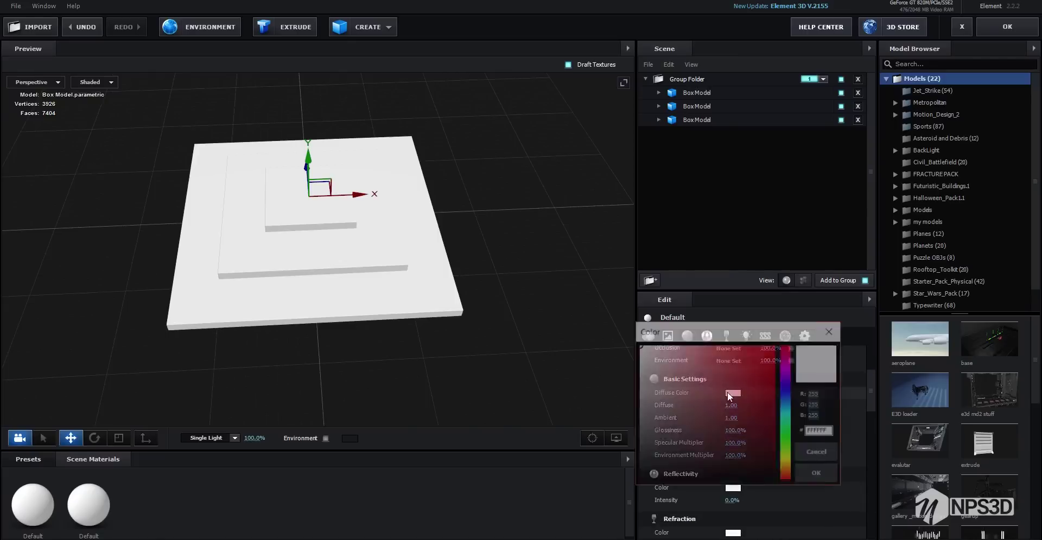
pyautogui.click(782, 415)
pyautogui.moveTo(791, 374)
pyautogui.mouseDown()
pyautogui.moveTo(788, 350)
pyautogui.moveTo(734, 348)
pyautogui.moveTo(742, 346)
pyautogui.mouseUp()
pyautogui.click(819, 475)
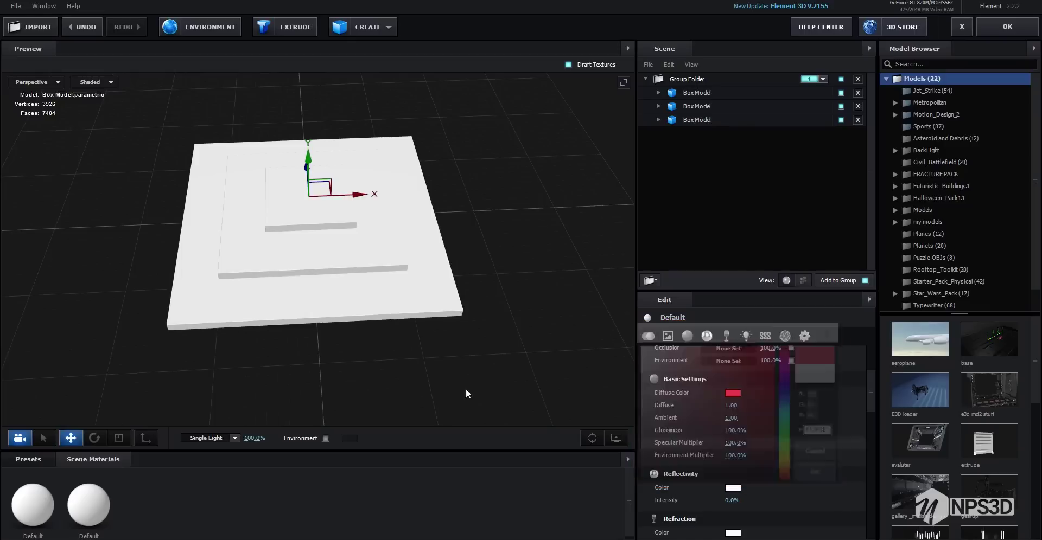
# - Set the red material's reflectivity intensity to 32% and its glossiness to 95%
pyautogui.scroll(-3, 746, 452)
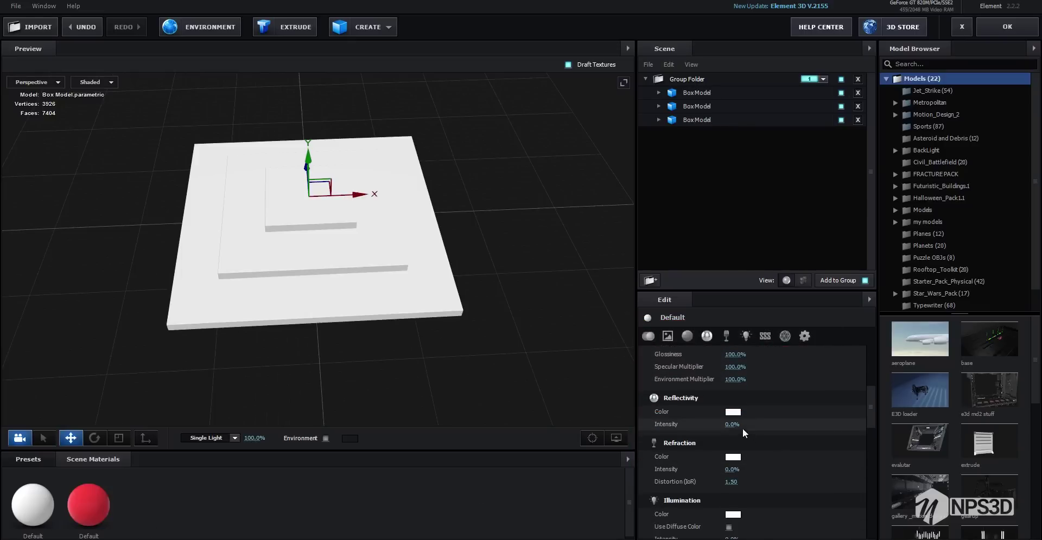
pyautogui.moveTo(740, 425); pyautogui.dragTo(749, 425)
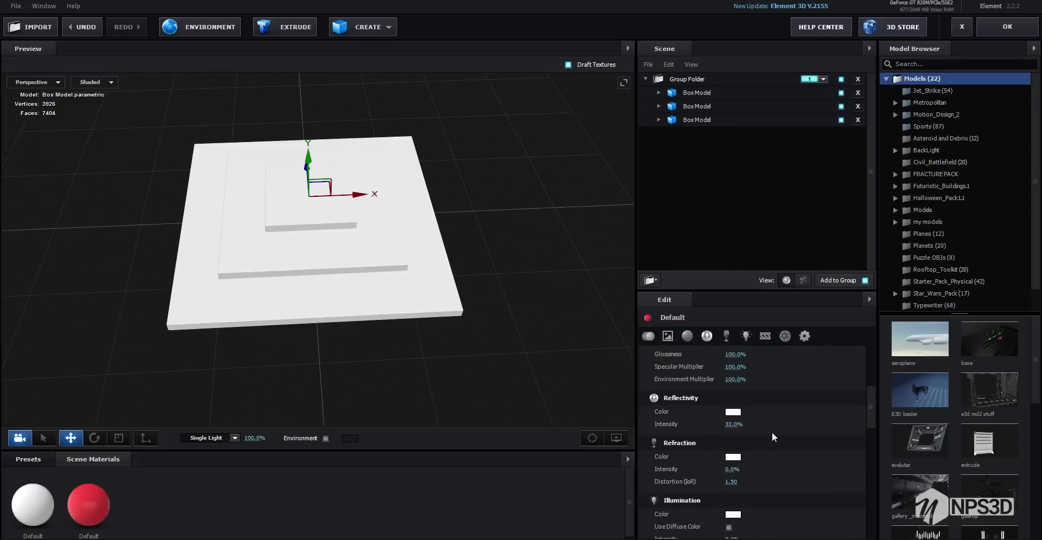
pyautogui.scroll(1, 765, 432)
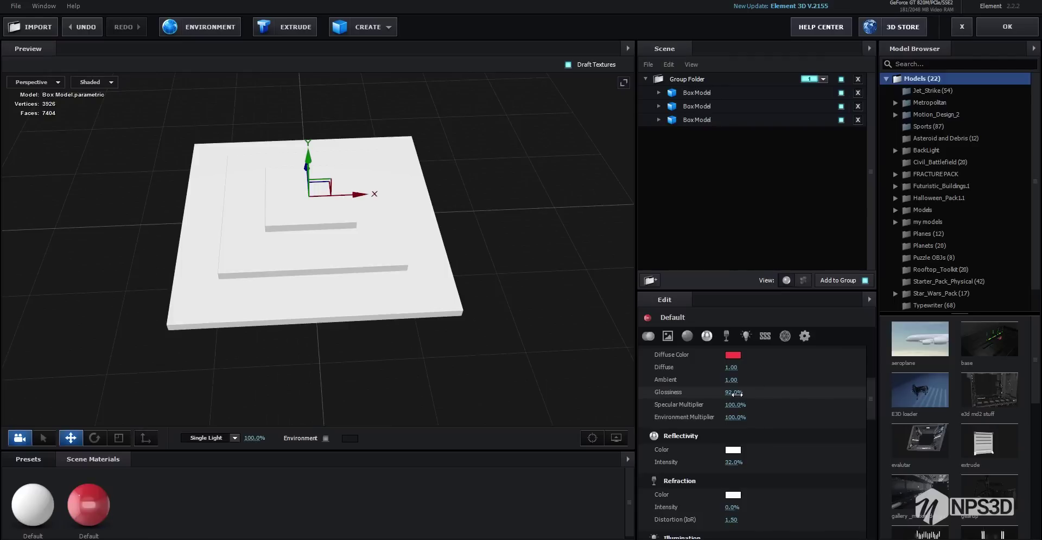
pyautogui.click(736, 395)
pyautogui.write('95')
pyautogui.click(772, 408)
pyautogui.scroll(-1, 775, 423)
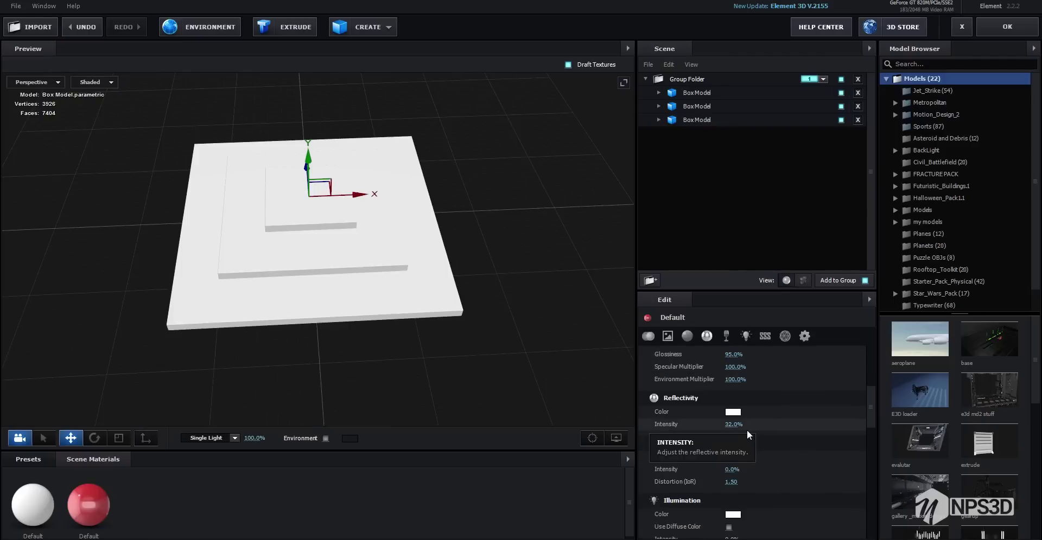
# - Set the red material's reflectivity color to pink FD9BA4 and apply the material to the bottom box
pyautogui.click(733, 412)
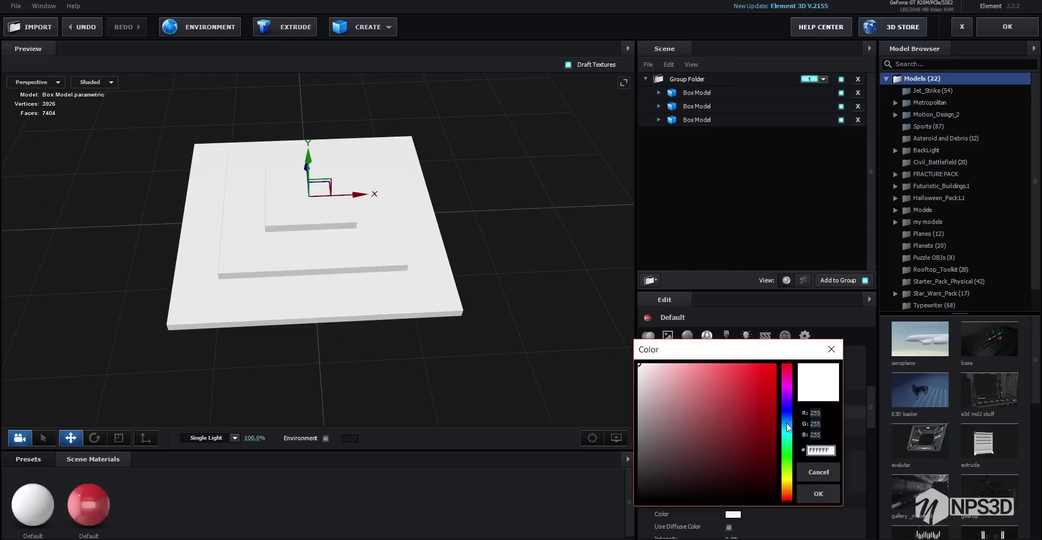
pyautogui.moveTo(787, 427); pyautogui.dragTo(691, 364)
pyautogui.click(810, 503)
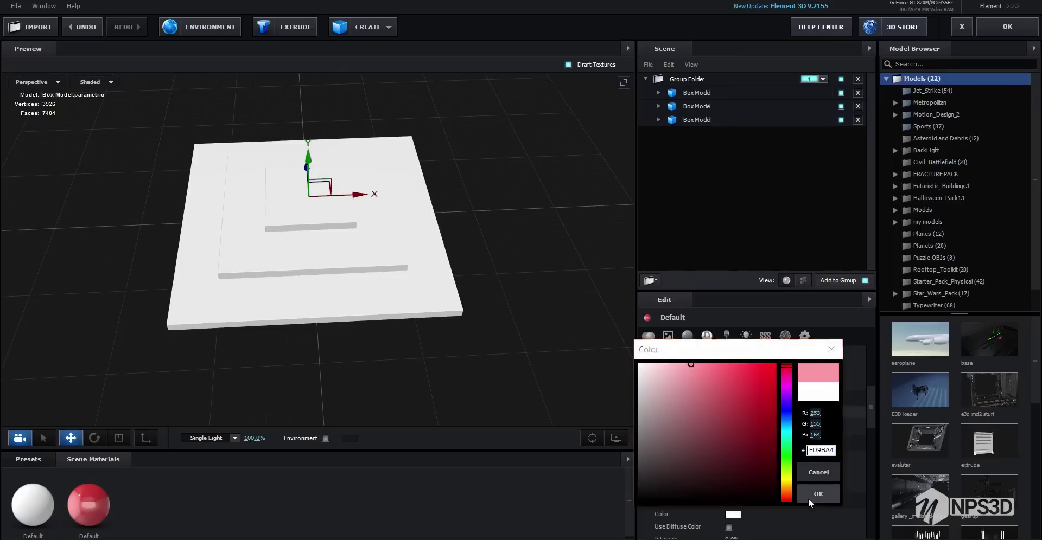
pyautogui.moveTo(89, 512); pyautogui.dragTo(290, 399)
pyautogui.scroll(3, 316, 318)
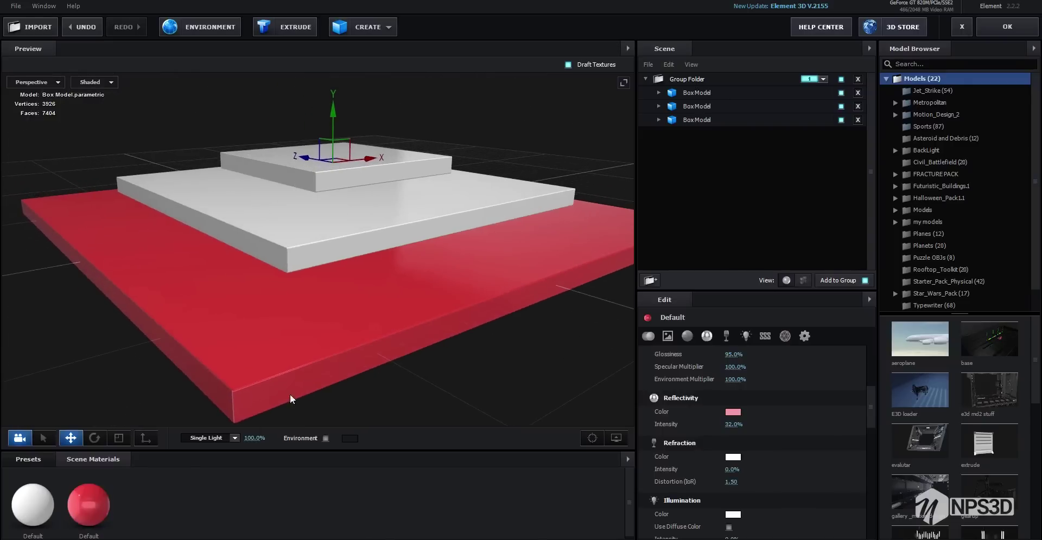
# - Duplicate the red material and change the copy's diffuse color to cyan 3DF3FF
pyautogui.rightClick(89, 507)
pyautogui.click(114, 433)
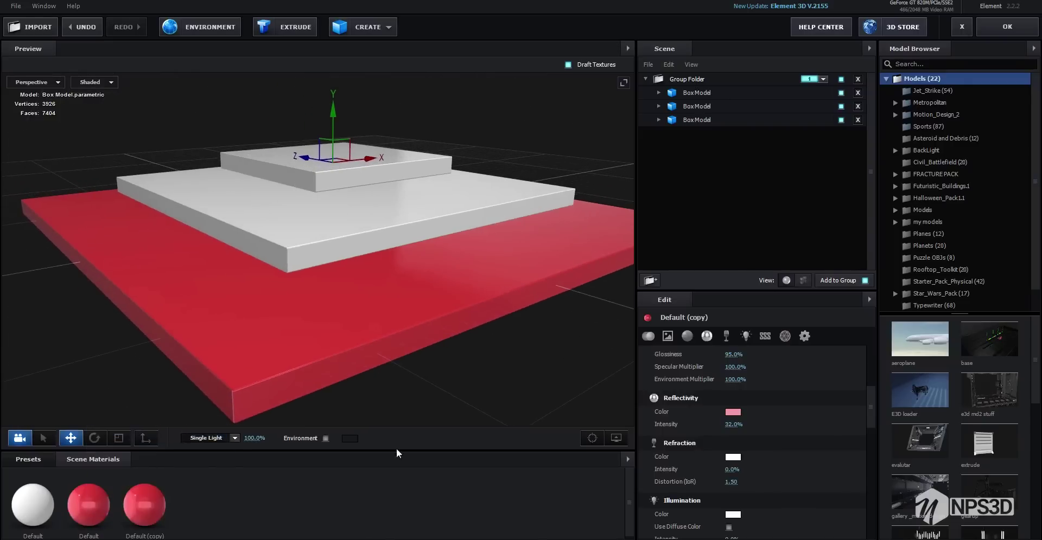
pyautogui.scroll(3, 754, 412)
pyautogui.click(732, 392)
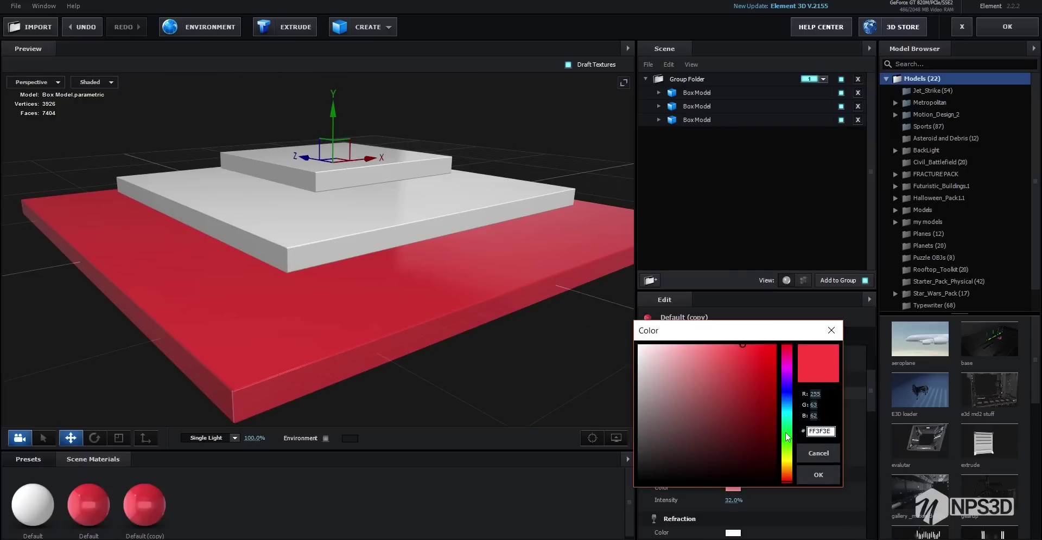
pyautogui.click(787, 417)
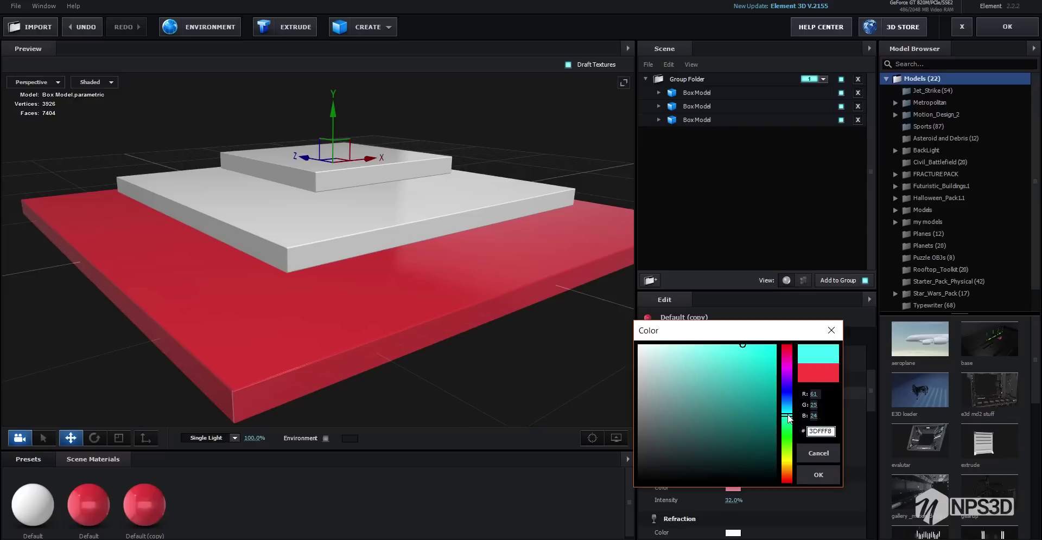
pyautogui.moveTo(788, 418)
pyautogui.mouseDown()
pyautogui.moveTo(786, 402)
pyautogui.moveTo(788, 416)
pyautogui.mouseUp()
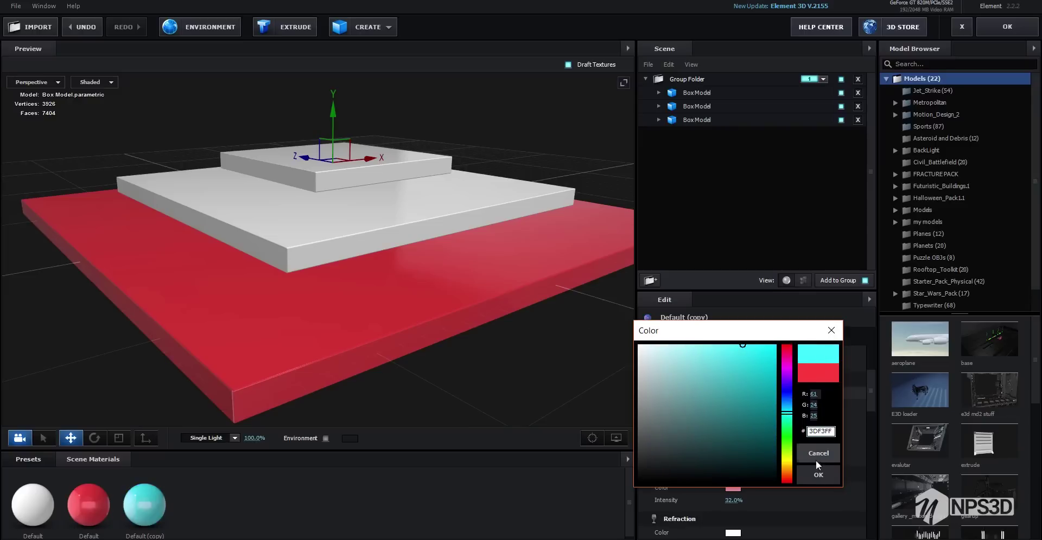
pyautogui.click(818, 476)
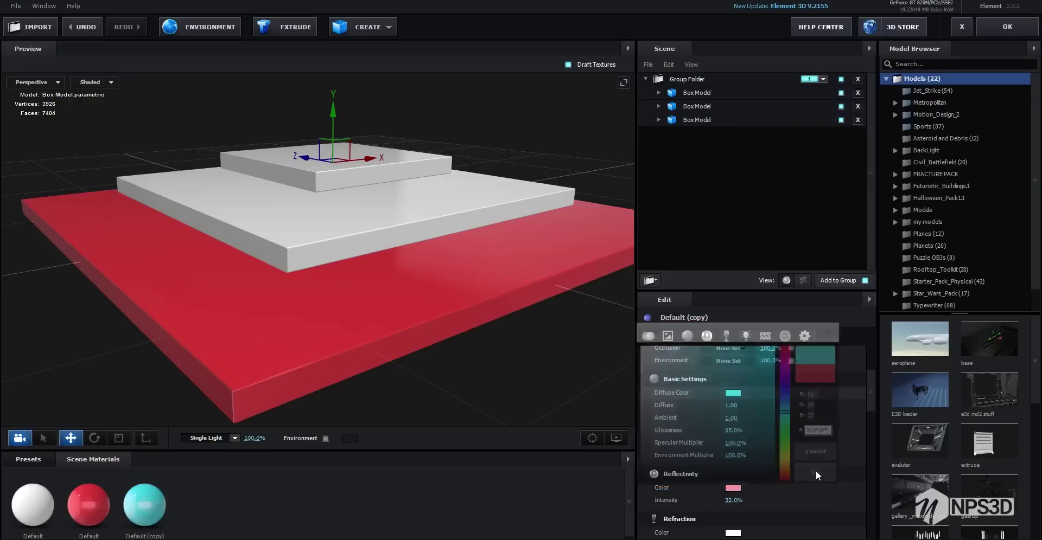
# - Set the cyan material's reflectivity color to pale cyan 9BFDF2
pyautogui.click(732, 487)
pyautogui.click(788, 466)
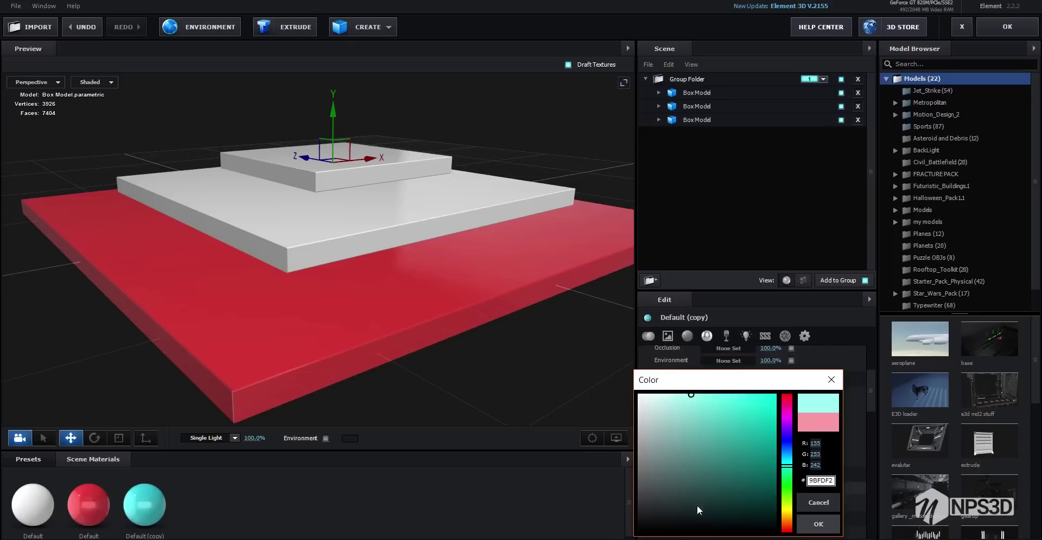
pyautogui.click(818, 524)
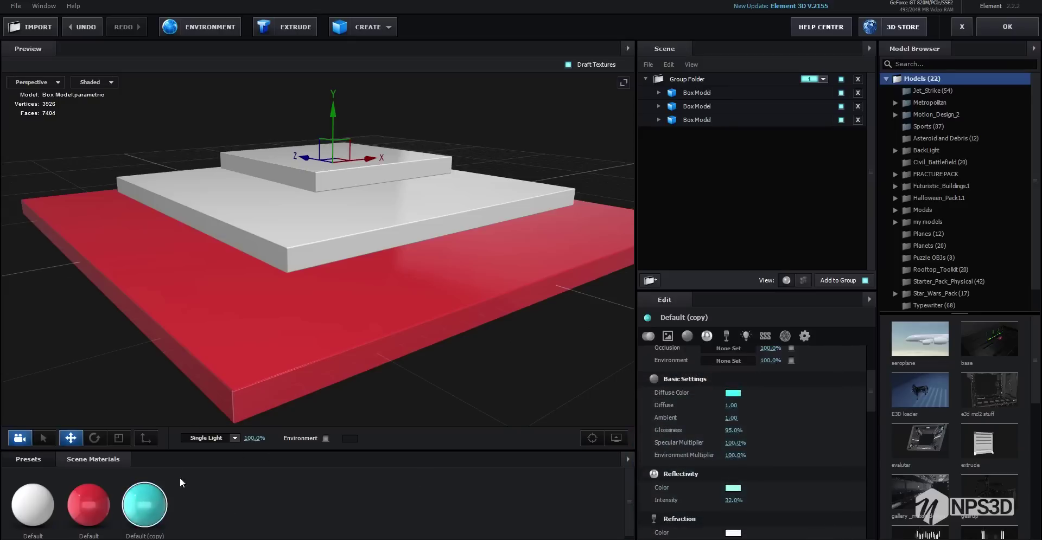
# - Apply the cyan material to the small topmost box and check the stack's coloring
pyautogui.moveTo(144, 504); pyautogui.dragTo(321, 185)
pyautogui.moveTo(370, 211)
pyautogui.mouseDown()
pyautogui.moveTo(381, 263)
pyautogui.moveTo(362, 222)
pyautogui.mouseUp()
pyautogui.scroll(-6, 381, 263)
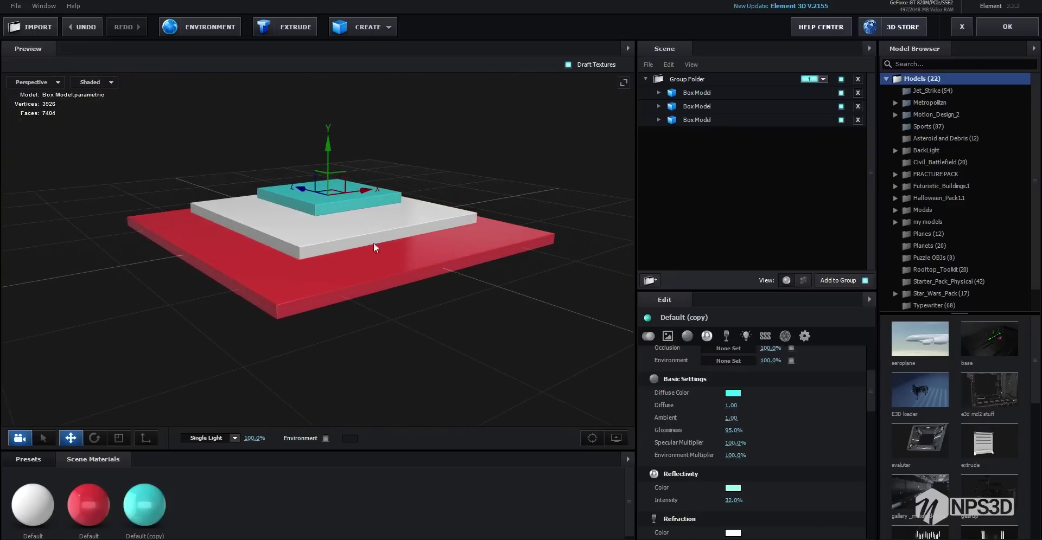
pyautogui.scroll(5, 381, 253)
# - Duplicate the cyan material and set the copy's diffuse color to white FFFFFF
pyautogui.rightClick(153, 519)
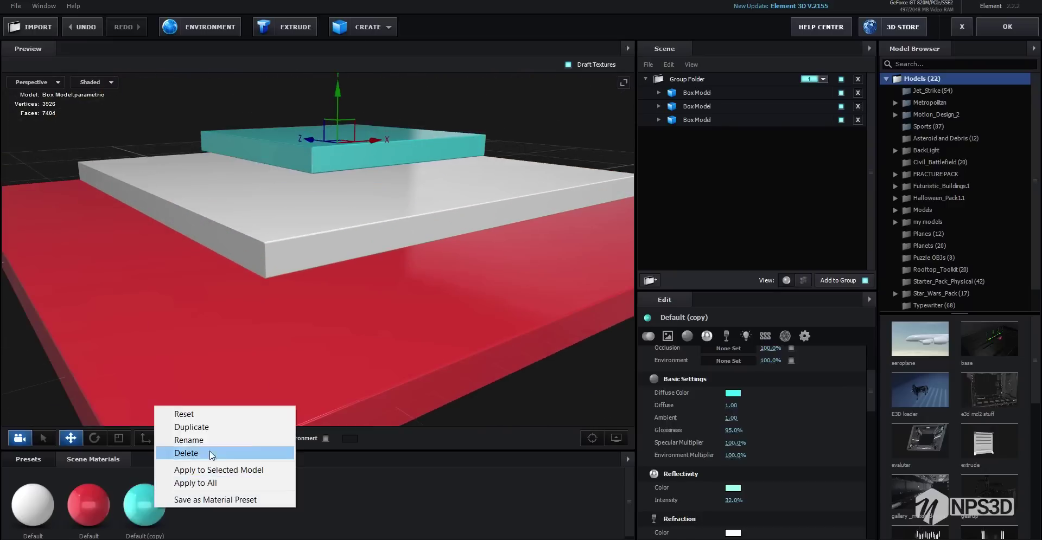
pyautogui.click(173, 423)
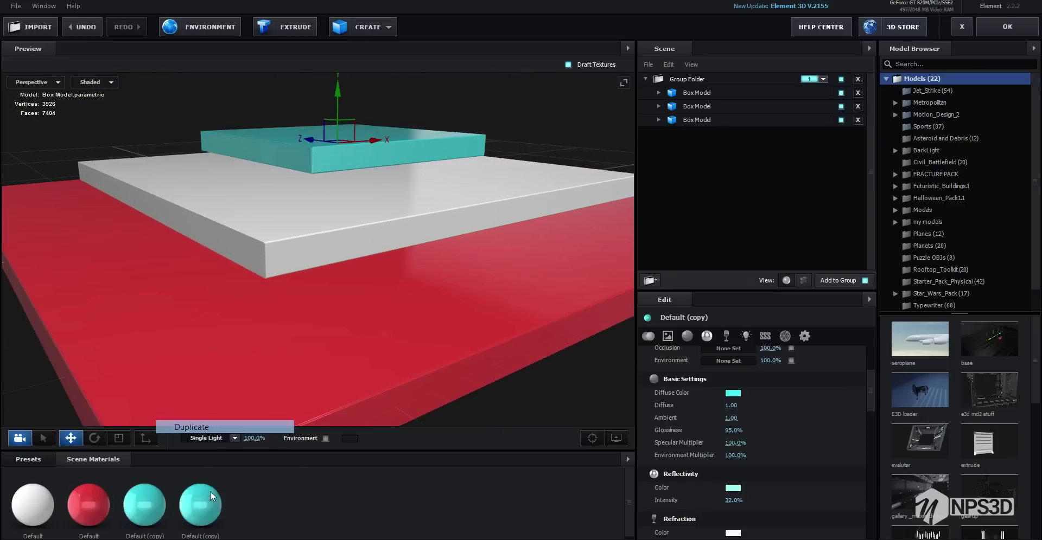
pyautogui.click(733, 392)
pyautogui.click(818, 475)
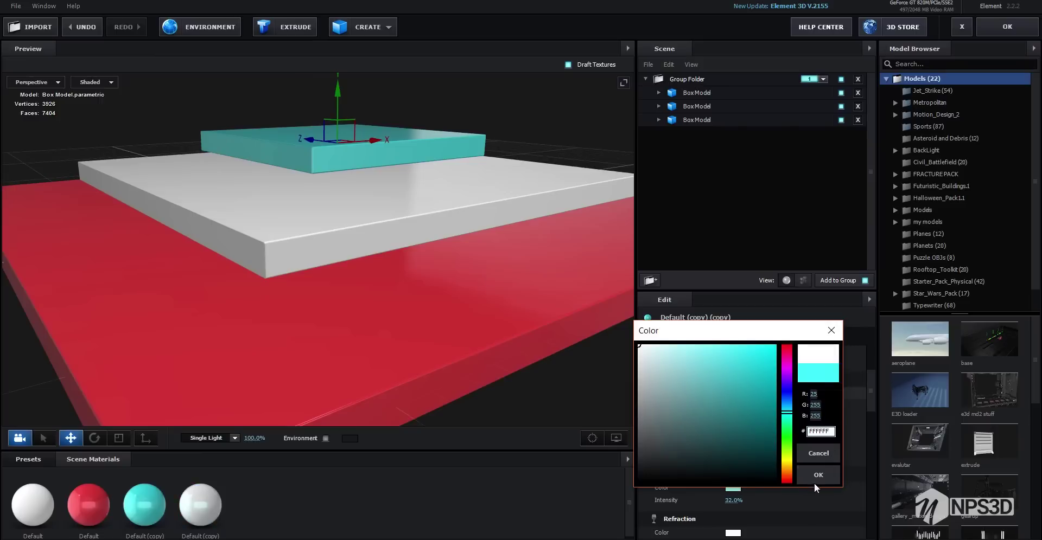
# - Set the new white material's reflectivity color to white and apply the material to the middle box
pyautogui.click(732, 488)
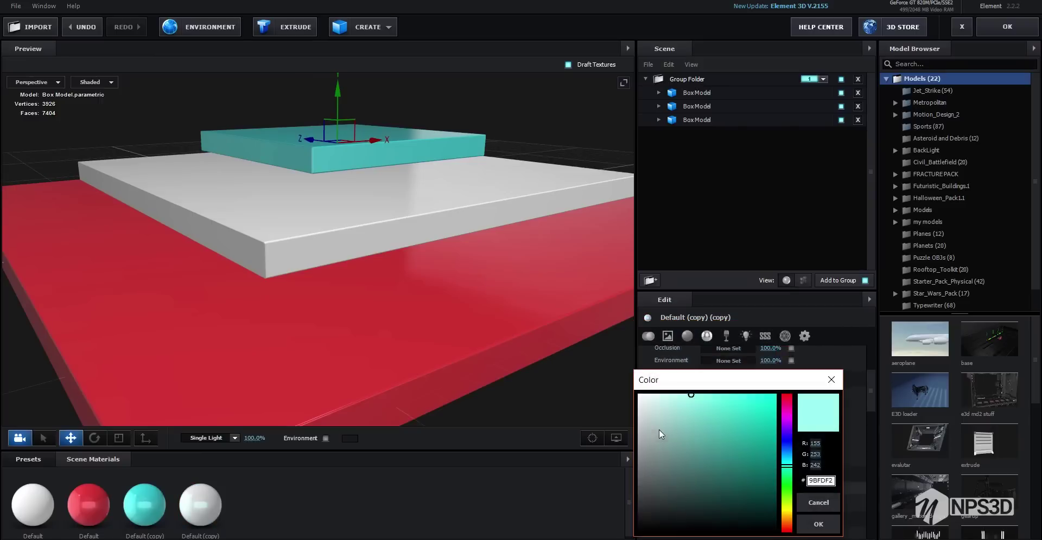
pyautogui.click(815, 522)
pyautogui.moveTo(201, 505); pyautogui.dragTo(347, 266)
pyautogui.scroll(-3, 330, 237)
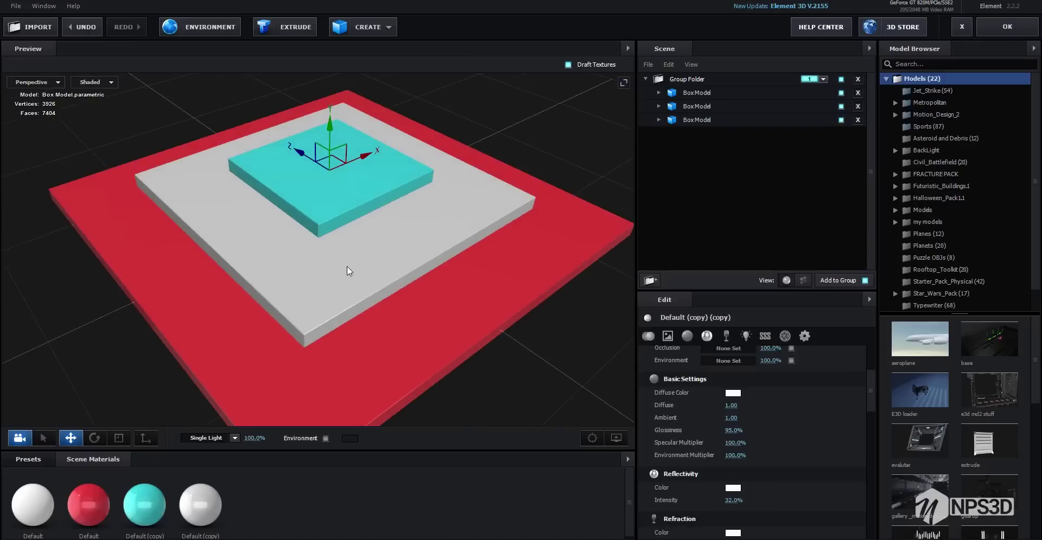
pyautogui.moveTo(373, 302)
pyautogui.mouseDown()
pyautogui.moveTo(244, 293)
pyautogui.moveTo(434, 315)
pyautogui.moveTo(397, 304)
pyautogui.moveTo(344, 319)
pyautogui.moveTo(446, 323)
pyautogui.mouseUp()
# - Open the BackLight_2K folder in the environment presets
pyautogui.click(32, 459)
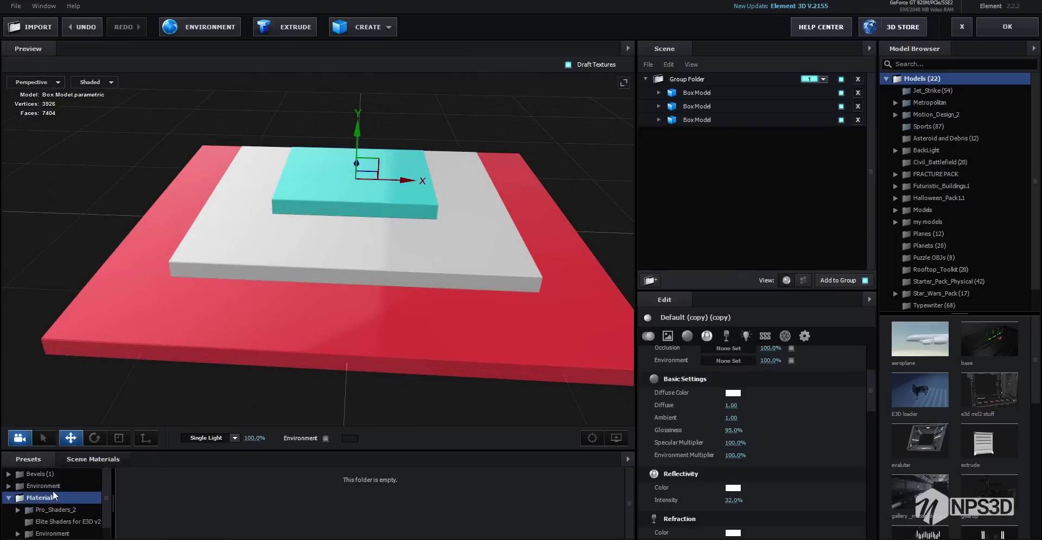
pyautogui.click(53, 489)
pyautogui.click(55, 498)
pyautogui.click(64, 510)
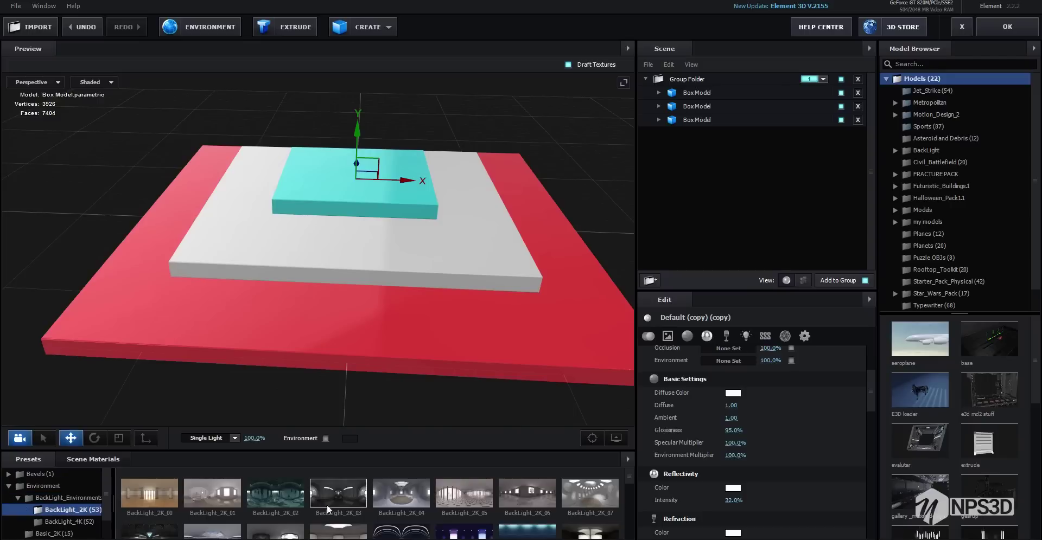
# - Try the BackLight_2K_04 environment preset and preview the environment as the scene background
pyautogui.click(404, 500)
pyautogui.scroll(-4, 358, 494)
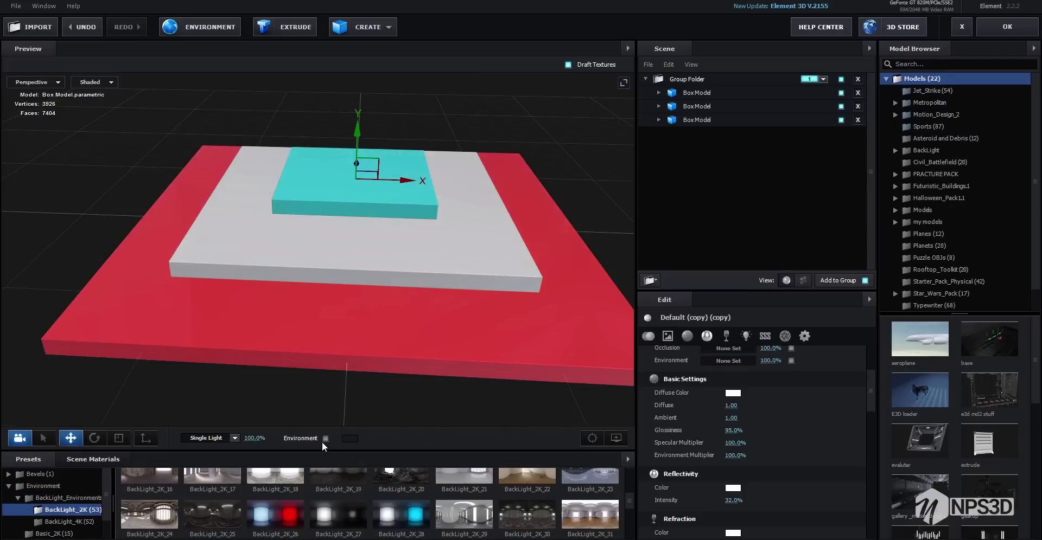
pyautogui.click(325, 438)
pyautogui.scroll(-5, 387, 484)
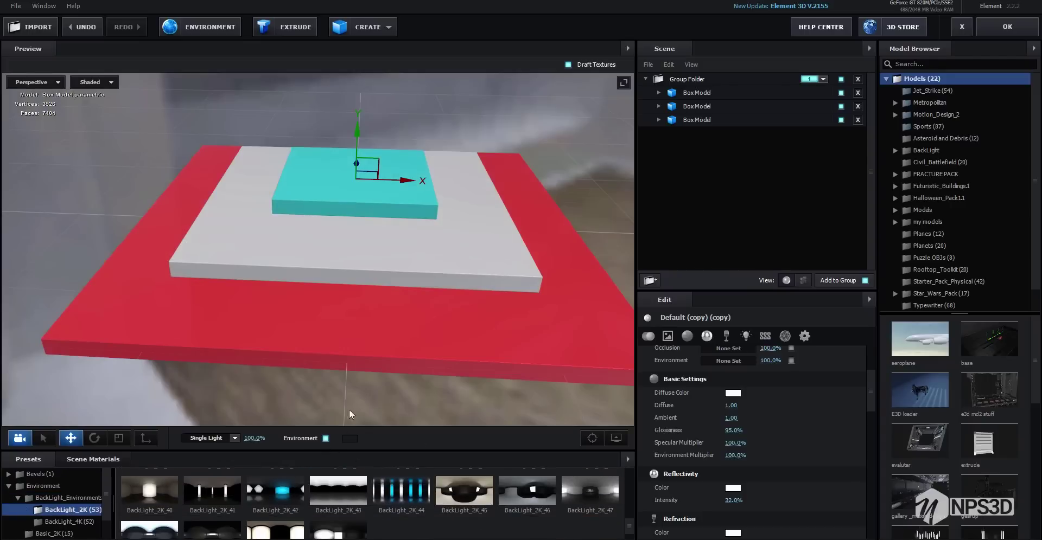
pyautogui.click(326, 439)
# - Apply the BackLight_2K_50 environment preset and check the reflections on the stacked boxes from several angles
pyautogui.moveTo(337, 380); pyautogui.dragTo(414, 349)
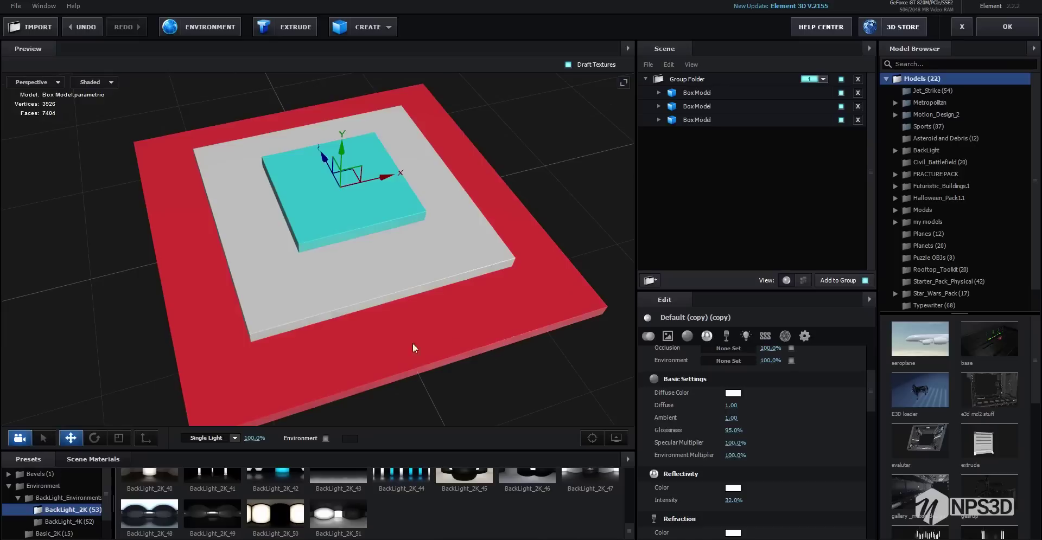
pyautogui.click(275, 513)
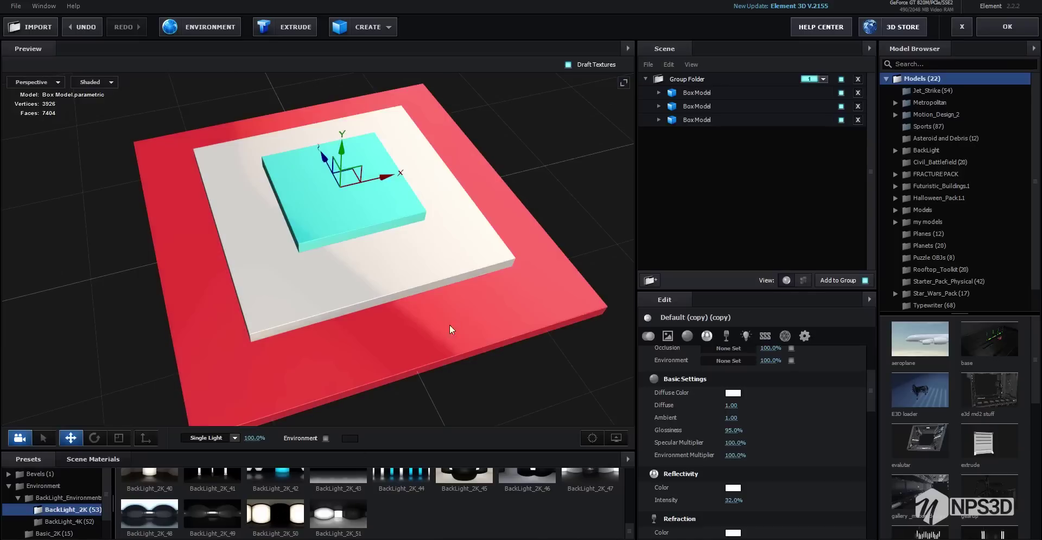
pyautogui.moveTo(402, 343); pyautogui.dragTo(515, 318)
pyautogui.scroll(4, 498, 265)
pyautogui.moveTo(498, 266); pyautogui.dragTo(457, 295)
pyautogui.scroll(-3, 457, 295)
# - Show the scene materials again, check the finished stack, and accept the scene setup to return to the composition
pyautogui.click(117, 459)
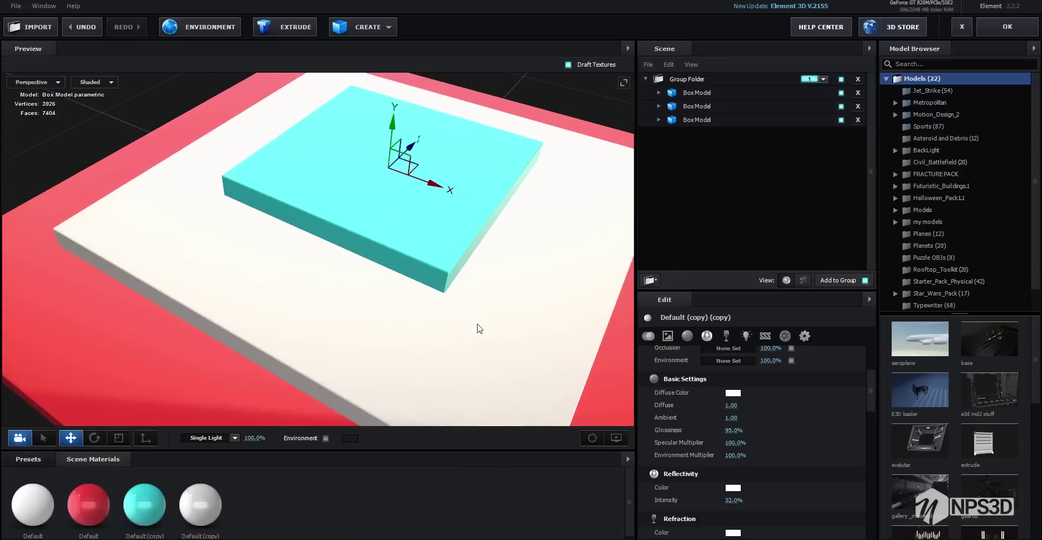
pyautogui.moveTo(480, 328); pyautogui.dragTo(403, 320)
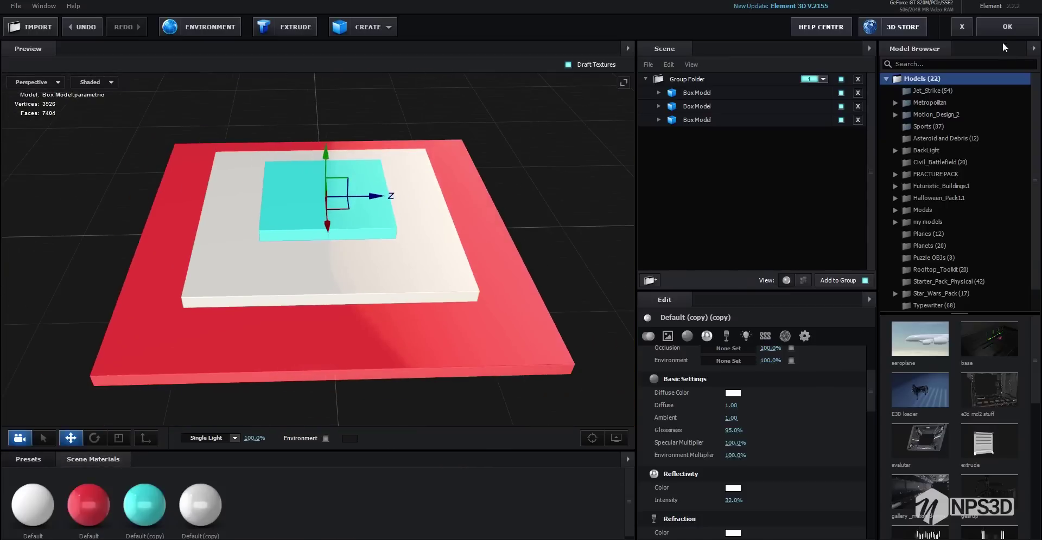
pyautogui.click(1001, 27)
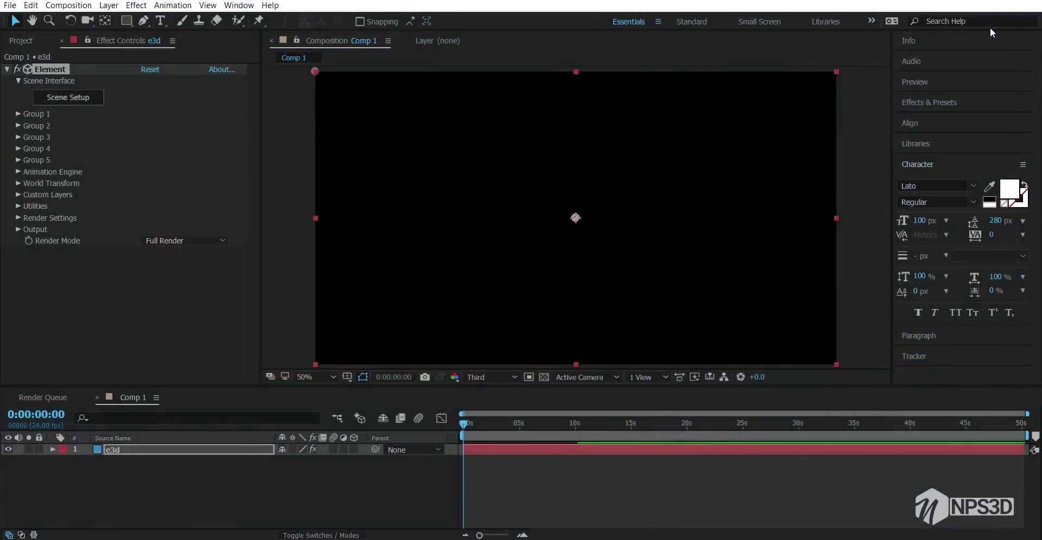
# - Add a two-node camera with the 28mm preset to the composition
pyautogui.rightClick(163, 502)
pyautogui.moveTo(239, 390)
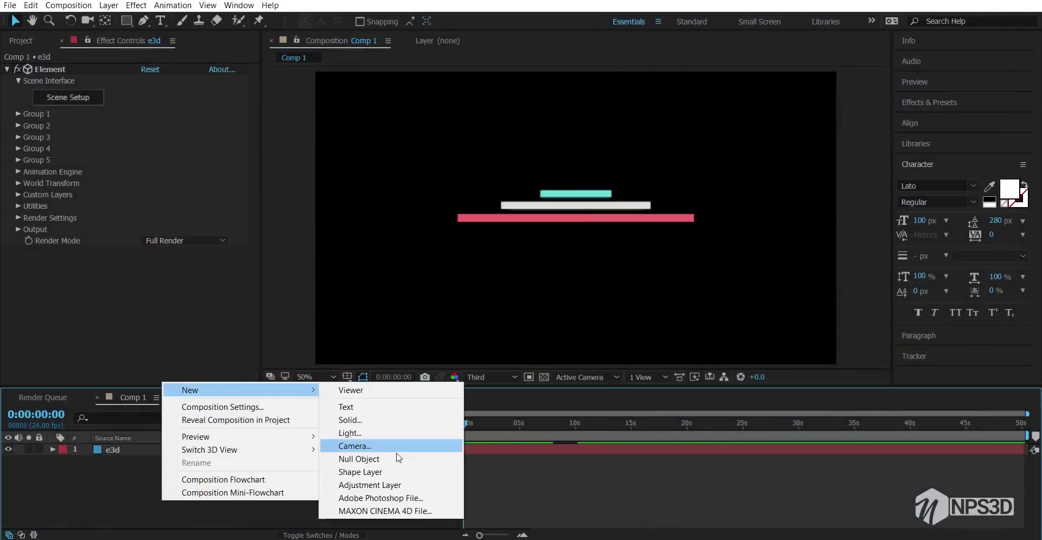
pyautogui.click(369, 447)
pyautogui.click(330, 60)
pyautogui.click(329, 131)
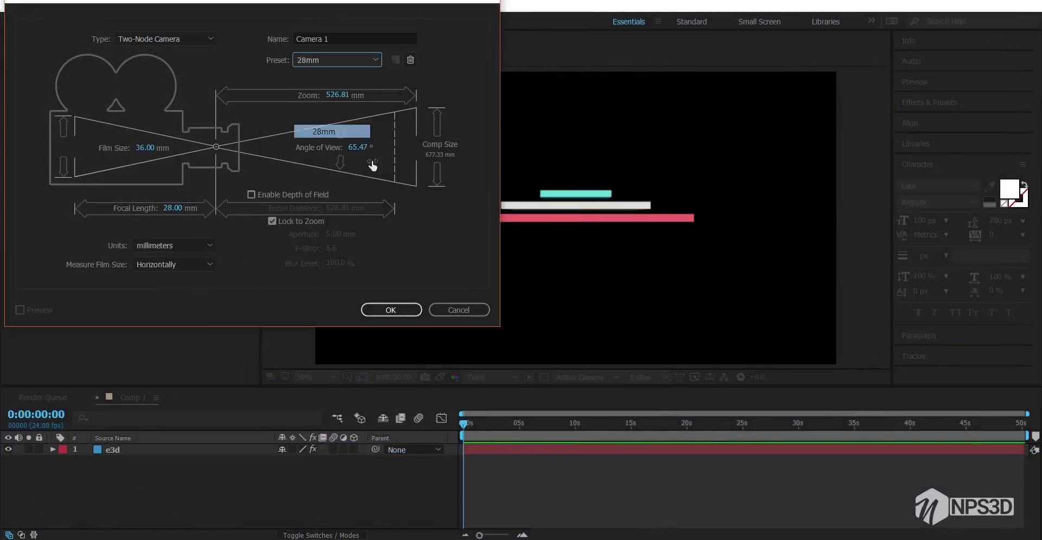
pyautogui.click(386, 308)
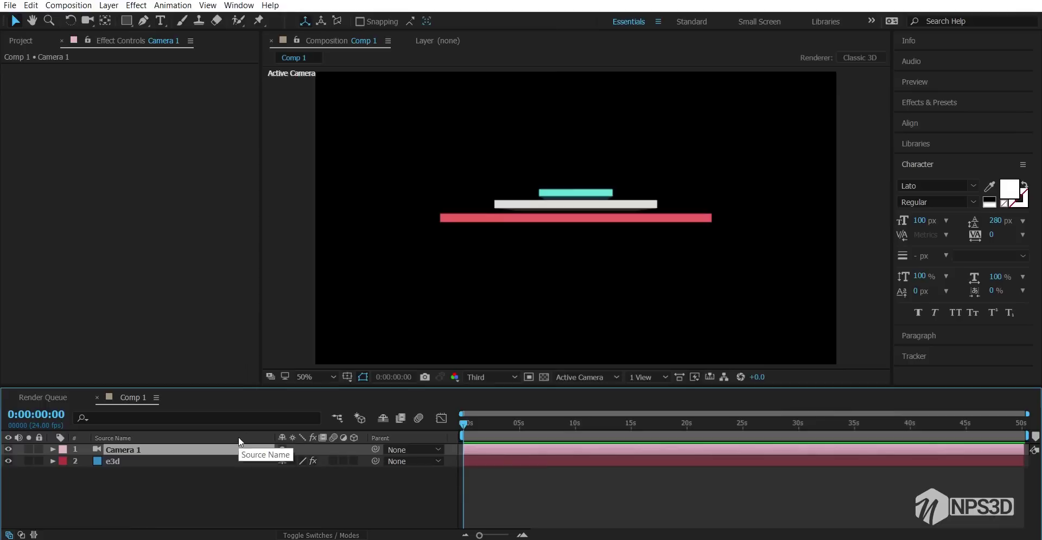
# - Create a solid layer at composition size and name it mask
pyautogui.click(198, 494)
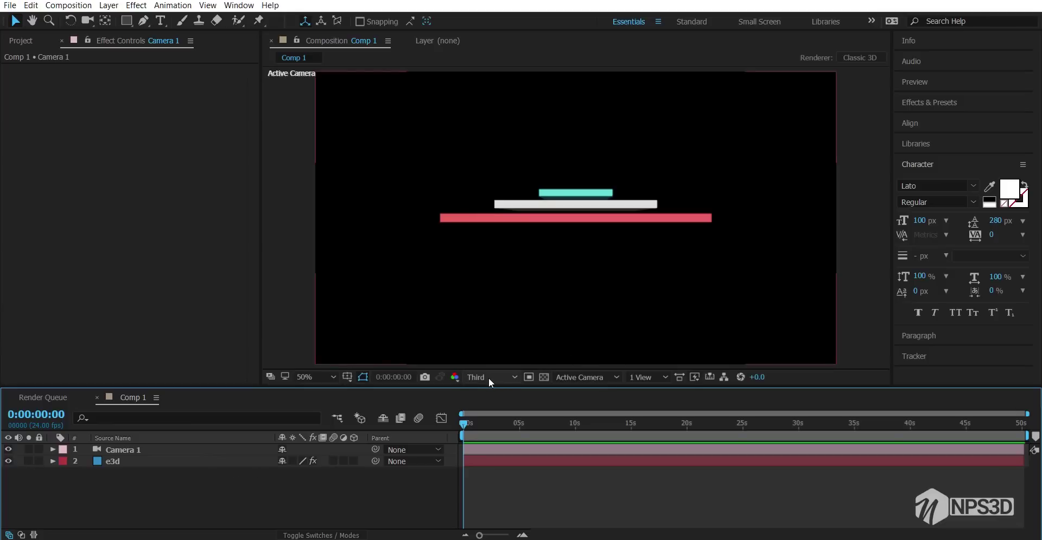
pyautogui.rightClick(203, 483)
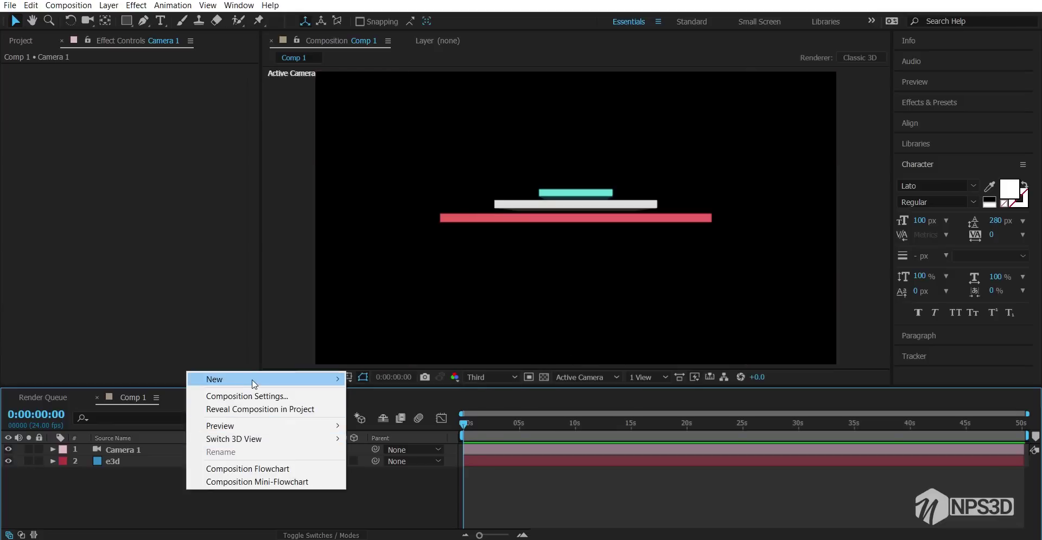
pyautogui.moveTo(253, 385)
pyautogui.click(407, 410)
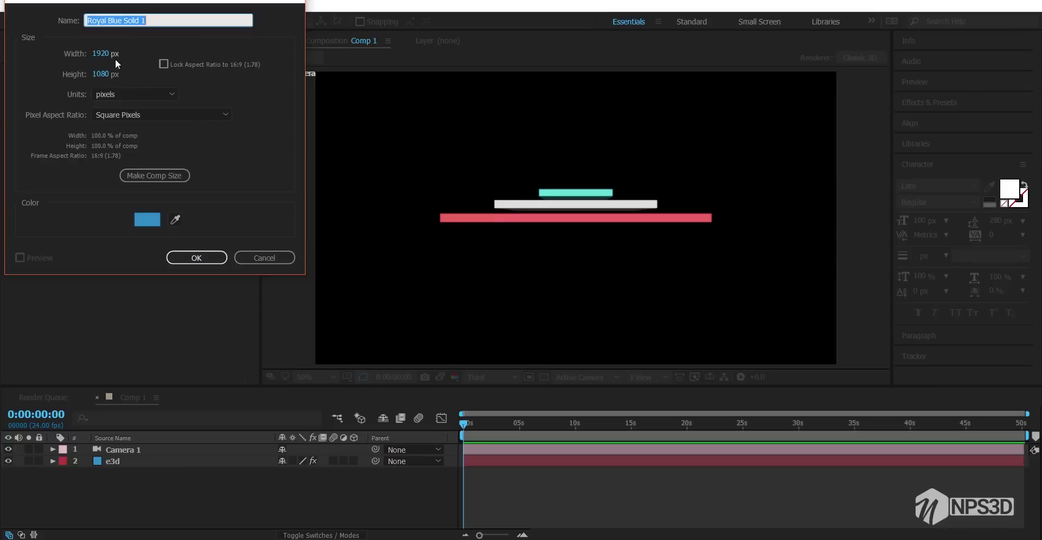
pyautogui.click(164, 175)
pyautogui.click(193, 258)
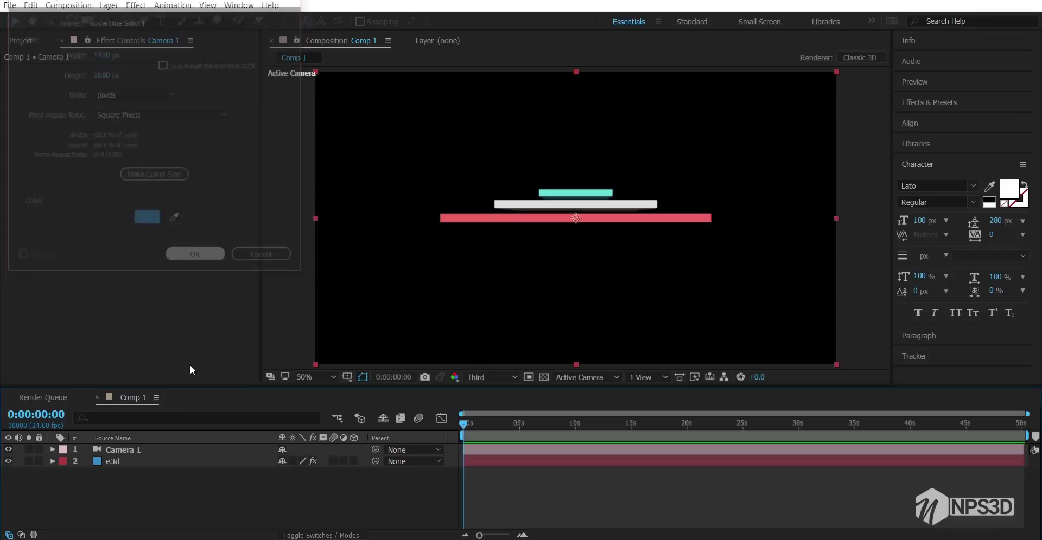
pyautogui.press('Return')
pyautogui.write('mask')
pyautogui.press('Return')
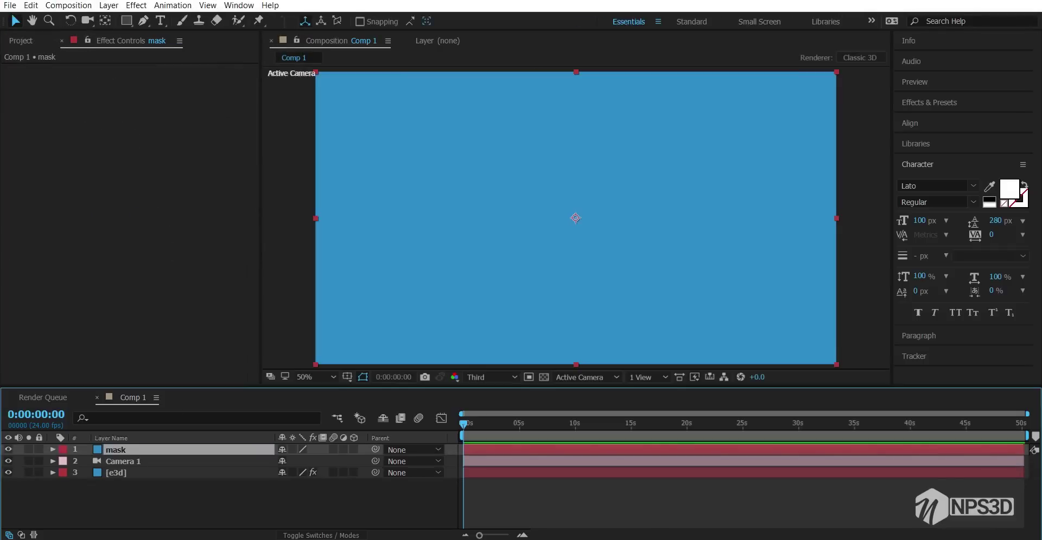
# - In Top view, draw a centered square mask slightly larger than the red plate on the mask layer, and return to Active Camera view
pyautogui.click(572, 377)
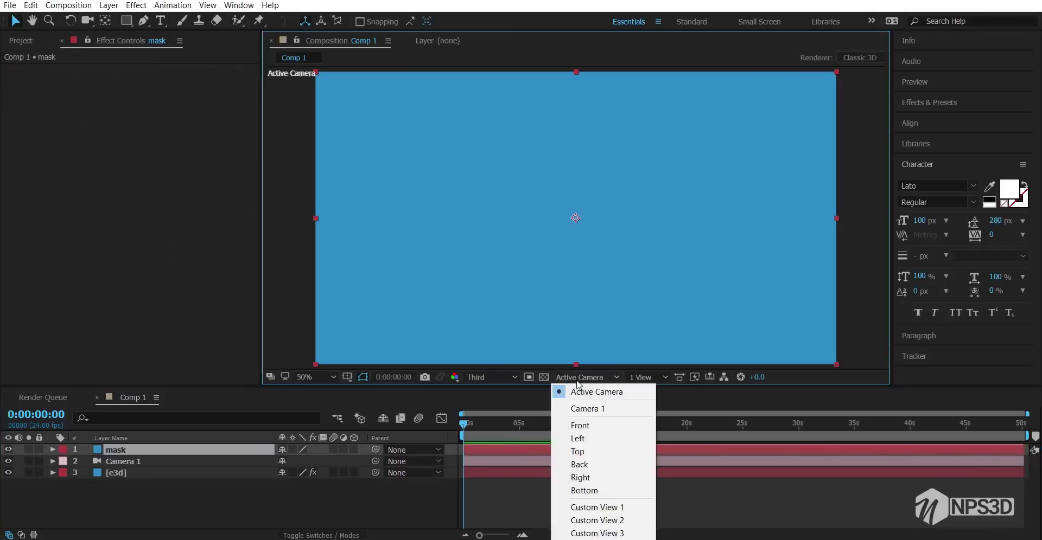
pyautogui.click(590, 453)
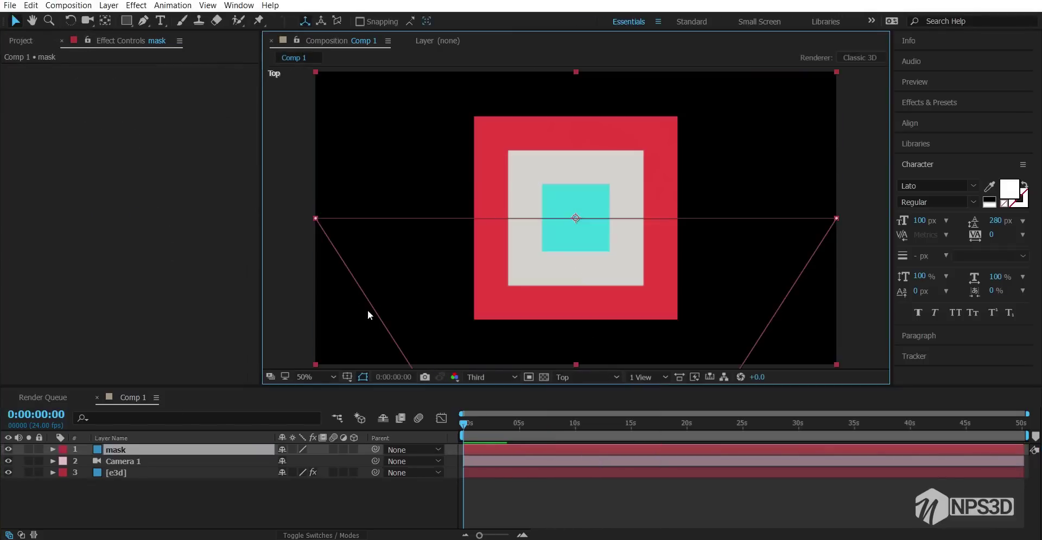
pyautogui.click(128, 20)
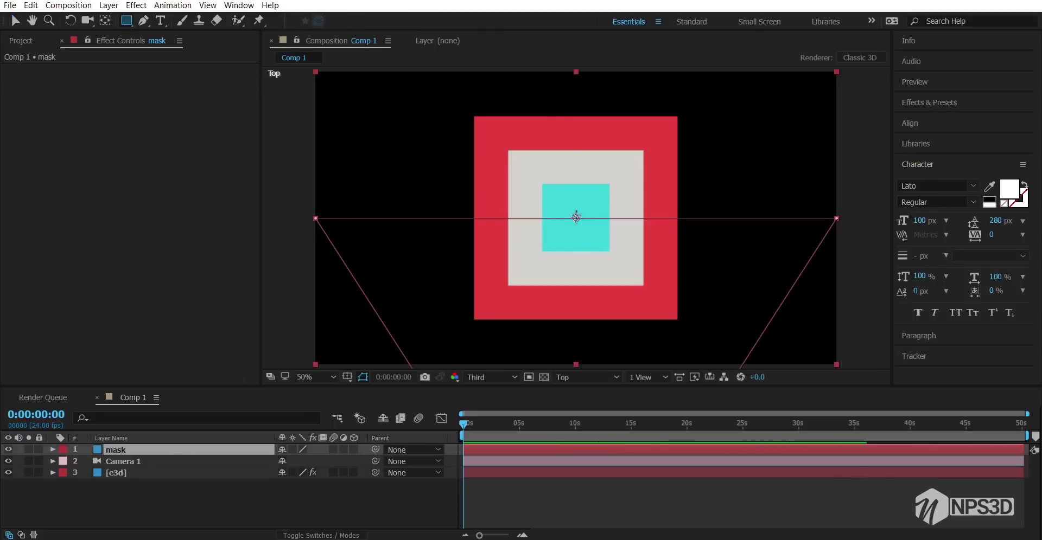
pyautogui.click(575, 218)
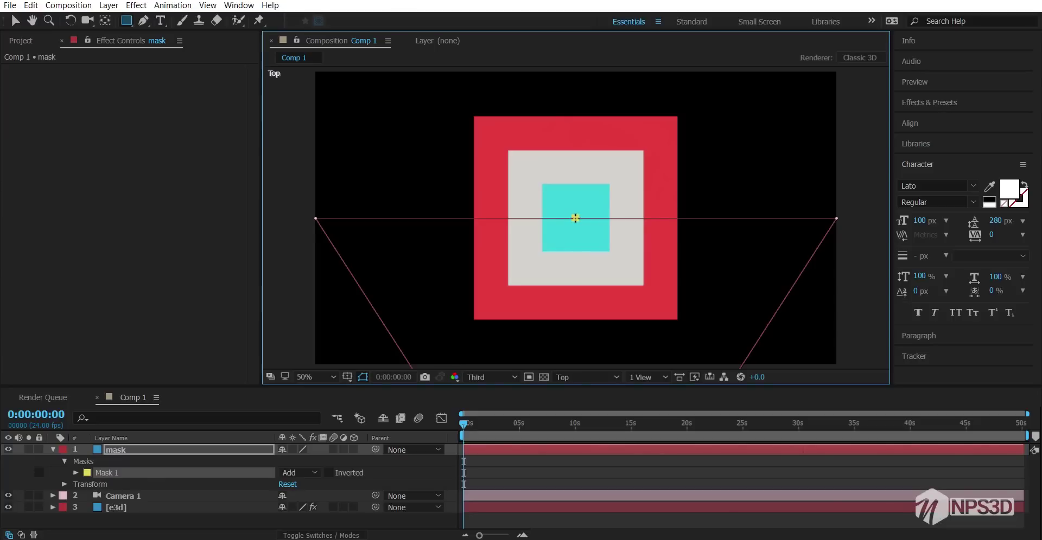
pyautogui.moveTo(576, 218); pyautogui.dragTo(692, 288)
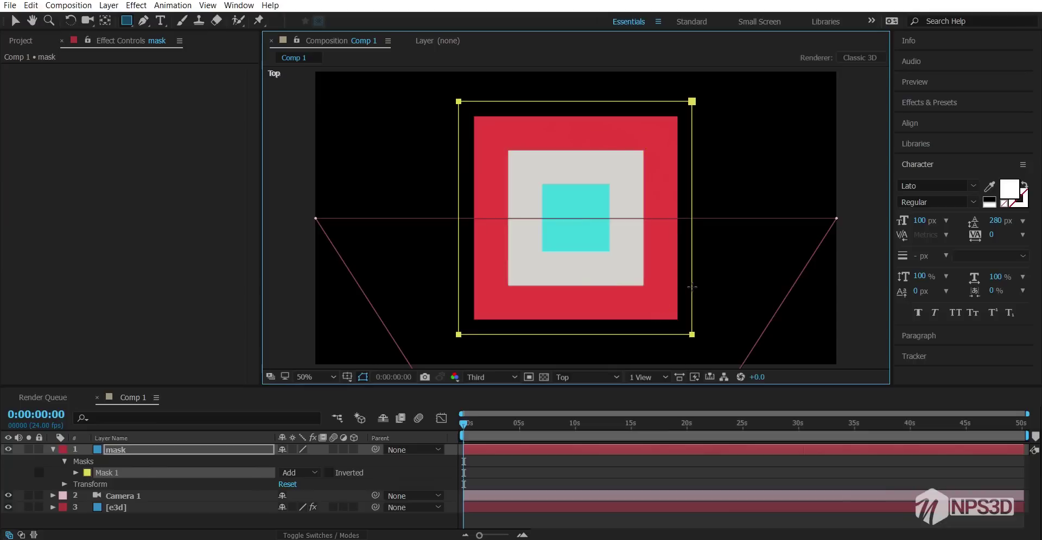
pyautogui.click(586, 377)
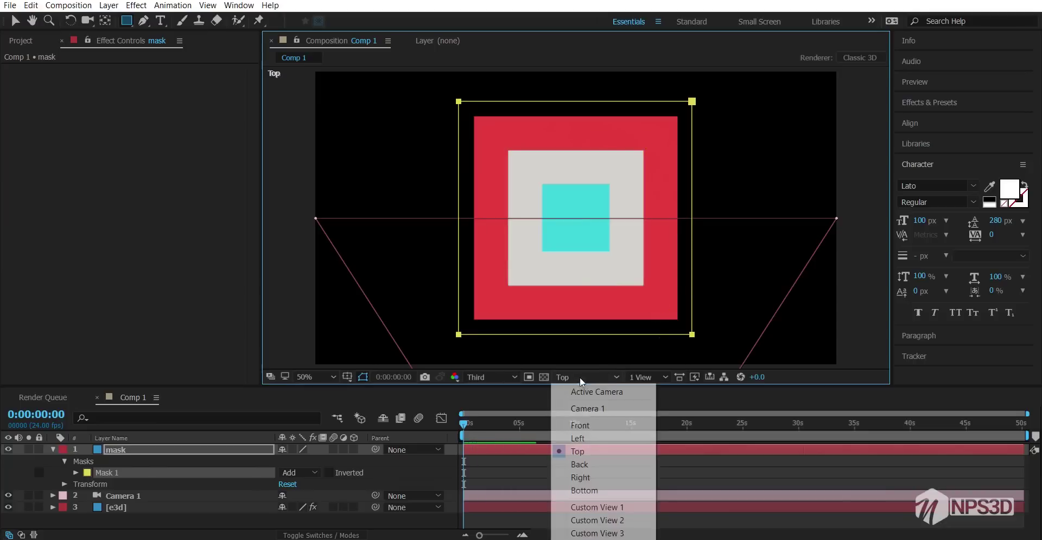
pyautogui.click(581, 390)
pyautogui.click(125, 450)
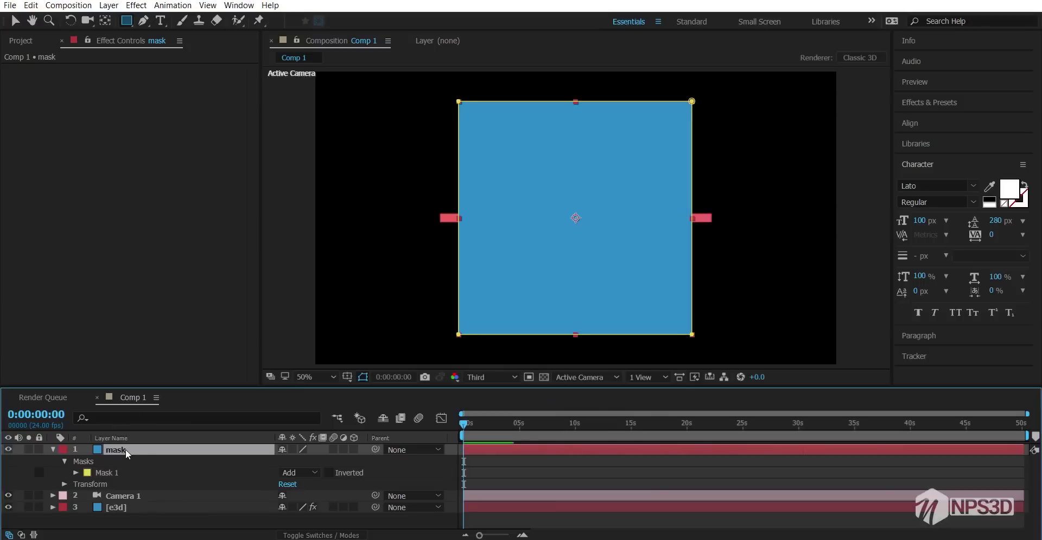
pyautogui.hotkey('ctrl', 'd')
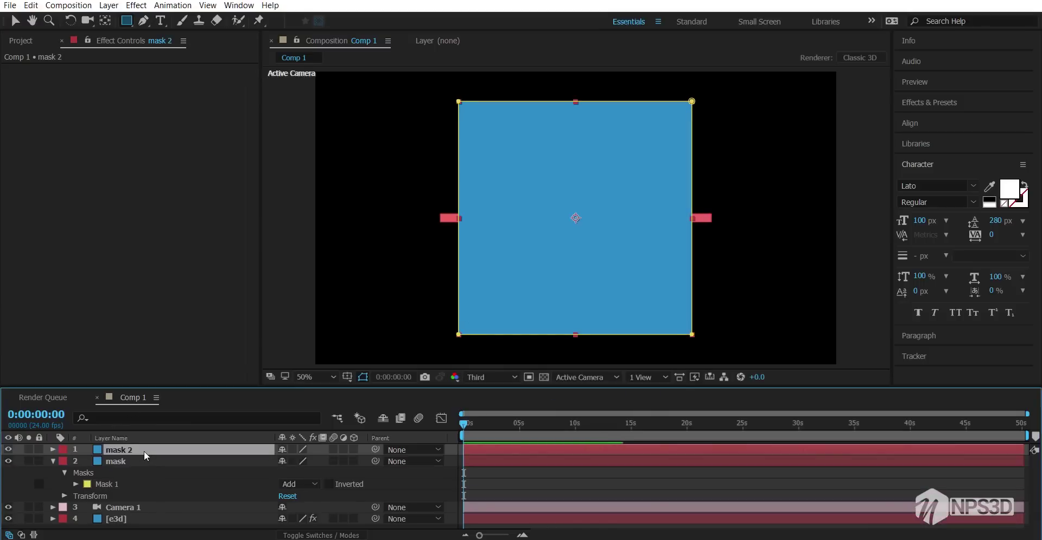
pyautogui.click(155, 459)
pyautogui.click(139, 448)
pyautogui.press('Delete')
# - Duplicate Mask 1 within the mask layer and select the original mask
pyautogui.click(128, 452)
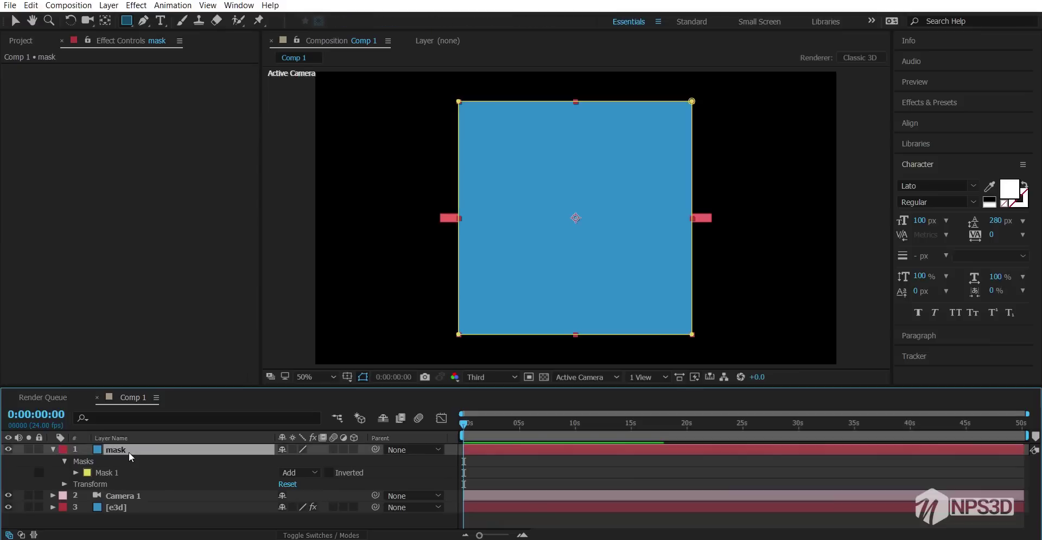
pyautogui.click(140, 474)
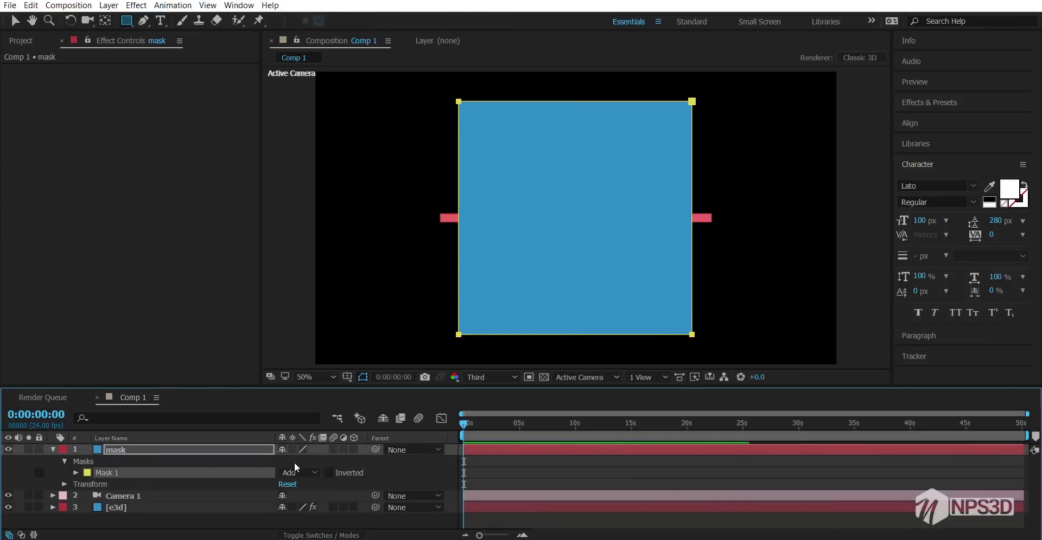
pyautogui.click(140, 452)
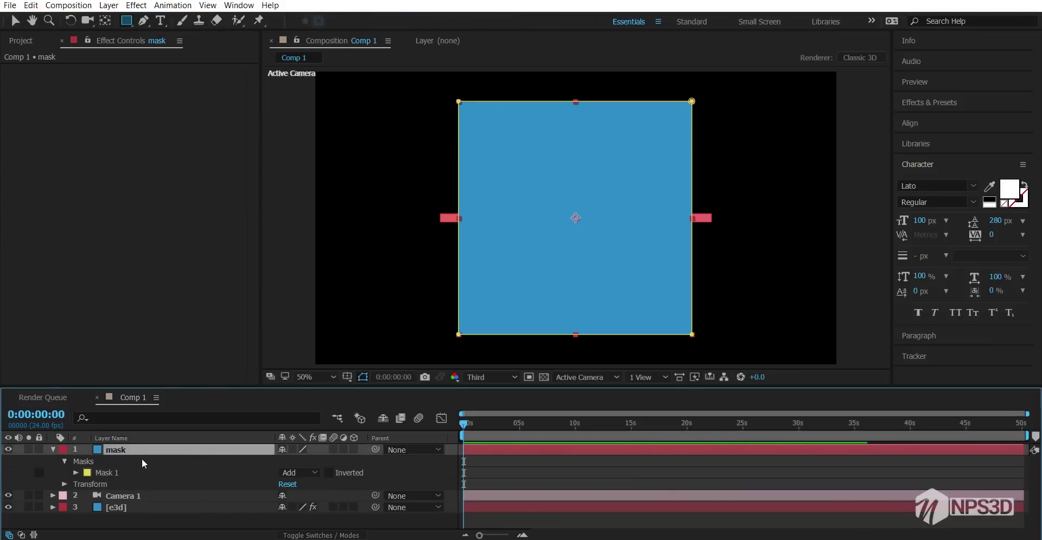
pyautogui.hotkey('ctrl', 'shift', 'n')
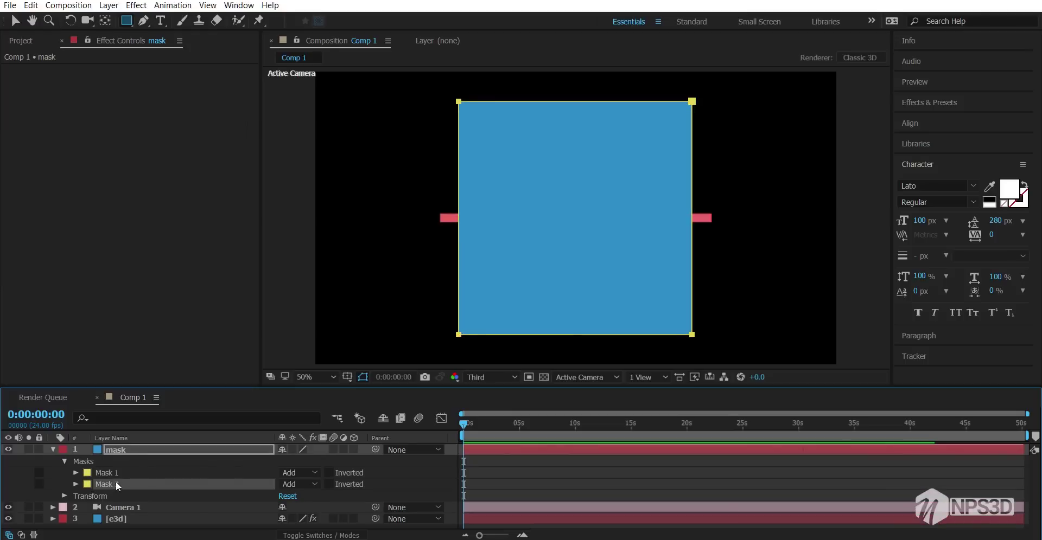
pyautogui.click(121, 473)
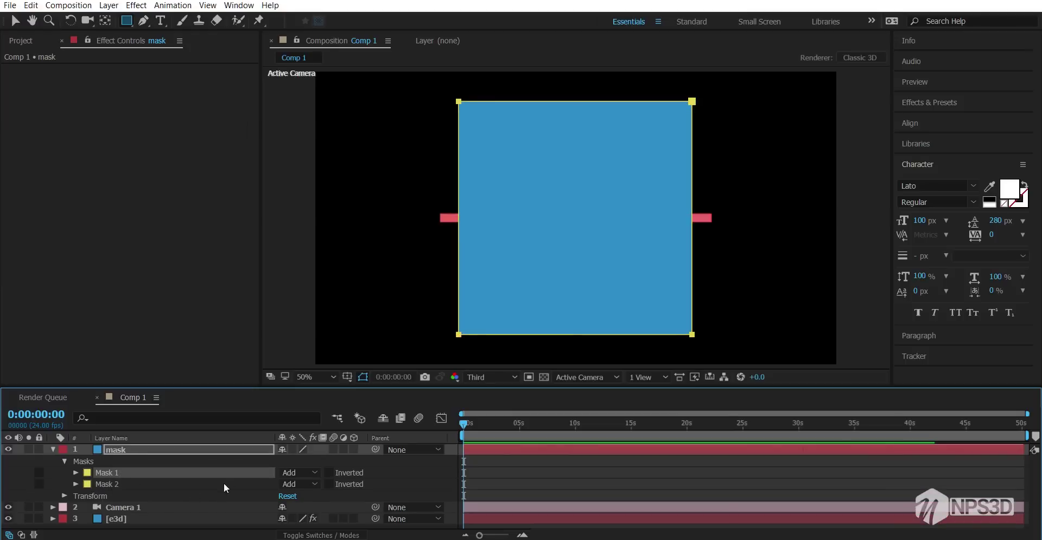
# - Set Mask 2 of the mask layer to Subtract and its Mask Expansion to -20 pixels
pyautogui.click(297, 472)
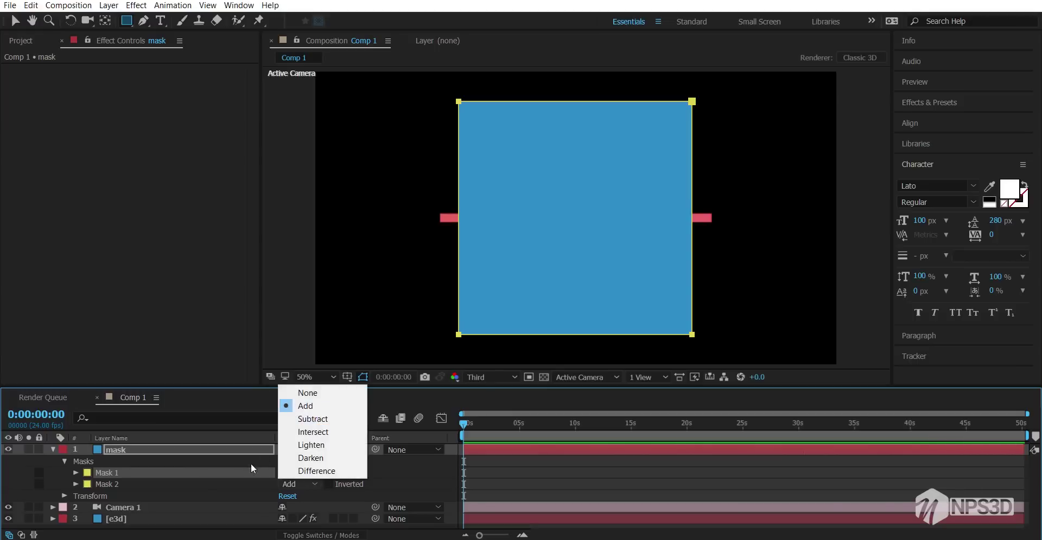
pyautogui.click(321, 419)
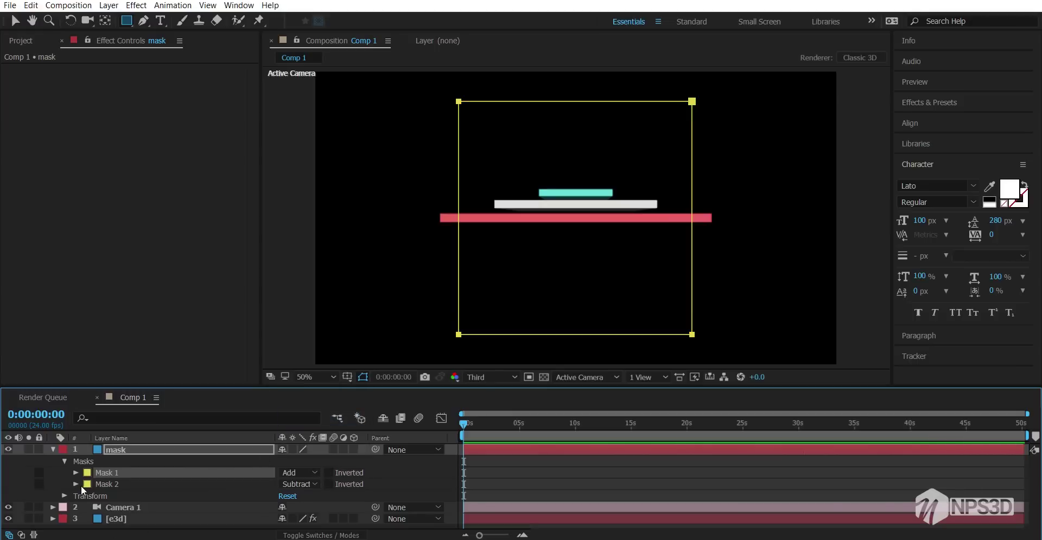
pyautogui.click(101, 485)
pyautogui.click(75, 485)
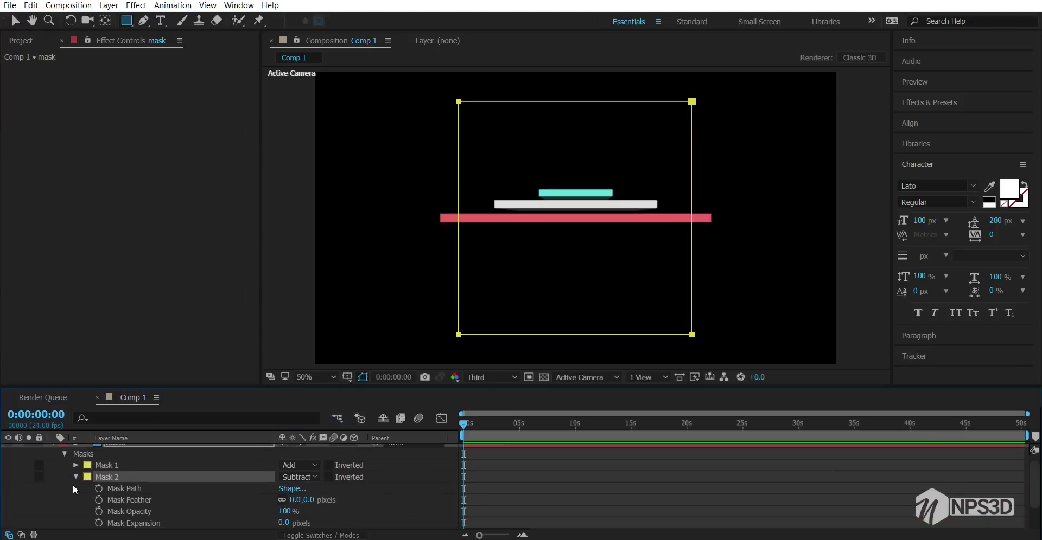
pyautogui.scroll(-3, 162, 492)
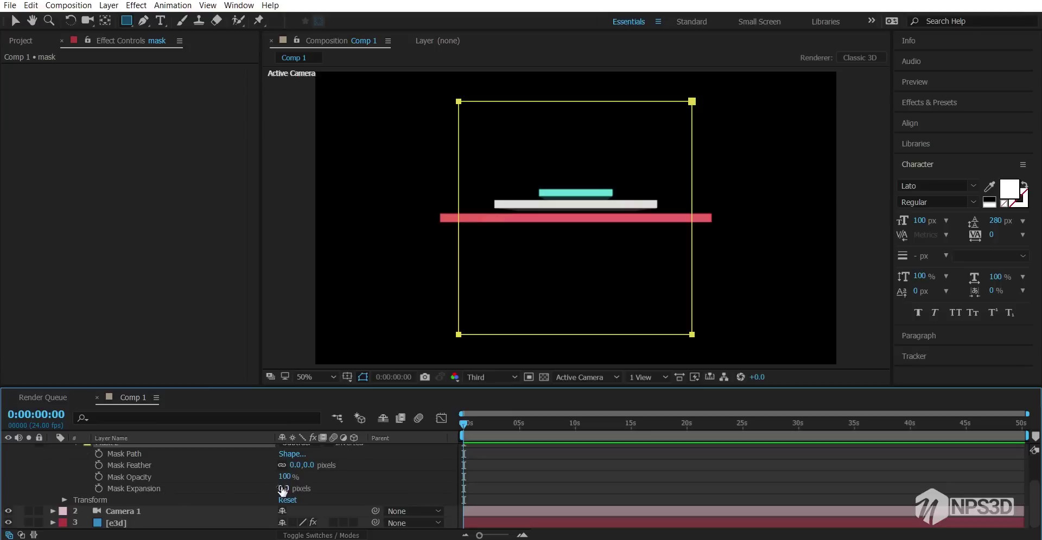
pyautogui.moveTo(282, 489)
pyautogui.mouseDown()
pyautogui.moveTo(291, 487)
pyautogui.moveTo(269, 497)
pyautogui.mouseUp()
pyautogui.moveTo(273, 497); pyautogui.dragTo(274, 496)
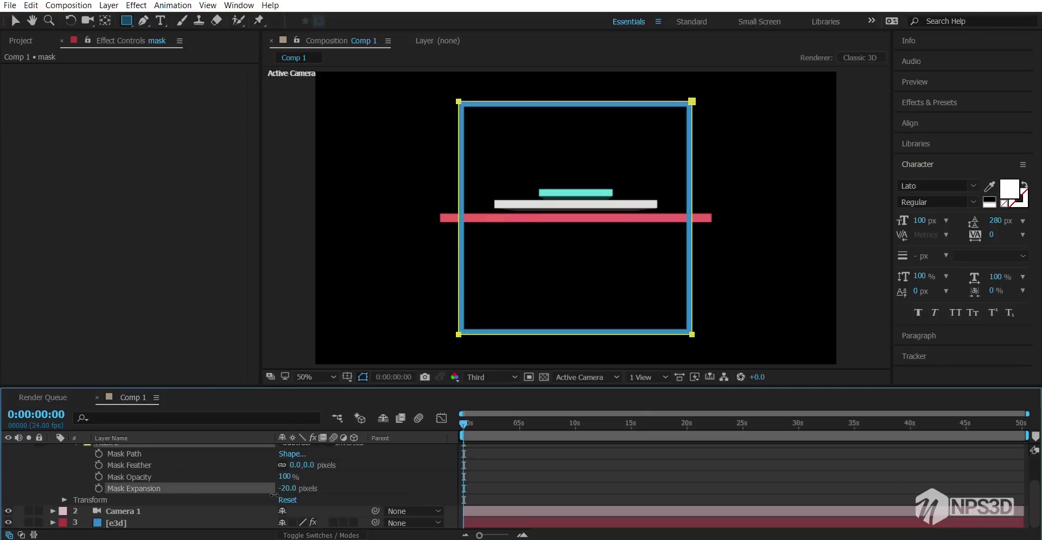
pyautogui.click(385, 500)
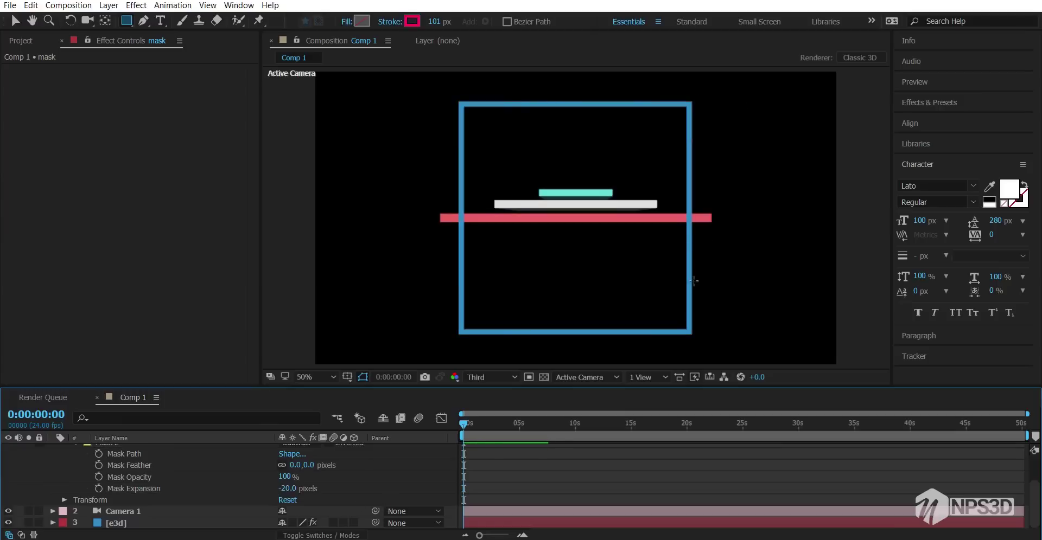
# - Collapse the mask layer's properties and turn it into a 3D layer
pyautogui.scroll(2, 77, 467)
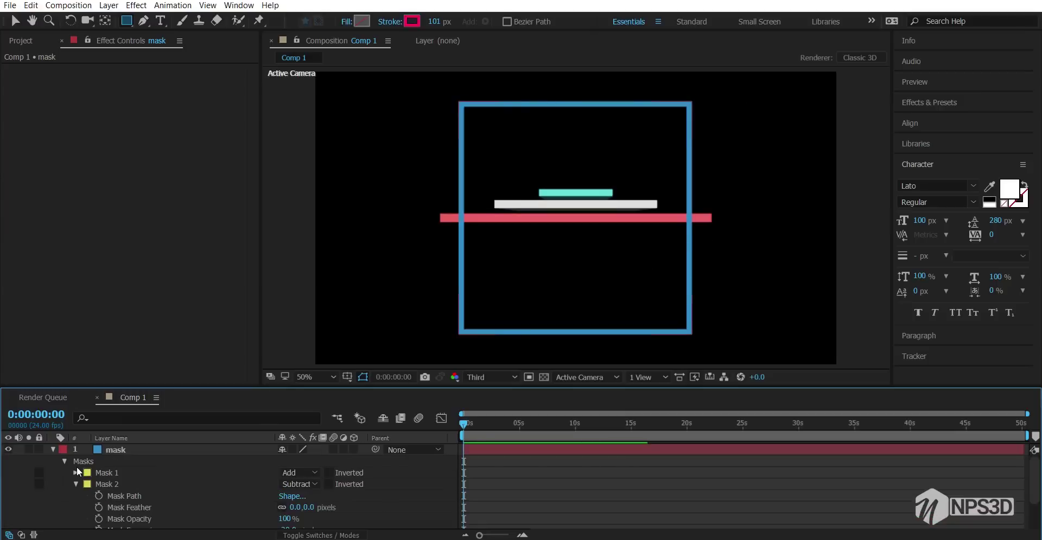
pyautogui.click(54, 448)
pyautogui.click(184, 452)
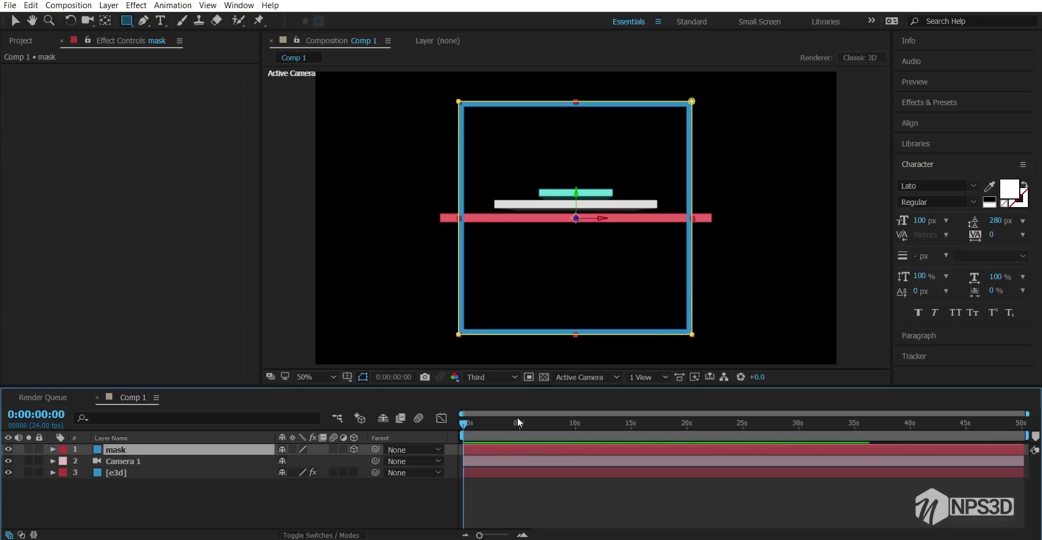
pyautogui.click(562, 376)
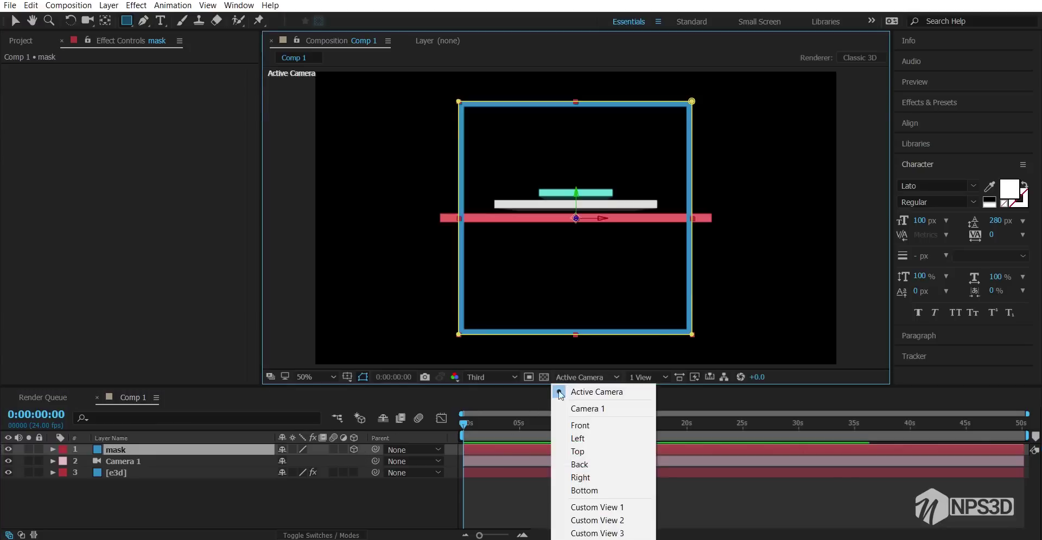
pyautogui.click(153, 452)
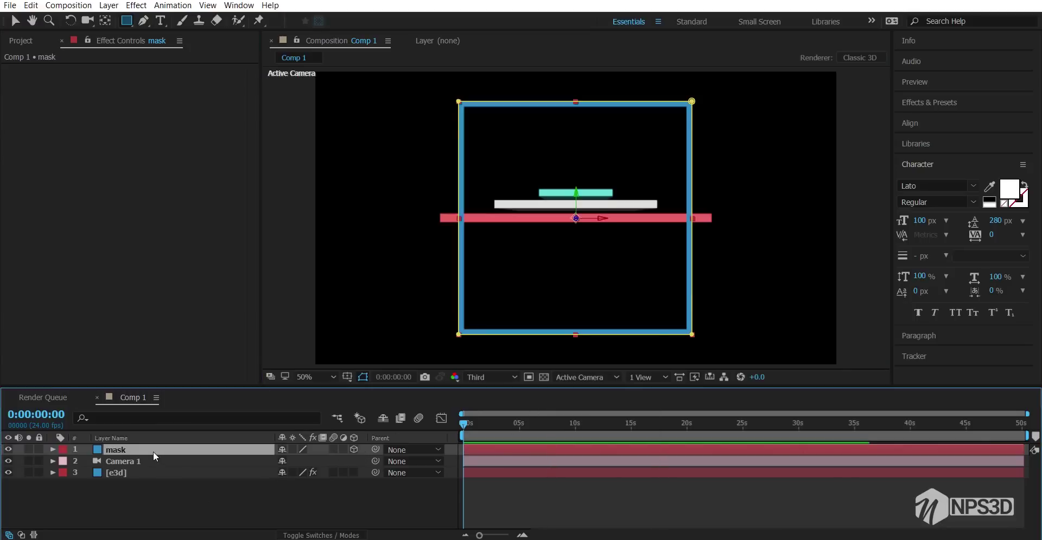
# - Set the mask layer's X Rotation to 90°
pyautogui.press('r')
pyautogui.click(302, 479)
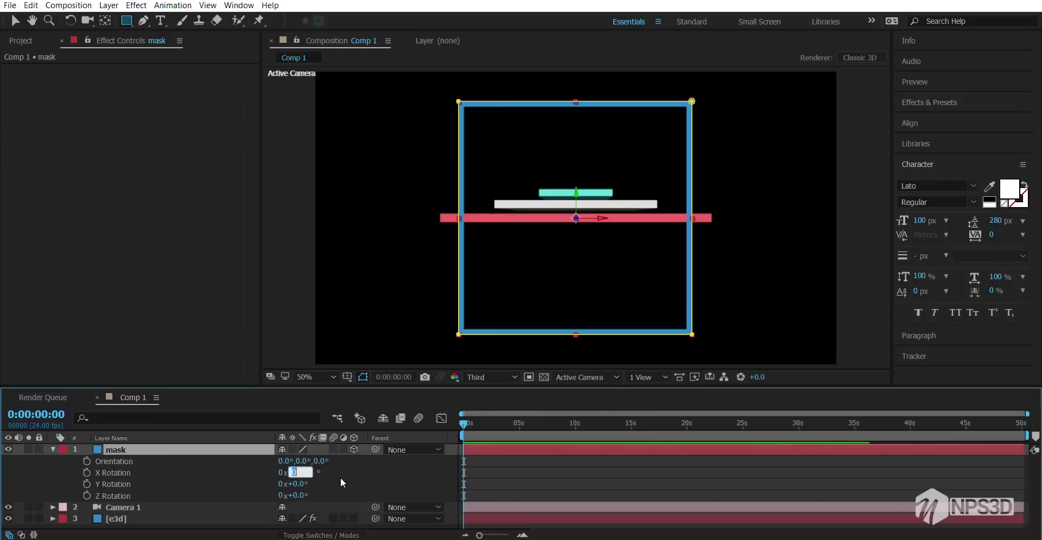
pyautogui.write('90')
pyautogui.click(372, 485)
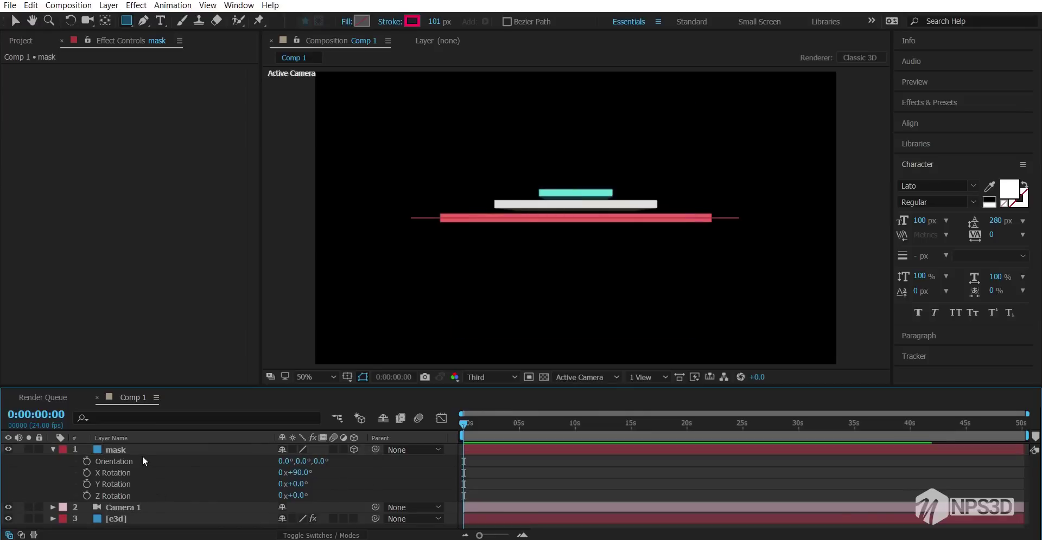
# - Move the mask layer down along its Z axis to just below the red plate, and collapse its properties
pyautogui.click(142, 453)
pyautogui.press('v')
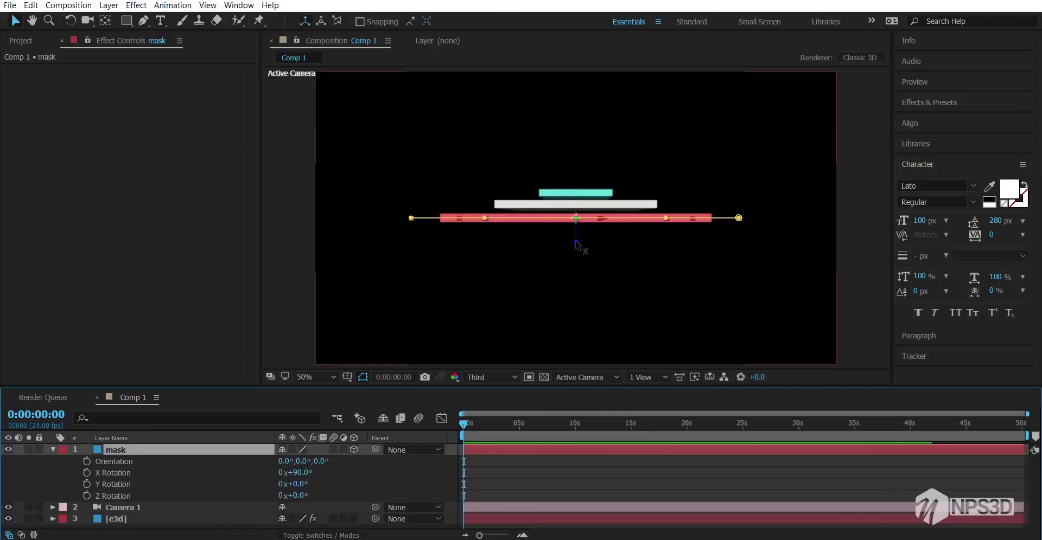
pyautogui.moveTo(576, 245); pyautogui.dragTo(577, 254)
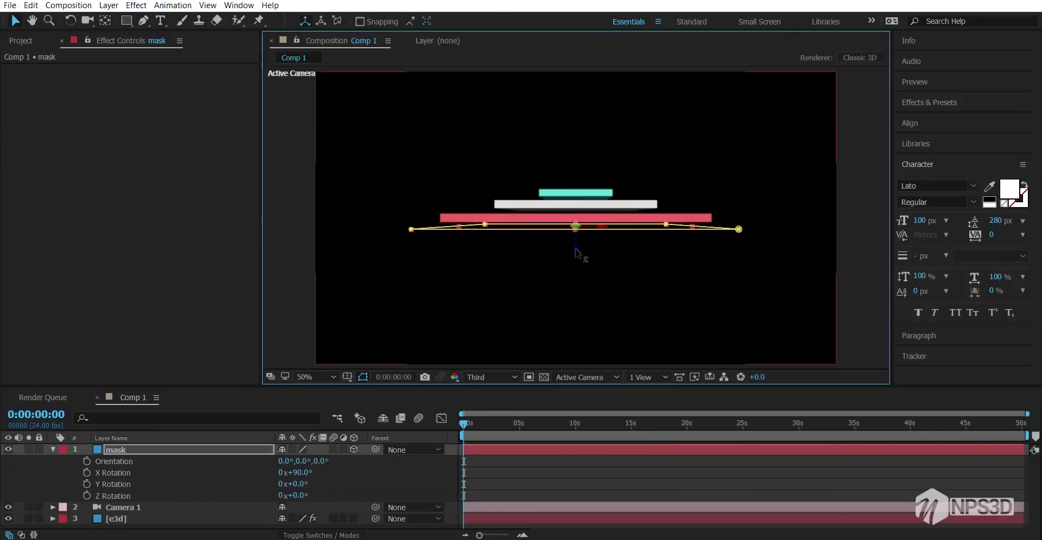
pyautogui.click(53, 450)
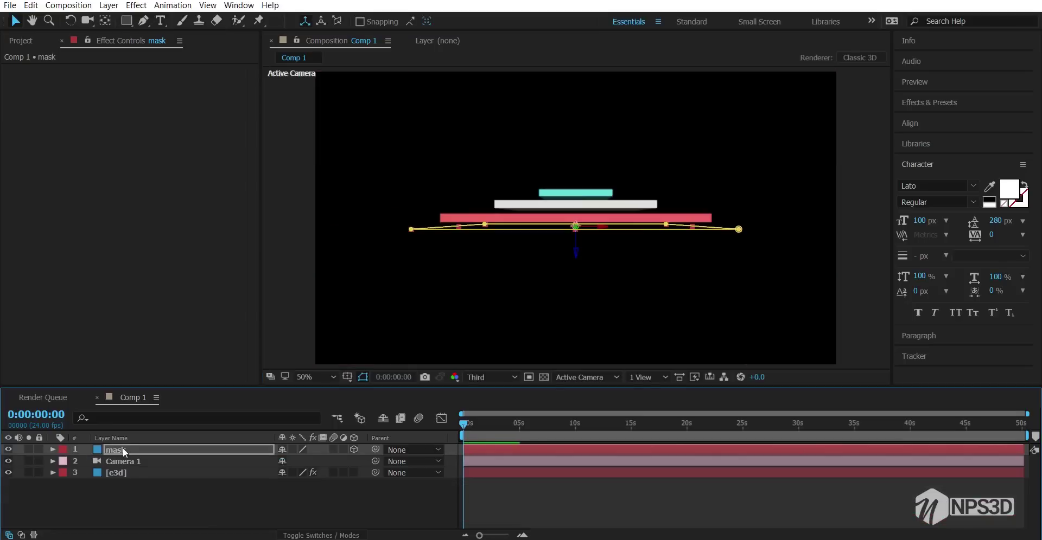
# - Move the mask layer below the e3d layer in the layer stack
pyautogui.click(132, 491)
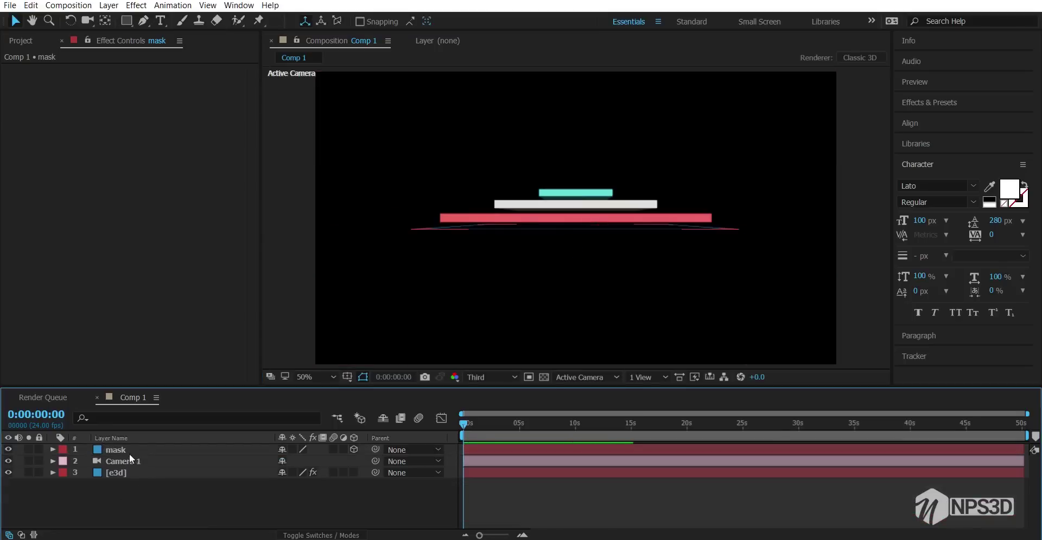
pyautogui.click(123, 451)
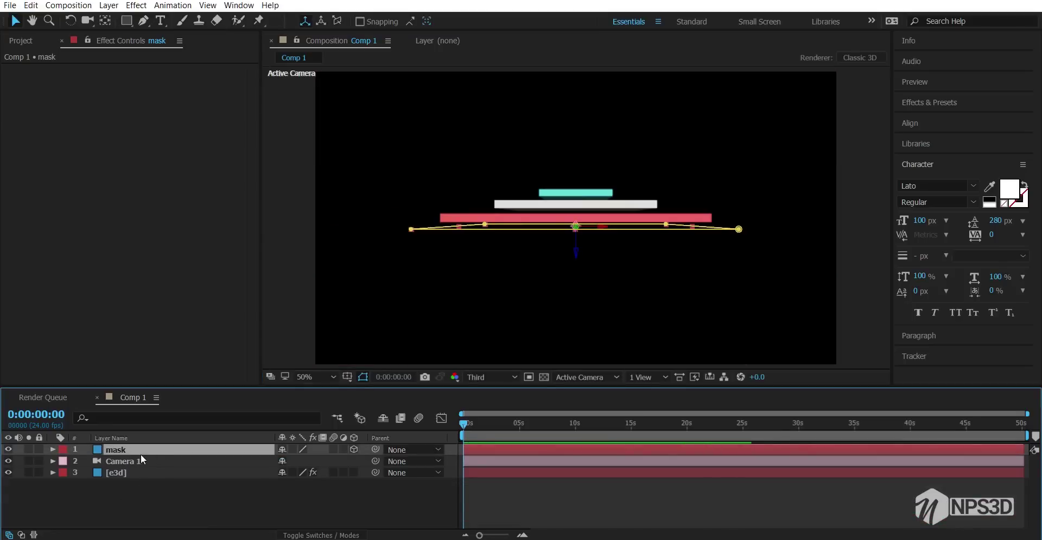
pyautogui.moveTo(140, 453); pyautogui.dragTo(144, 503)
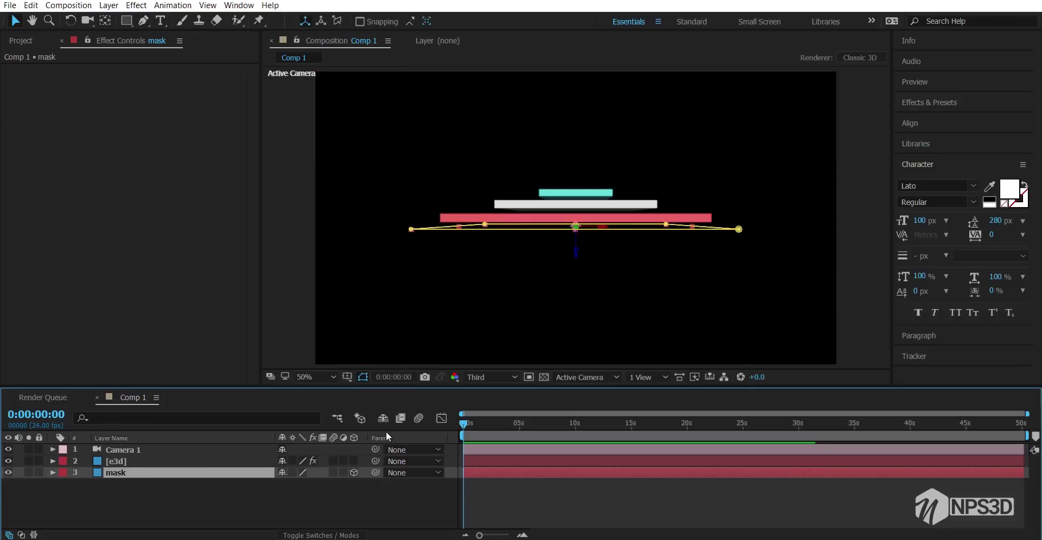
# - Create a 1920 x 1080 px solid layer named bg with a pale blue color
pyautogui.rightClick(226, 513)
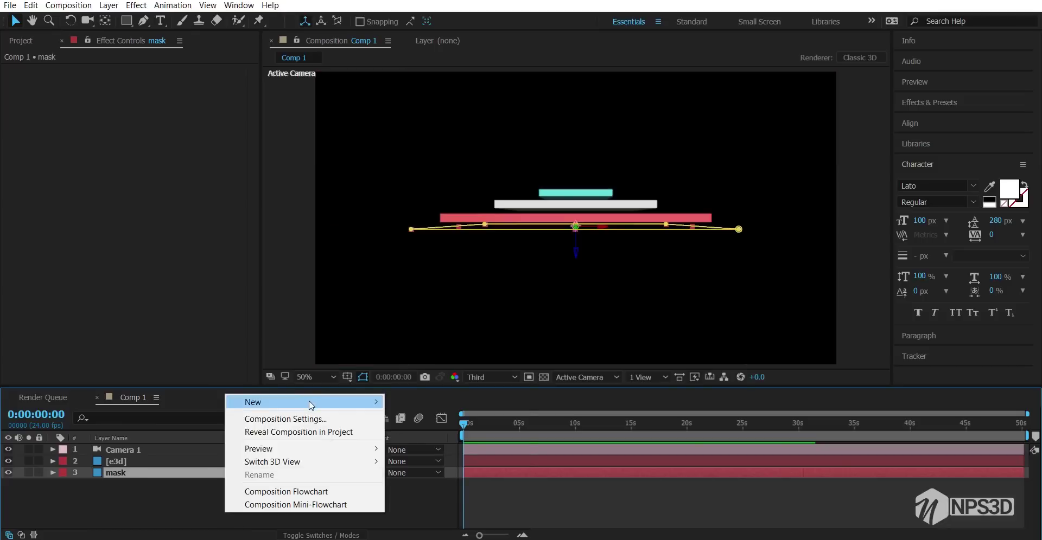
pyautogui.moveTo(309, 402)
pyautogui.click(409, 428)
pyautogui.write('bg')
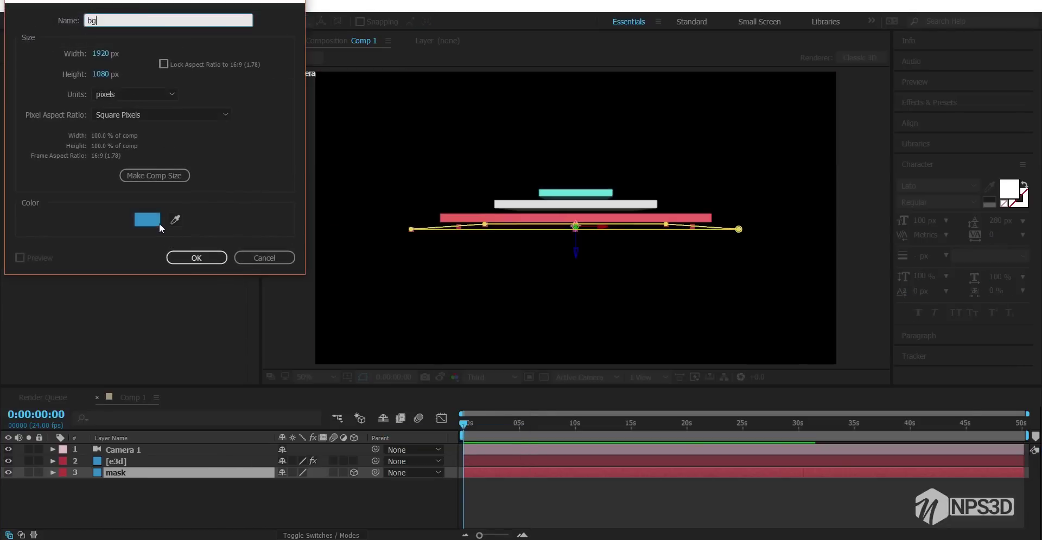
pyautogui.click(154, 217)
pyautogui.moveTo(52, 29); pyautogui.dragTo(43, 26)
pyautogui.click(313, 20)
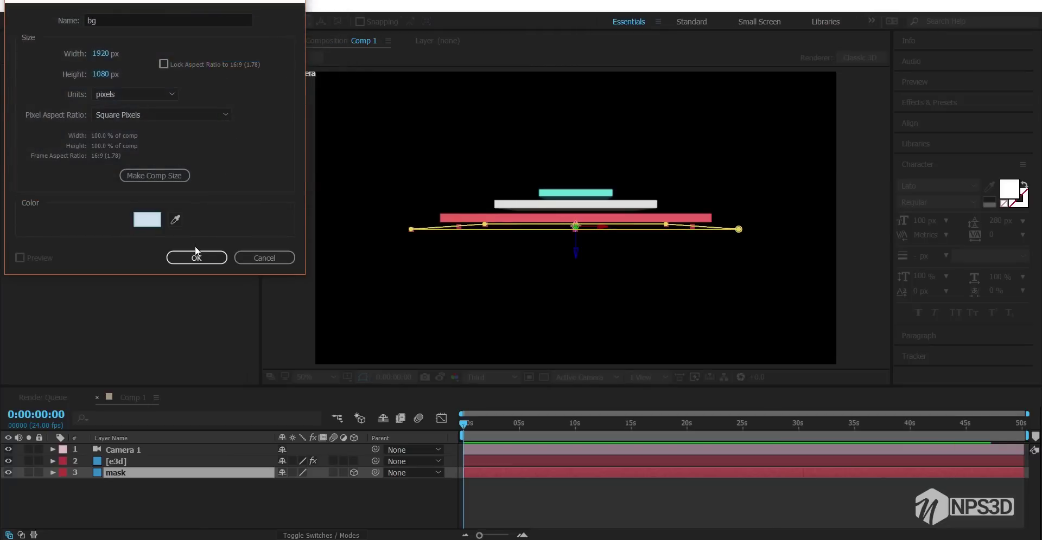
pyautogui.click(206, 255)
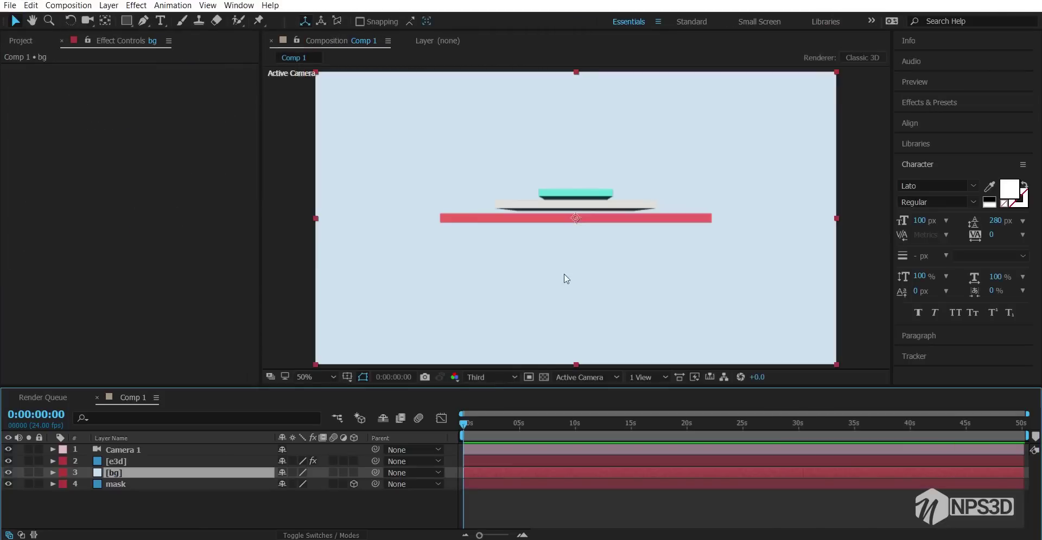
# - Orbit the camera to a slightly raised, angled view of the plates and move the bg layer below the mask layer
pyautogui.press('c')
pyautogui.press('c')
pyautogui.moveTo(565, 262); pyautogui.dragTo(591, 288)
pyautogui.click(121, 473)
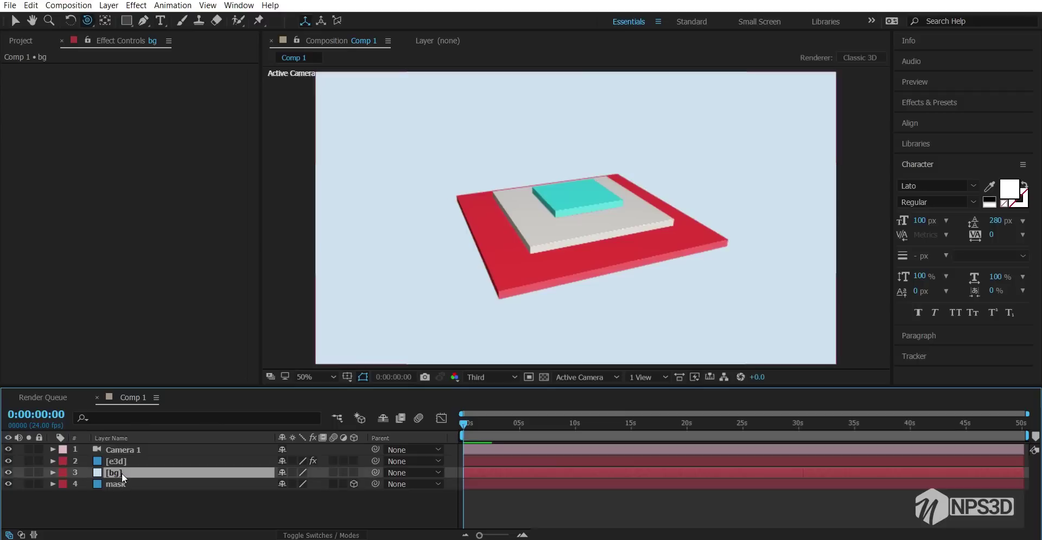
pyautogui.moveTo(126, 474); pyautogui.dragTo(146, 506)
pyautogui.moveTo(591, 328); pyautogui.dragTo(607, 307)
pyautogui.click(109, 471)
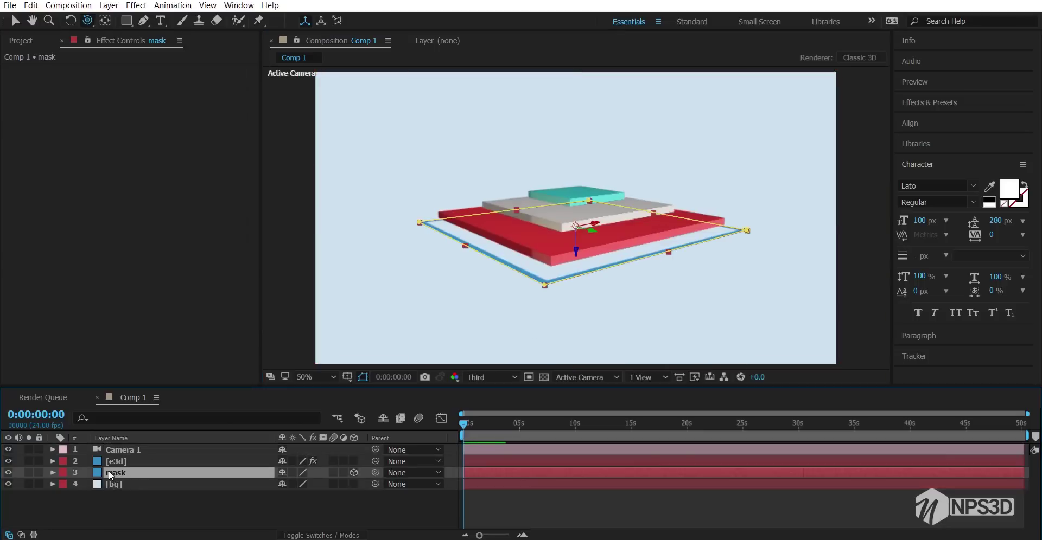
# - Apply the Gradient Ramp effect to the bg layer
pyautogui.click(140, 483)
pyautogui.click(113, 242)
pyautogui.hotkey('ctrl', 'space')
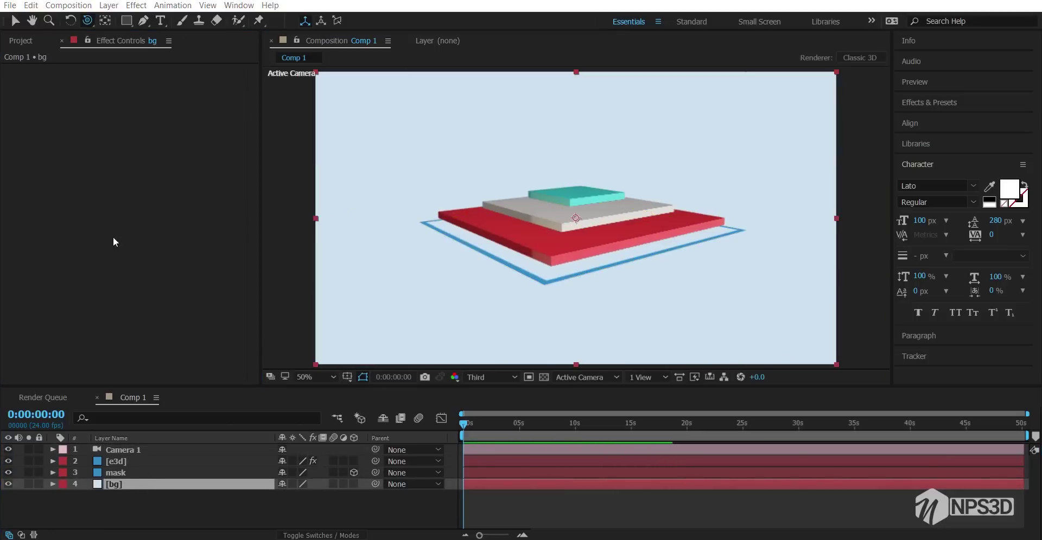
pyautogui.write('gra')
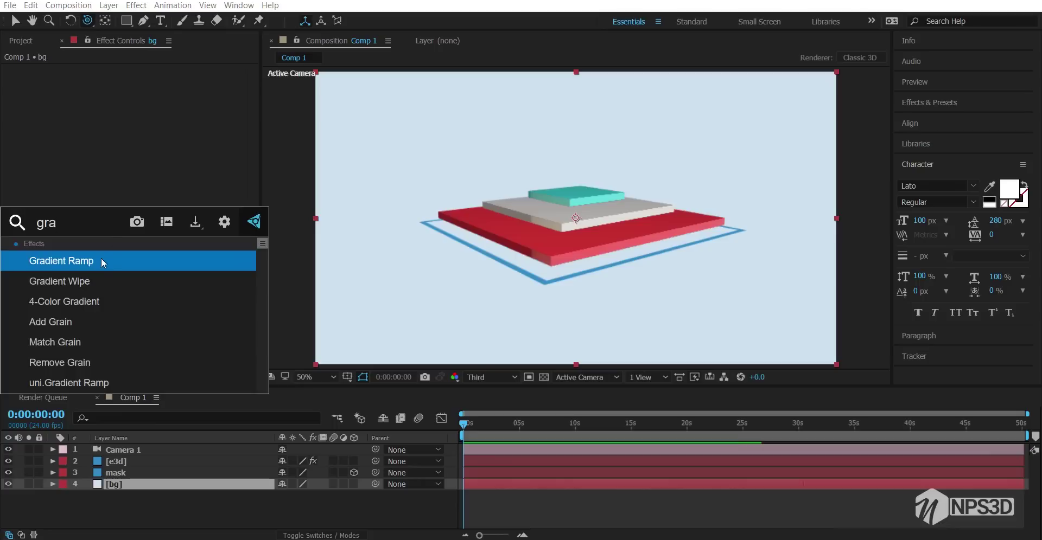
pyautogui.press('Return')
# - Swap the gradient's start and end colors and set Ramp Shape to Radial Ramp
pyautogui.click(207, 163)
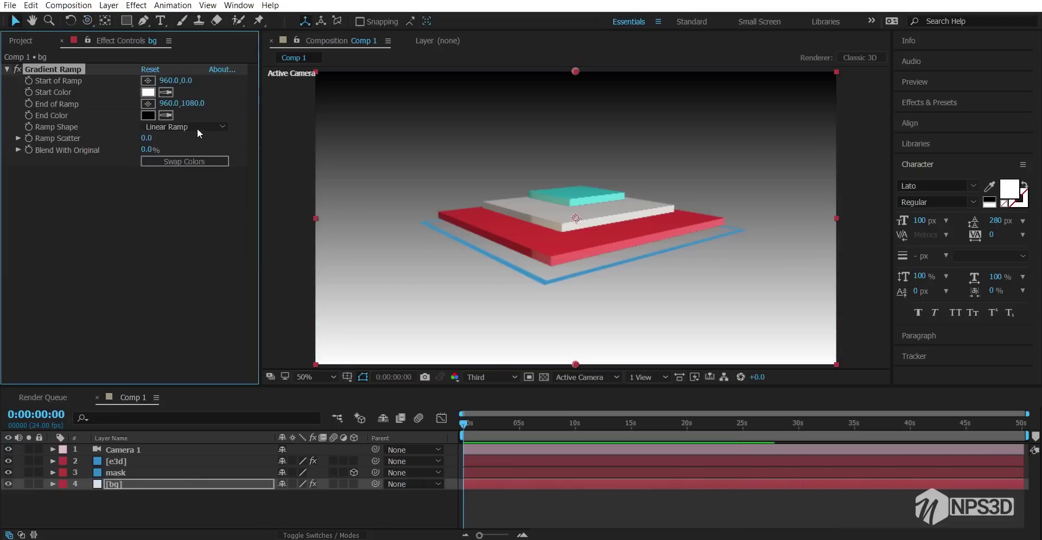
pyautogui.click(197, 127)
pyautogui.click(222, 154)
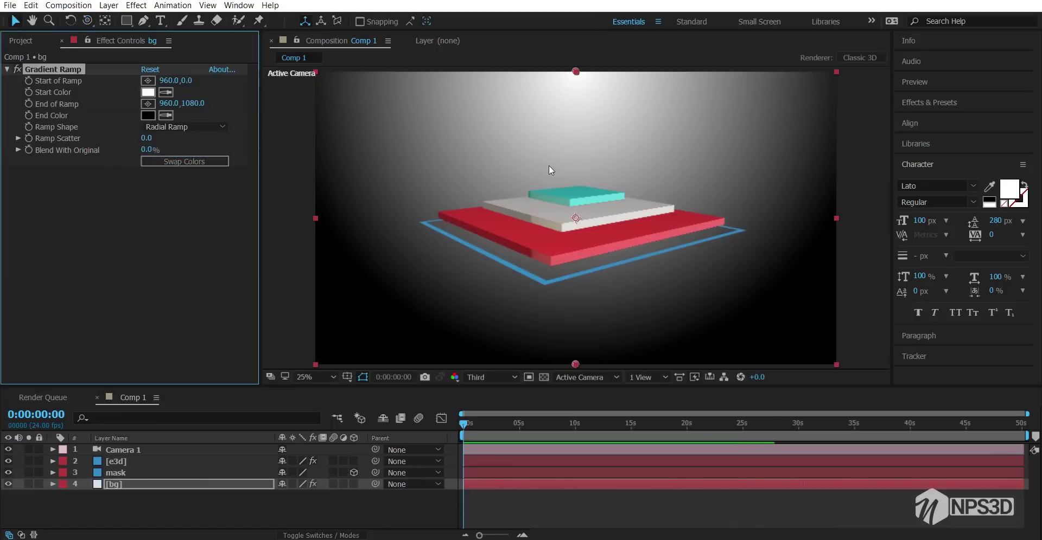
# - Place the gradient's start point at about 908, 448 and its end point far below the frame at about 952, 2948
pyautogui.scroll(-1, 549, 171)
pyautogui.moveTo(576, 291); pyautogui.dragTo(565, 414)
pyautogui.moveTo(576, 144); pyautogui.dragTo(570, 213)
pyautogui.scroll(-2, 584, 299)
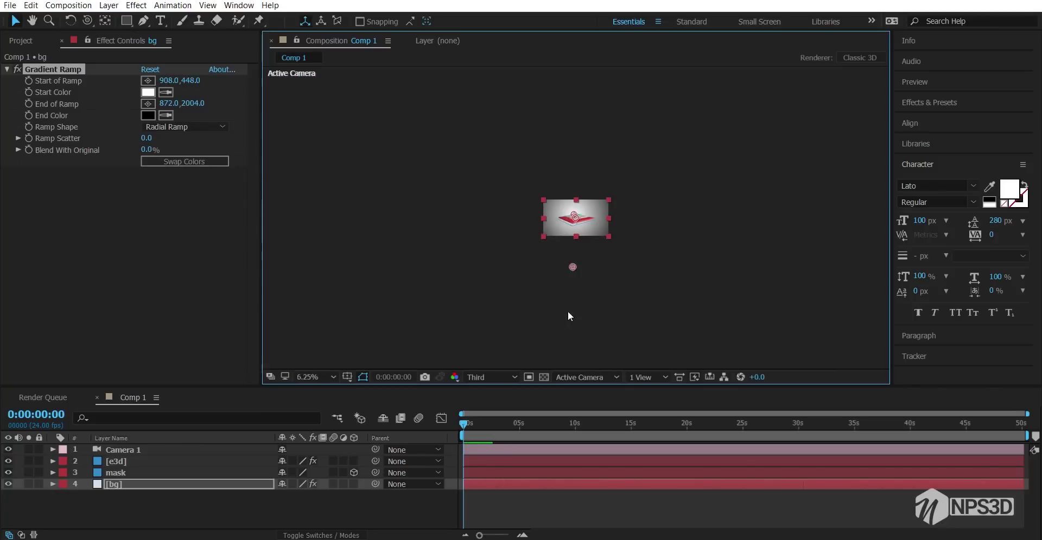
pyautogui.moveTo(573, 268); pyautogui.dragTo(575, 301)
pyautogui.scroll(5, 603, 217)
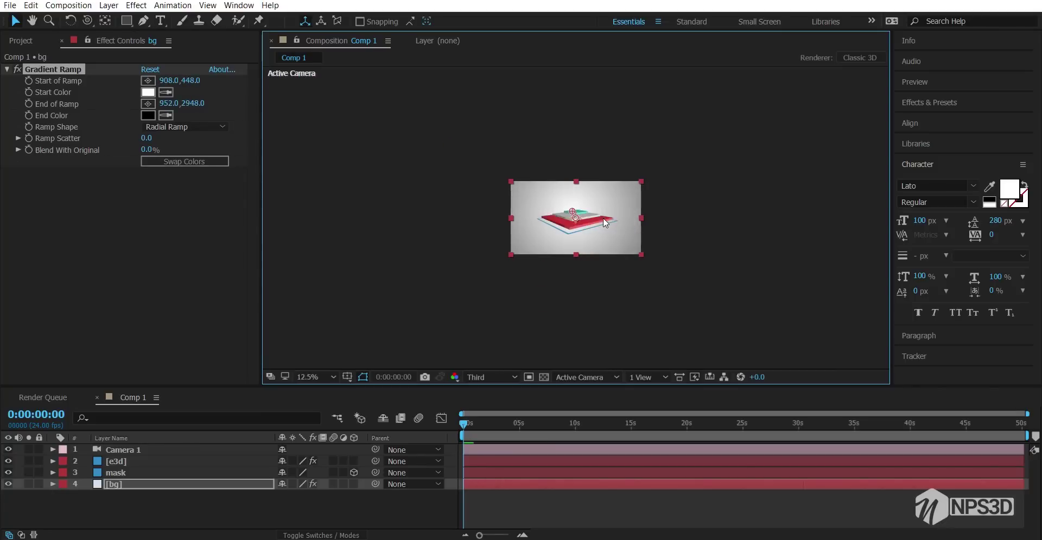
pyautogui.click(122, 501)
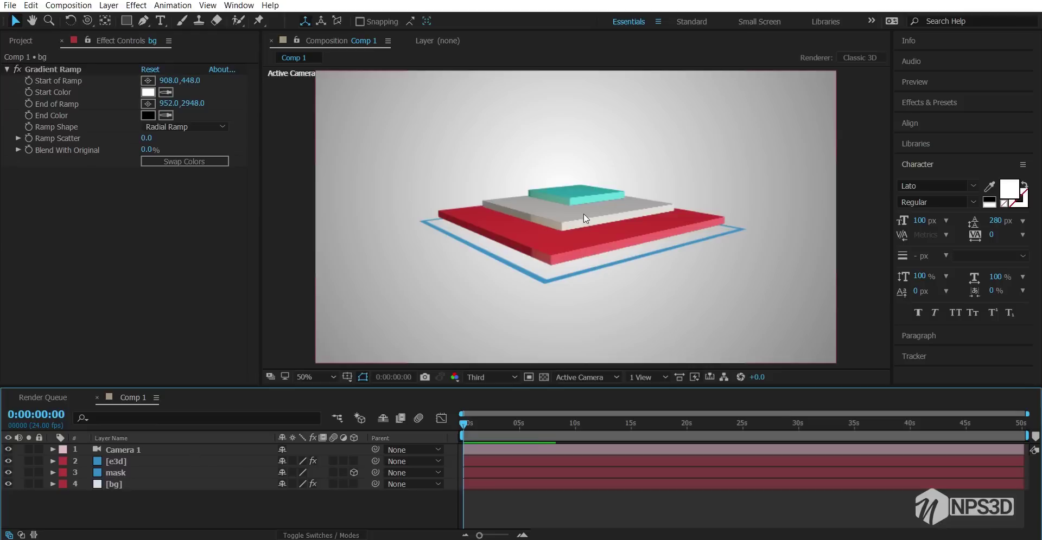
# - Set the preview resolution to Half and orbit the camera to a higher angle above the plates
pyautogui.click(490, 378)
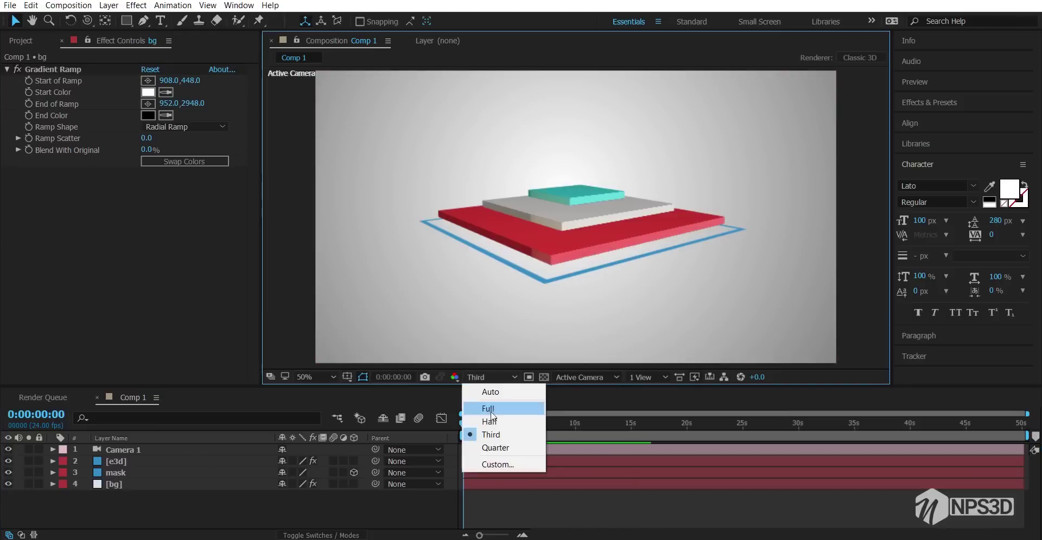
pyautogui.click(491, 422)
pyautogui.press('c')
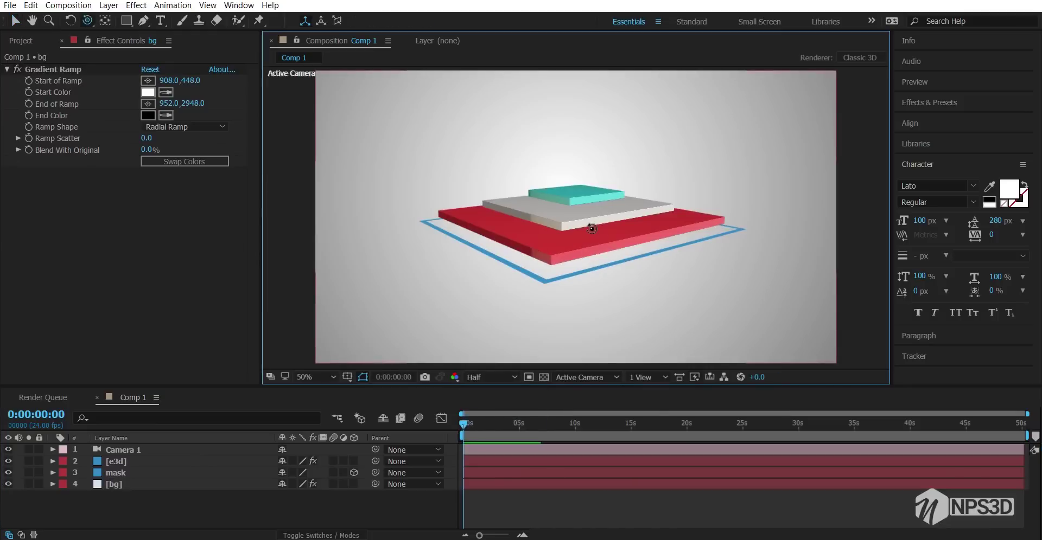
pyautogui.press('c')
pyautogui.moveTo(591, 226); pyautogui.dragTo(591, 252)
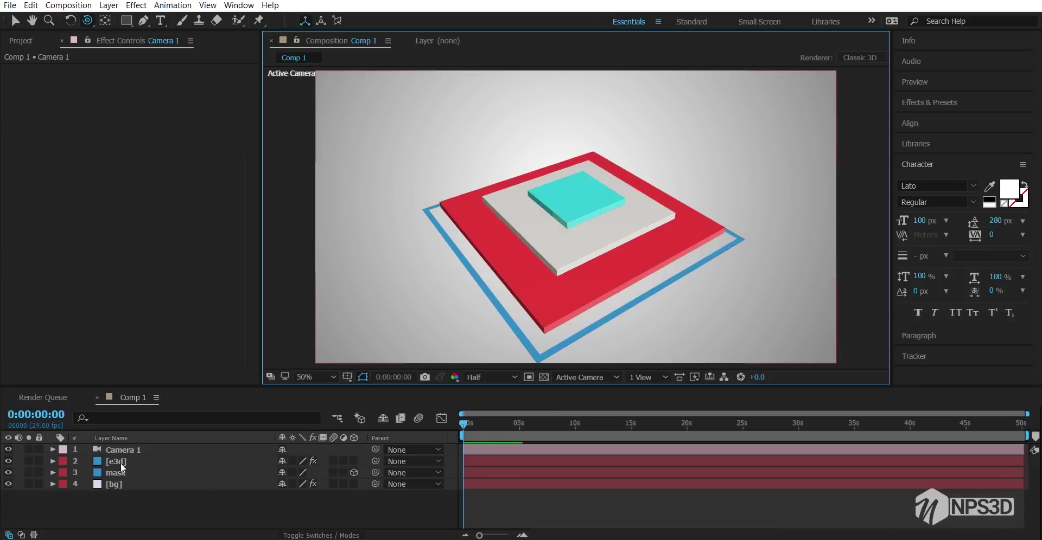
# - Enable Ambient Occlusion in the e3d layer's Element render settings and check the plates' shading from low and high camera angles
pyautogui.click(120, 462)
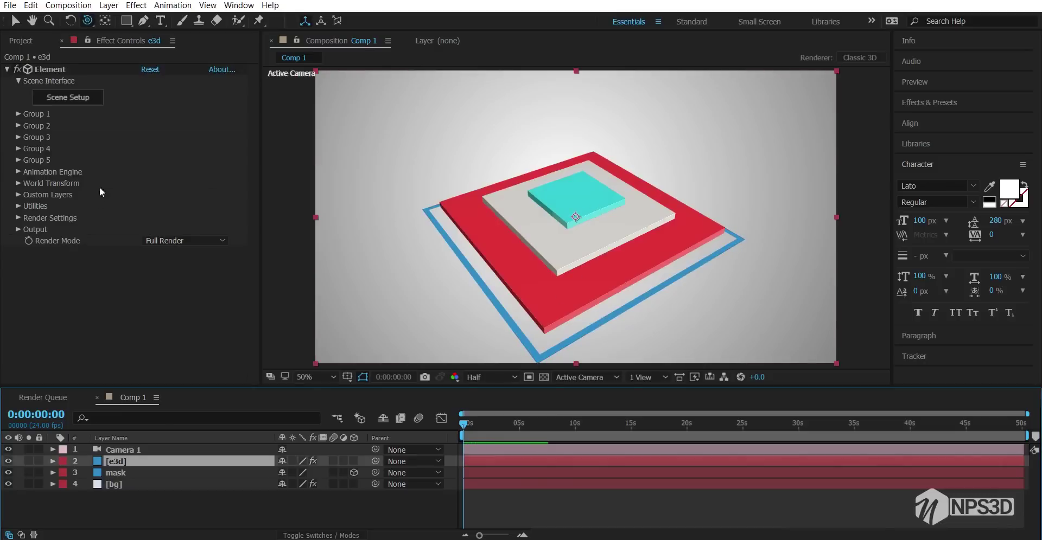
pyautogui.click(19, 218)
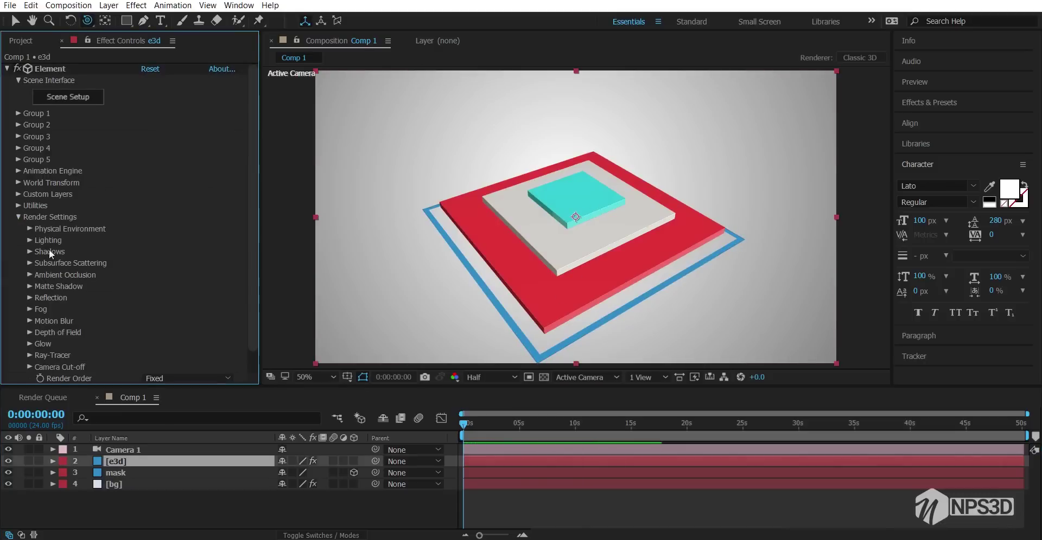
pyautogui.click(29, 274)
pyautogui.scroll(-3, 154, 242)
pyautogui.click(145, 217)
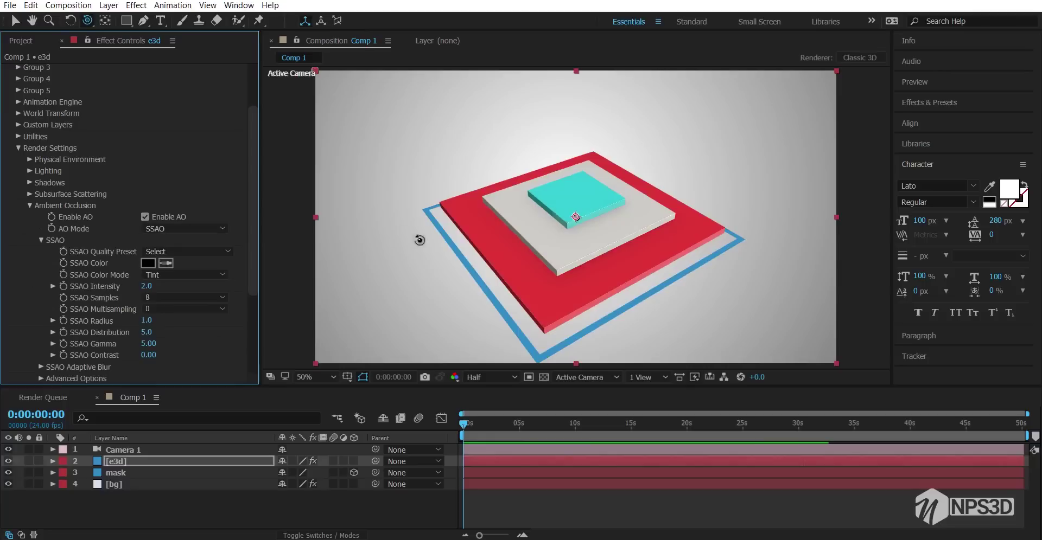
pyautogui.moveTo(521, 256); pyautogui.dragTo(513, 239)
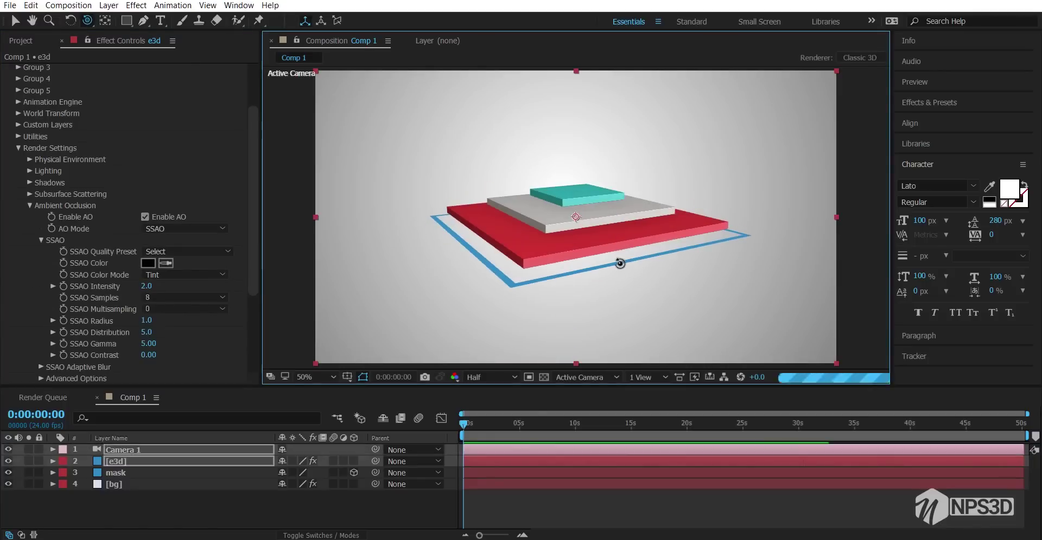
pyautogui.moveTo(619, 257); pyautogui.dragTo(600, 223)
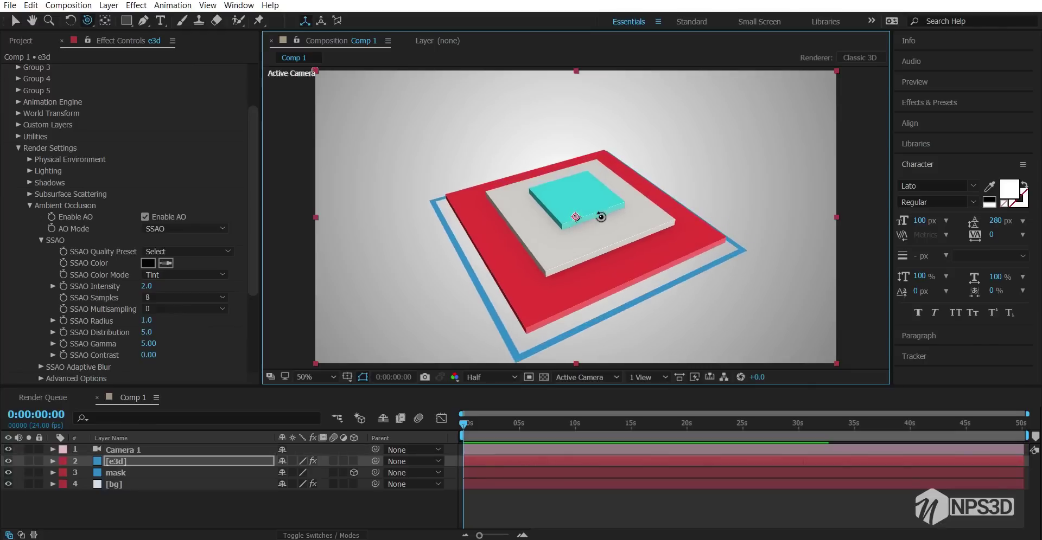
pyautogui.click(30, 205)
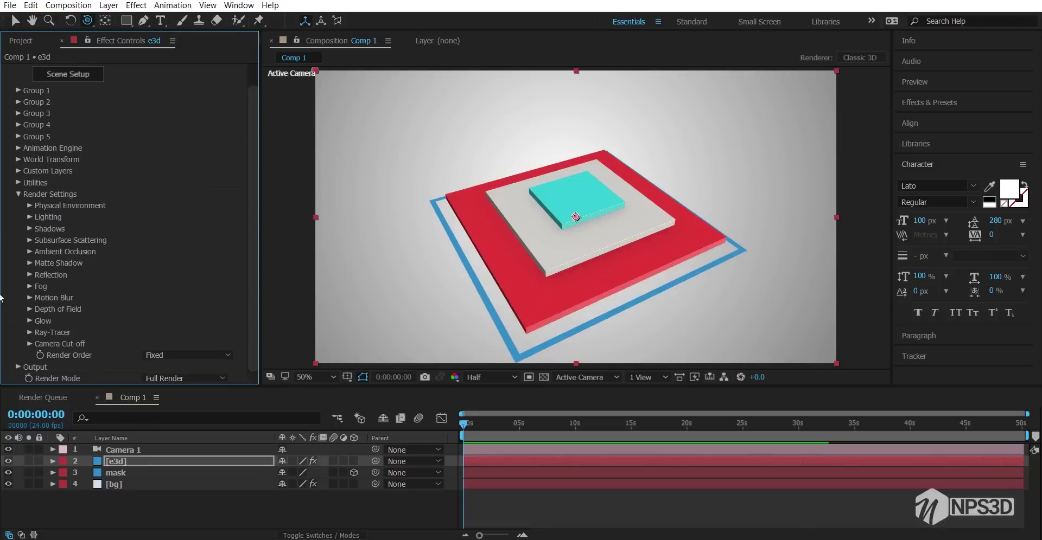
pyautogui.click(16, 195)
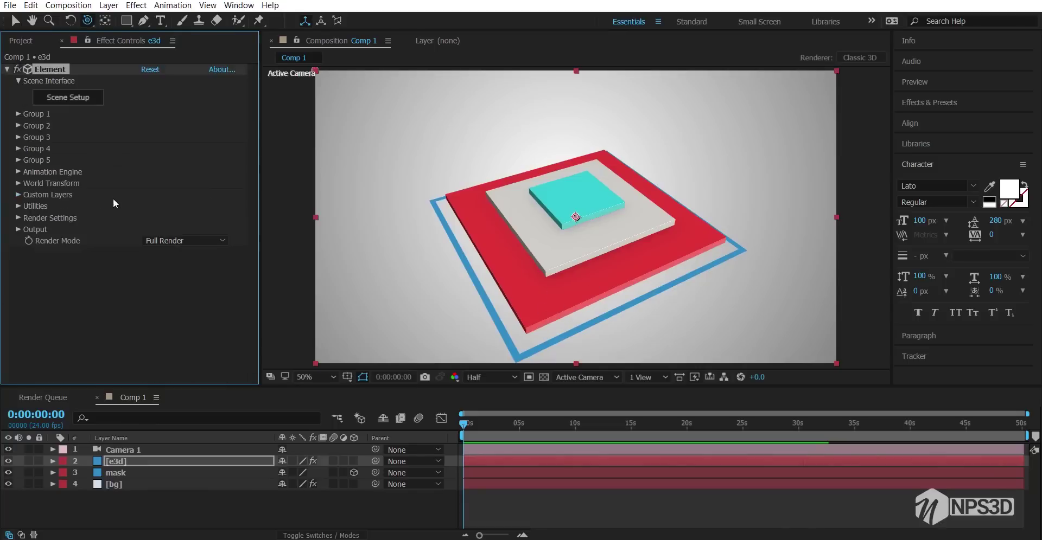
# - Add a plane model to the Element 3D scene and make it a 2-Sided Plane
pyautogui.click(89, 98)
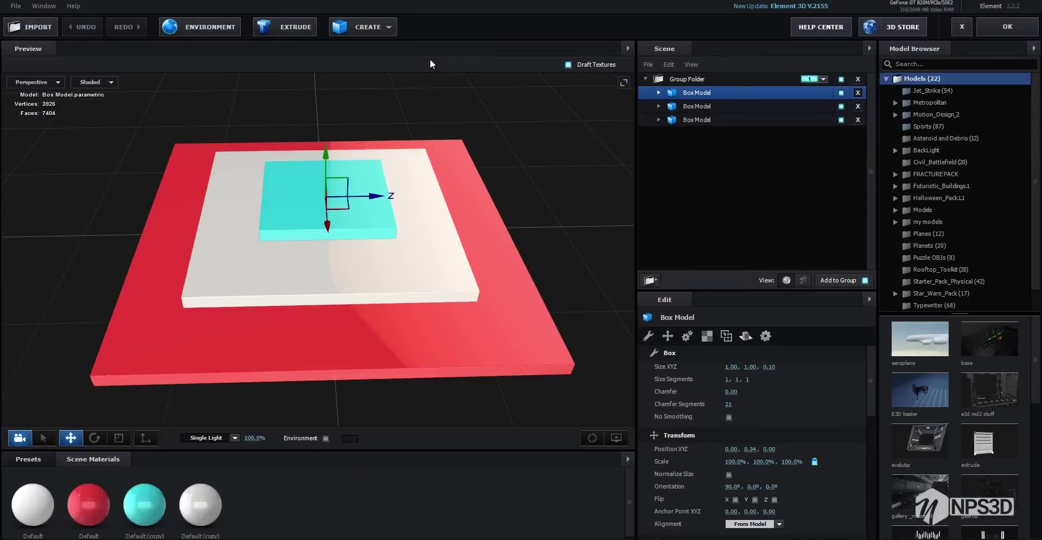
pyautogui.click(364, 27)
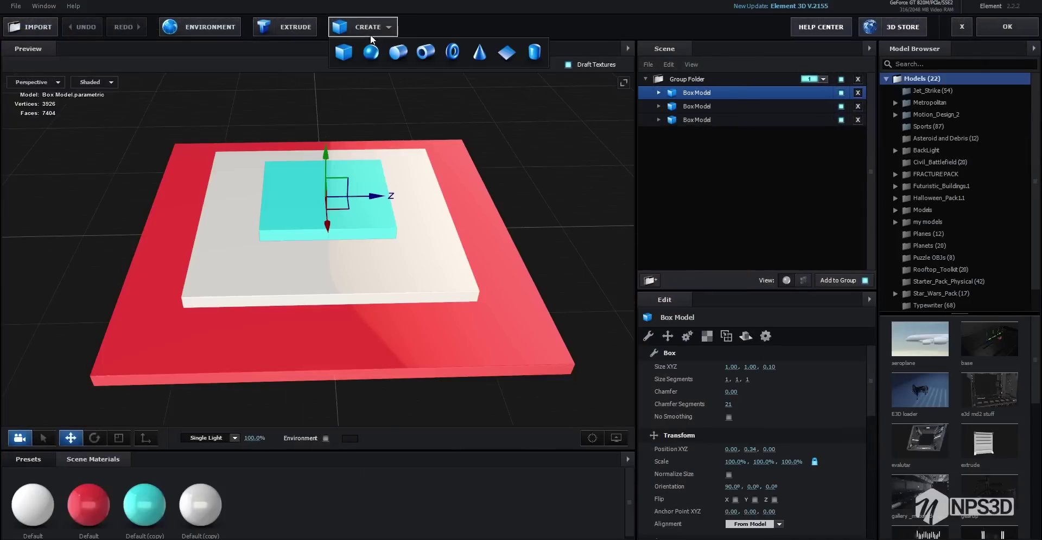
pyautogui.click(504, 61)
pyautogui.moveTo(607, 215); pyautogui.dragTo(580, 174)
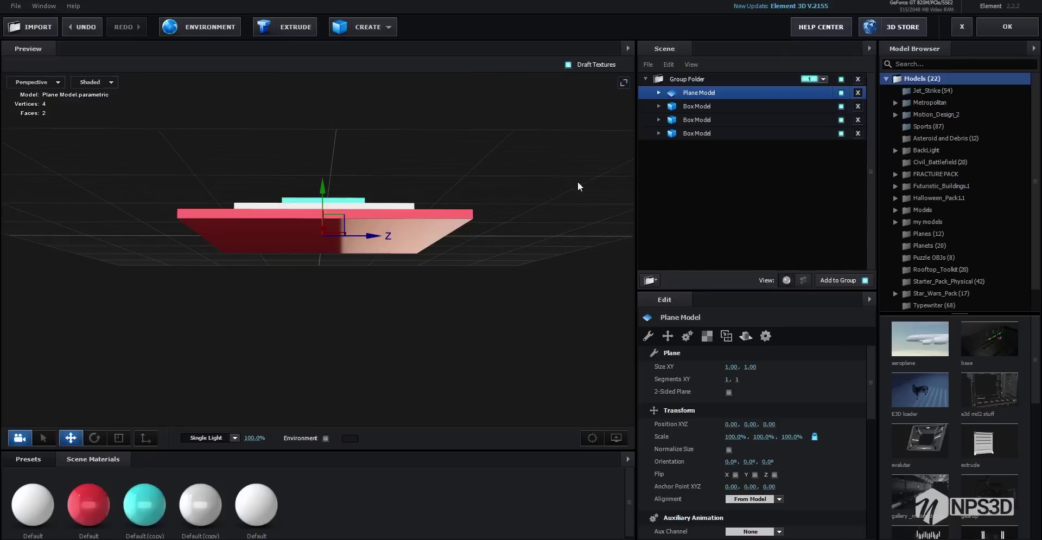
pyautogui.click(728, 392)
# - Lower the plane beneath the red plate and scale it up uniformly to about 1873% as a floor
pyautogui.moveTo(323, 196); pyautogui.dragTo(324, 219)
pyautogui.moveTo(389, 208); pyautogui.dragTo(390, 221)
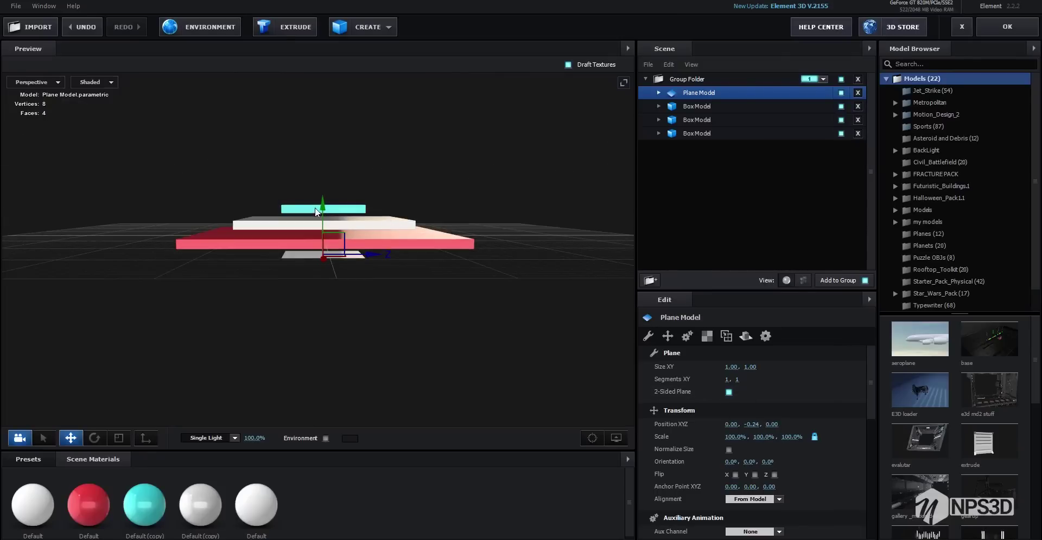
pyautogui.moveTo(323, 210); pyautogui.dragTo(326, 223)
pyautogui.press('r')
pyautogui.moveTo(392, 305); pyautogui.dragTo(332, 348)
pyautogui.moveTo(324, 261); pyautogui.dragTo(1000, 3)
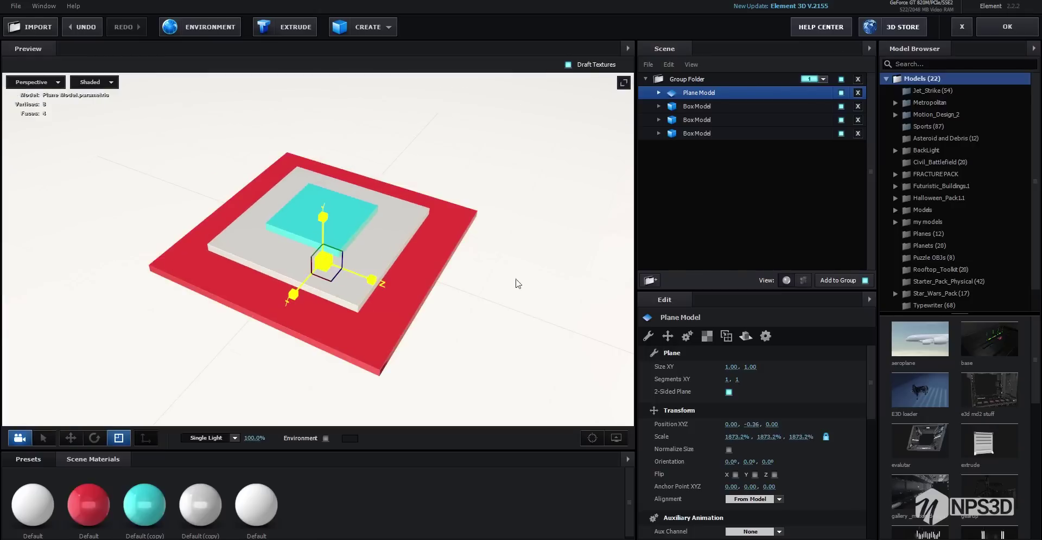
# - Apply the Matte_Shadow material from the Physical presets to the floor plane
pyautogui.click(38, 462)
pyautogui.scroll(-1, 55, 512)
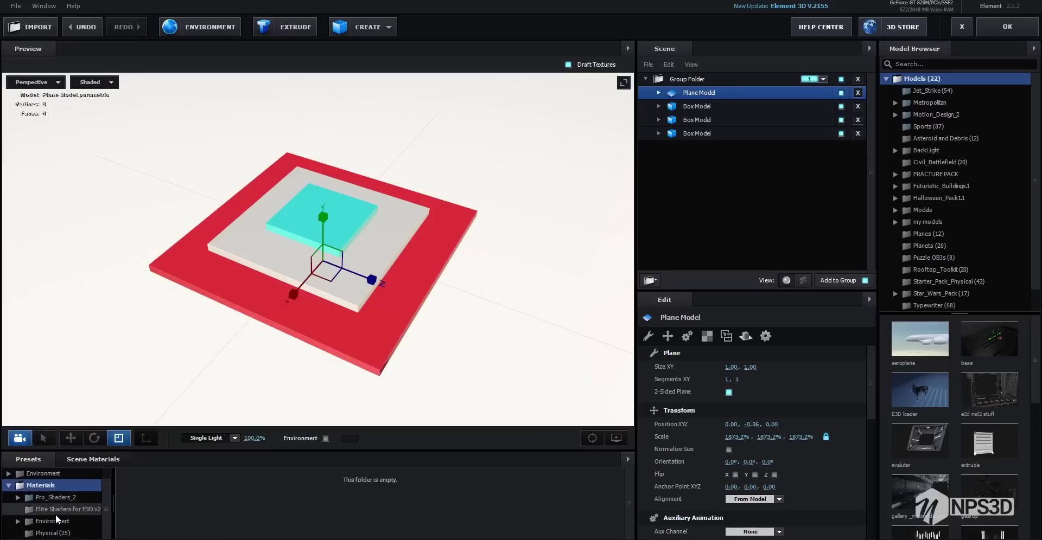
pyautogui.click(63, 535)
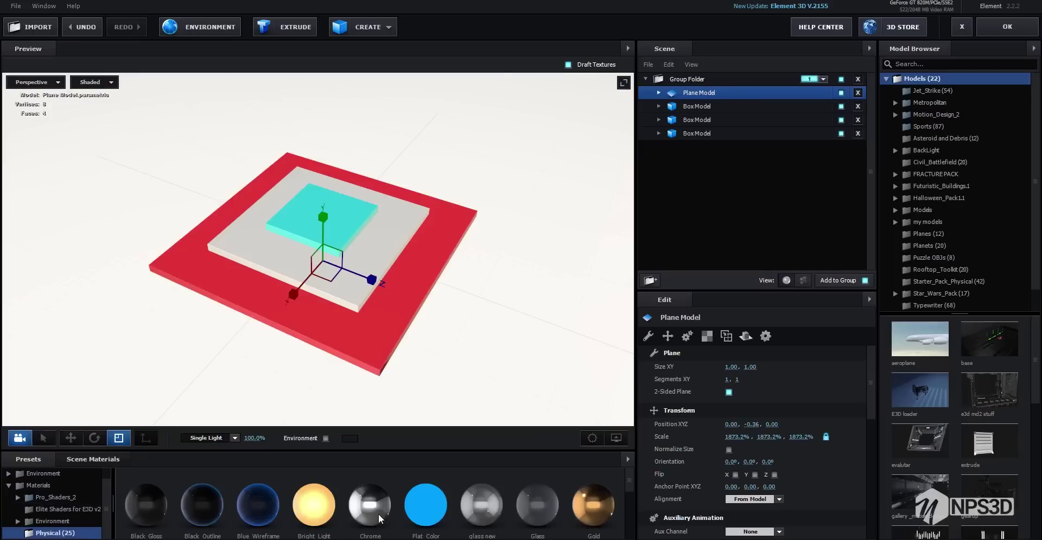
pyautogui.scroll(-2, 380, 518)
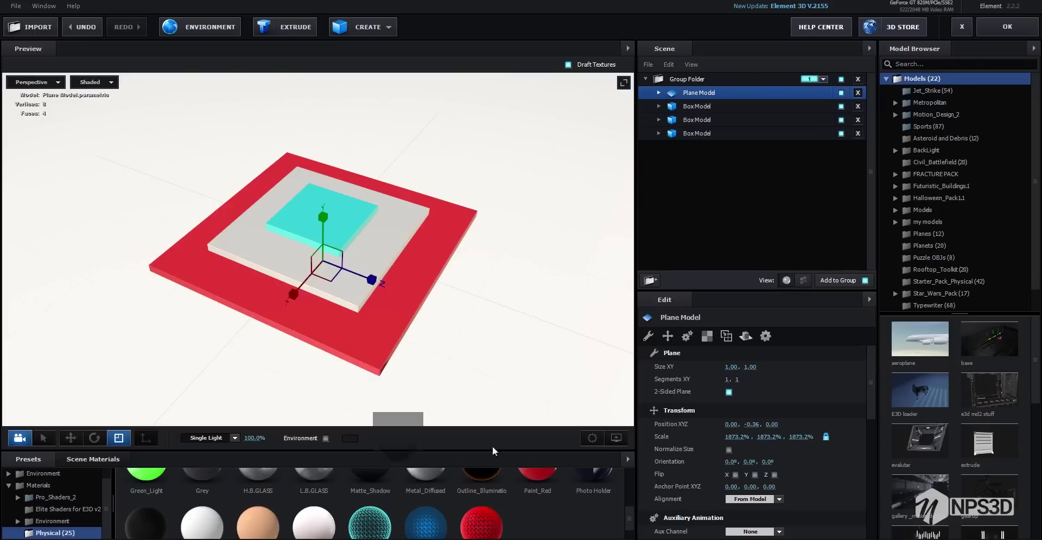
pyautogui.moveTo(494, 451); pyautogui.dragTo(561, 328)
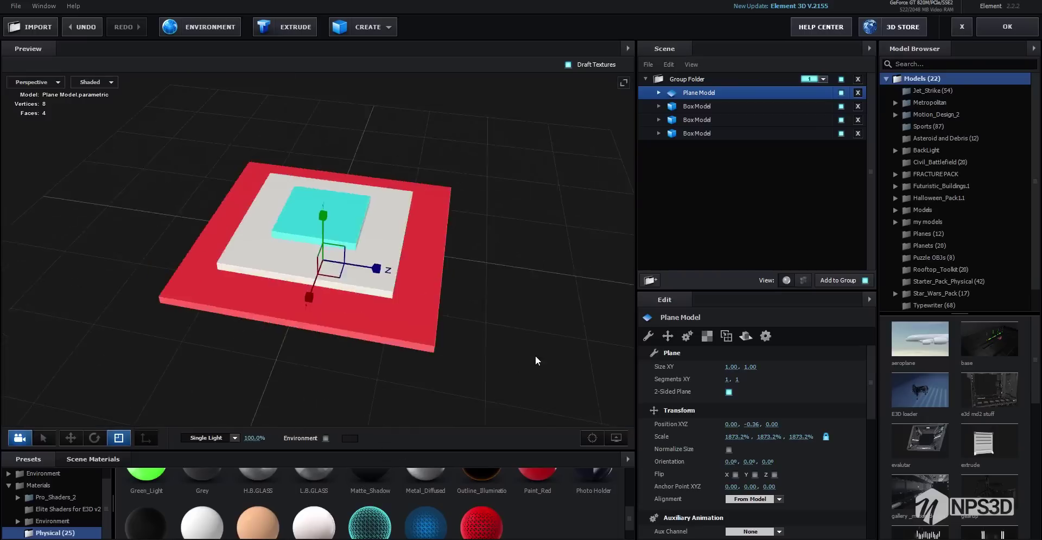
pyautogui.moveTo(535, 361); pyautogui.dragTo(570, 336)
# - Take the plane model out of the group folder, assign it to group 2 and accept the scene setup
pyautogui.moveTo(720, 91); pyautogui.dragTo(827, 146)
pyautogui.moveTo(693, 138); pyautogui.dragTo(740, 159)
pyautogui.click(823, 134)
pyautogui.click(827, 149)
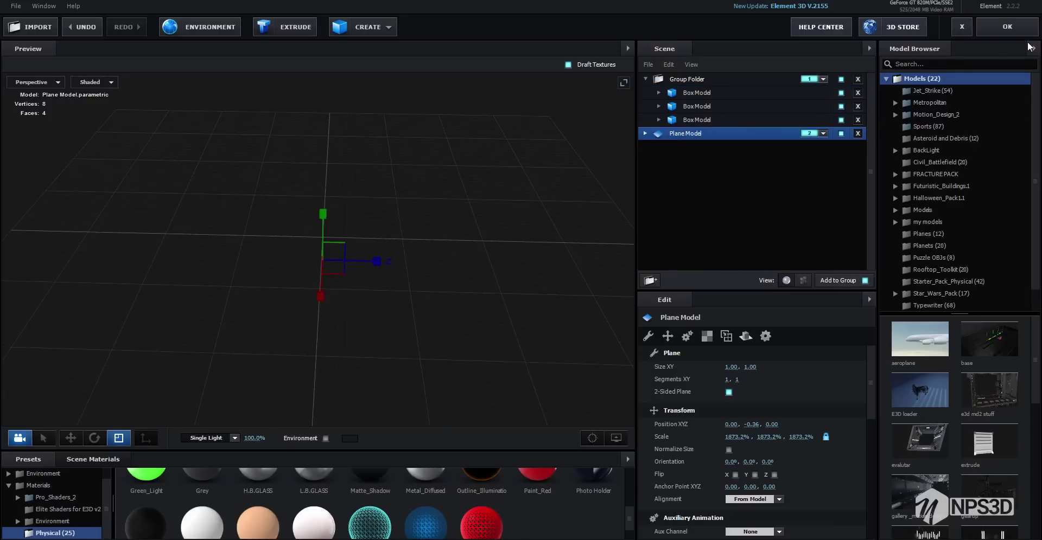
pyautogui.click(1019, 30)
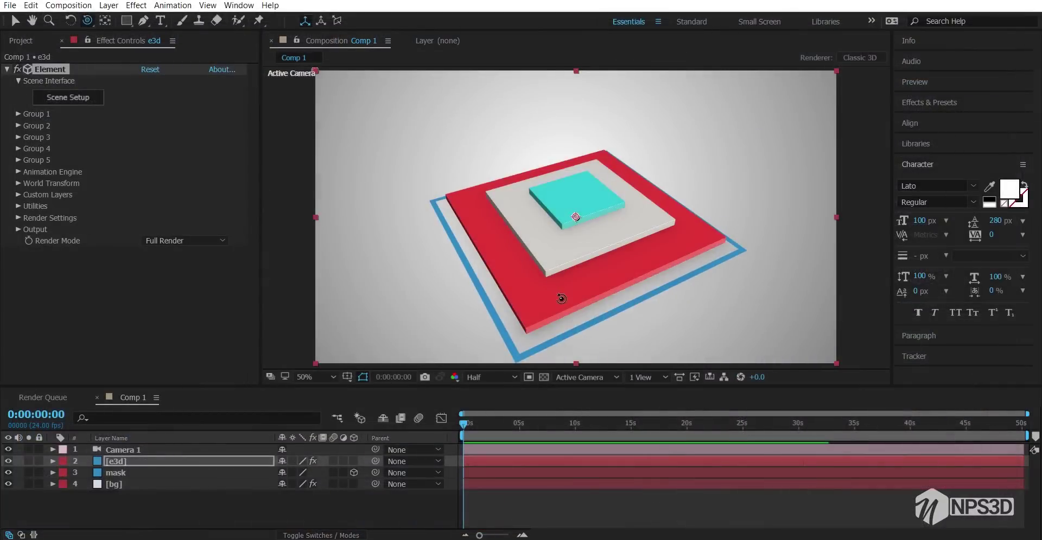
# - Raise the Element effect's SSAO Intensity to 14.7 and set the SSAO Quality Preset to Medium
pyautogui.moveTo(561, 298); pyautogui.dragTo(558, 267)
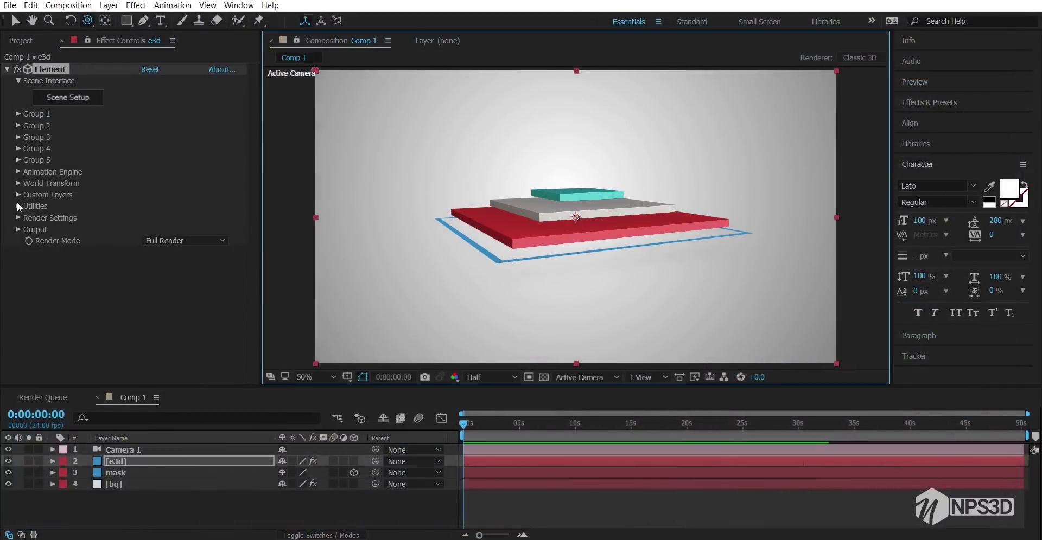
pyautogui.click(19, 218)
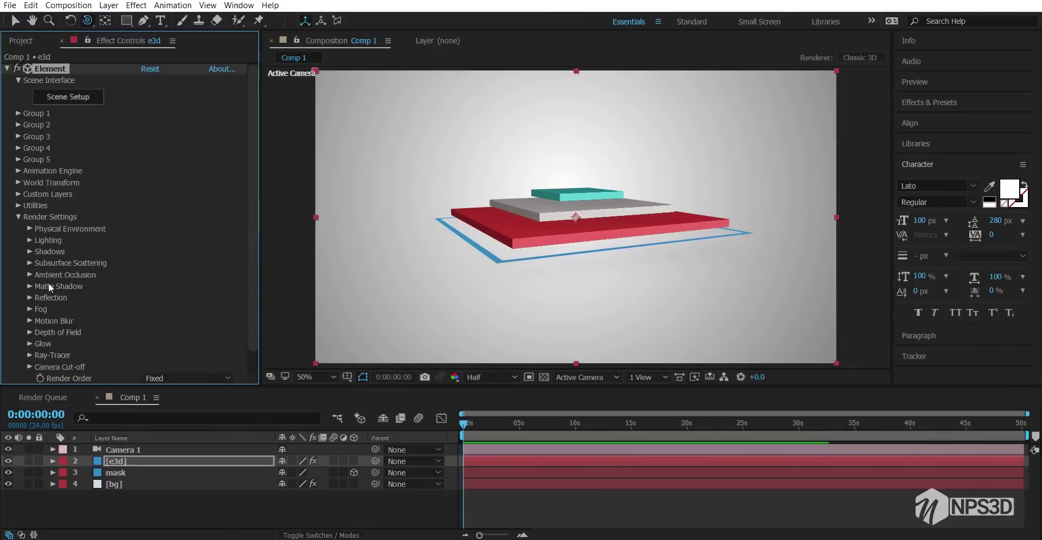
pyautogui.click(29, 275)
pyautogui.scroll(-2, 109, 282)
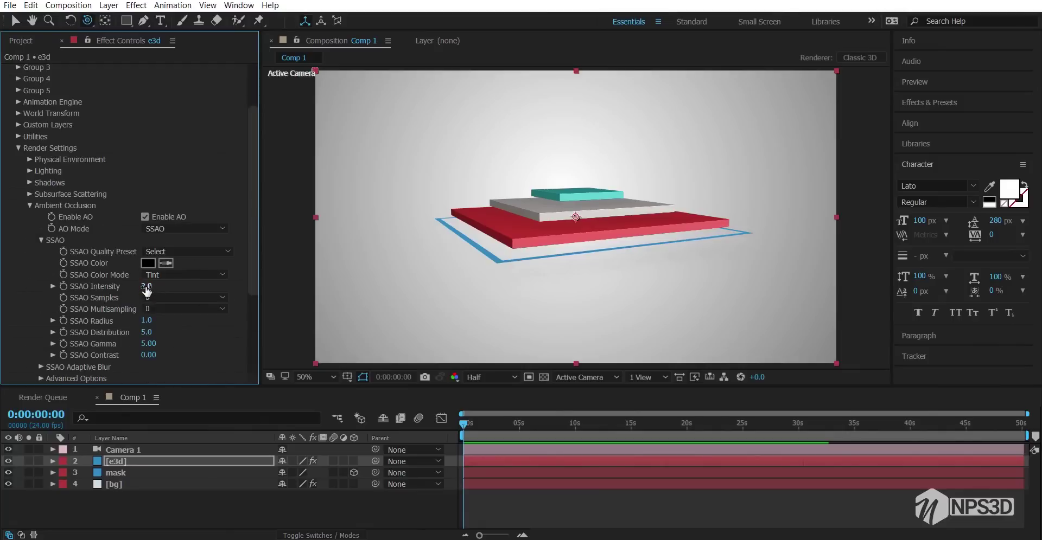
pyautogui.moveTo(160, 286); pyautogui.dragTo(199, 282)
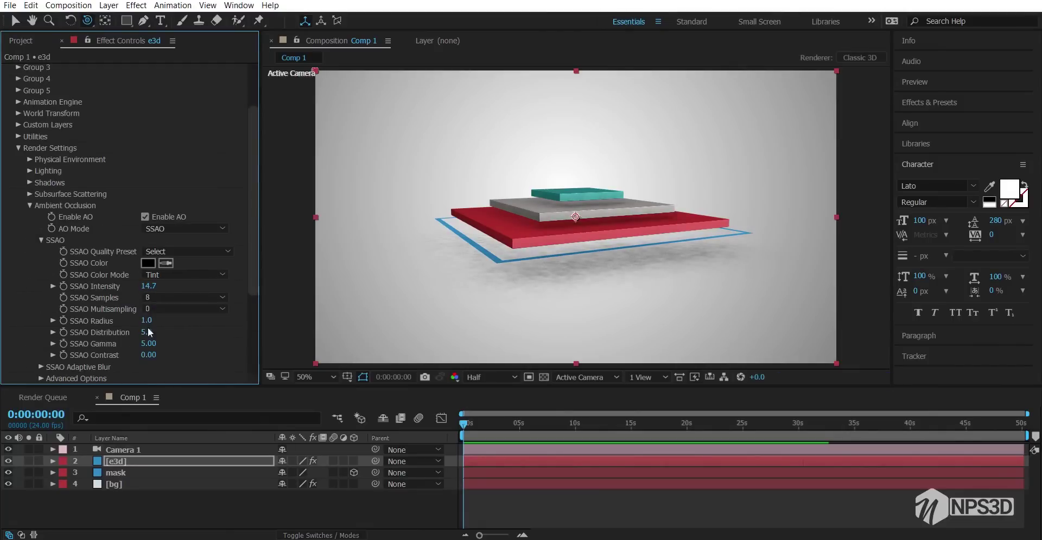
pyautogui.click(173, 253)
pyautogui.click(184, 292)
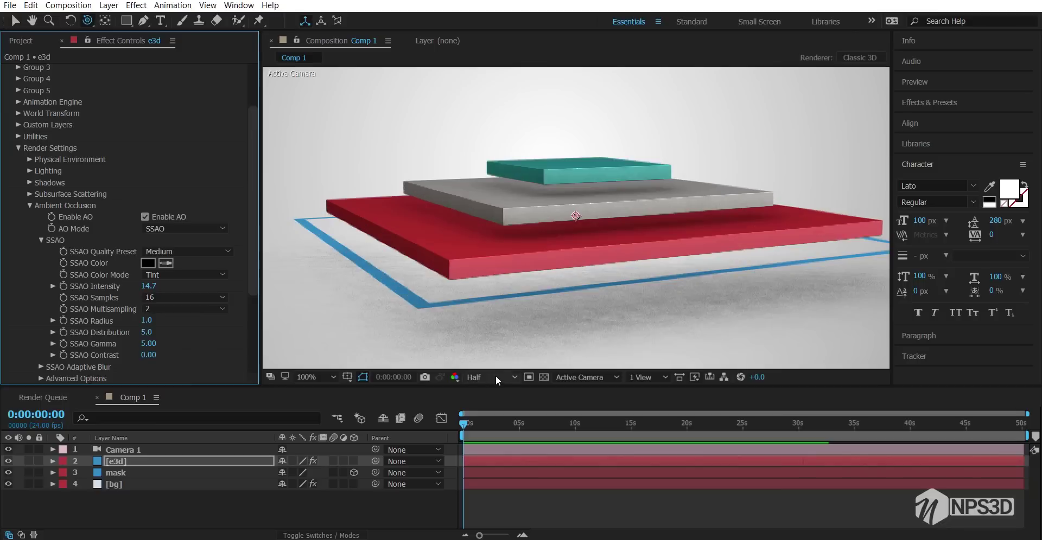
# - Set the preview resolution to Full and orbit the camera to a higher corner view of the plates
pyautogui.click(485, 377)
pyautogui.click(491, 410)
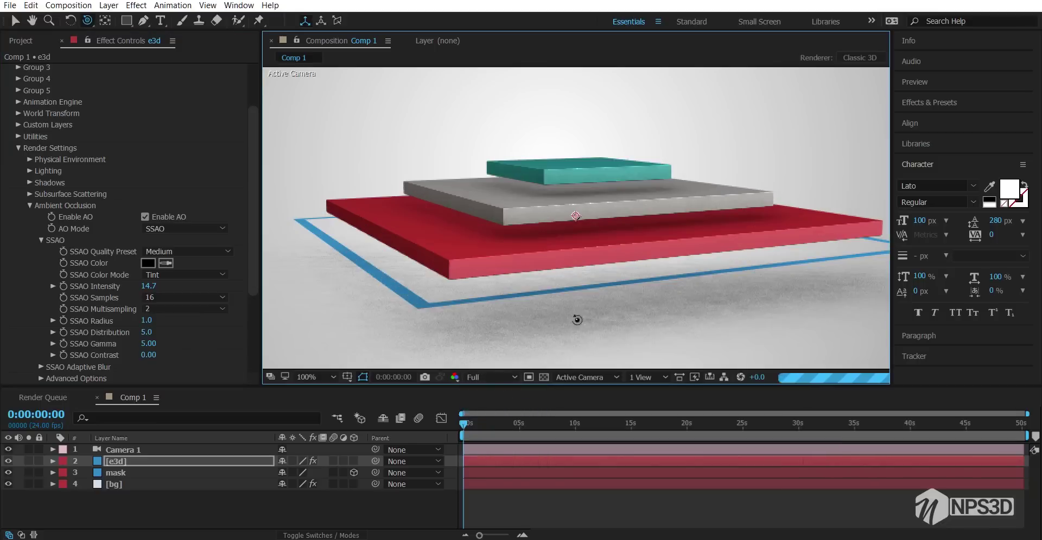
pyautogui.press(',')
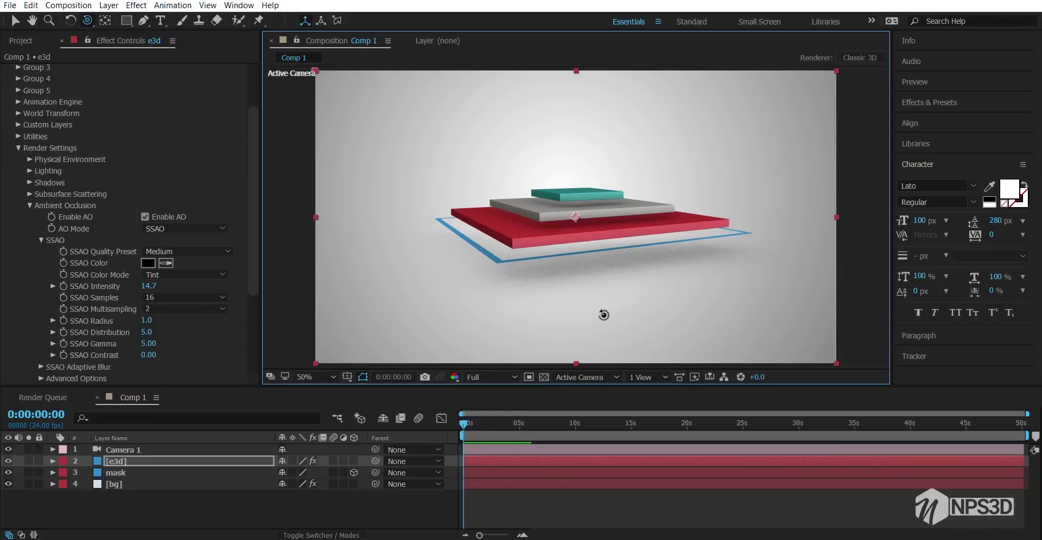
pyautogui.moveTo(603, 320); pyautogui.dragTo(604, 321)
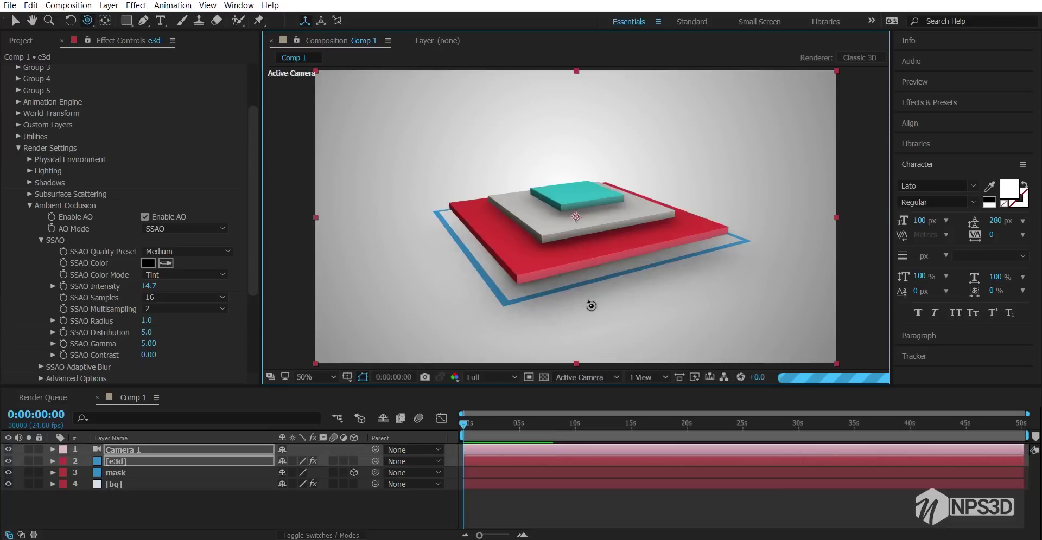
pyautogui.hotkey('ctrl', 'z')
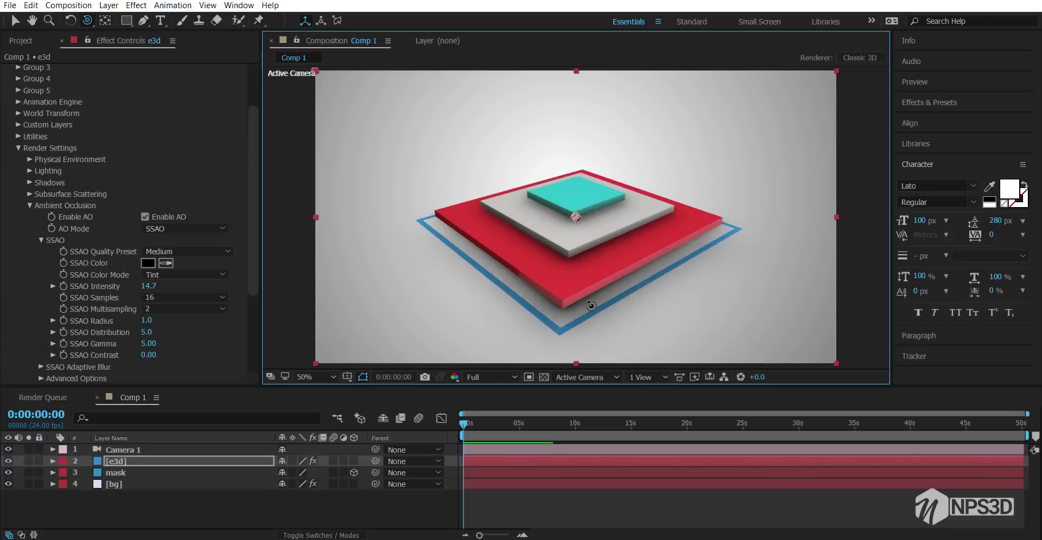
# - Try Ray-Traced as the ambient occlusion mode and switch it back to SSAO
pyautogui.click(186, 227)
pyautogui.click(184, 253)
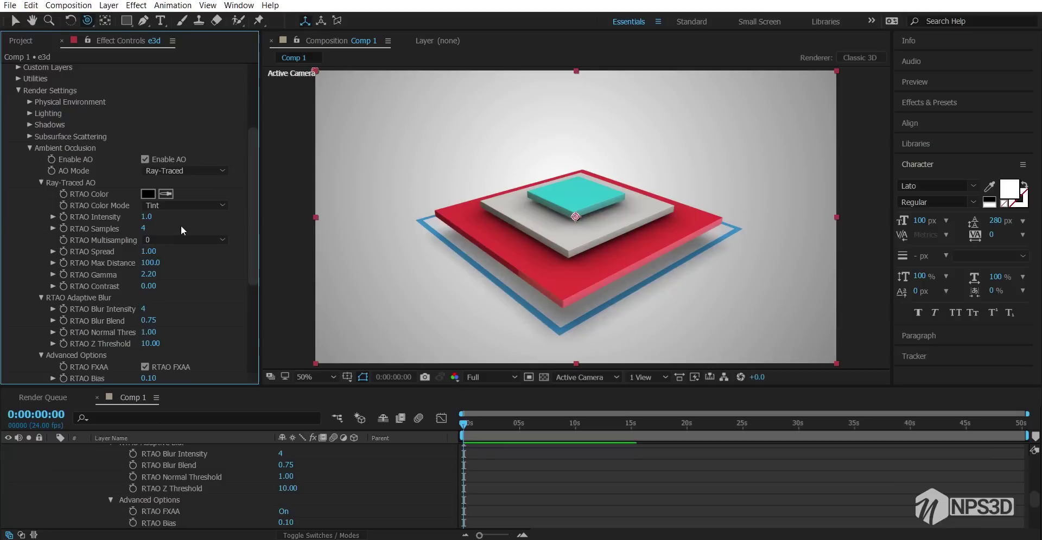
pyautogui.click(190, 171)
pyautogui.click(163, 183)
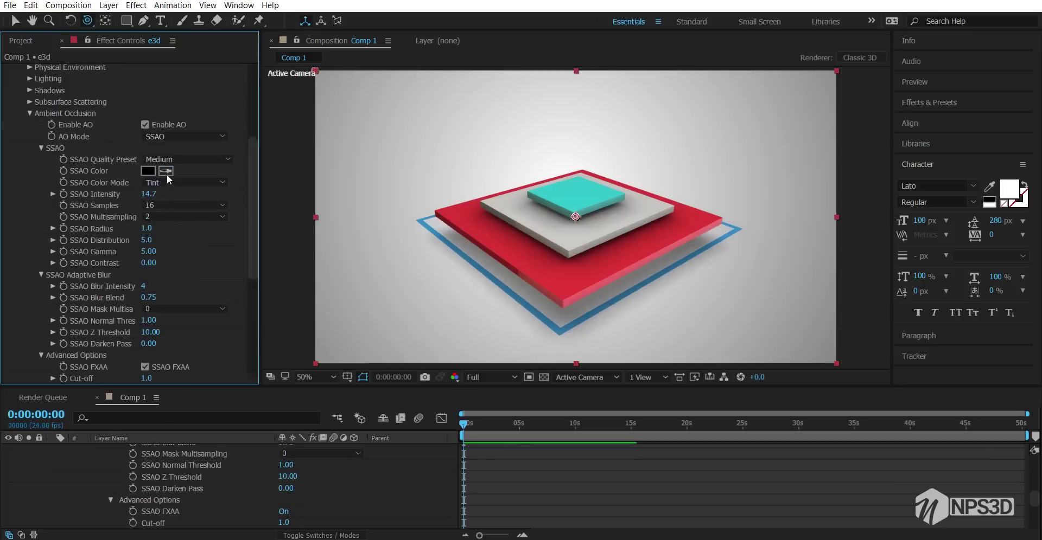
# - From a low camera angle, move the mask outline layer down along its Z axis to the level of the floor shadow
pyautogui.click(539, 276)
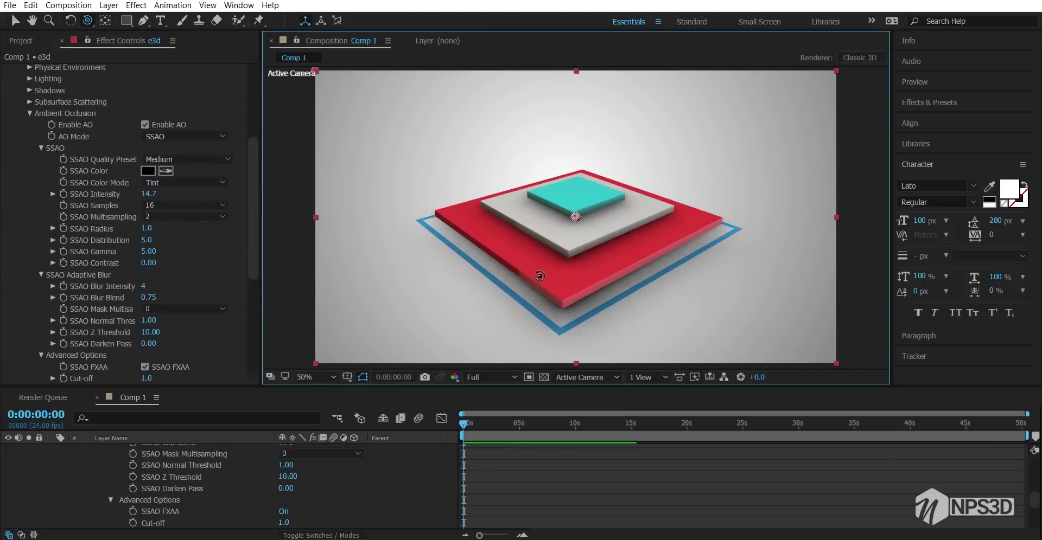
pyautogui.moveTo(539, 276); pyautogui.dragTo(554, 270)
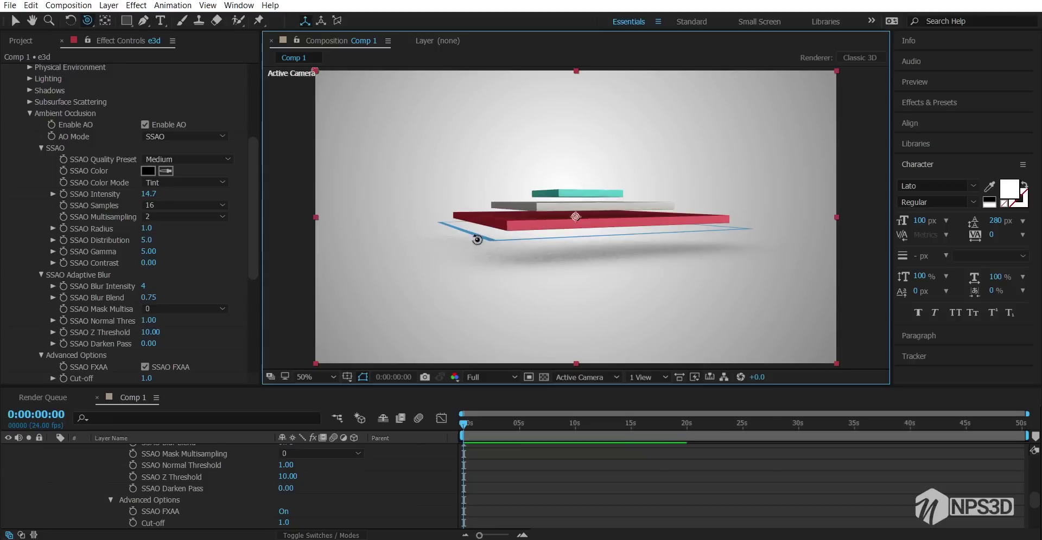
pyautogui.scroll(10, 59, 460)
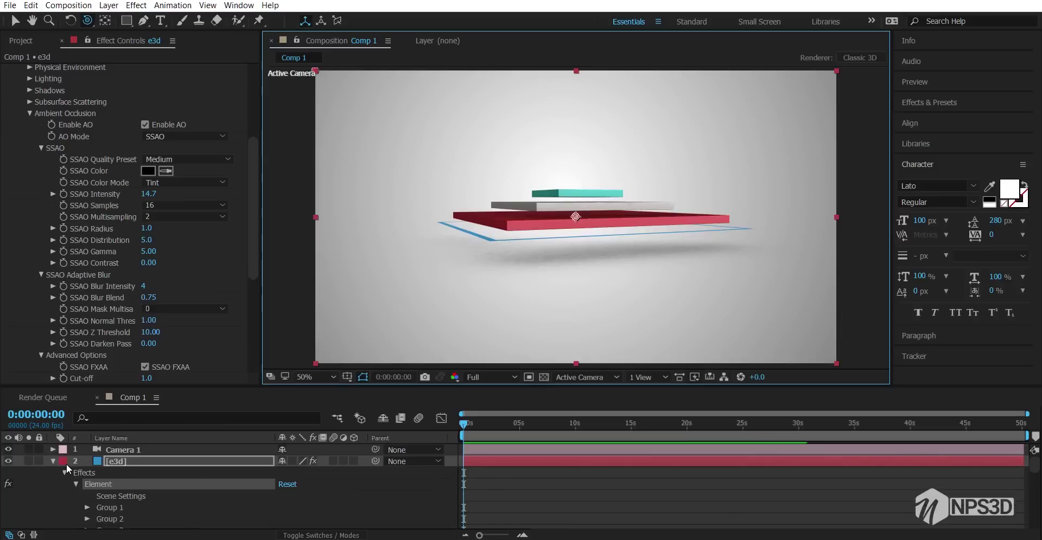
pyautogui.click(53, 464)
pyautogui.click(53, 463)
pyautogui.click(126, 476)
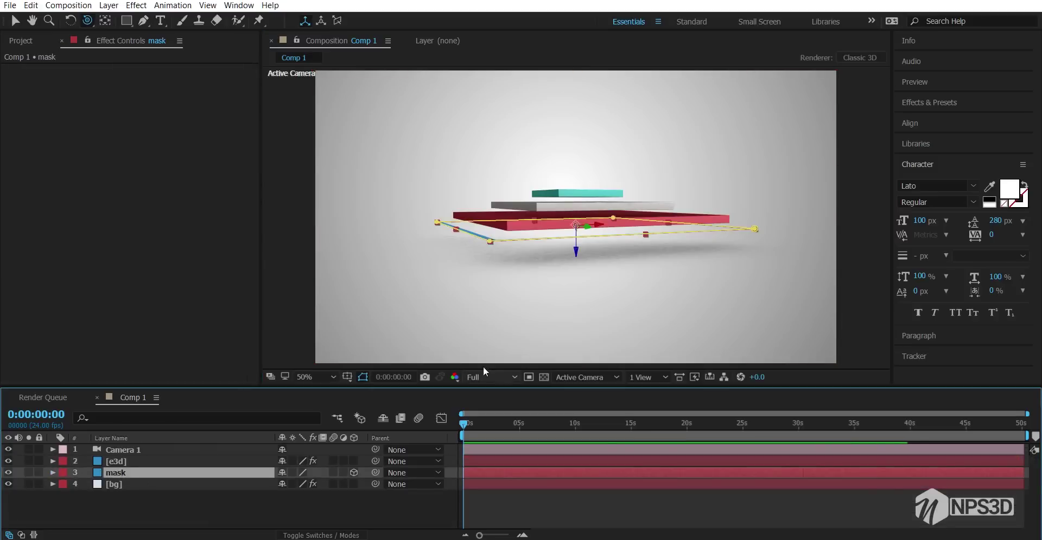
pyautogui.press('v')
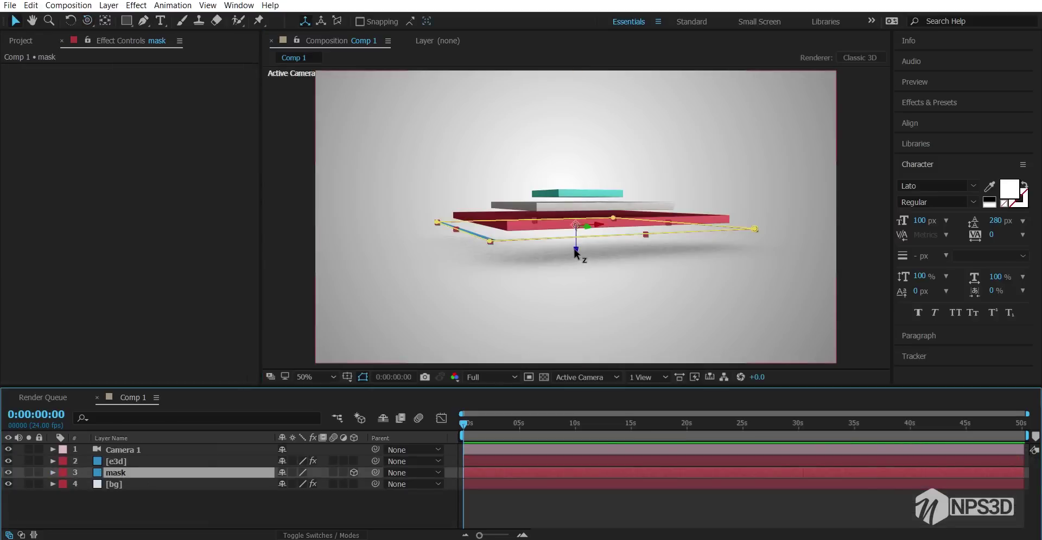
pyautogui.moveTo(575, 251); pyautogui.dragTo(575, 268)
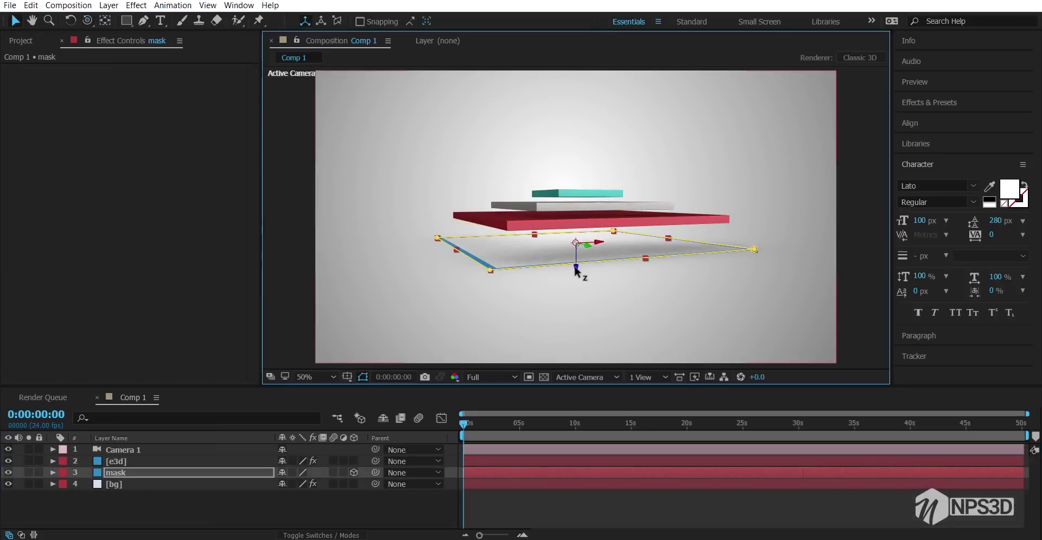
# - Deselect the mask layer and orbit the camera to a higher corner view to check the outline beneath the plates
pyautogui.click(584, 508)
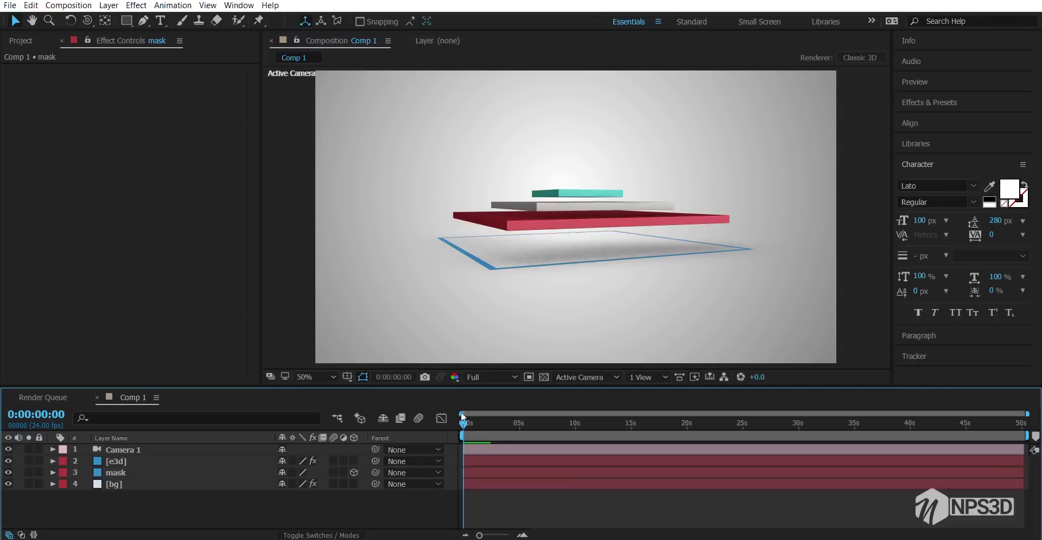
pyautogui.press('c')
pyautogui.click(582, 277)
pyautogui.moveTo(582, 279); pyautogui.dragTo(589, 260)
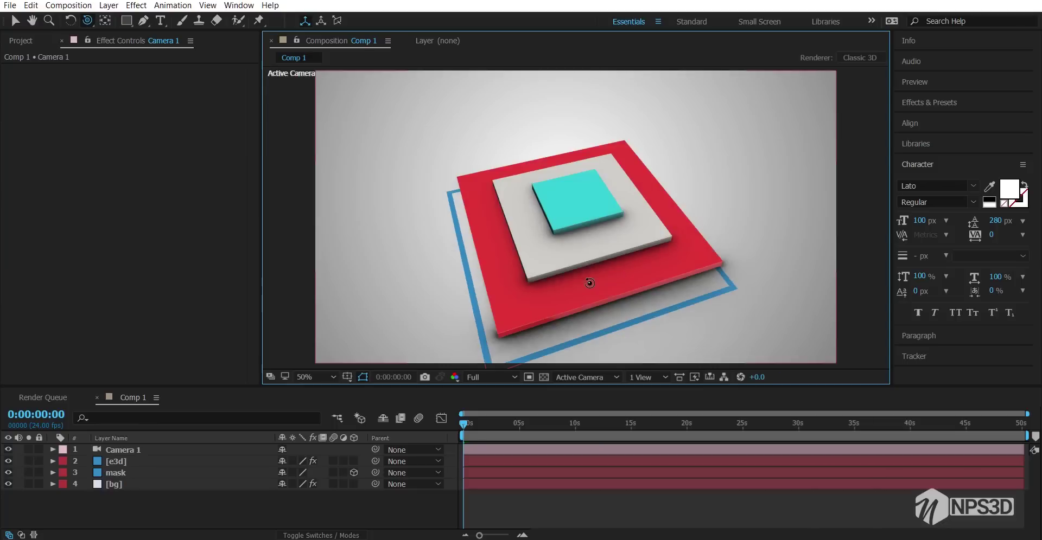
# - Collapse the Element effect's Ambient Occlusion settings on the e3d layer and set the preview resolution to Third
pyautogui.click(131, 461)
pyautogui.click(30, 277)
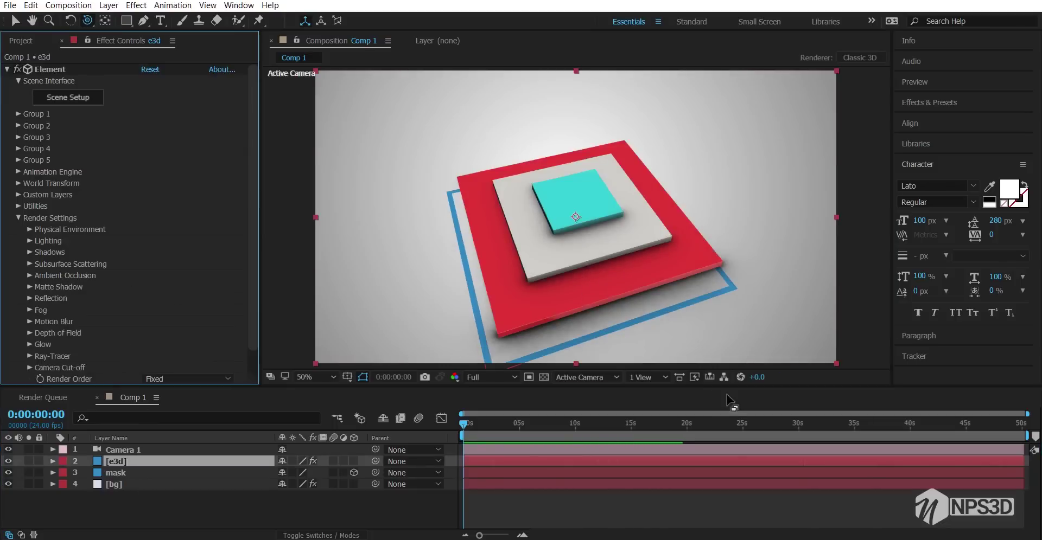
pyautogui.click(490, 377)
pyautogui.click(501, 437)
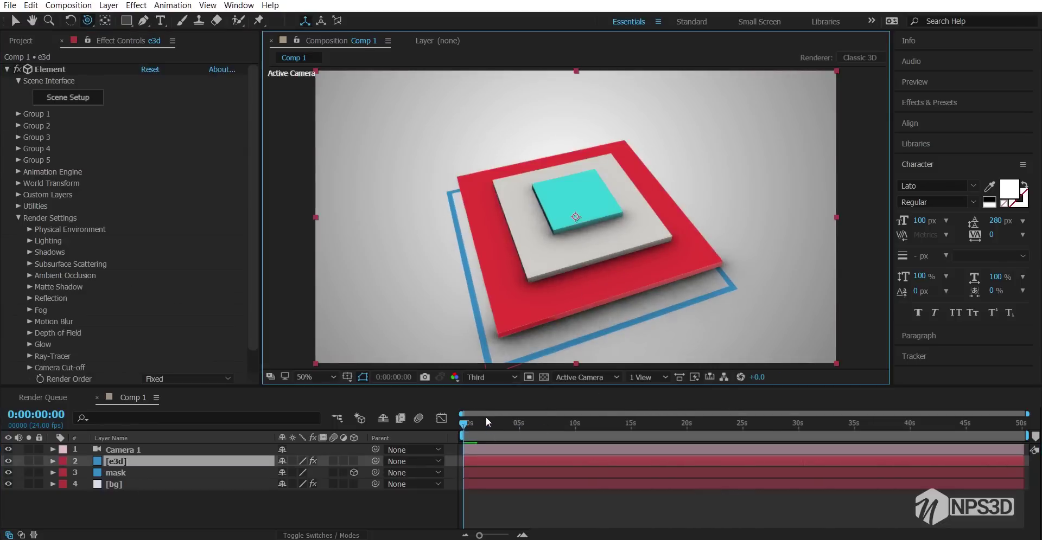
# - Set Add Lighting to Basic in the Element effect's Lighting render settings and check the plates from a lower camera angle
pyautogui.click(30, 230)
pyautogui.click(30, 229)
pyautogui.click(29, 240)
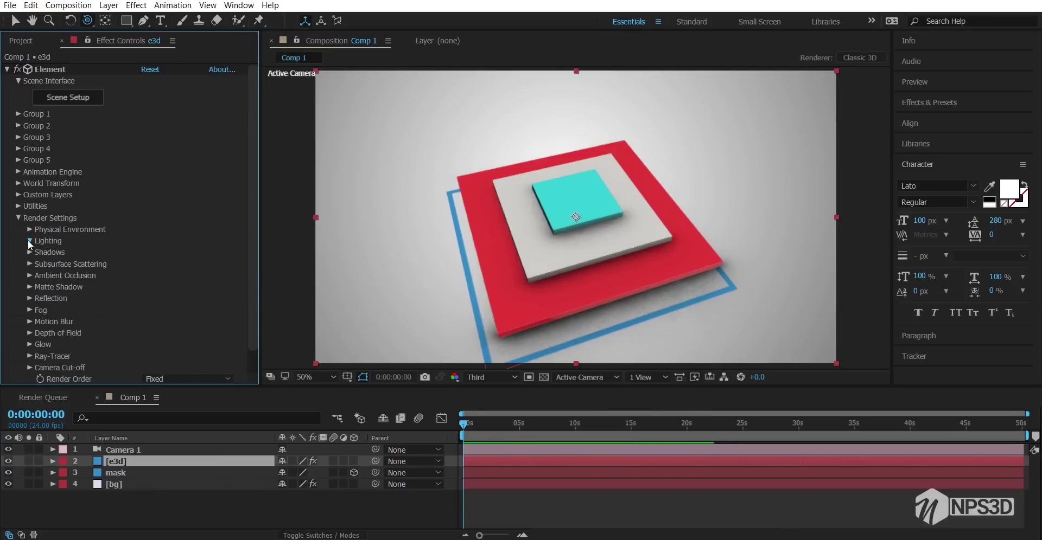
pyautogui.click(184, 275)
pyautogui.click(197, 100)
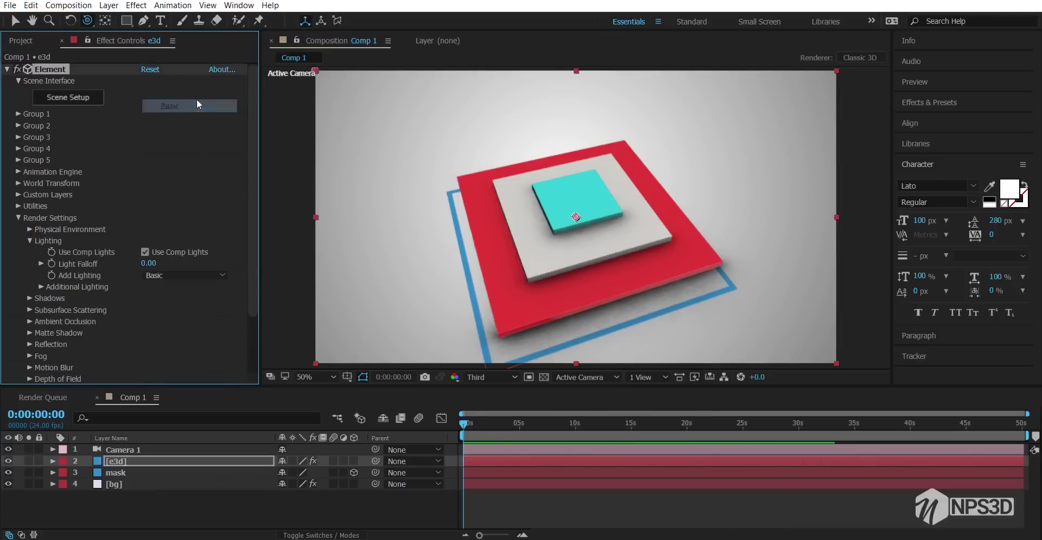
pyautogui.moveTo(540, 272); pyautogui.dragTo(540, 242)
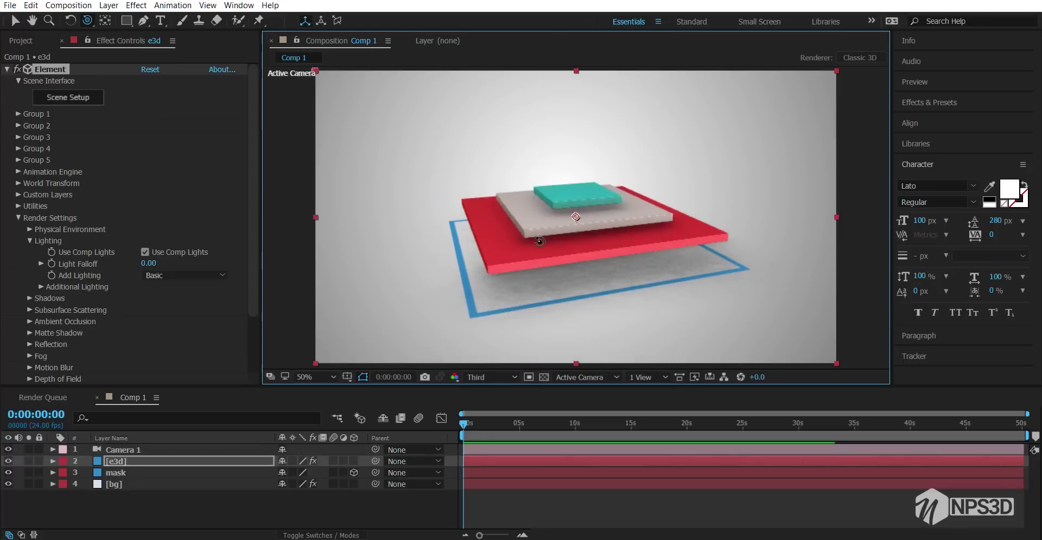
# - Add an Ambient light to the composition with an intensity of 56%
pyautogui.rightClick(166, 501)
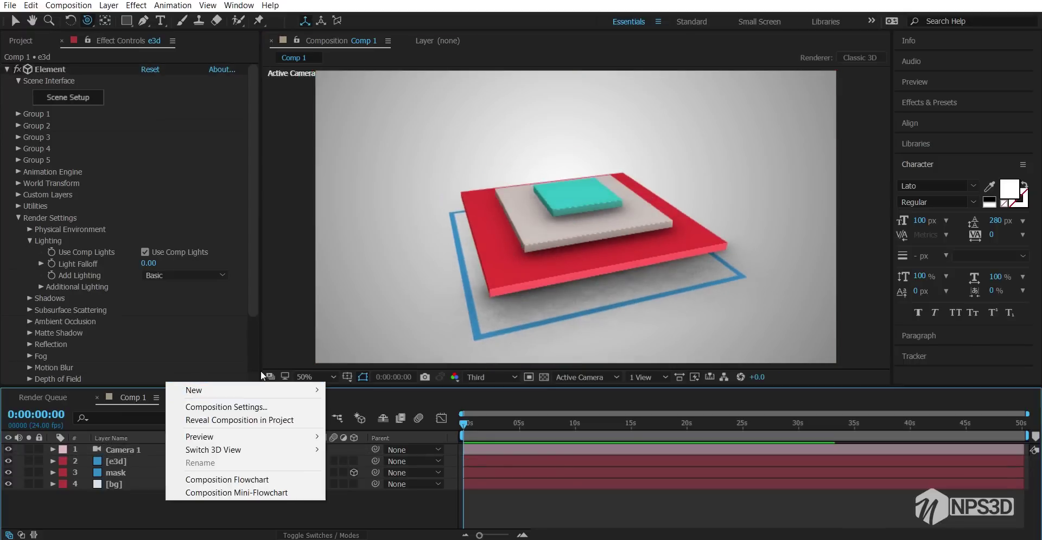
pyautogui.moveTo(304, 390)
pyautogui.click(354, 433)
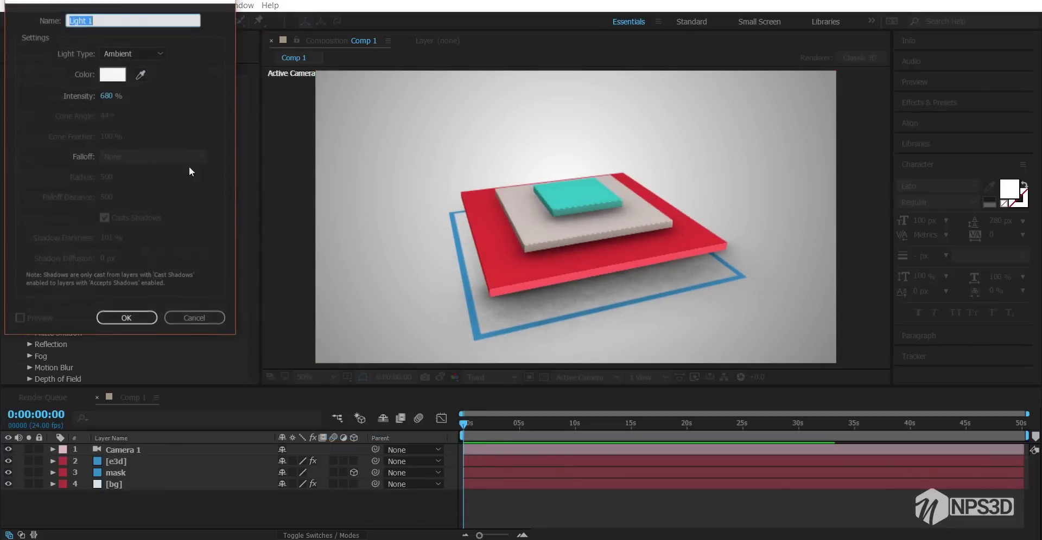
pyautogui.click(136, 54)
pyautogui.click(134, 108)
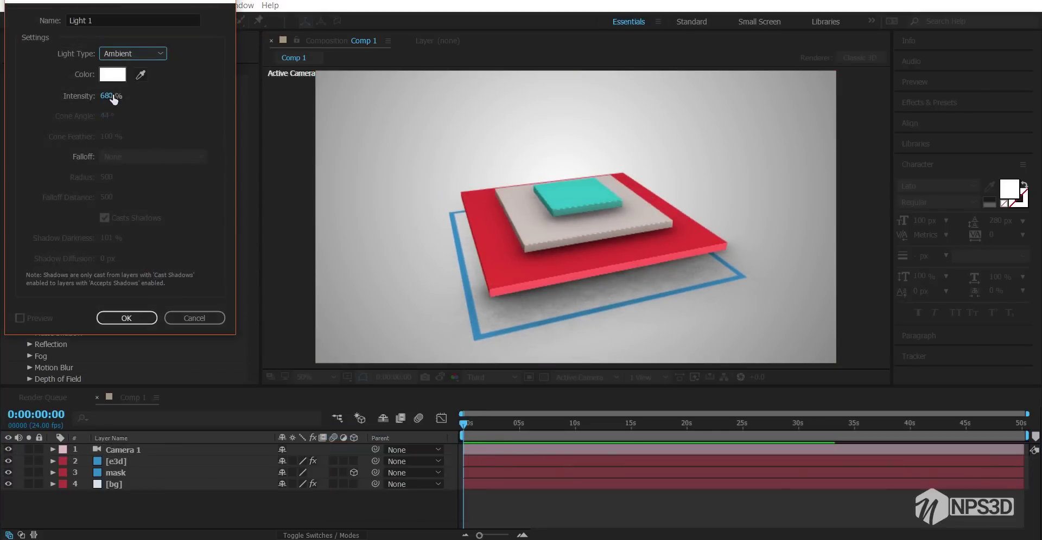
pyautogui.click(112, 95)
pyautogui.write('56')
pyautogui.click(190, 103)
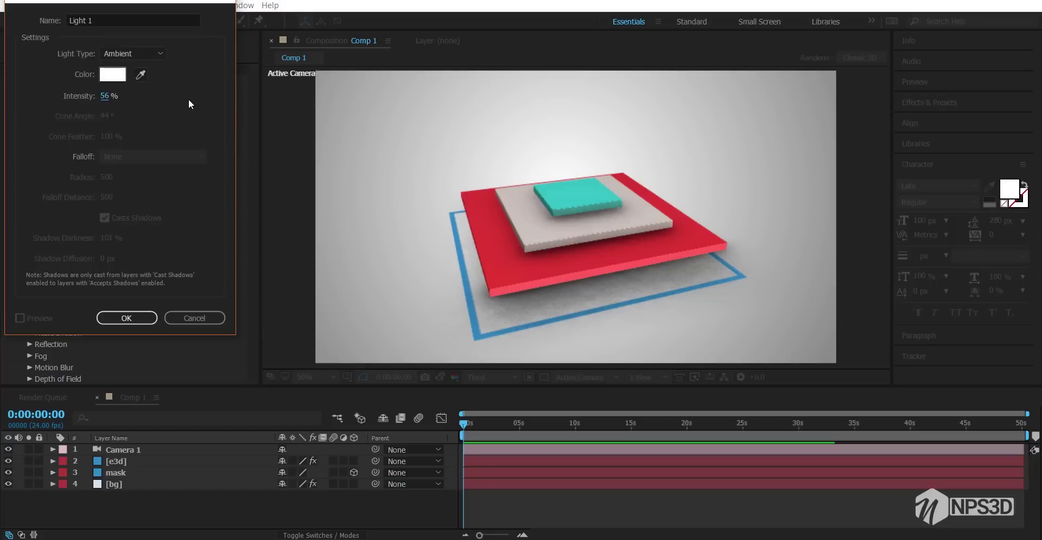
pyautogui.click(139, 315)
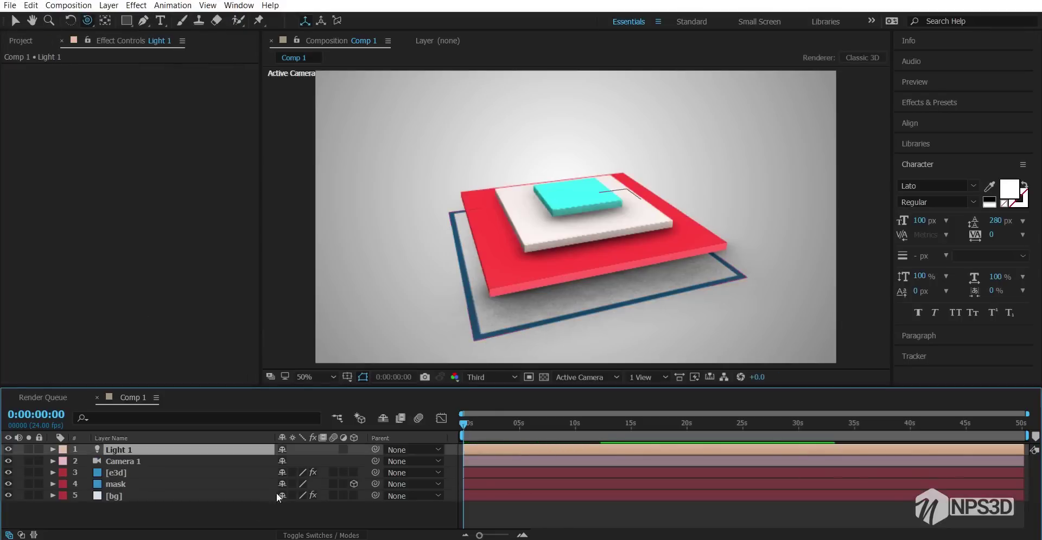
pyautogui.rightClick(191, 516)
pyautogui.moveTo(269, 410)
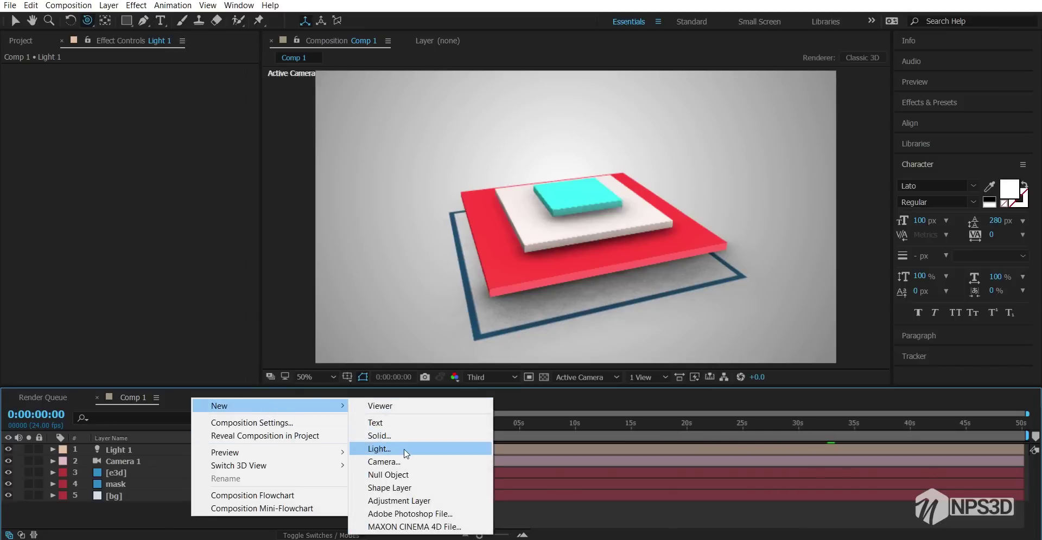
pyautogui.click(108, 513)
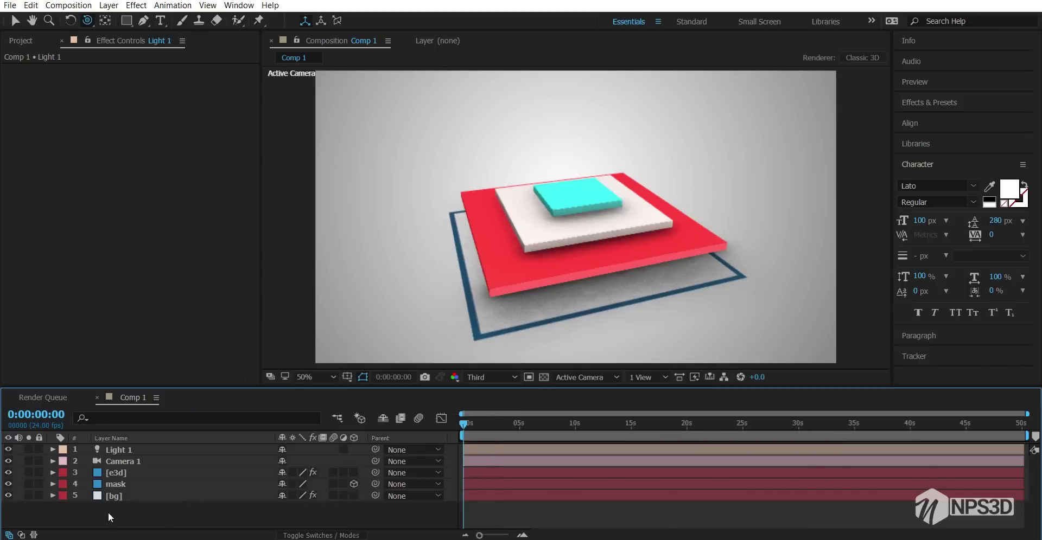
# - Reset the transform of Camera 1 and orbit it to a straight, low front view of the plates
pyautogui.moveTo(444, 319); pyautogui.dragTo(537, 295)
pyautogui.hotkey('ctrl', 'z')
pyautogui.click(140, 462)
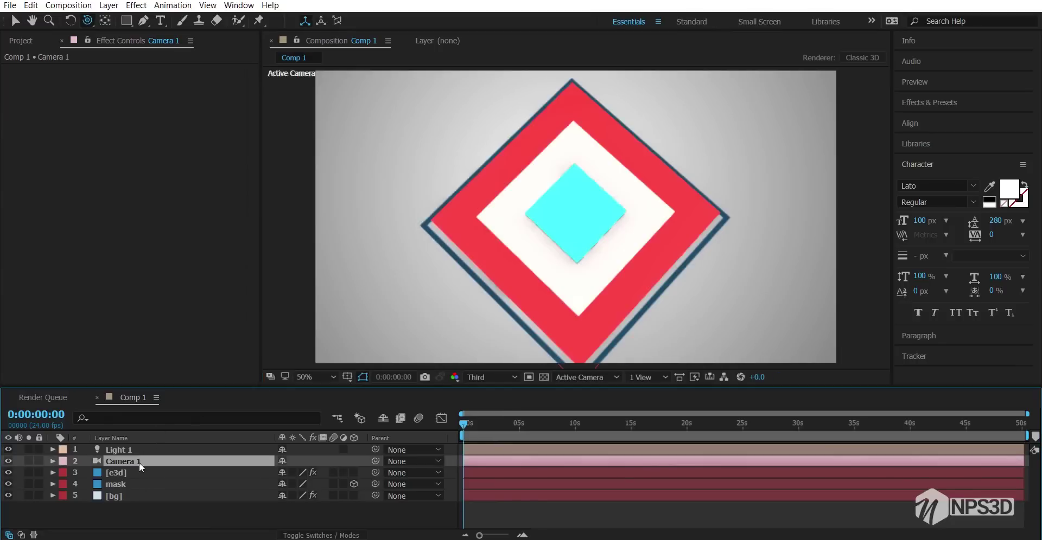
pyautogui.rightClick(139, 463)
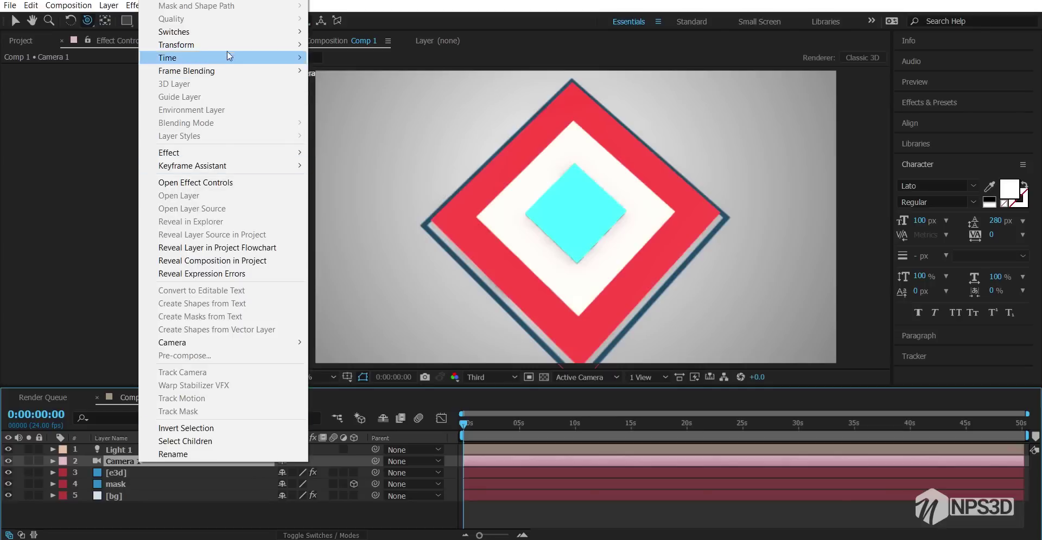
pyautogui.moveTo(228, 45)
pyautogui.click(345, 44)
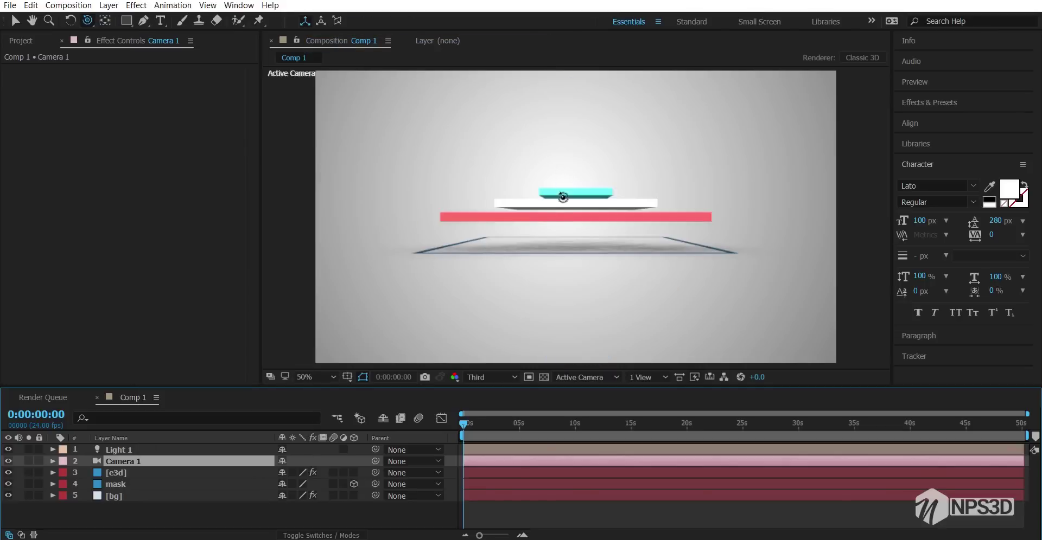
# - Duplicate the mask layer above the e3d layer and raise the copy along its Z axis to the top plate's level
pyautogui.click(126, 486)
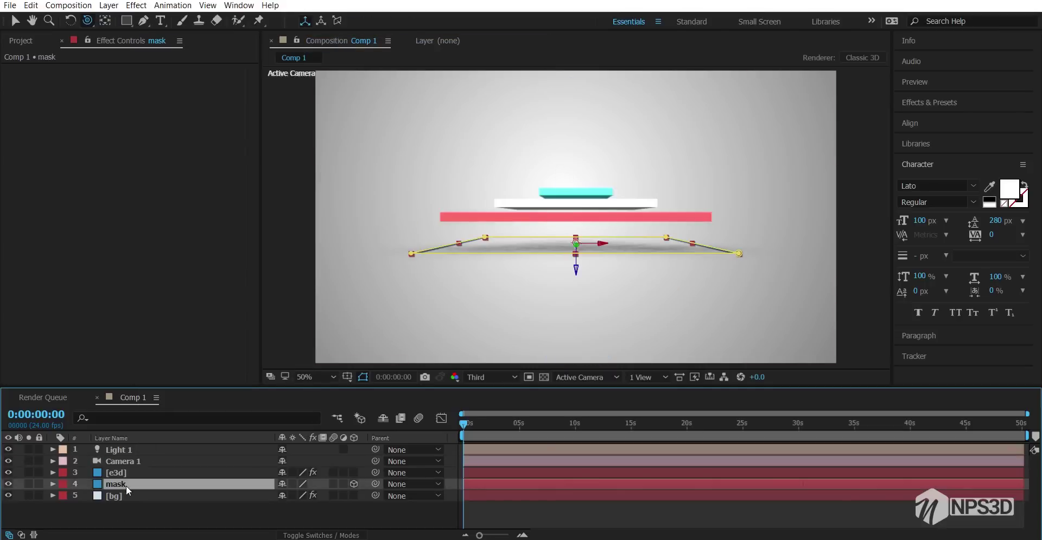
pyautogui.hotkey('ctrl', 'd')
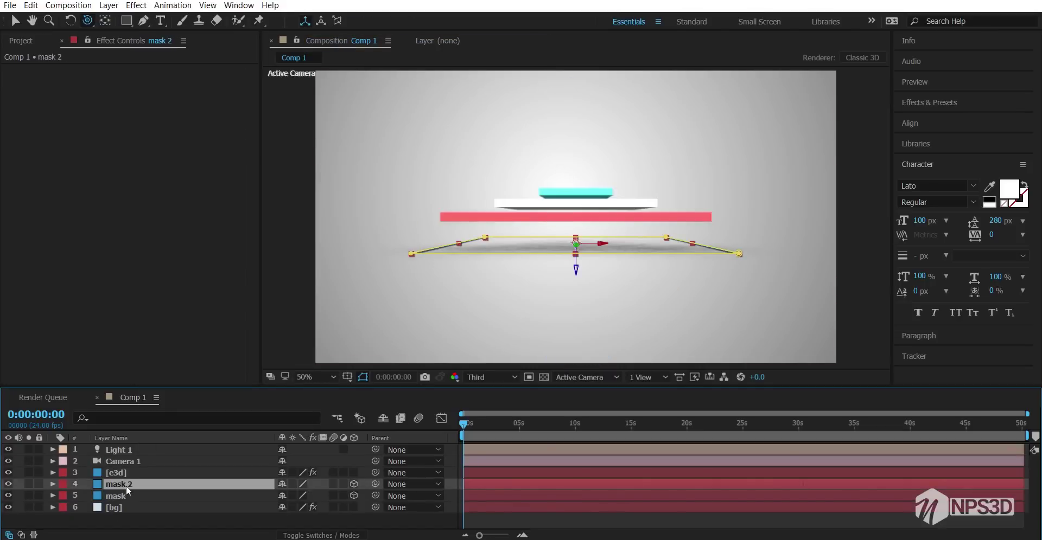
pyautogui.moveTo(126, 486); pyautogui.dragTo(144, 471)
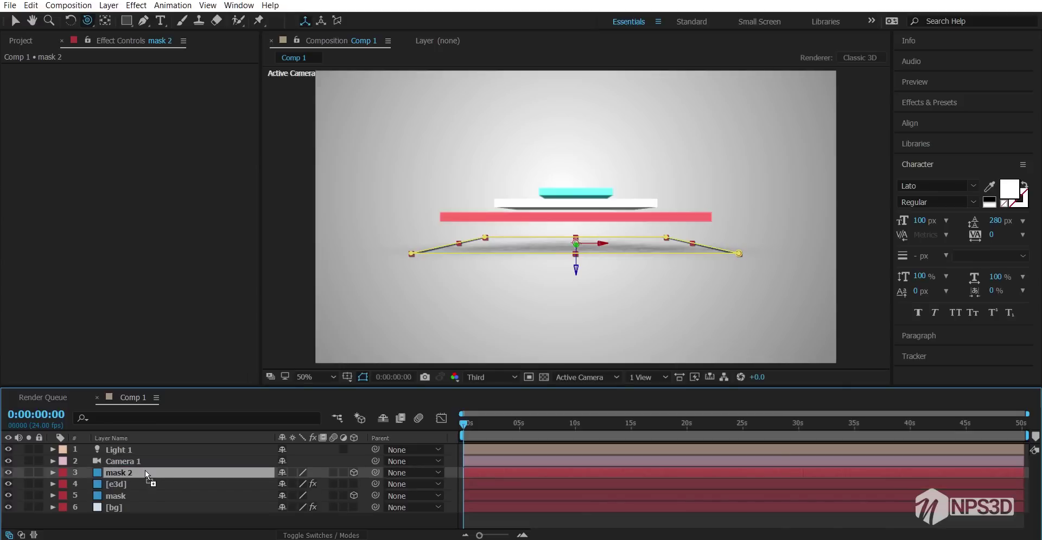
pyautogui.press('v')
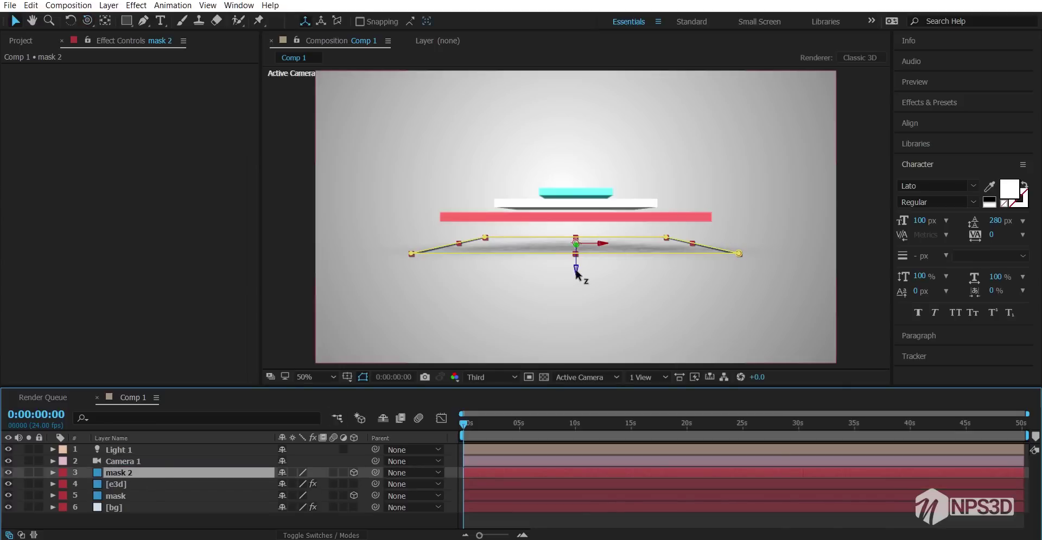
pyautogui.moveTo(576, 271); pyautogui.dragTo(579, 225)
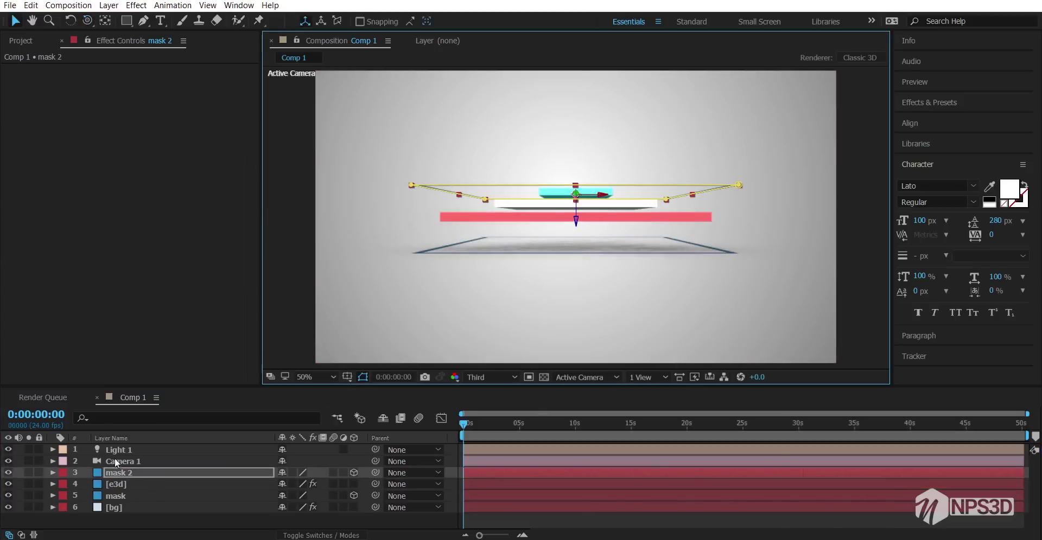
# - Change the mask 2 layer's solid color to light yellow, creating a new solid just for this layer
pyautogui.click(128, 471)
pyautogui.click(110, 6)
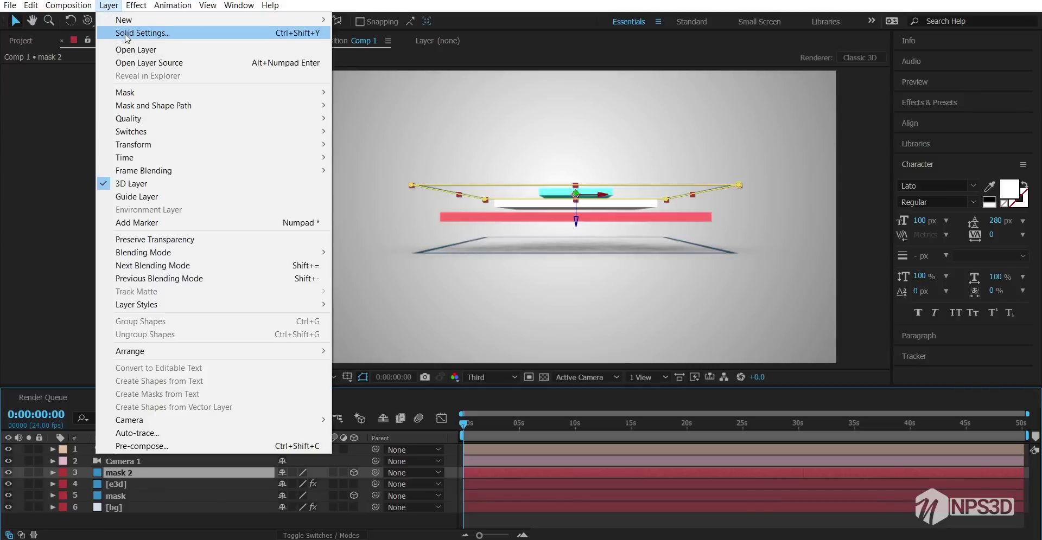
pyautogui.click(127, 33)
pyautogui.click(155, 219)
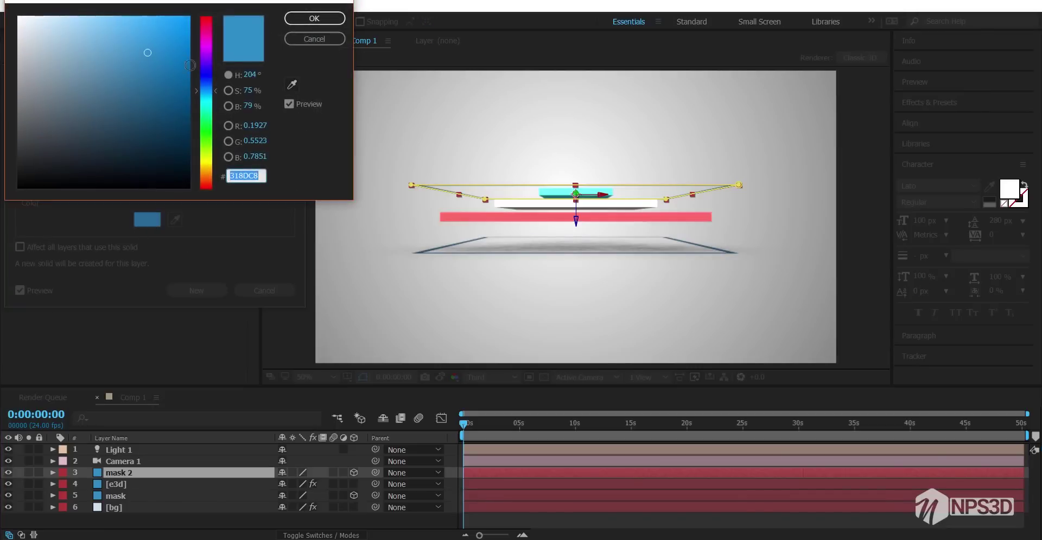
pyautogui.moveTo(205, 113); pyautogui.dragTo(208, 159)
pyautogui.moveTo(148, 53); pyautogui.dragTo(109, 16)
pyautogui.click(312, 18)
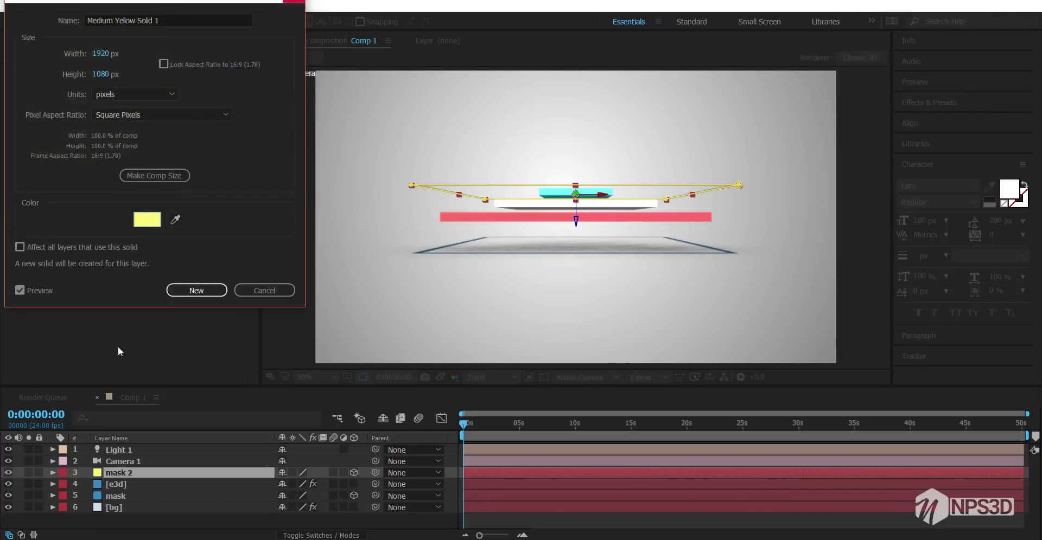
pyautogui.click(196, 291)
# - Turn off Accepts Lights in the material options of the mask 2 layer
pyautogui.press('c')
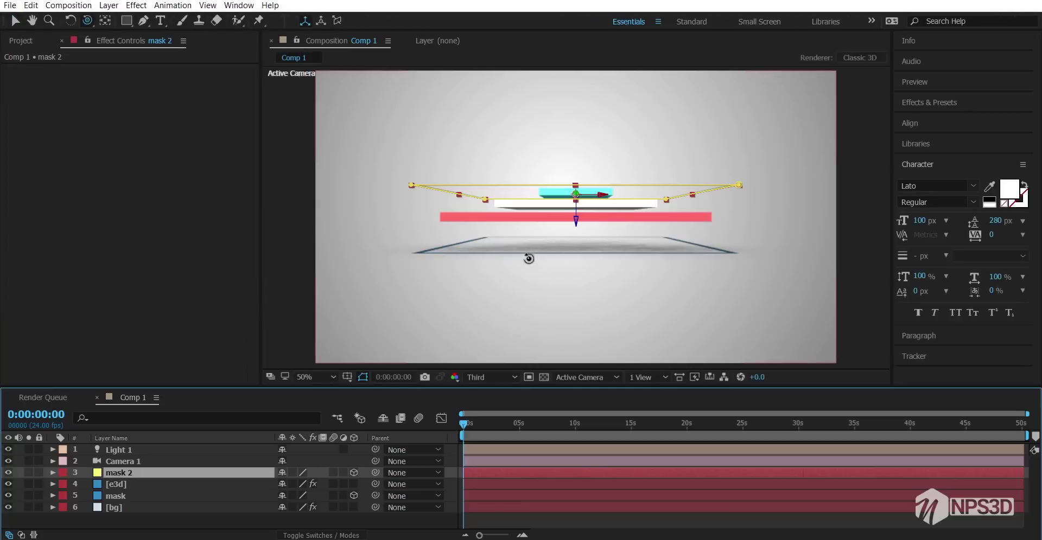
pyautogui.moveTo(528, 258); pyautogui.dragTo(485, 293)
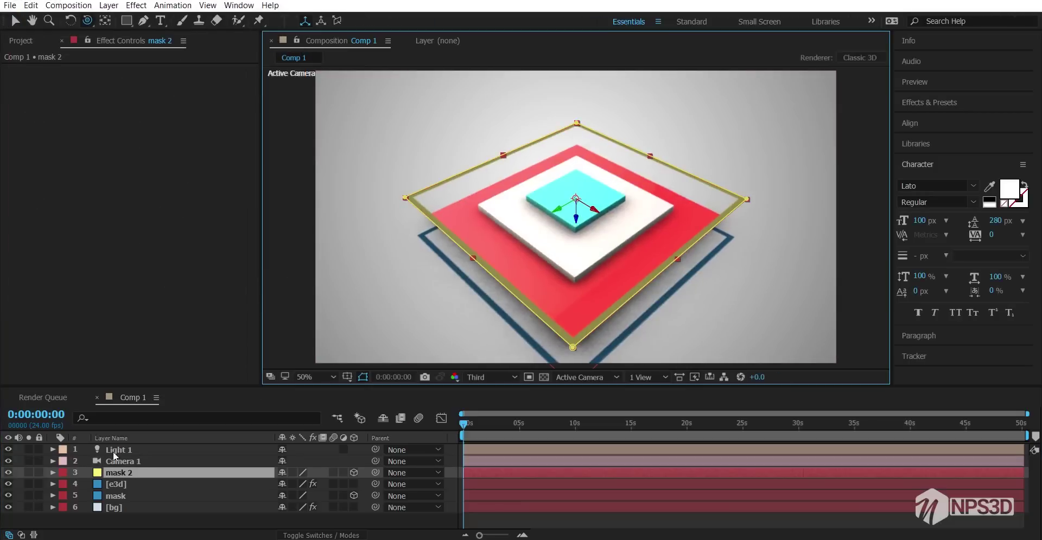
pyautogui.click(124, 472)
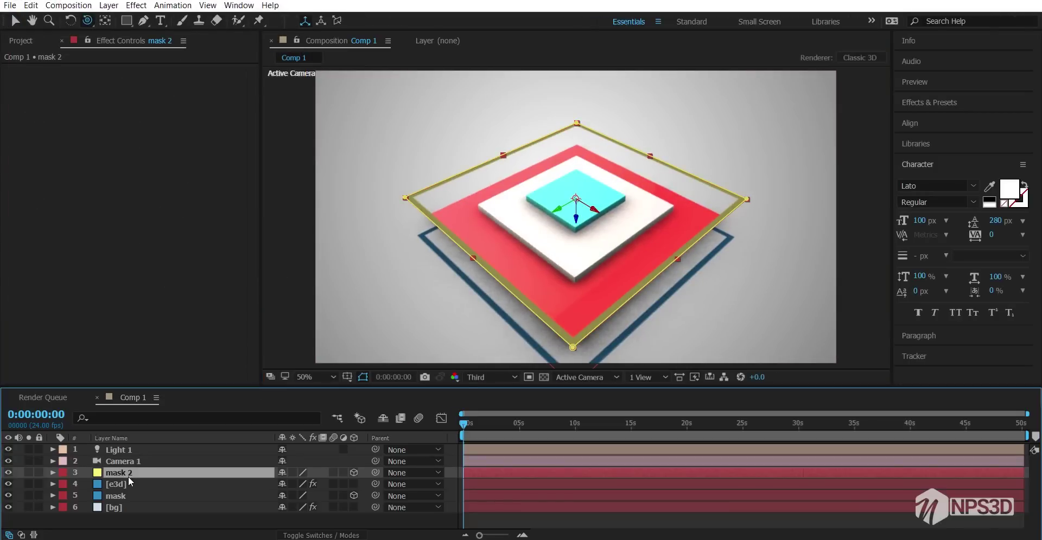
pyautogui.press('a')
pyautogui.press('a')
pyautogui.scroll(-3, 125, 486)
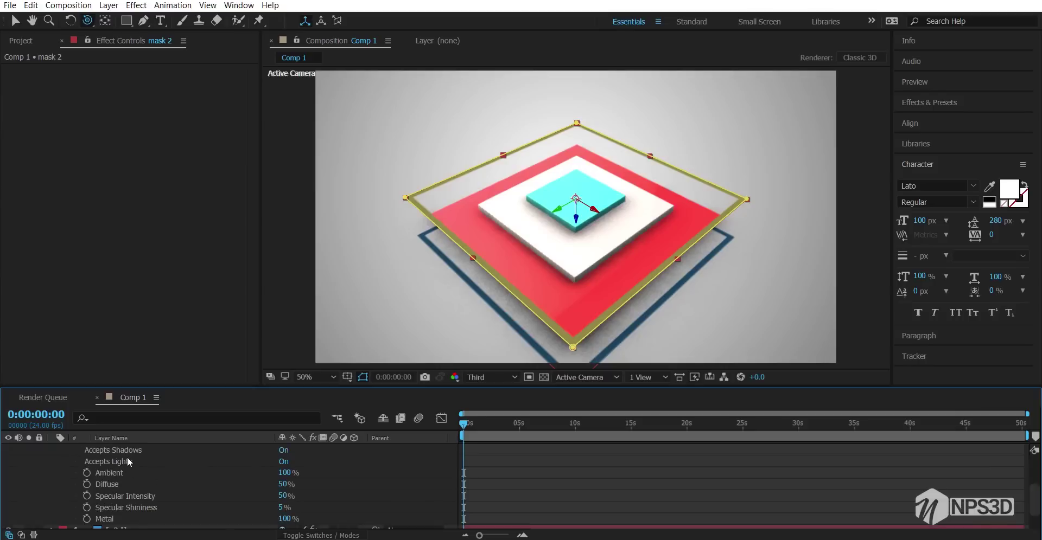
pyautogui.click(283, 462)
pyautogui.scroll(3, 175, 474)
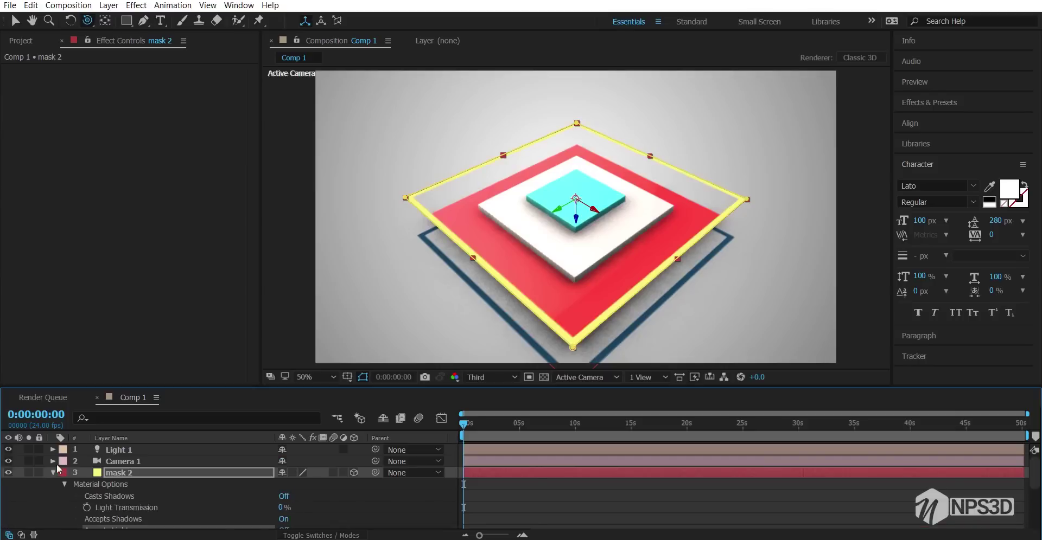
pyautogui.click(58, 473)
# - Turn off Accepts Lights for the original mask layer and check both outlines from another camera angle
pyautogui.click(116, 484)
pyautogui.click(122, 495)
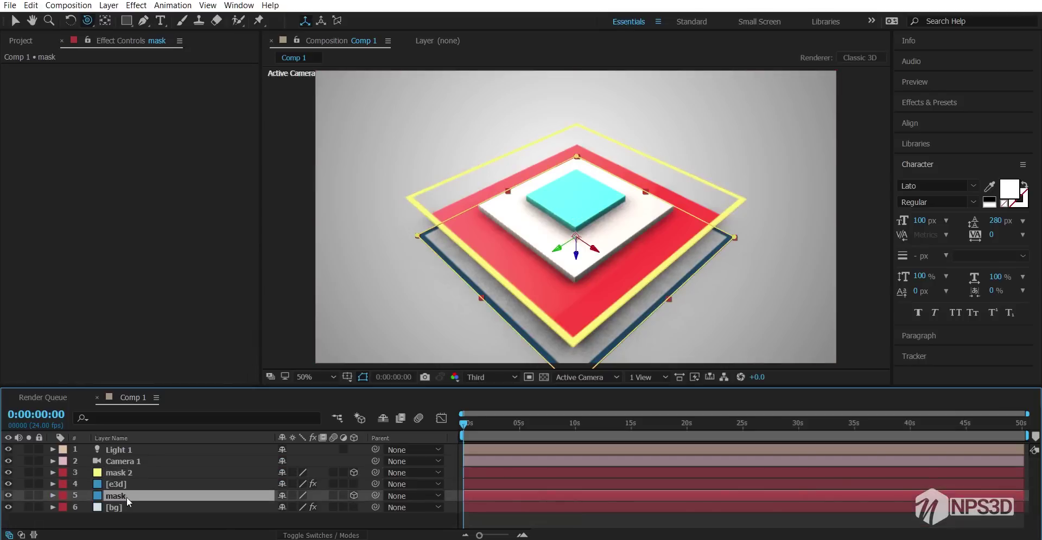
pyautogui.press('a')
pyautogui.press('a')
pyautogui.scroll(-3, 142, 502)
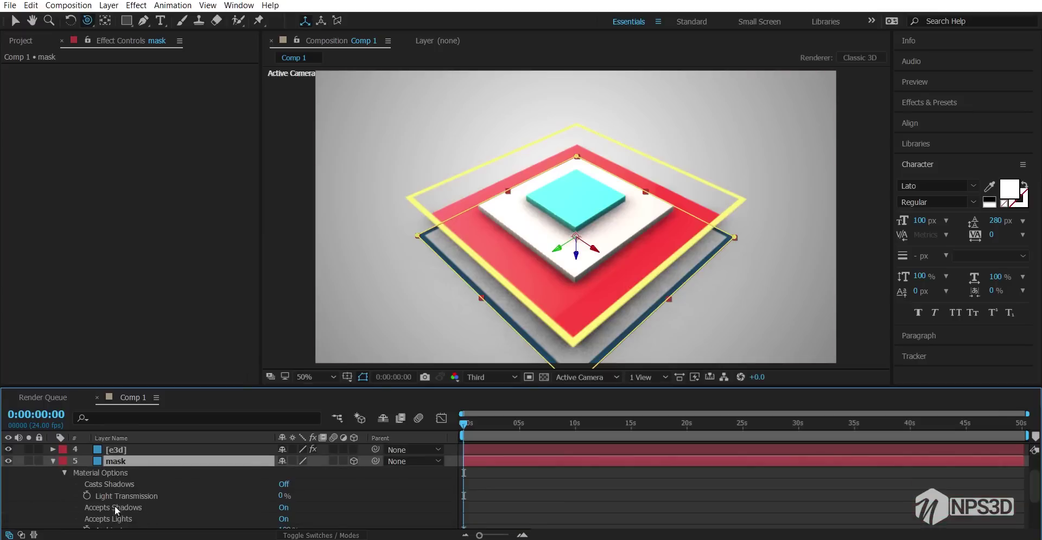
pyautogui.click(284, 519)
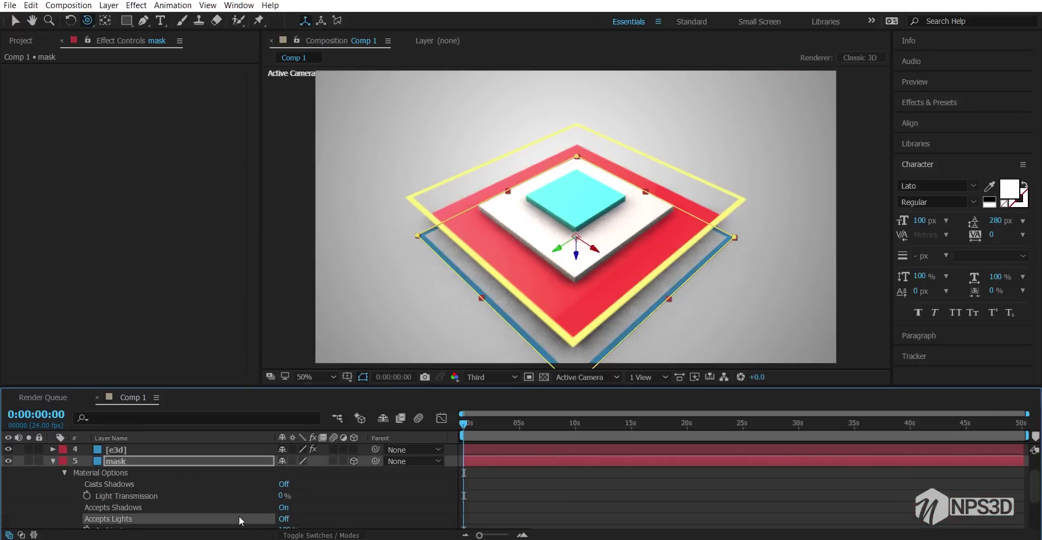
pyautogui.click(52, 462)
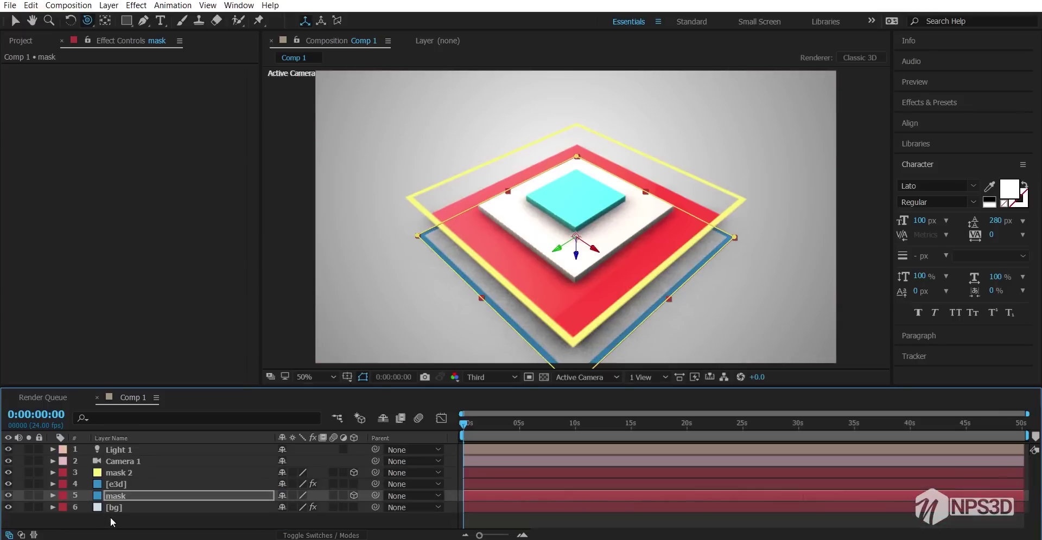
pyautogui.click(110, 517)
pyautogui.moveTo(573, 265); pyautogui.dragTo(622, 302)
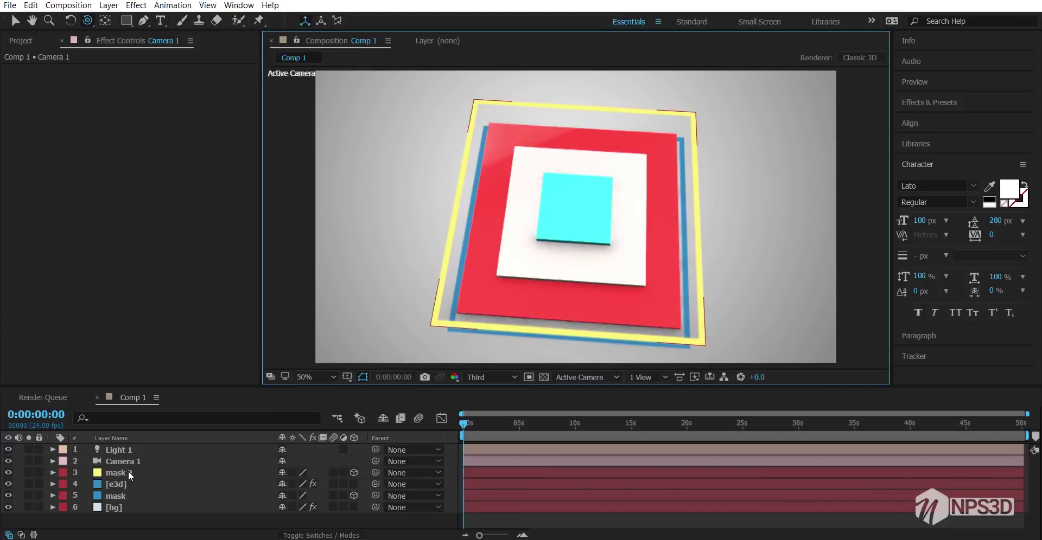
# - Try scaling the mask 2 outline down to 69%, then restore its scale to 100%
pyautogui.click(128, 473)
pyautogui.press('s')
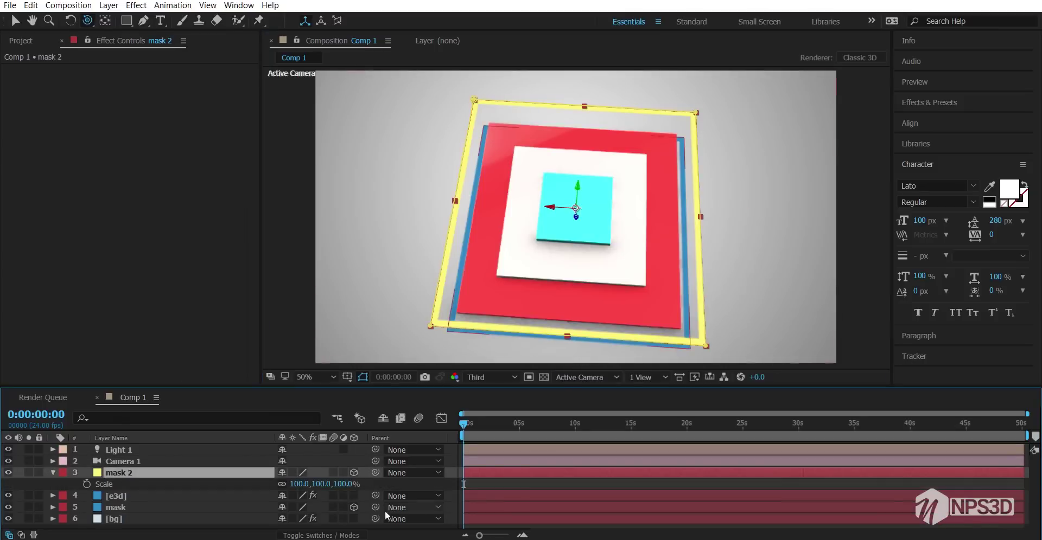
pyautogui.moveTo(289, 483); pyautogui.dragTo(277, 483)
pyautogui.moveTo(569, 324); pyautogui.dragTo(575, 293)
pyautogui.click(298, 484)
pyautogui.write('10')
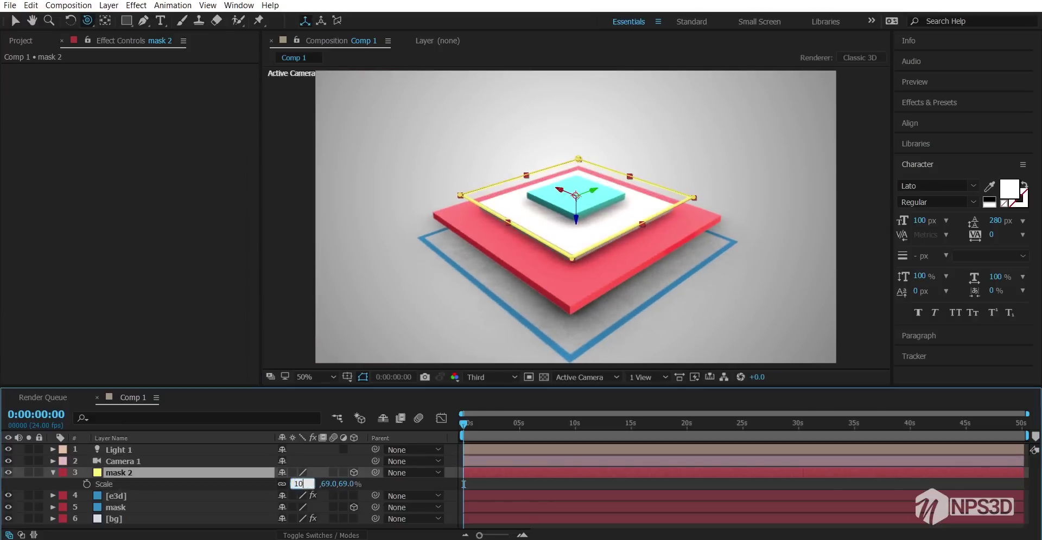
pyautogui.press('Return')
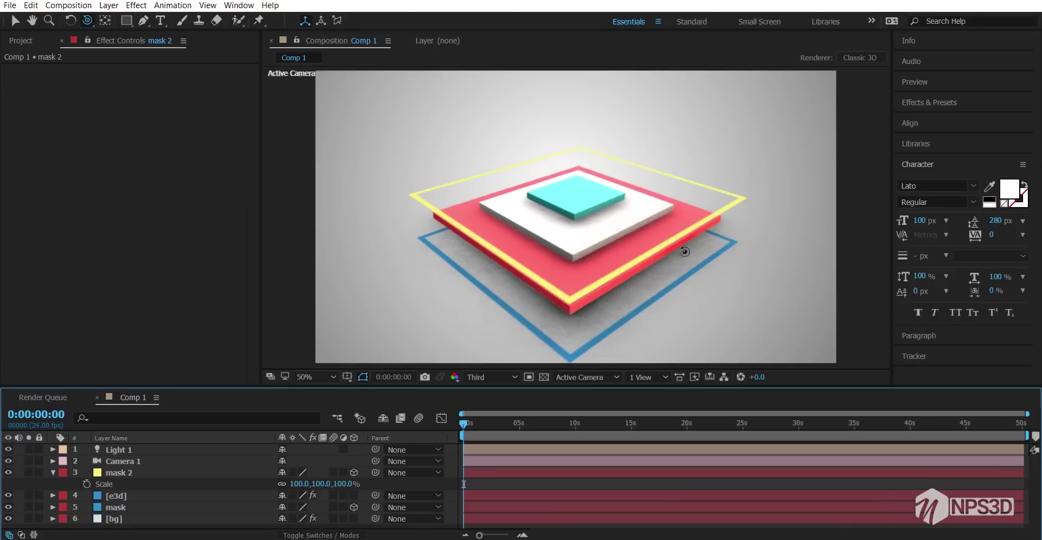
# - Orbit the camera to an off-centre angle on the plates and collapse the mask 2 layer's properties
pyautogui.moveTo(686, 246)
pyautogui.mouseDown()
pyautogui.moveTo(682, 229)
pyautogui.moveTo(670, 248)
pyautogui.mouseUp()
pyautogui.moveTo(602, 286); pyautogui.dragTo(604, 291)
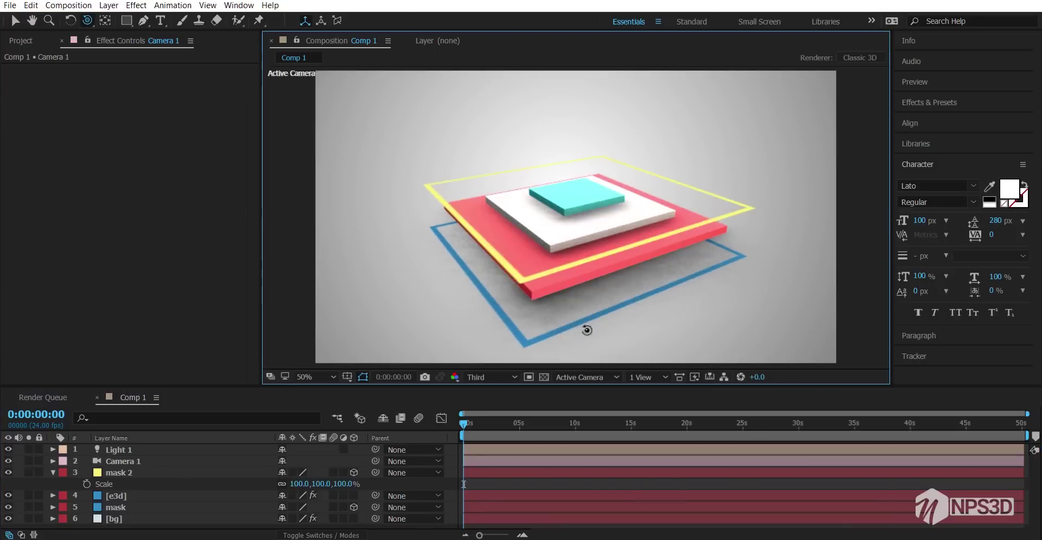
pyautogui.click(63, 473)
pyautogui.click(52, 473)
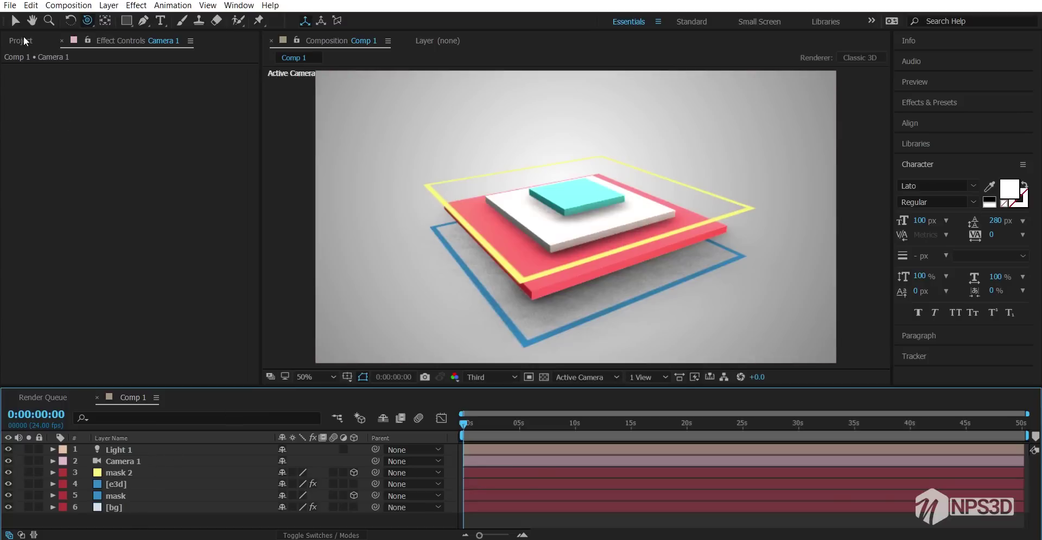
# - Add a text layer reading "AE" over the top plate in Lato Bold and hide the layer
pyautogui.click(161, 23)
pyautogui.click(569, 210)
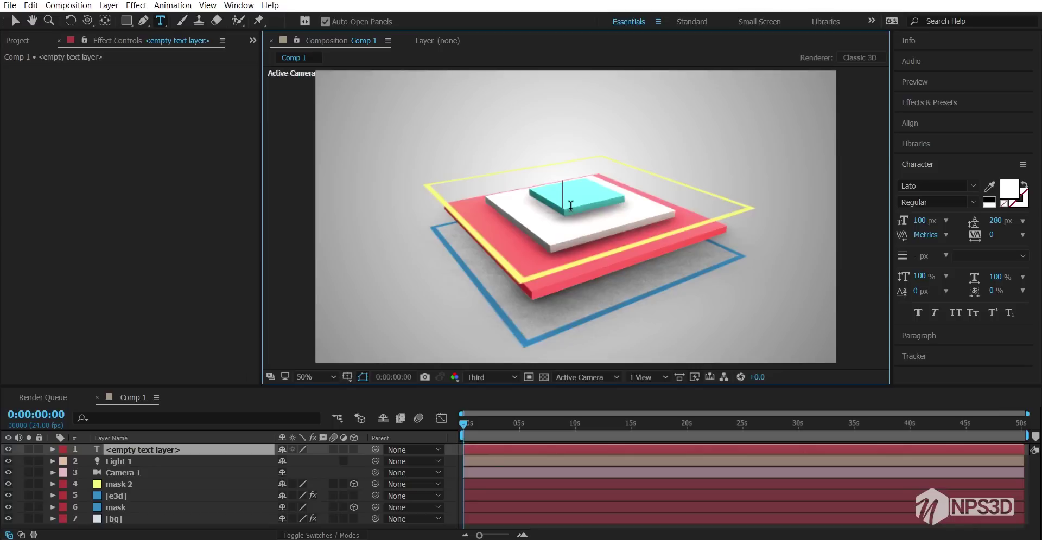
pyautogui.write('NM')
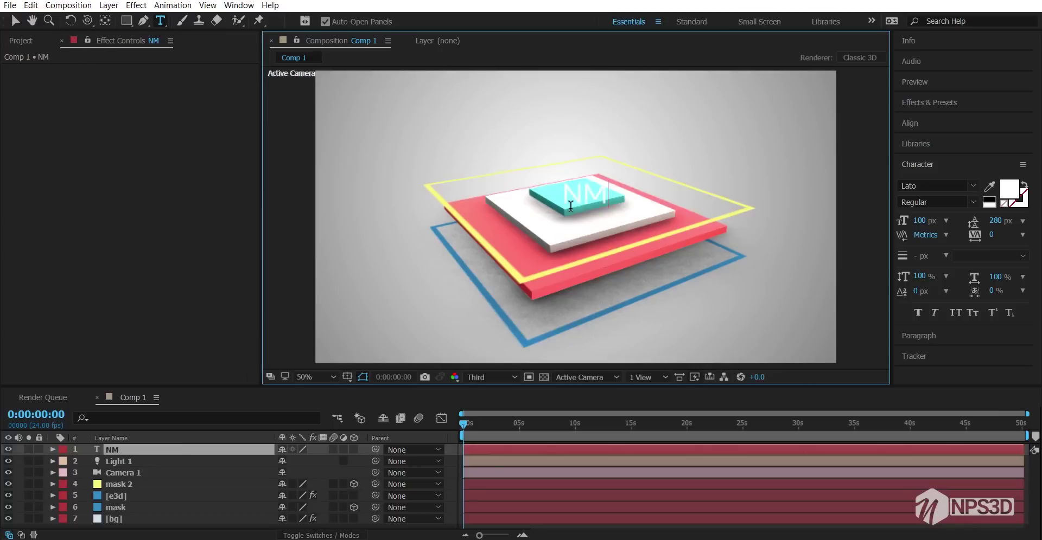
pyautogui.press('BackSpace')
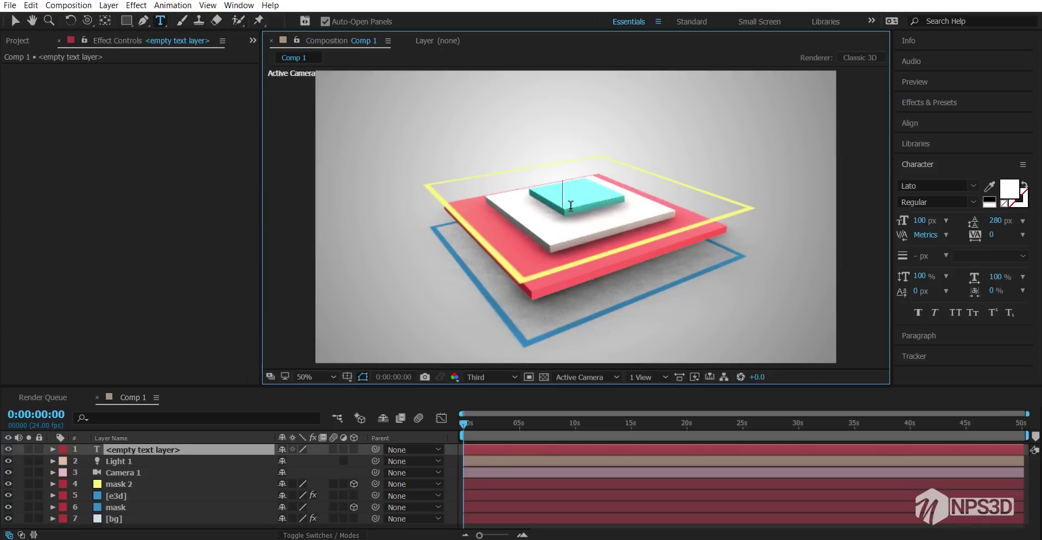
pyautogui.write('AE')
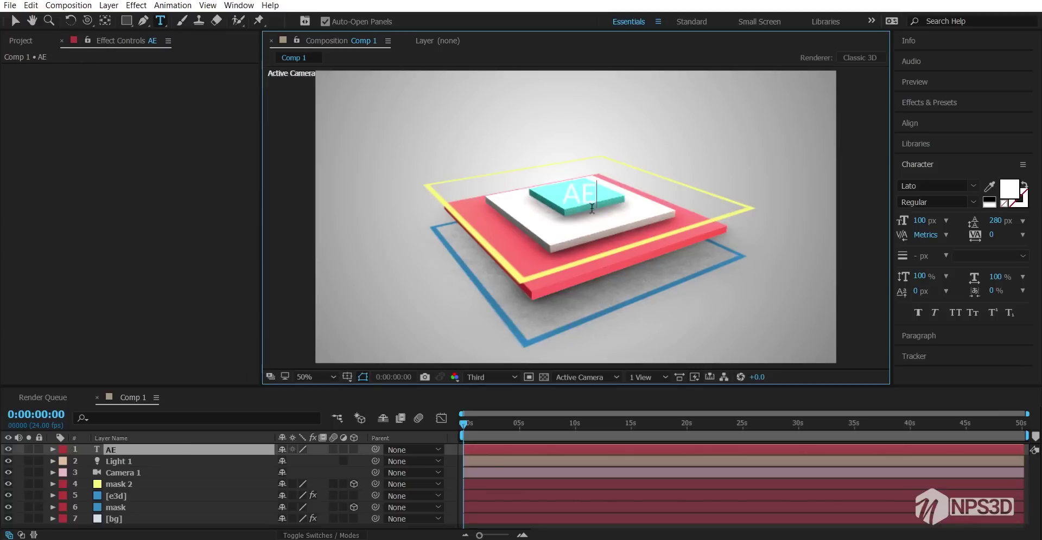
pyautogui.hotkey('ctrl', 'a')
pyautogui.click(978, 200)
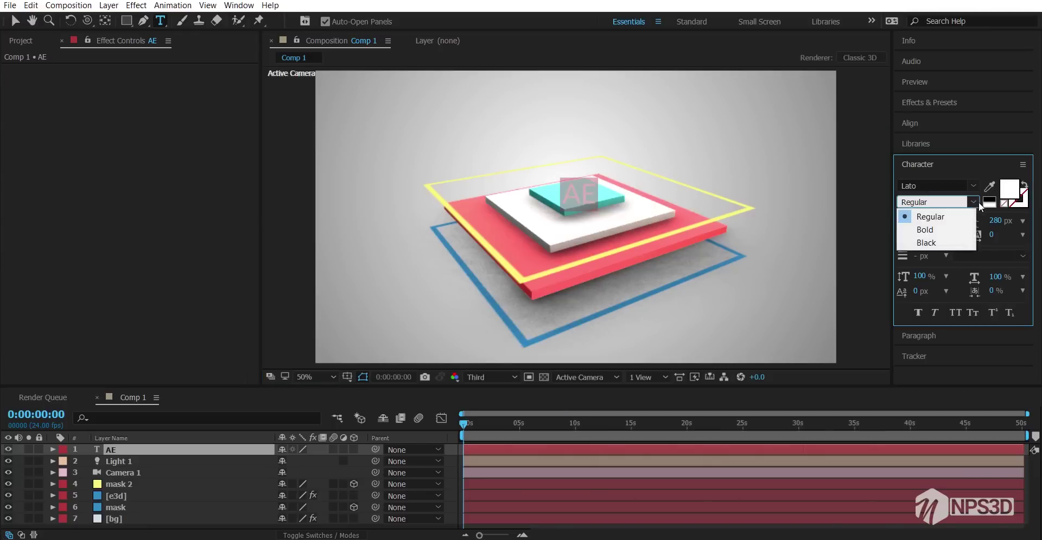
pyautogui.click(943, 226)
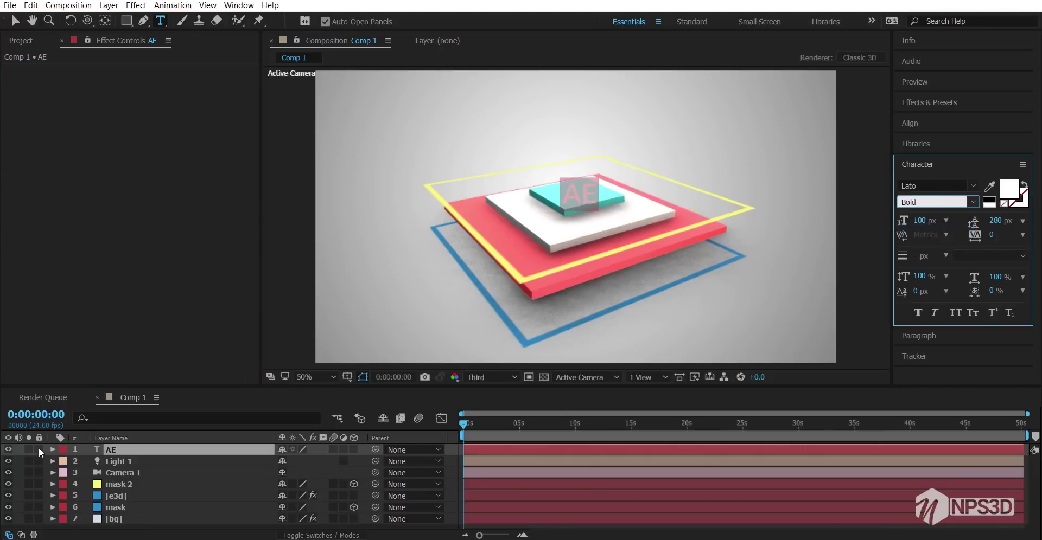
pyautogui.click(8, 450)
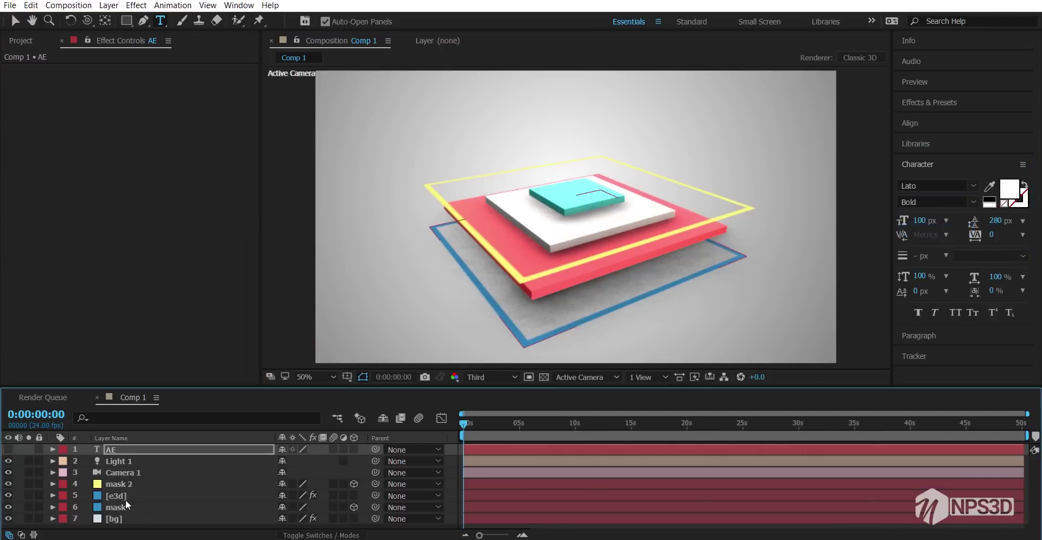
# - Assign the AE text layer as Path Layer 1 in the custom text and masks of the e3d layer's Element effect
pyautogui.click(124, 496)
pyautogui.click(18, 219)
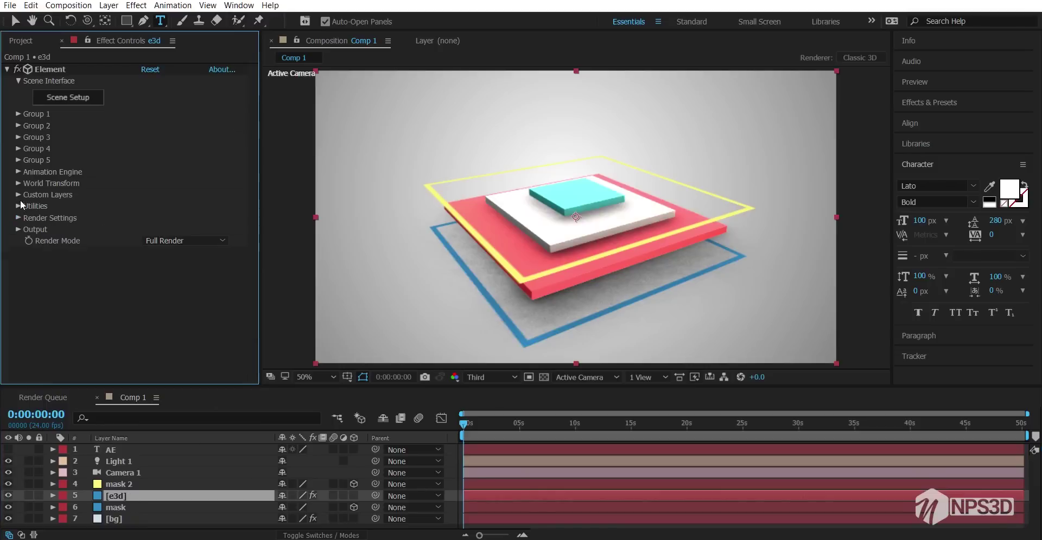
pyautogui.click(20, 197)
pyautogui.click(30, 207)
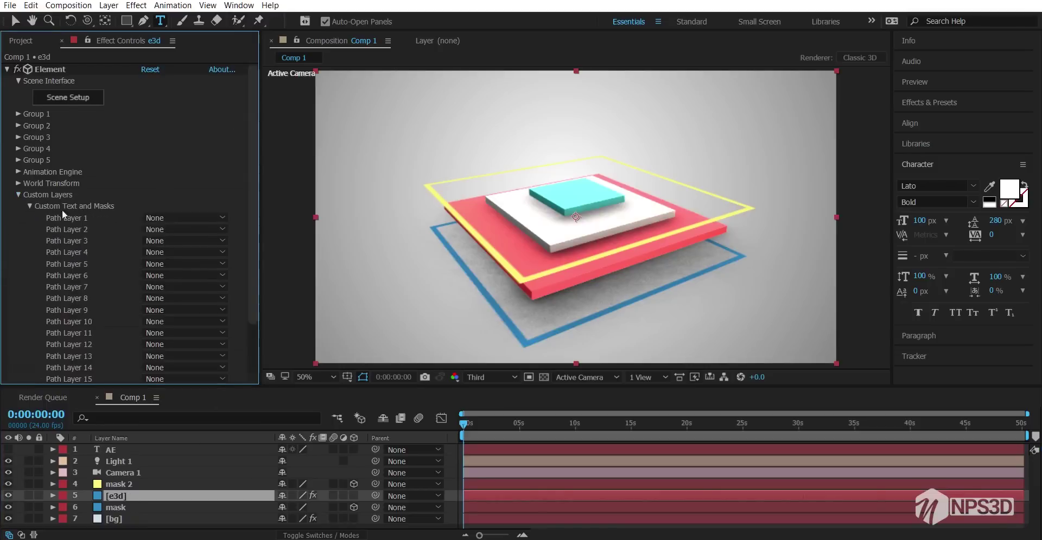
pyautogui.click(162, 217)
pyautogui.click(174, 248)
pyautogui.press('capslock')
pyautogui.click(19, 194)
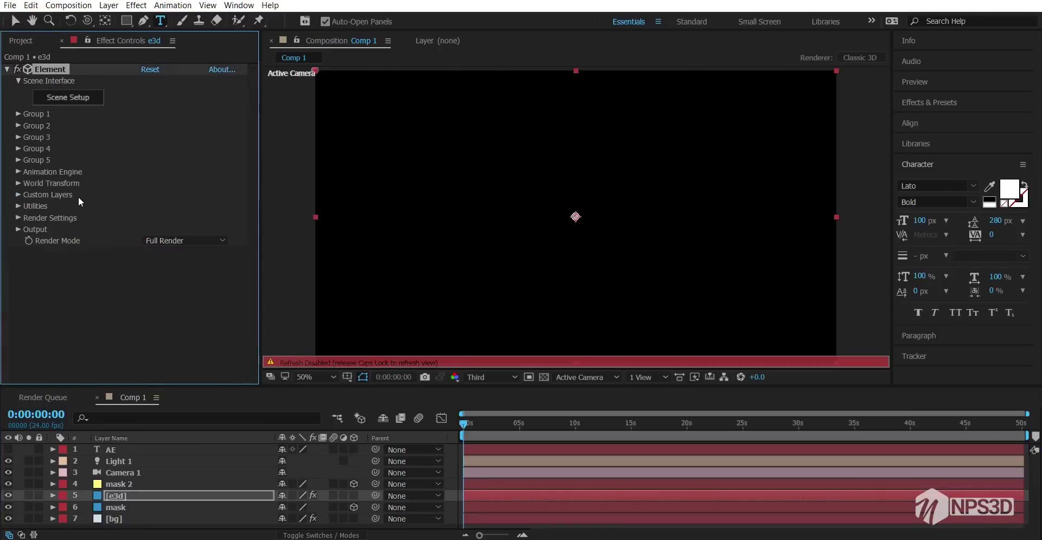
pyautogui.press('capslock')
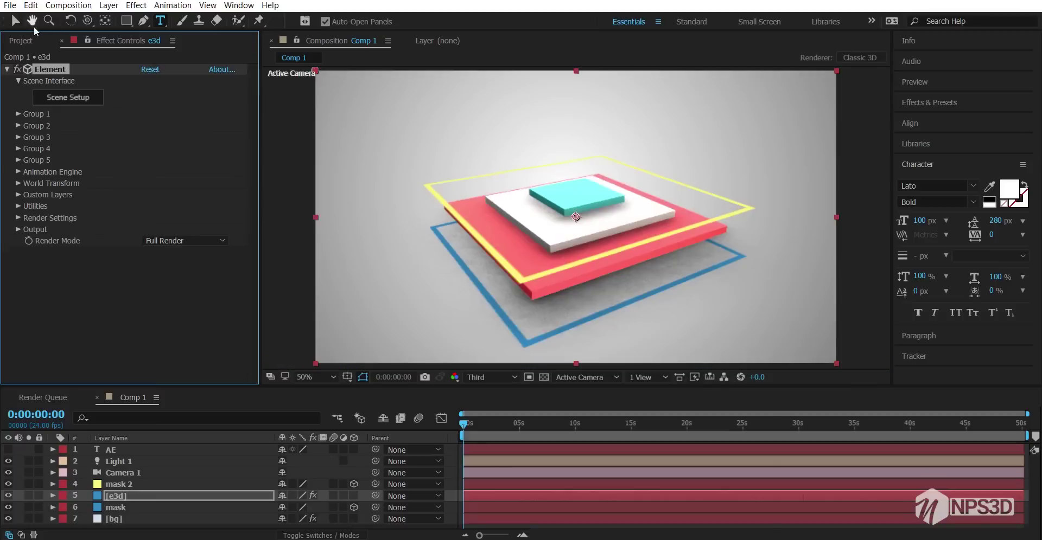
# - Open the Element scene setup and extrude the AE text path into a 3D model
pyautogui.click(75, 98)
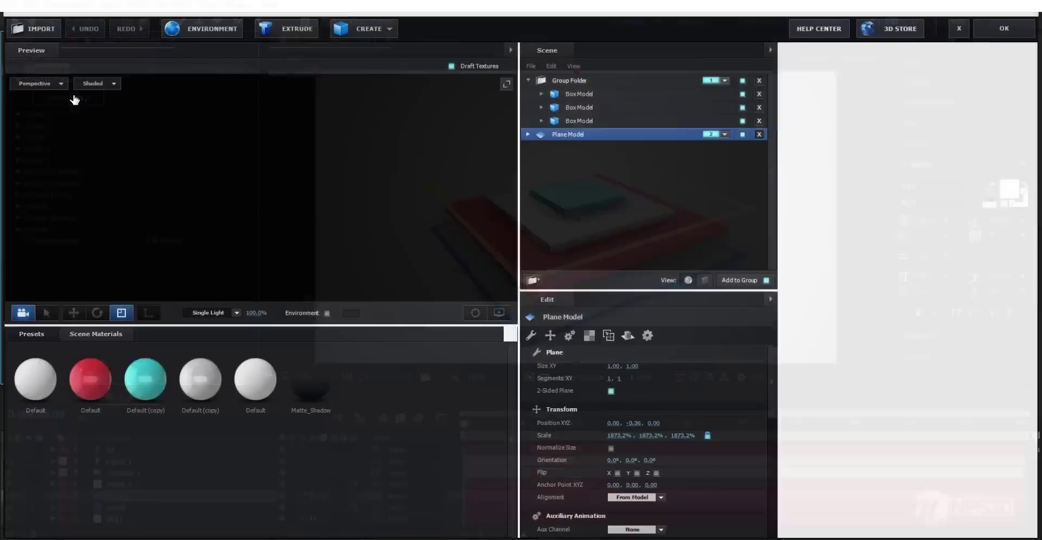
pyautogui.click(275, 27)
pyautogui.moveTo(369, 260); pyautogui.dragTo(337, 303)
pyautogui.scroll(3, 337, 303)
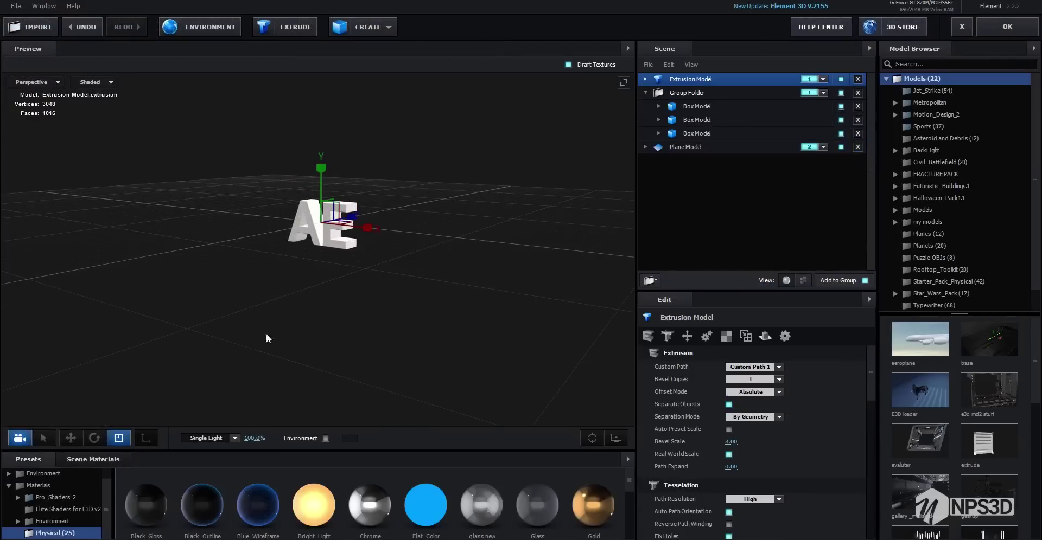
pyautogui.moveTo(268, 337); pyautogui.dragTo(313, 334)
pyautogui.scroll(4, 332, 320)
pyautogui.moveTo(363, 296); pyautogui.dragTo(372, 298)
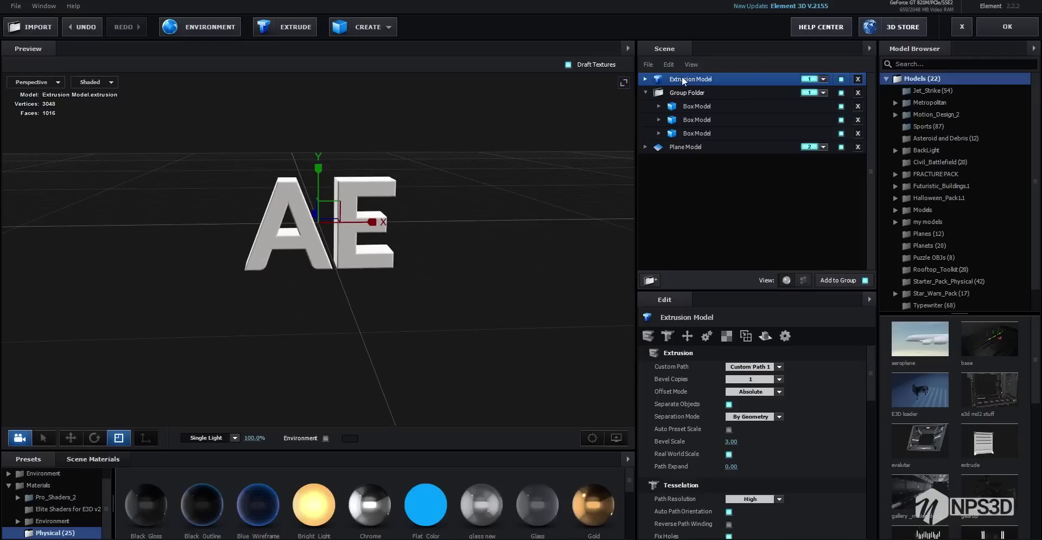
# - Move the AE extrusion model into the Group Folder with the boxes and raise it above the cyan plate
pyautogui.moveTo(683, 80); pyautogui.dragTo(706, 97)
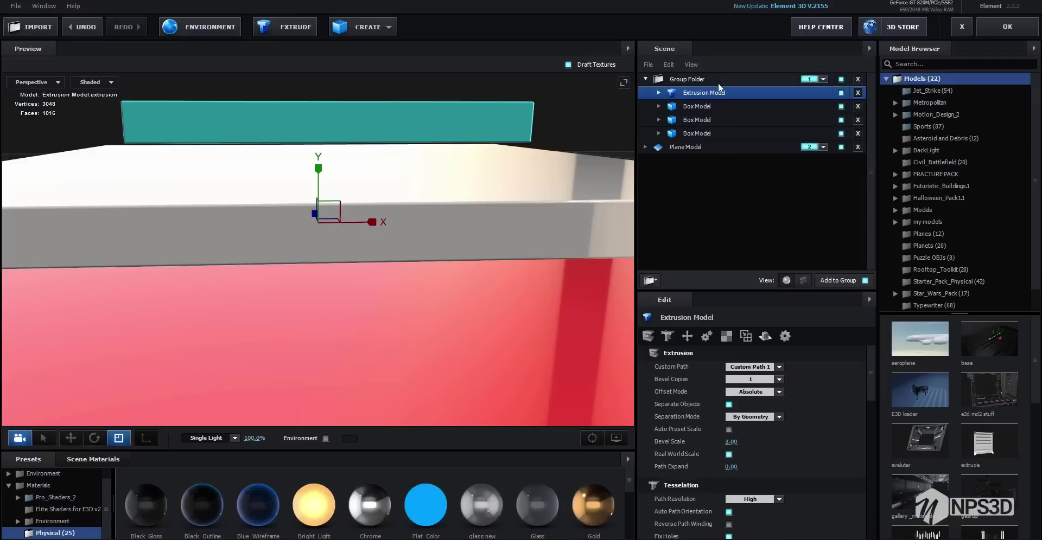
pyautogui.moveTo(486, 197); pyautogui.dragTo(456, 217)
pyautogui.press('w')
pyautogui.moveTo(319, 174); pyautogui.dragTo(328, 93)
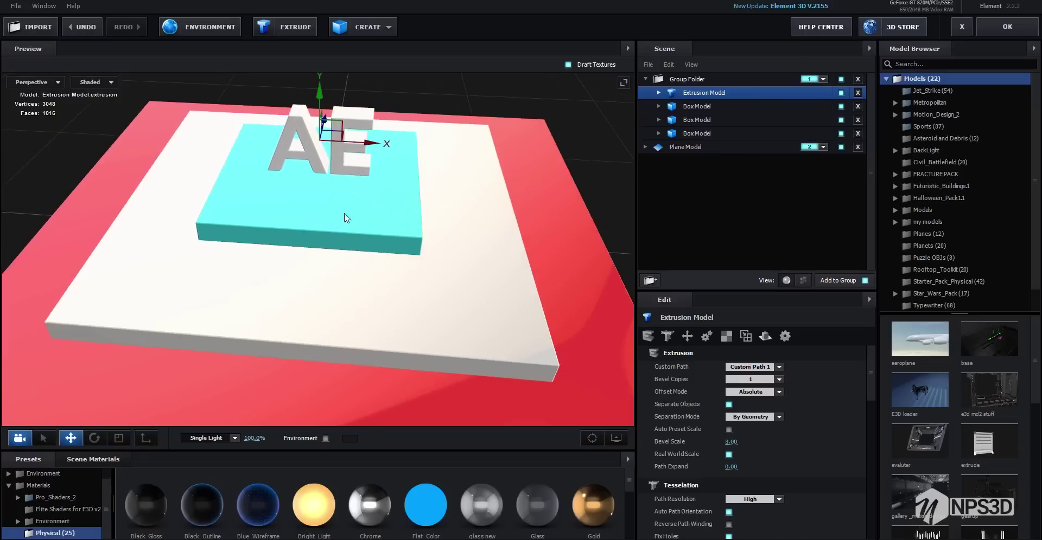
pyautogui.moveTo(345, 215); pyautogui.dragTo(366, 196)
# - Set the reflect mode of the cyan top plate to Mirror Surface
pyautogui.click(705, 108)
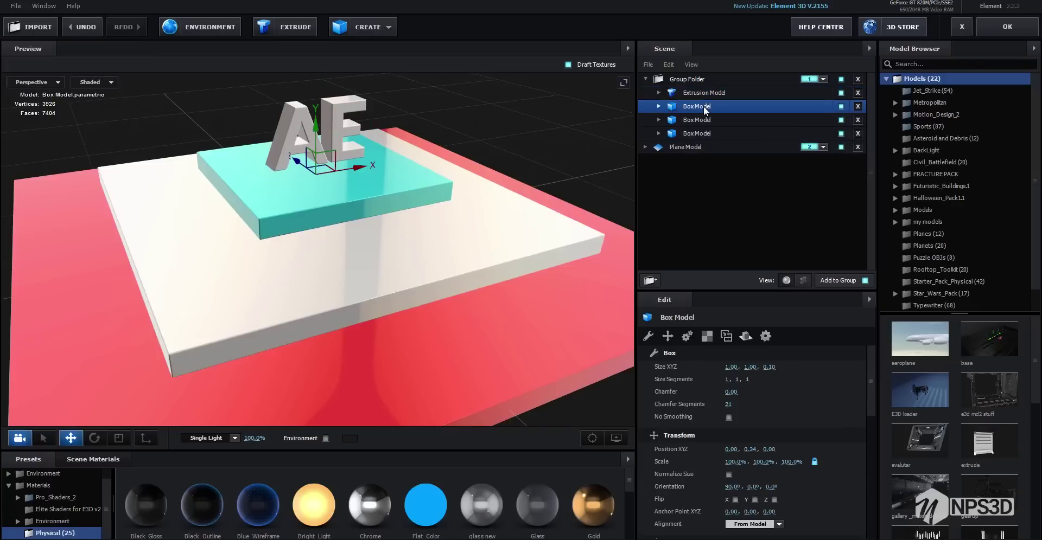
pyautogui.click(745, 336)
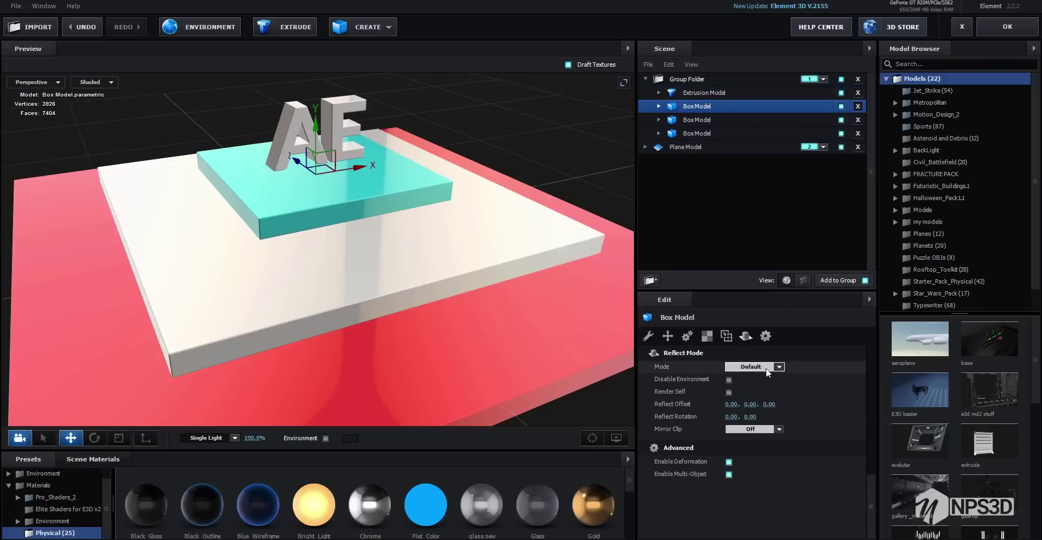
pyautogui.click(767, 372)
pyautogui.click(768, 395)
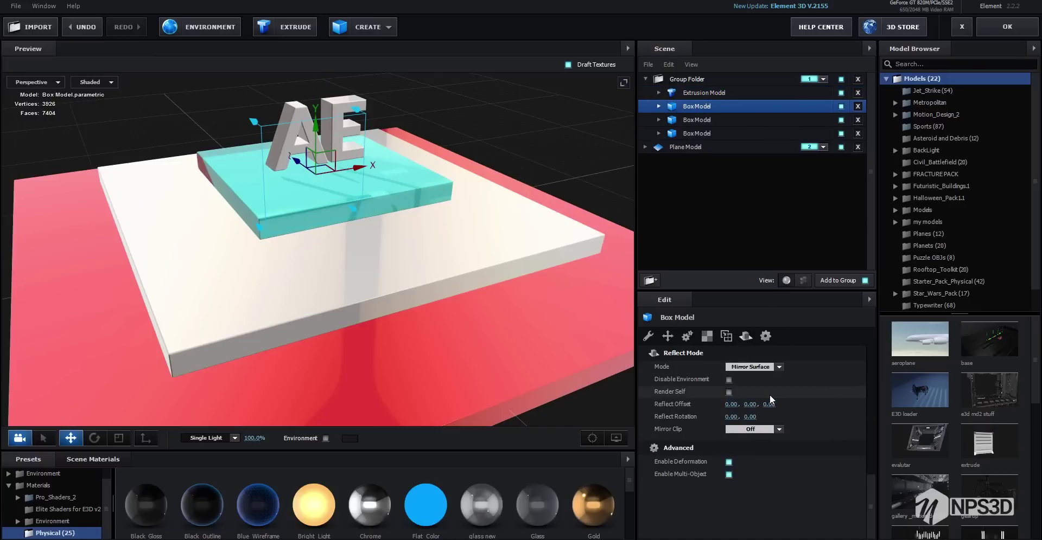
pyautogui.moveTo(205, 226); pyautogui.dragTo(230, 235)
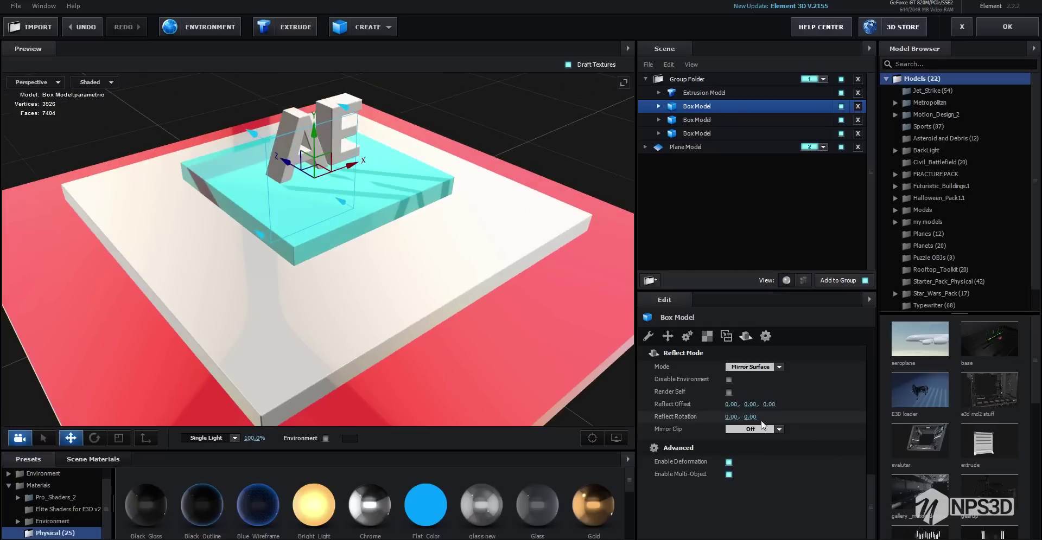
# - Set the cyan plate's first Reflect Rotation value to 270 so its mirror plane faces upward
pyautogui.moveTo(768, 417); pyautogui.dragTo(780, 413)
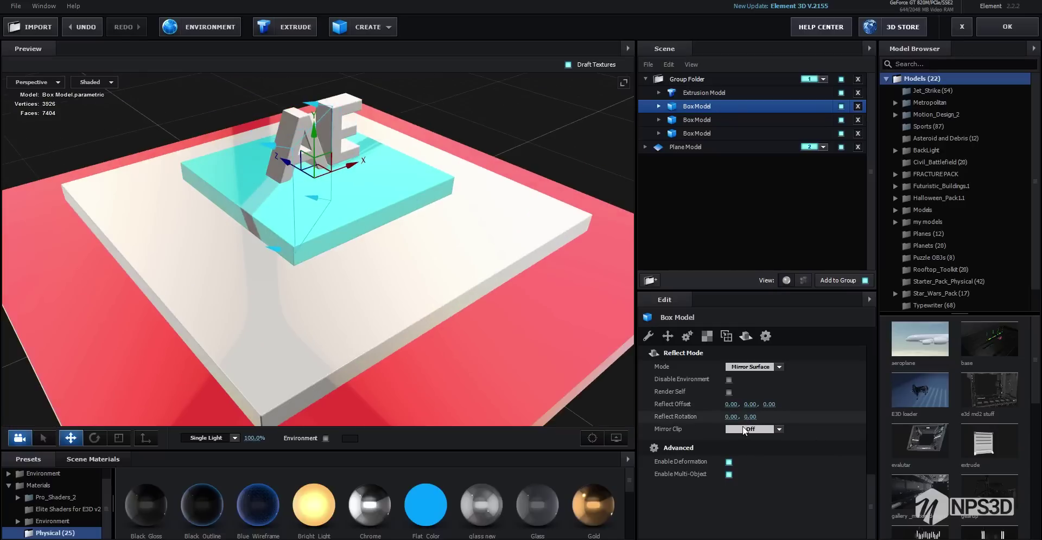
pyautogui.hotkey('ctrl', 'z')
pyautogui.moveTo(732, 417)
pyautogui.mouseDown()
pyautogui.moveTo(917, 358)
pyautogui.moveTo(728, 420)
pyautogui.mouseUp()
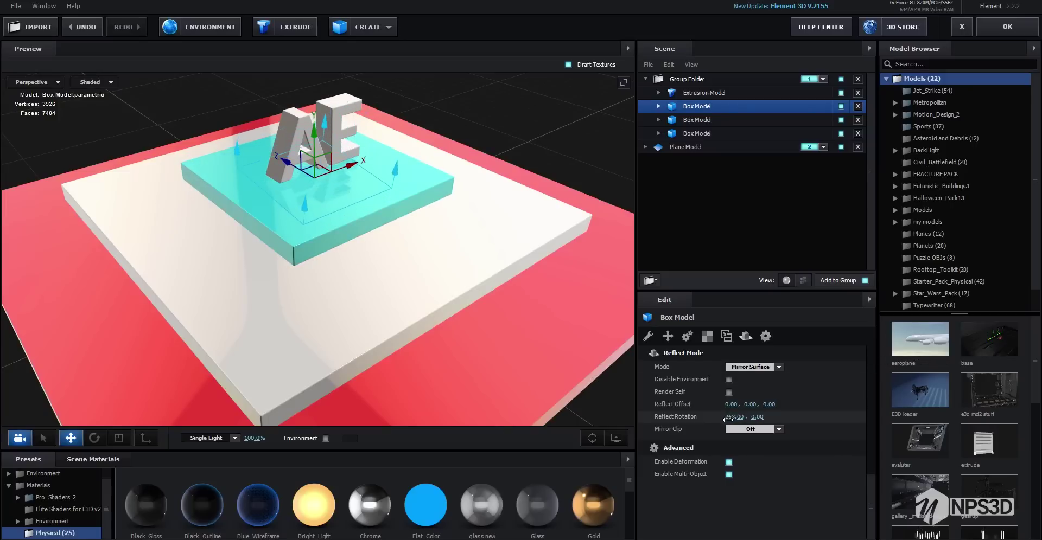
pyautogui.click(731, 416)
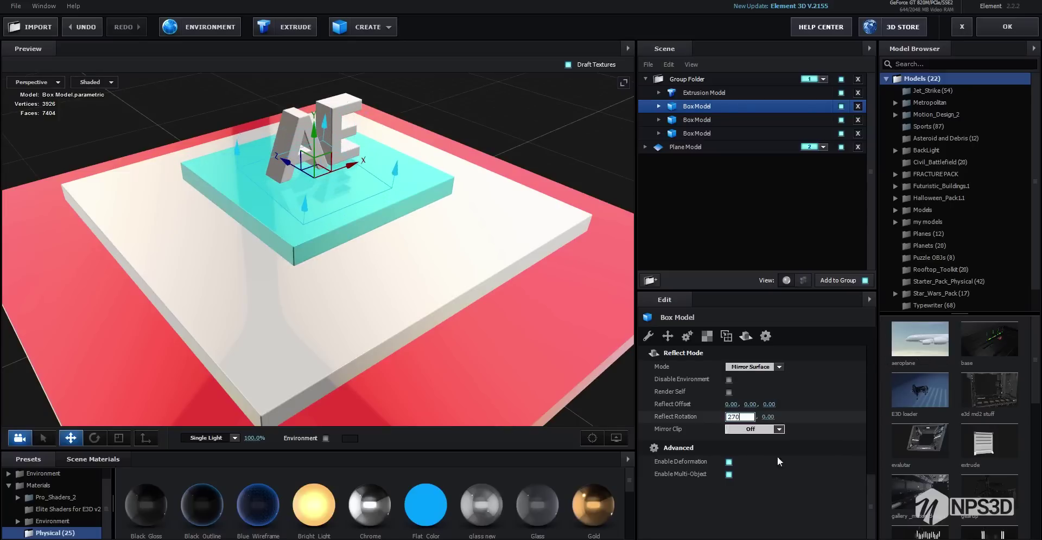
pyautogui.write('270')
pyautogui.click(782, 482)
pyautogui.moveTo(408, 283); pyautogui.dragTo(415, 276)
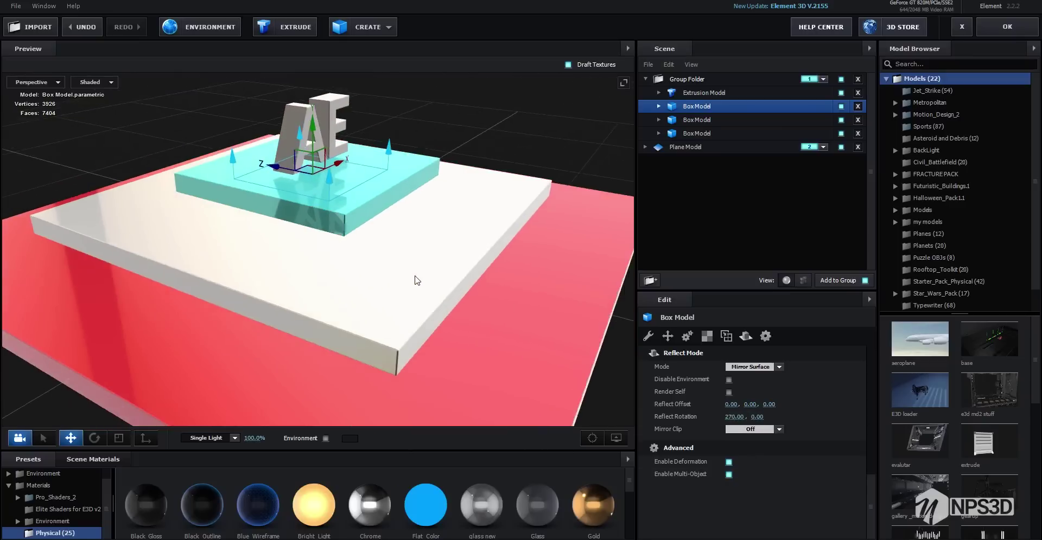
# - Set the white middle plate's reflect mode to Mirror Surface with a first Reflect Rotation value of 270
pyautogui.click(701, 120)
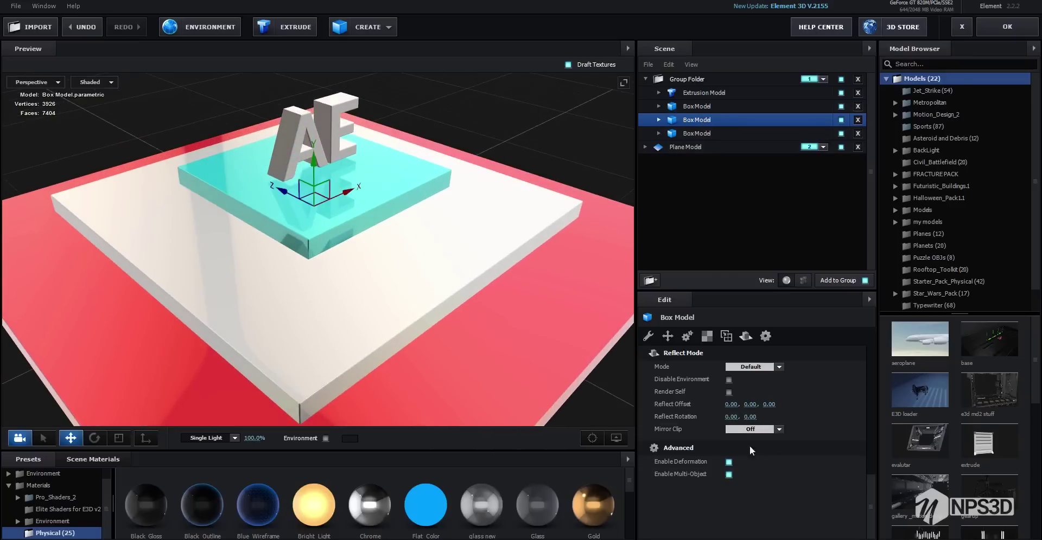
pyautogui.click(757, 368)
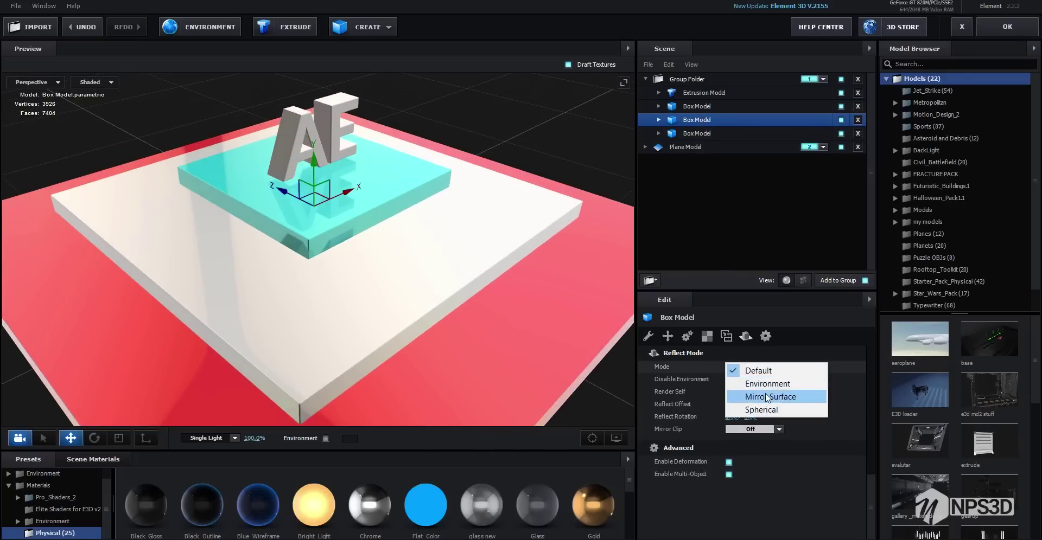
pyautogui.click(768, 398)
pyautogui.click(732, 416)
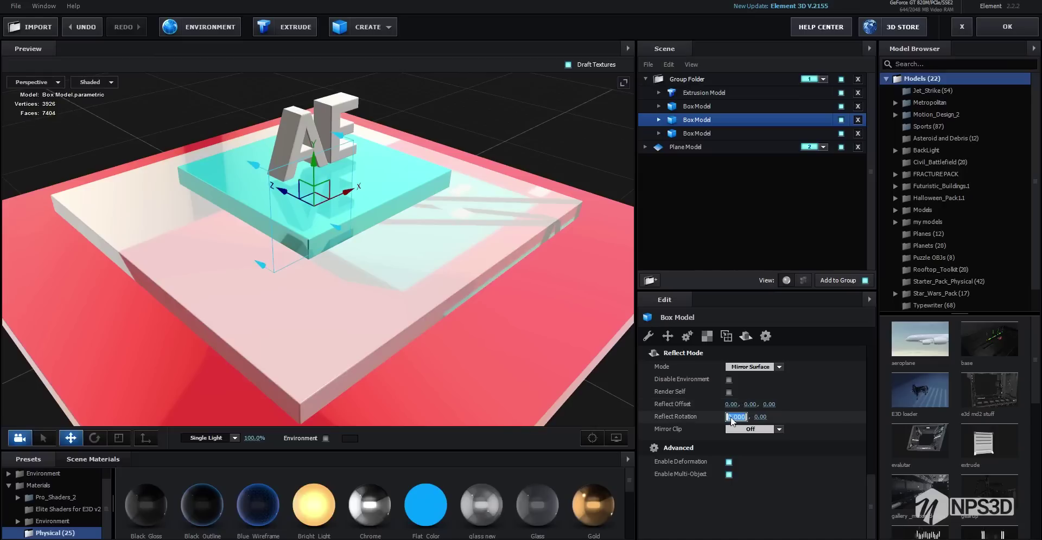
pyautogui.write('270')
pyautogui.press('Return')
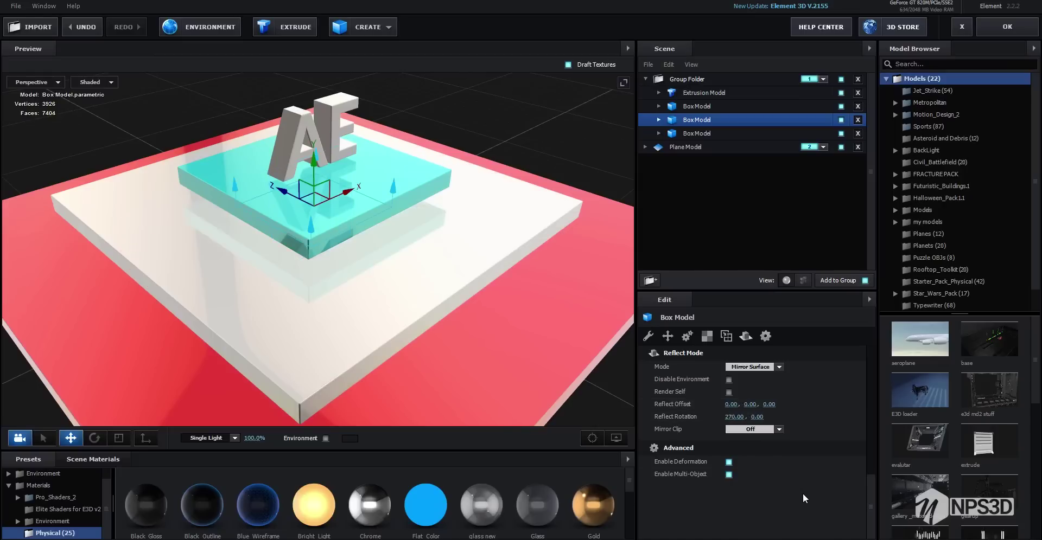
# - Set the red bottom plate's reflect mode to Mirror Surface with a first Reflect Rotation value of 270
pyautogui.click(699, 134)
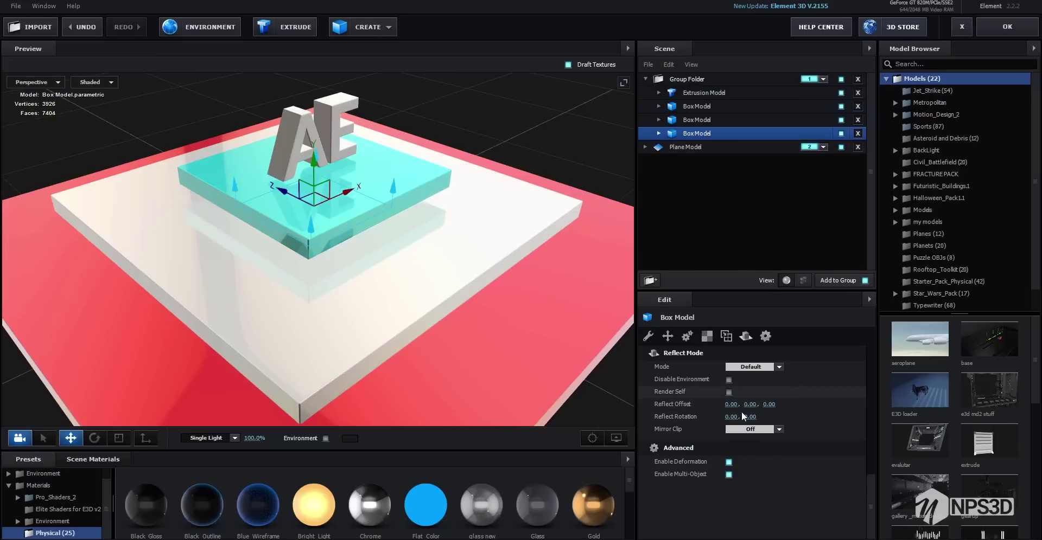
pyautogui.click(751, 367)
pyautogui.click(760, 397)
pyautogui.click(733, 416)
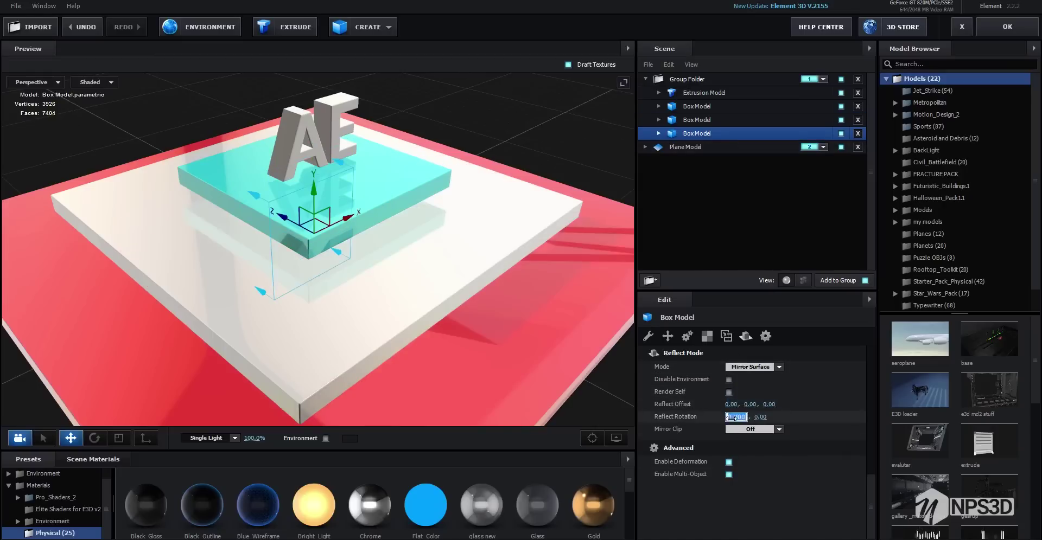
pyautogui.write('270')
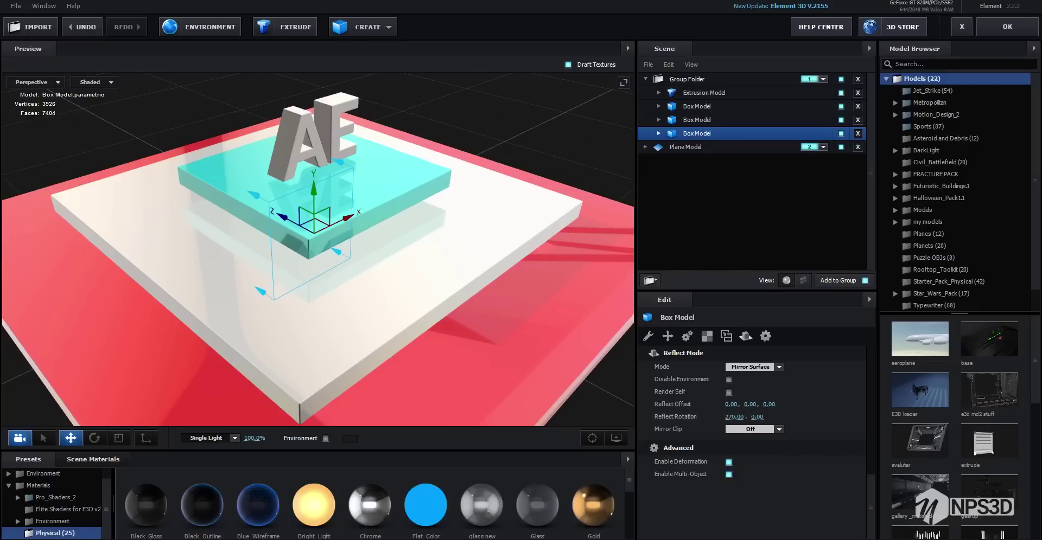
pyautogui.moveTo(418, 294); pyautogui.dragTo(409, 290)
# - Inspect the cyan plate's material settings and examine the mirror reflections of the plates and AE text from several angles
pyautogui.click(92, 459)
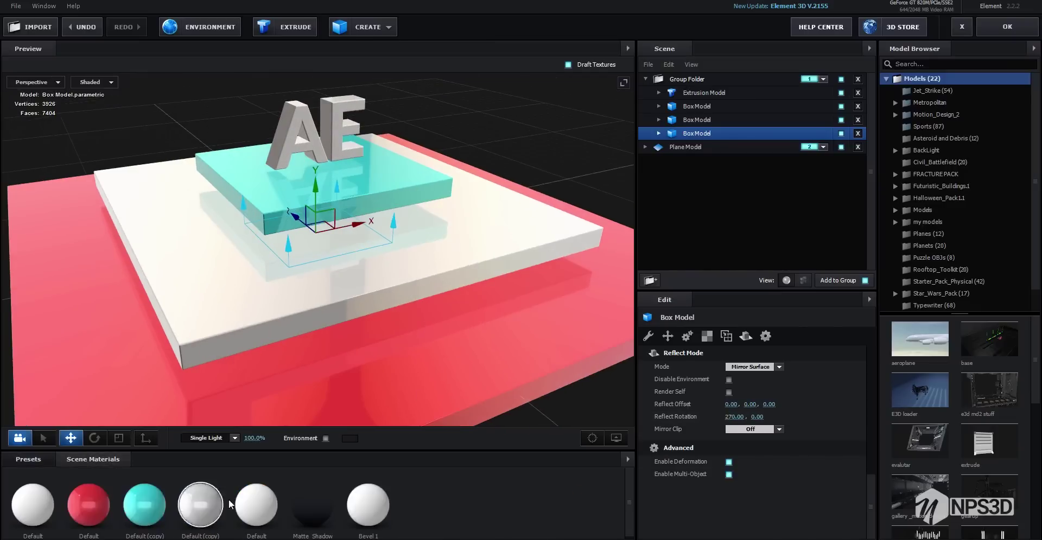
pyautogui.click(145, 504)
pyautogui.scroll(-5, 732, 477)
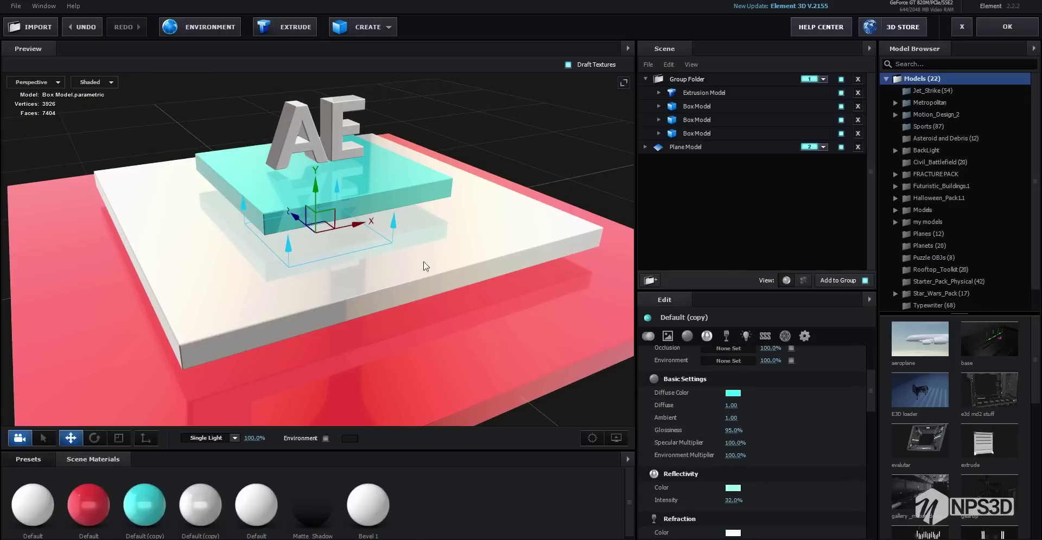
pyautogui.moveTo(440, 294); pyautogui.dragTo(461, 294)
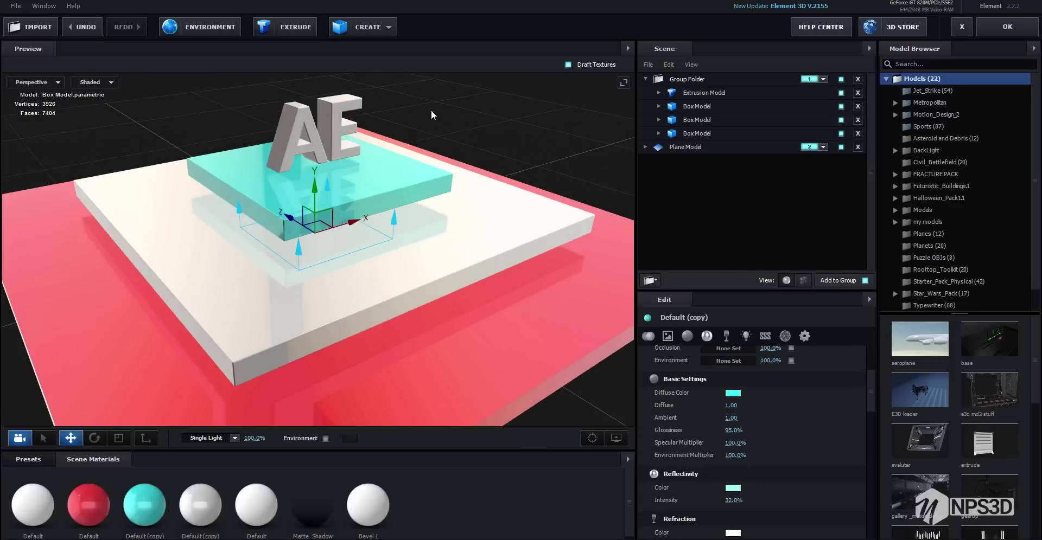
pyautogui.scroll(5, 466, 194)
pyautogui.moveTo(474, 203); pyautogui.dragTo(476, 242)
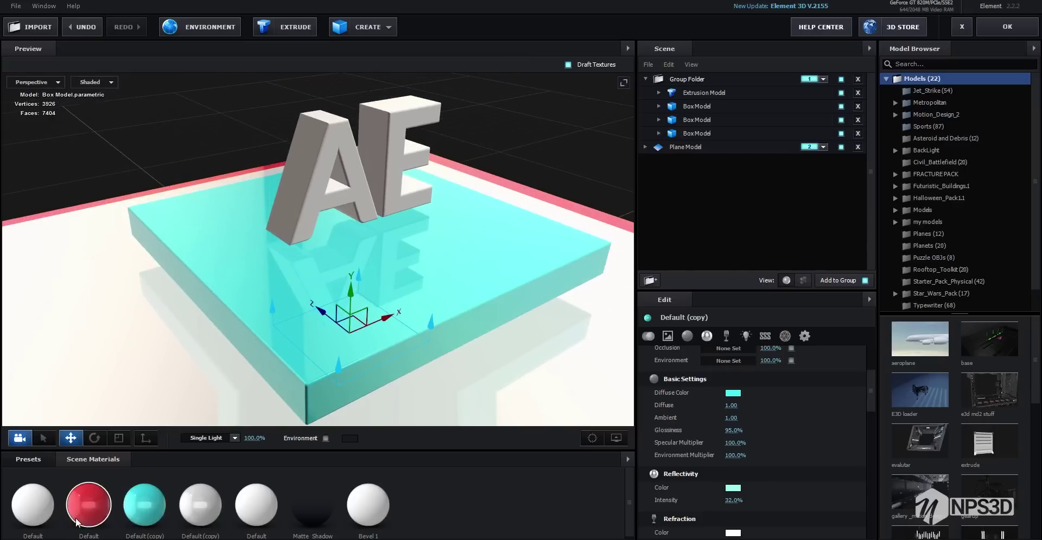
pyautogui.moveTo(77, 522); pyautogui.dragTo(317, 189)
pyautogui.scroll(-3, 381, 210)
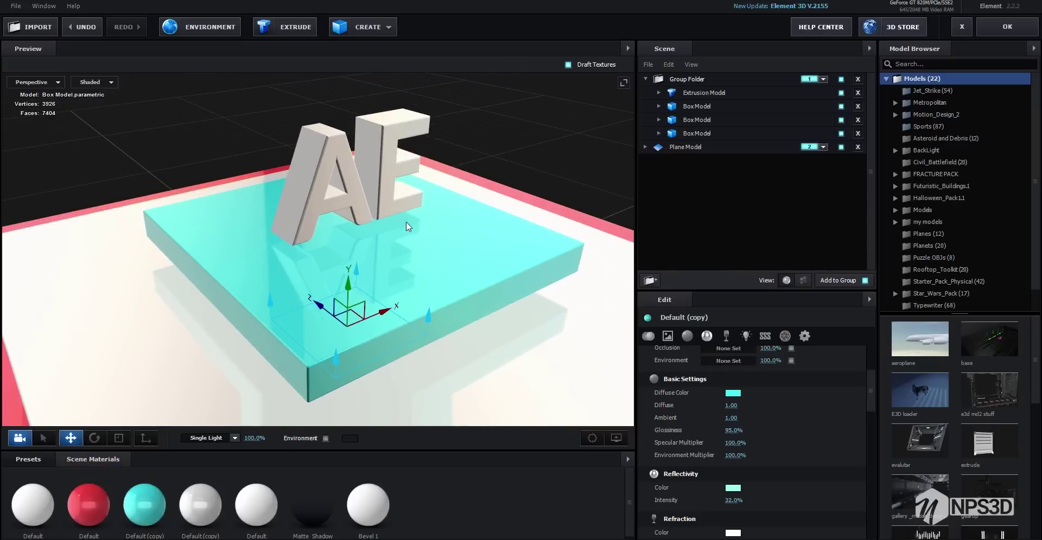
pyautogui.moveTo(407, 225); pyautogui.dragTo(388, 217)
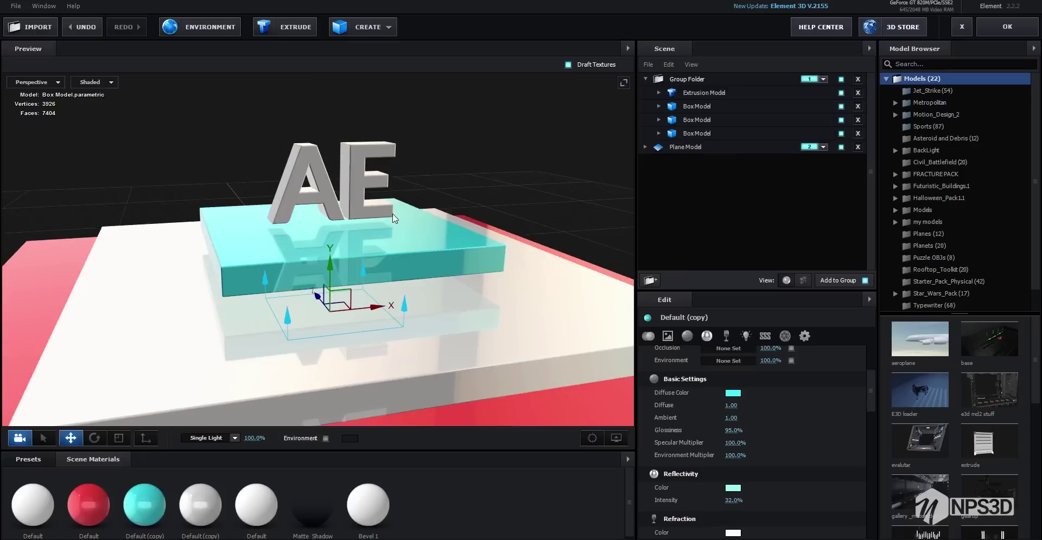
pyautogui.moveTo(392, 218); pyautogui.dragTo(451, 250)
pyautogui.scroll(-4, 440, 272)
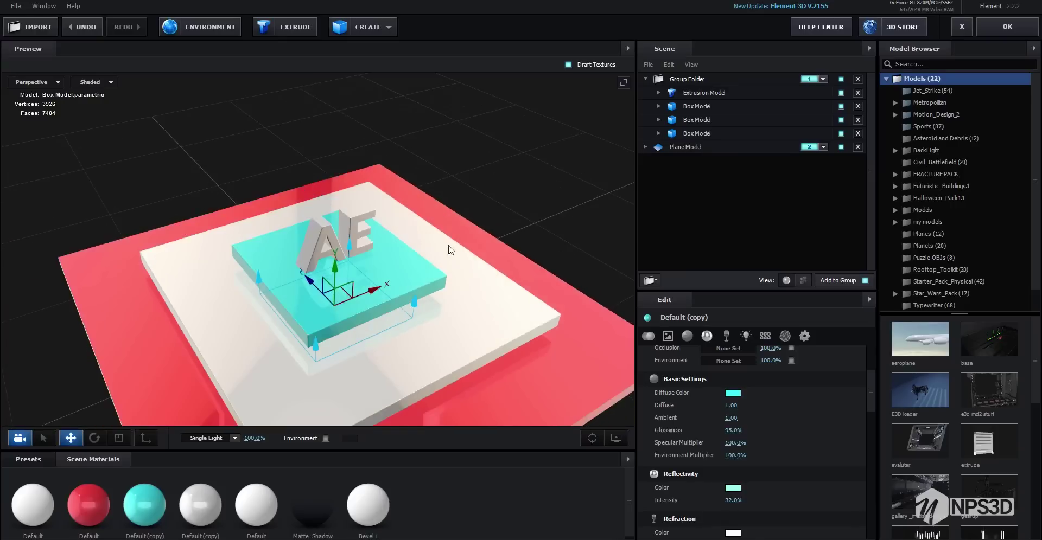
pyautogui.scroll(3, 448, 251)
# - Set the path resolution of the AE extrusion model to Normal
pyautogui.click(704, 92)
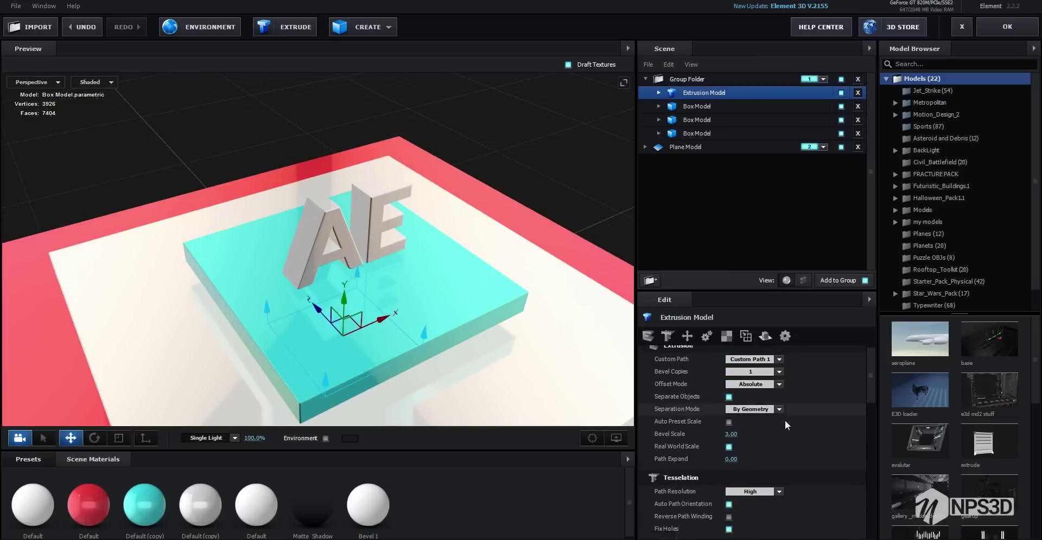
pyautogui.scroll(-2, 784, 421)
pyautogui.scroll(1, 785, 420)
pyautogui.click(770, 348)
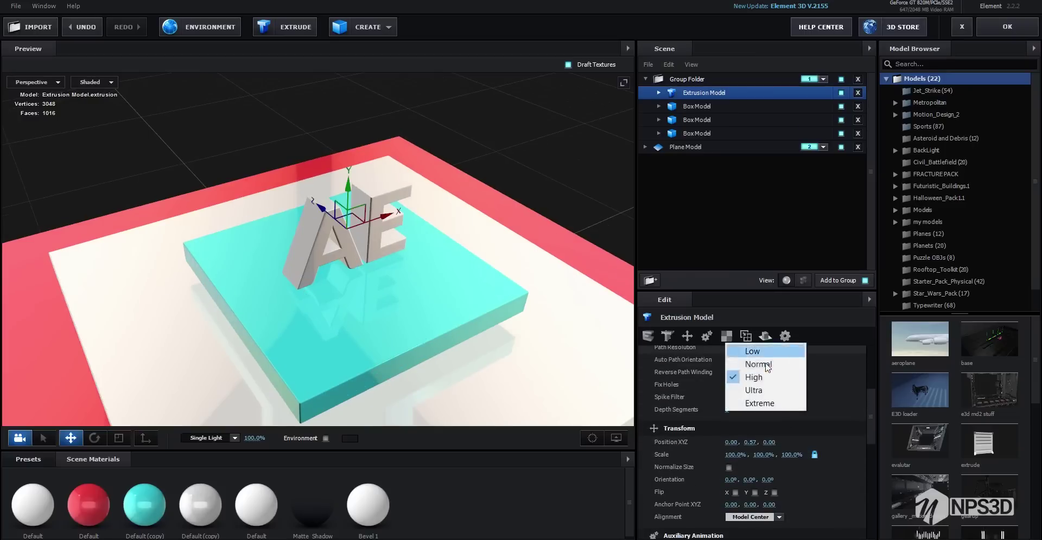
pyautogui.click(775, 363)
pyautogui.moveTo(466, 323)
pyautogui.mouseDown()
pyautogui.moveTo(454, 309)
pyautogui.moveTo(471, 330)
pyautogui.mouseUp()
pyautogui.scroll(-3, 458, 311)
pyautogui.scroll(-3, 467, 322)
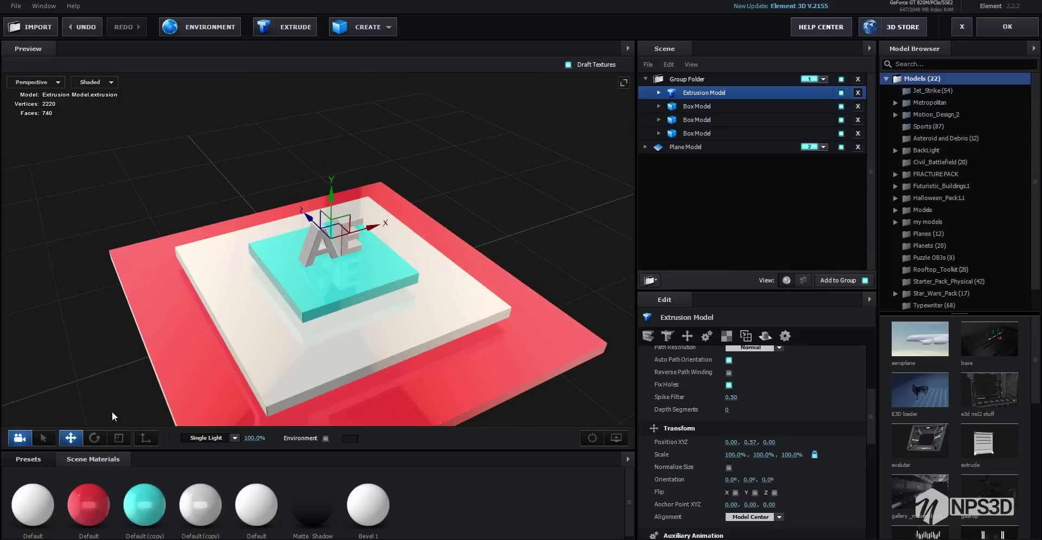
pyautogui.click(28, 459)
pyautogui.doubleClick(61, 487)
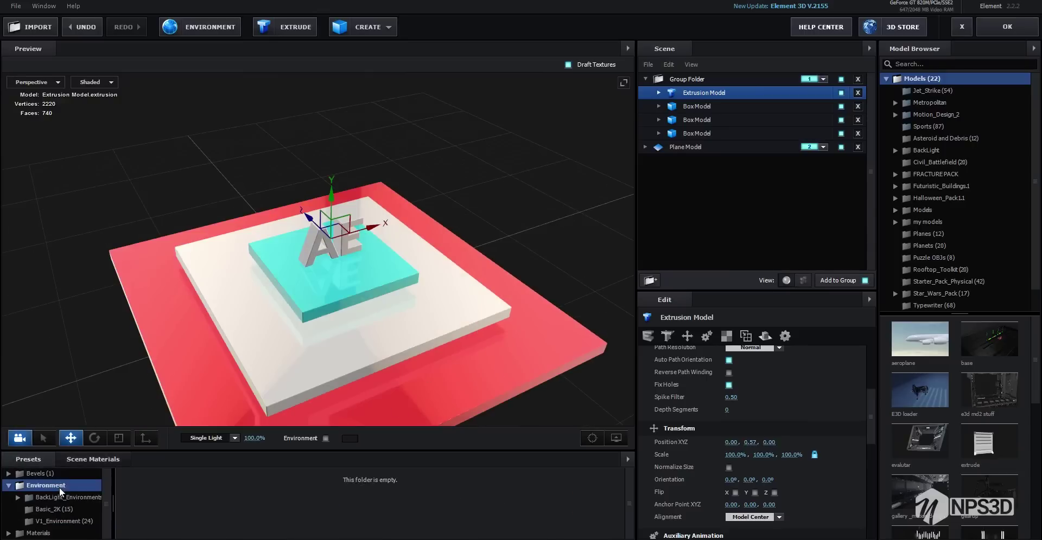
pyautogui.doubleClick(60, 488)
pyautogui.doubleClick(60, 477)
pyautogui.doubleClick(61, 478)
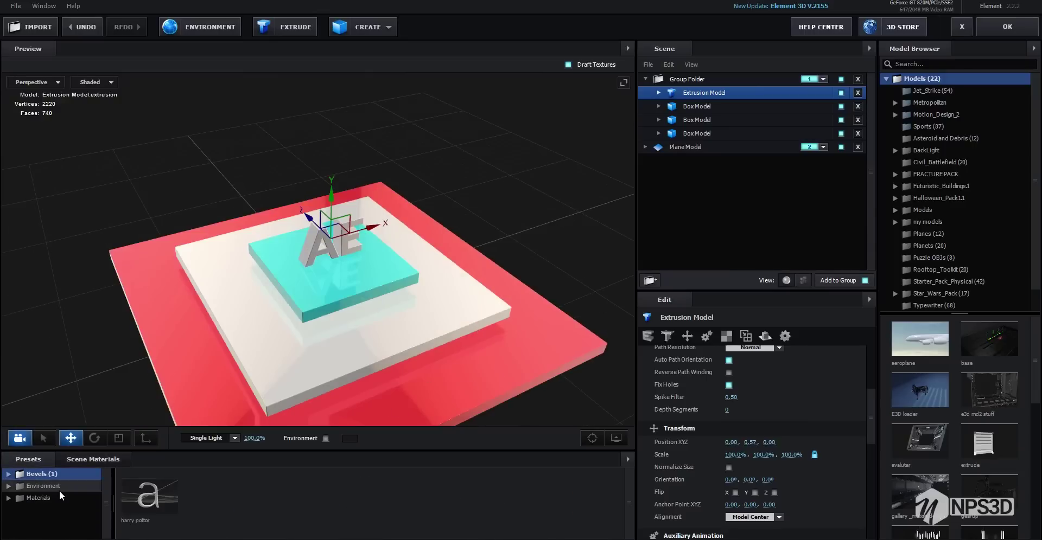
pyautogui.doubleClick(60, 488)
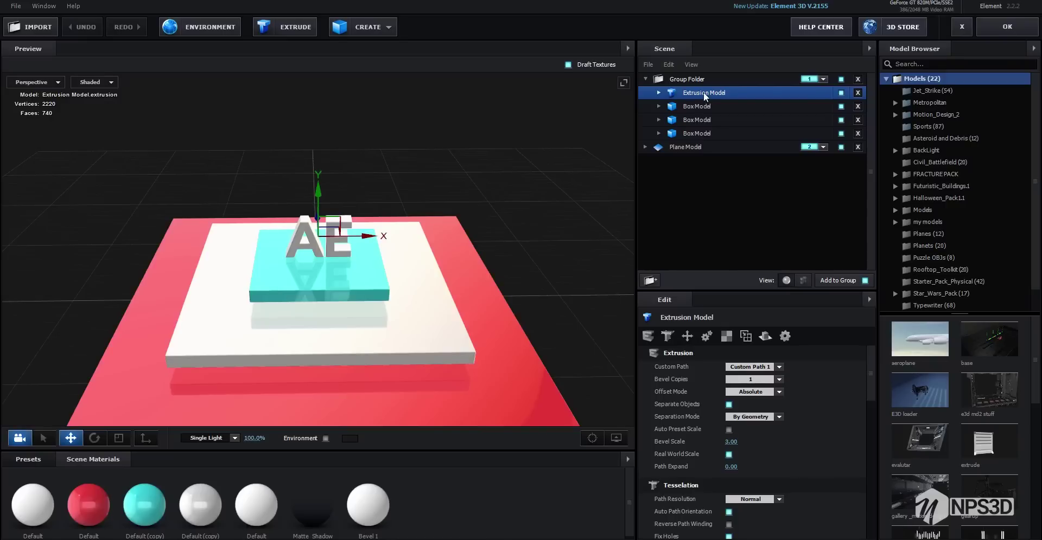
# - Assign the AE extrusion model to auxiliary animation Channel 1 and return to the composition
pyautogui.click(704, 337)
pyautogui.click(744, 368)
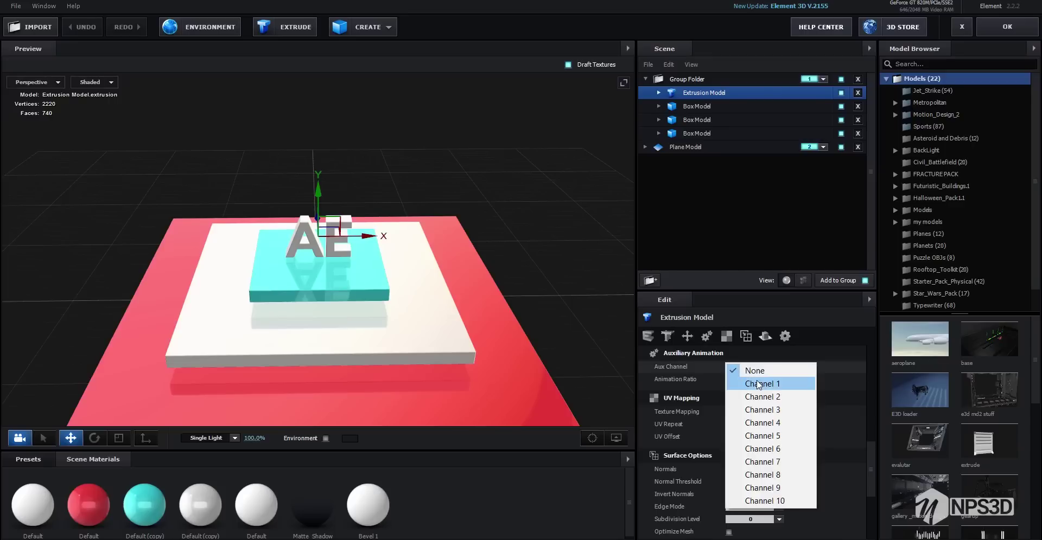
pyautogui.click(739, 380)
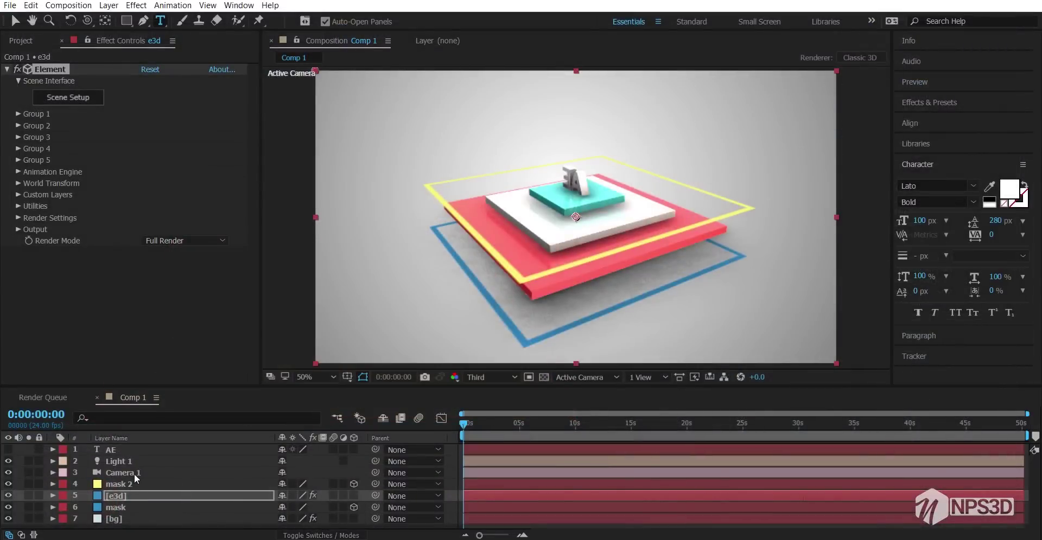
# - Reset the transform of the Camera 1 layer
pyautogui.rightClick(134, 471)
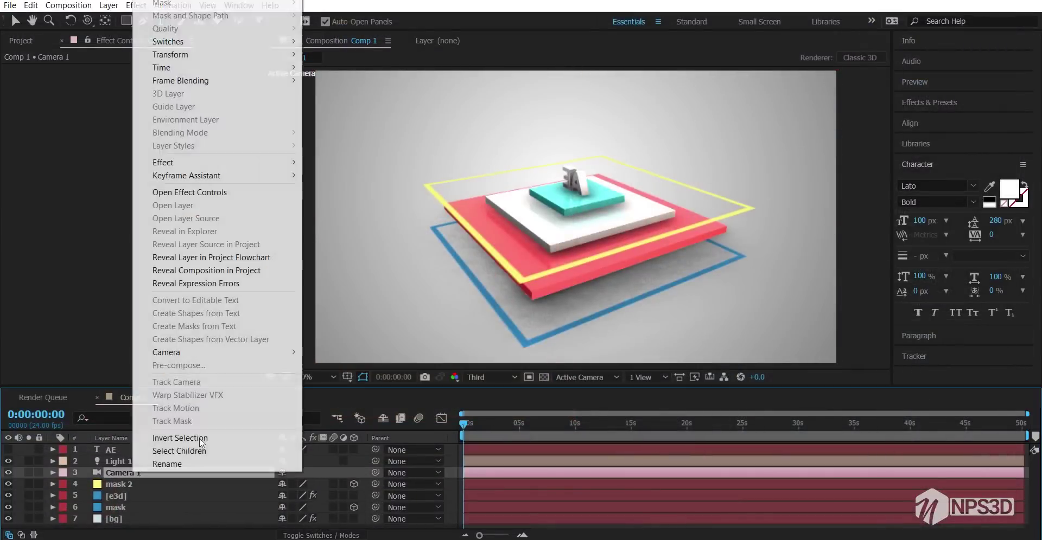
pyautogui.moveTo(197, 61)
pyautogui.click(328, 54)
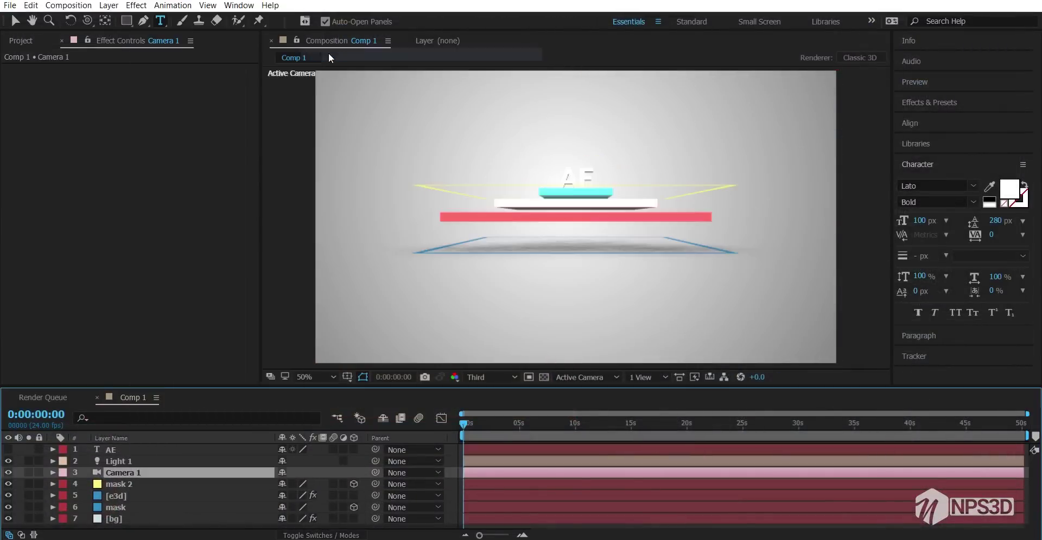
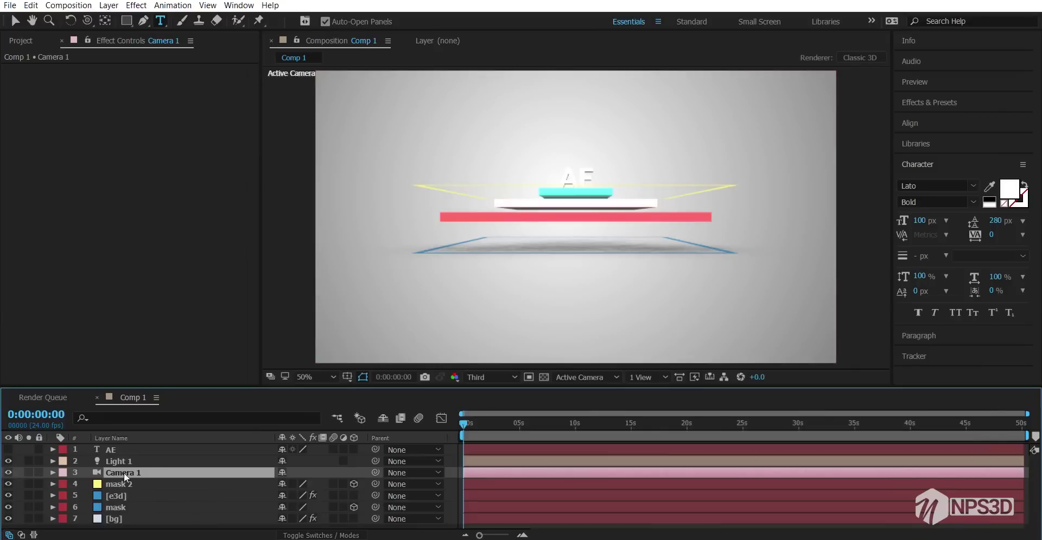
# - On the e3d layer, set Group 1 Aux Channel 1's Y position to -3.48 and keyframe it at 0:00:03:01
pyautogui.click(125, 495)
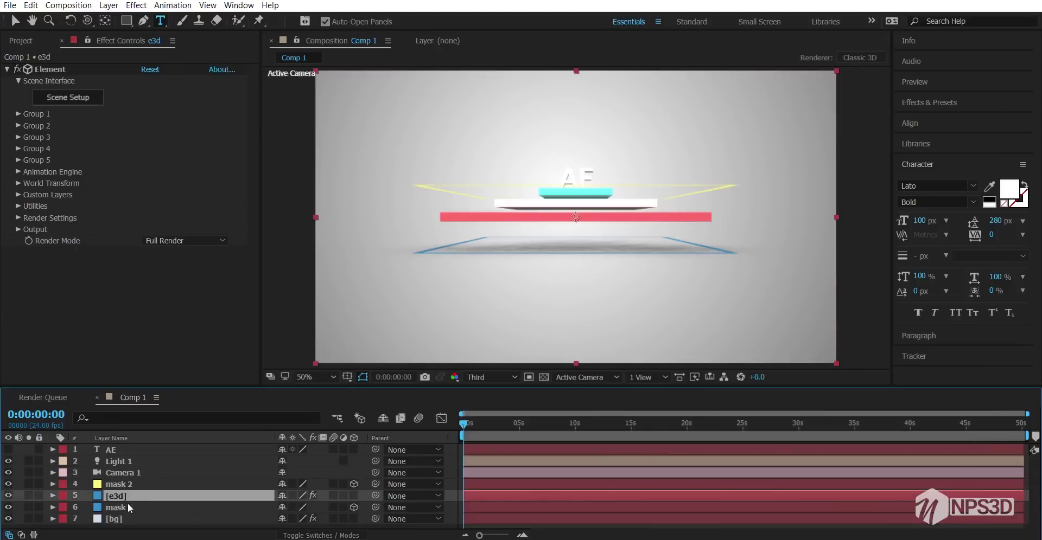
pyautogui.click(19, 114)
pyautogui.click(30, 160)
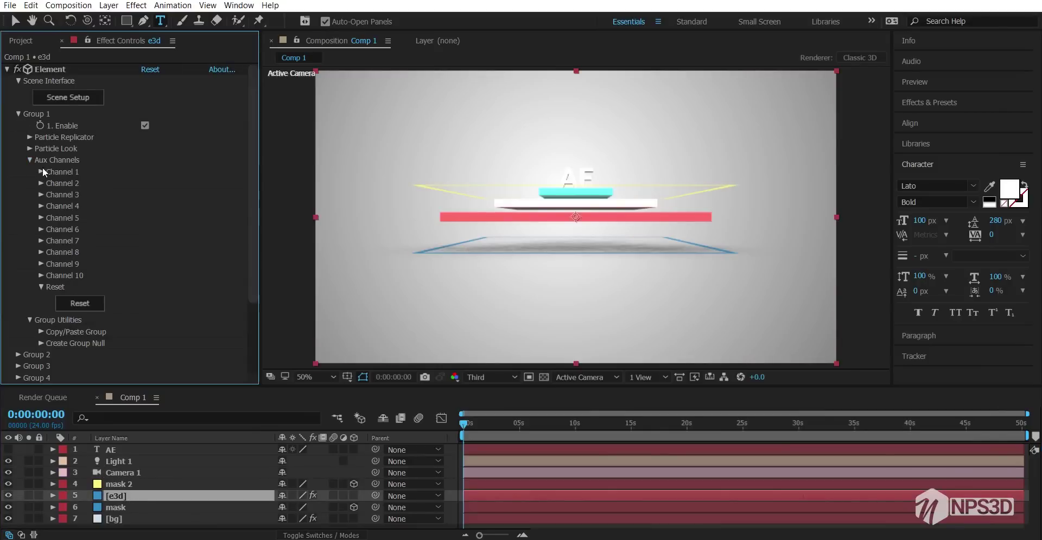
pyautogui.click(42, 171)
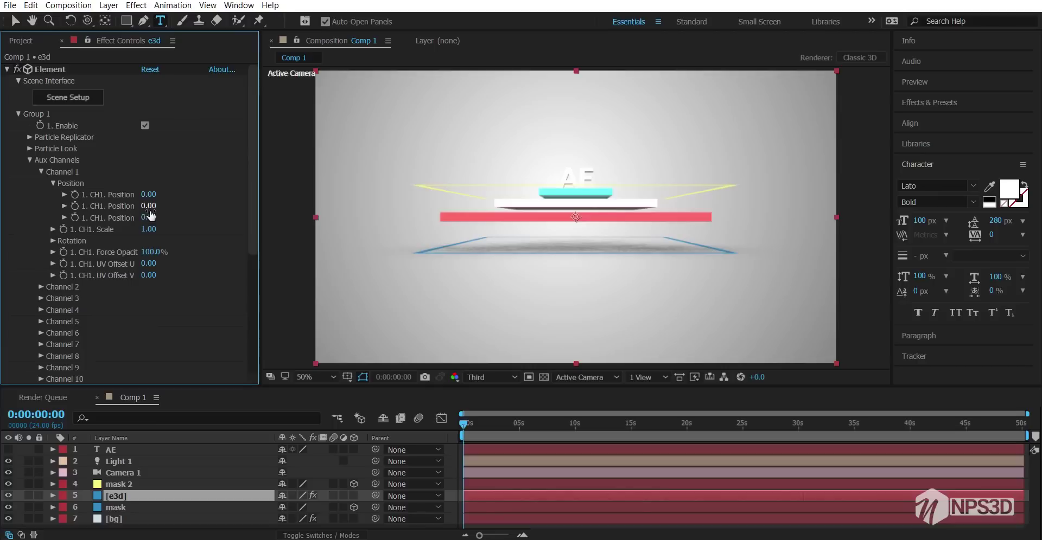
pyautogui.moveTo(148, 208); pyautogui.dragTo(54, 206)
pyautogui.moveTo(149, 208); pyautogui.dragTo(41, 215)
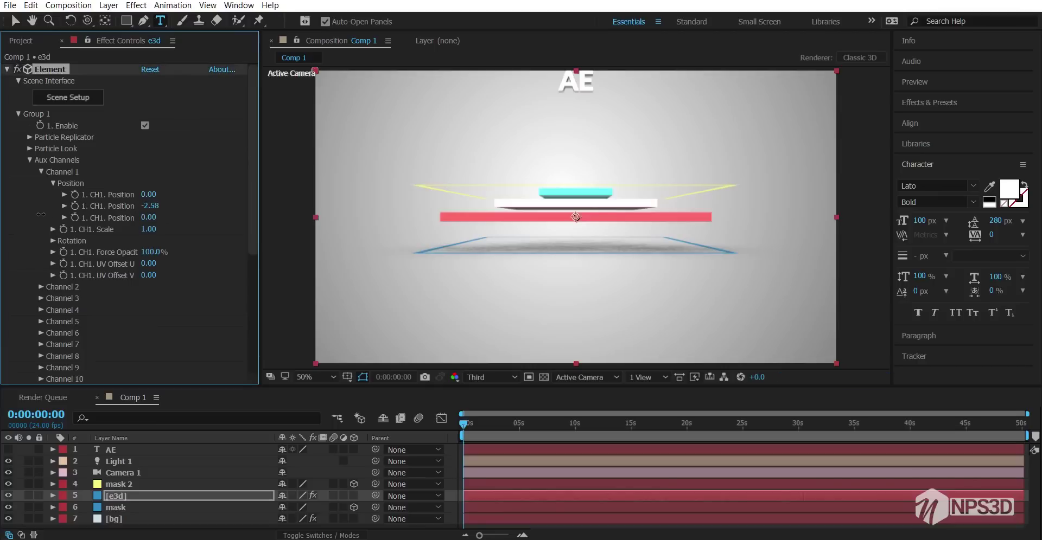
pyautogui.moveTo(149, 209); pyautogui.dragTo(99, 210)
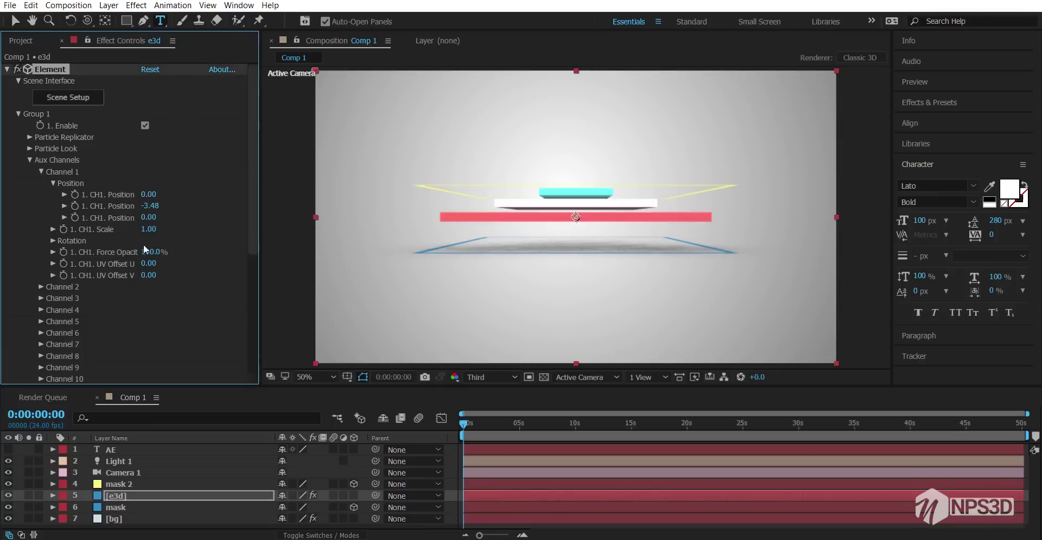
pyautogui.moveTo(519, 425); pyautogui.dragTo(498, 425)
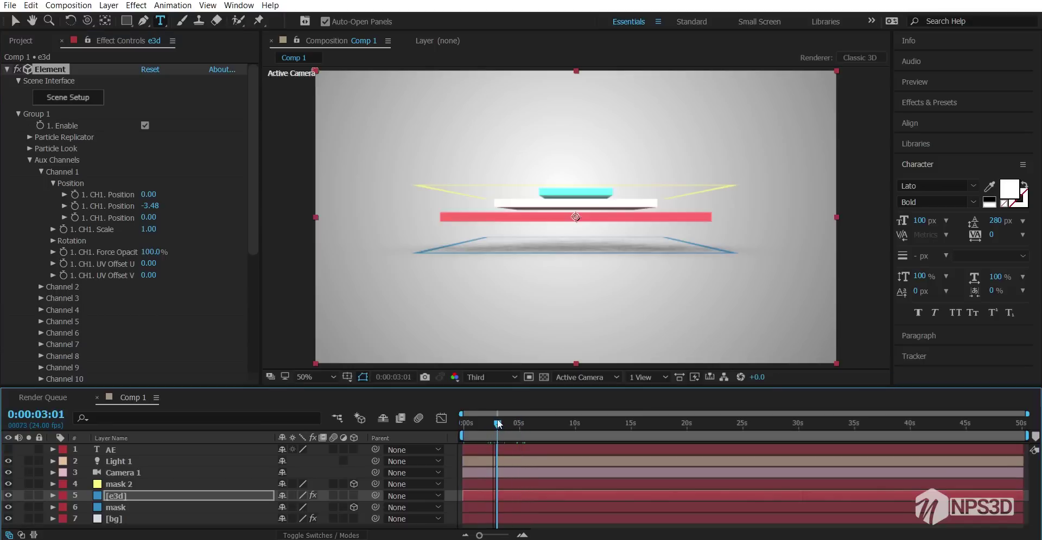
pyautogui.click(76, 207)
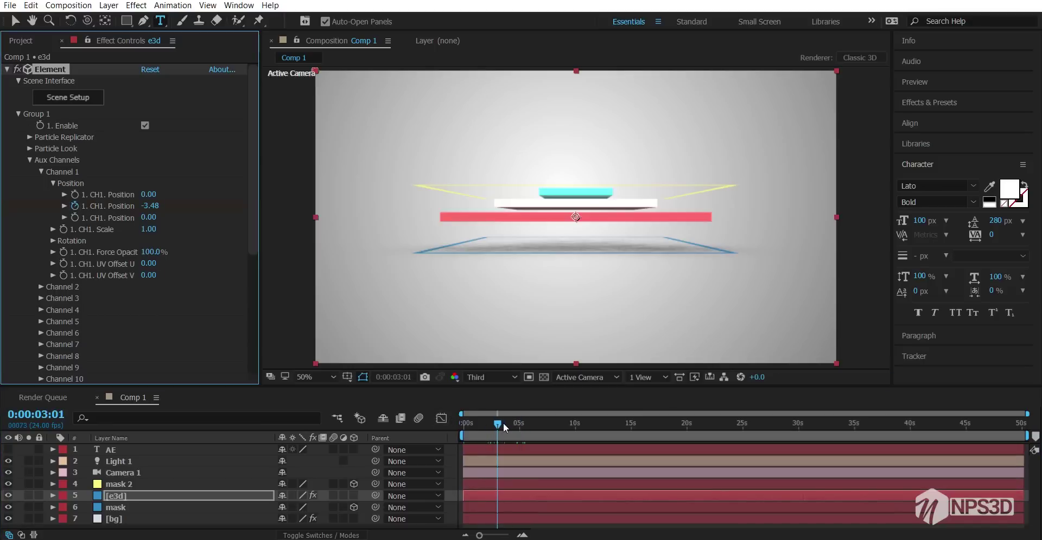
# - At 0:00:05:00, set Channel 1's Y position to -0.05 and reveal the layer's keyframes in the timeline
pyautogui.moveTo(506, 424); pyautogui.dragTo(519, 425)
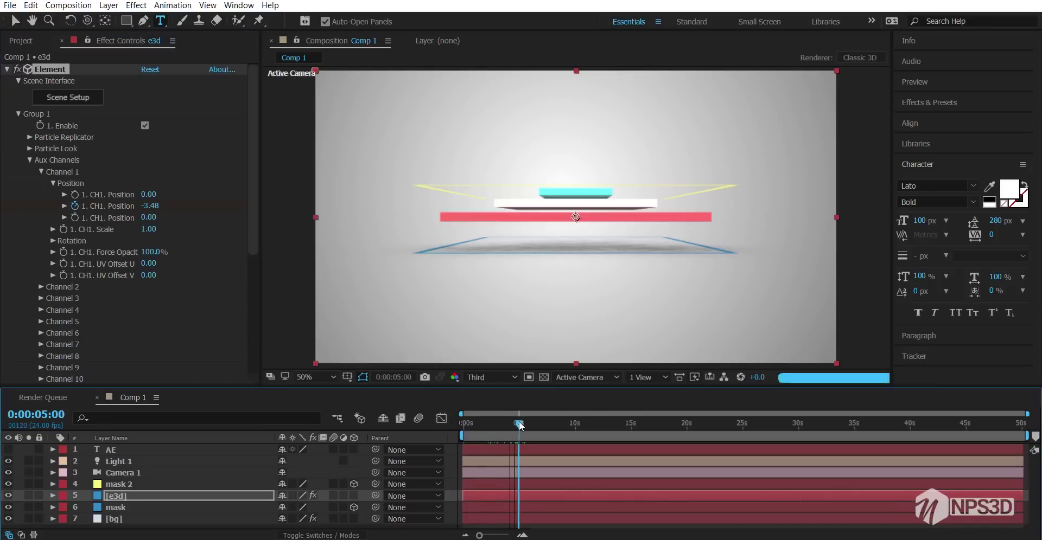
pyautogui.click(151, 206)
pyautogui.write('0')
pyautogui.press('Return')
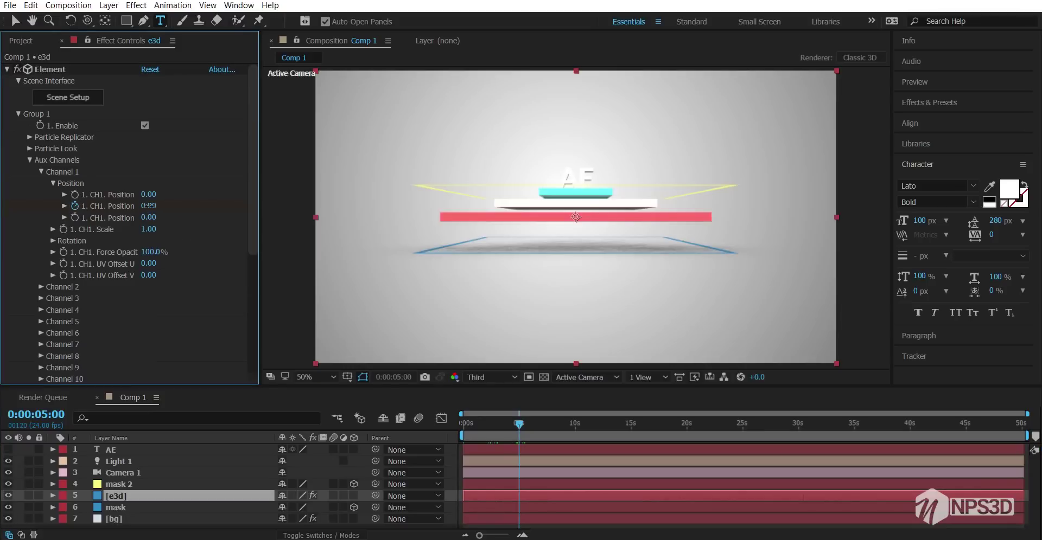
pyautogui.moveTo(147, 205); pyautogui.dragTo(145, 205)
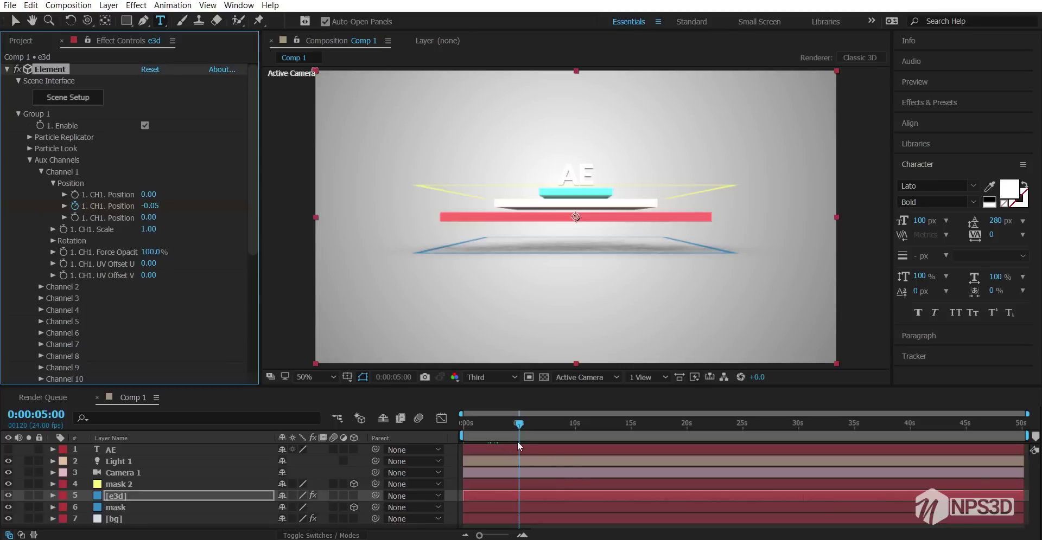
pyautogui.press('u')
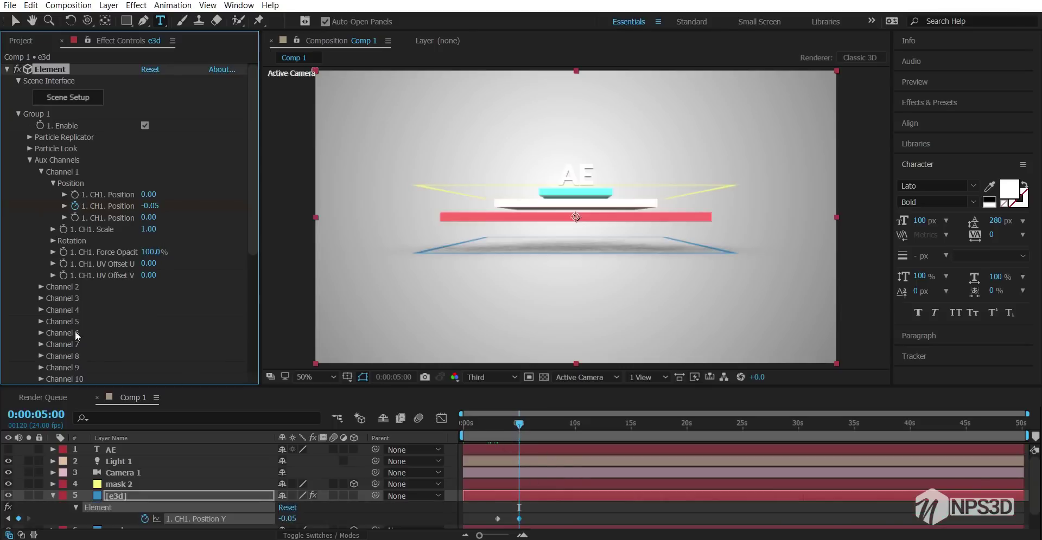
# - Keyframe Channel 1's Y rotation at 0:00:03:01 with a value of 2 full revolutions
pyautogui.click(52, 240)
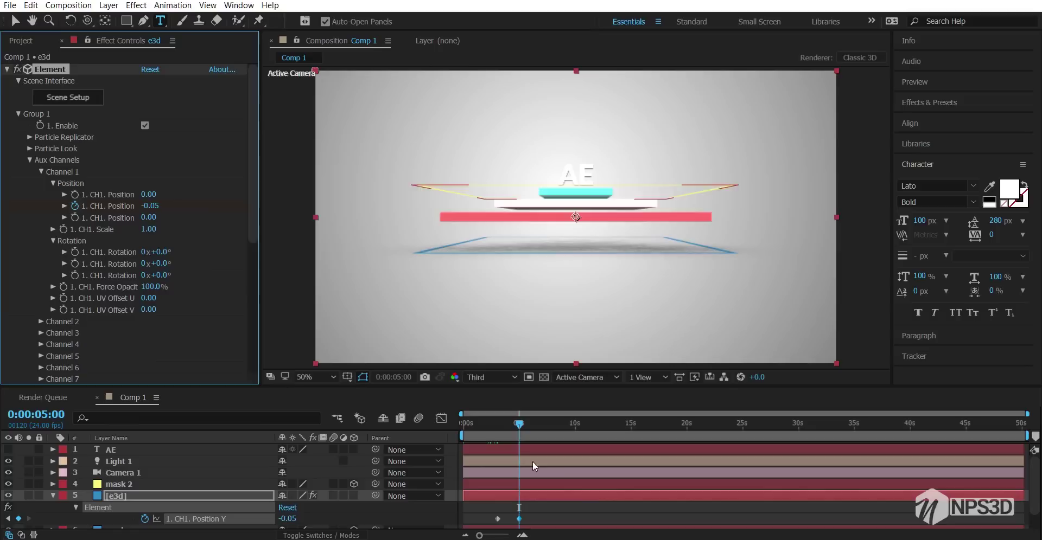
pyautogui.moveTo(518, 424); pyautogui.dragTo(497, 427)
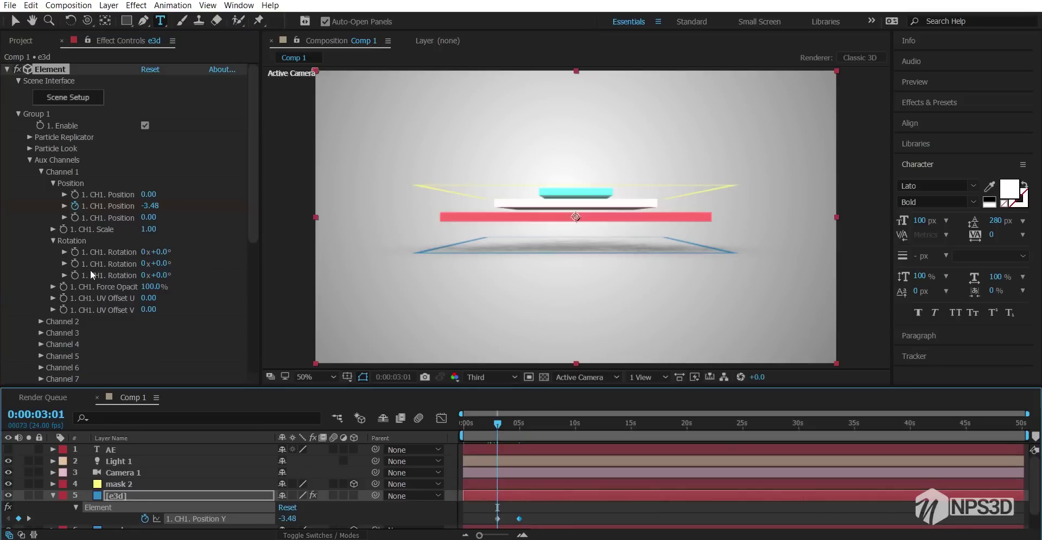
pyautogui.click(75, 264)
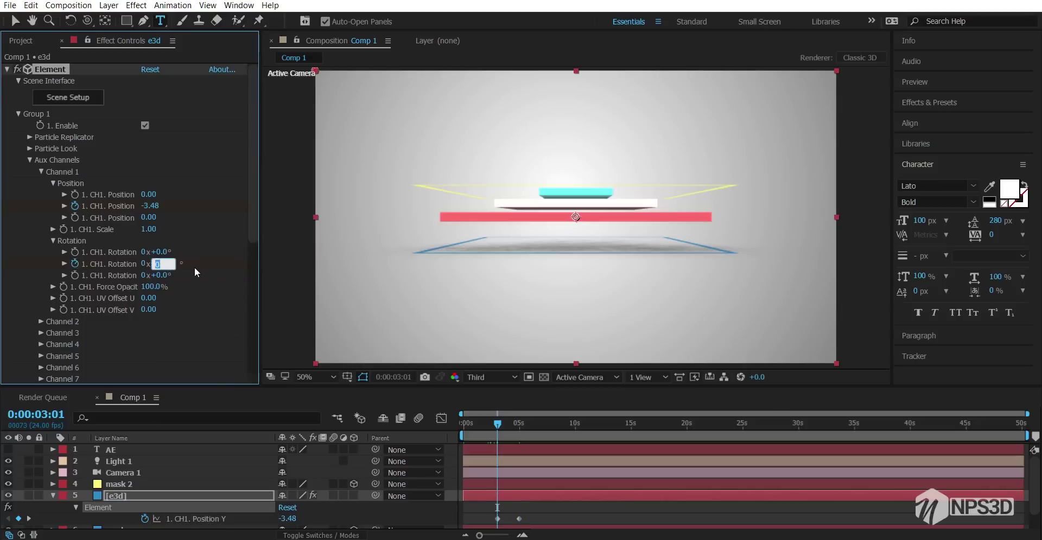
pyautogui.write('1')
pyautogui.press('Return')
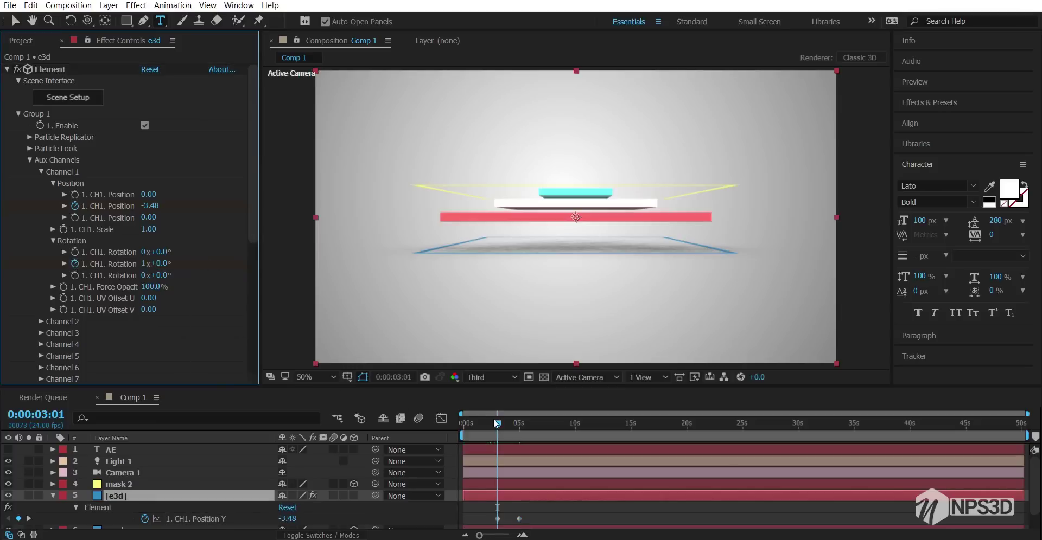
pyautogui.click(145, 264)
pyautogui.write('2')
pyautogui.press('Return')
# - At 0:00:05:00, set Channel 1's Y rotation to 0 revolutions
pyautogui.click(519, 425)
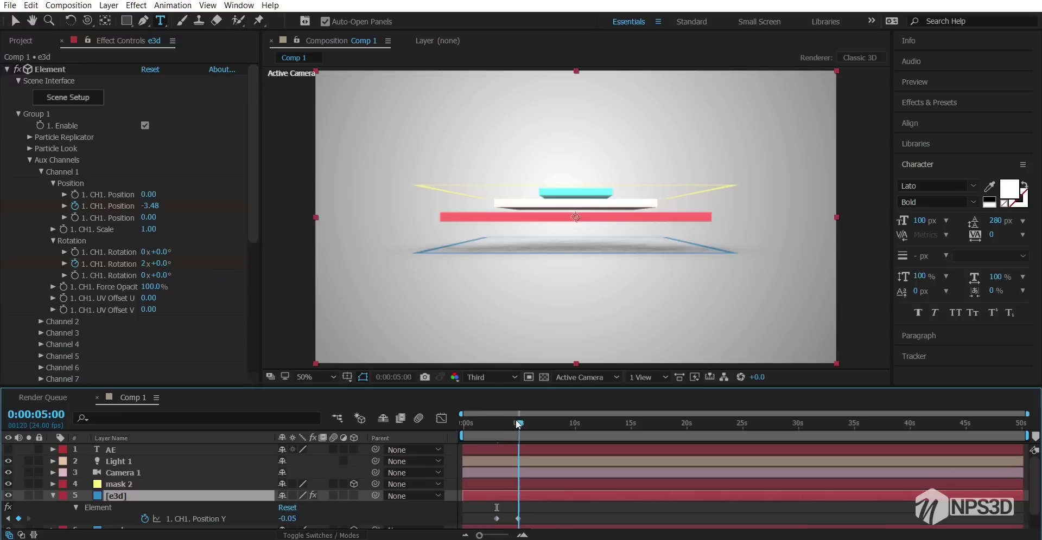
pyautogui.click(143, 264)
pyautogui.write('0')
pyautogui.press('Return')
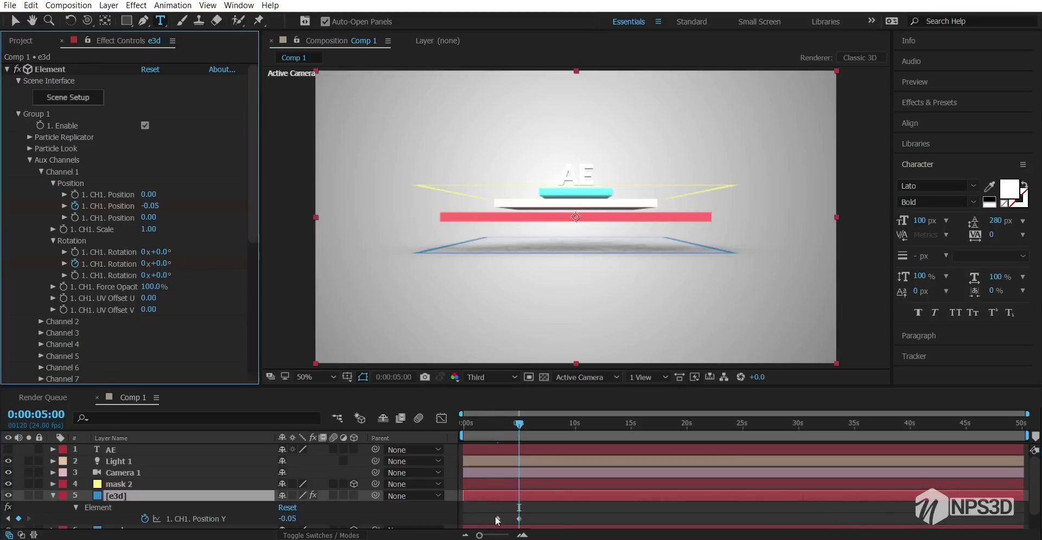
# - Reveal all of the e3d layer's keyframes in an enlarged timeline and apply Easy Ease to the Channel 1 Position Y and Rotation Y keyframes
pyautogui.press('`')
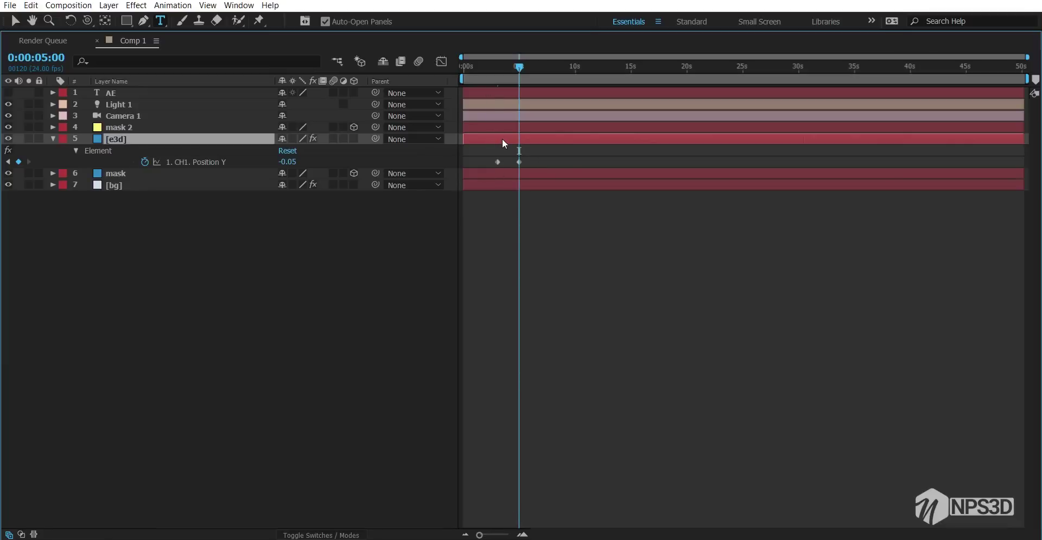
pyautogui.click(528, 164)
pyautogui.press('u')
pyautogui.press('u')
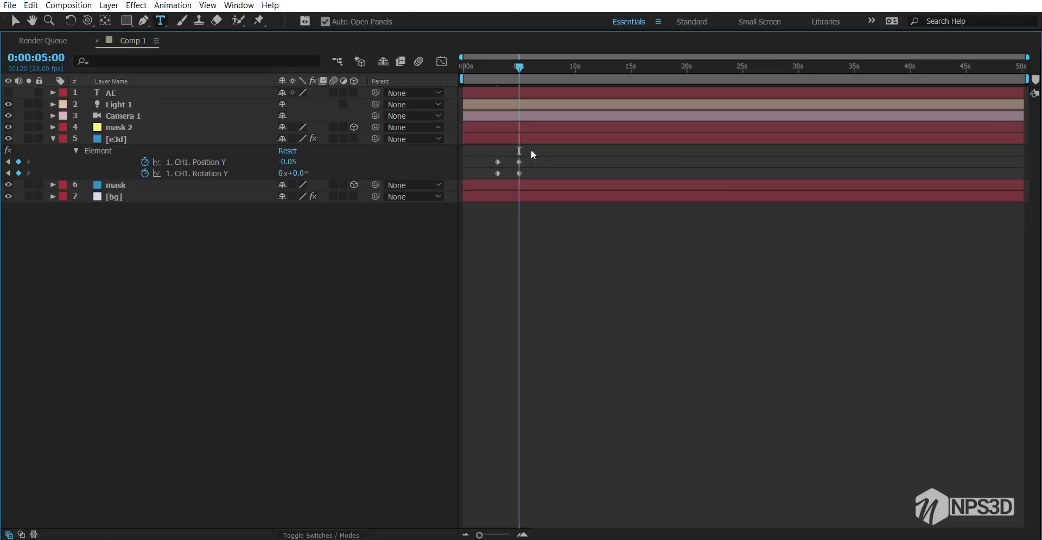
pyautogui.click(495, 537)
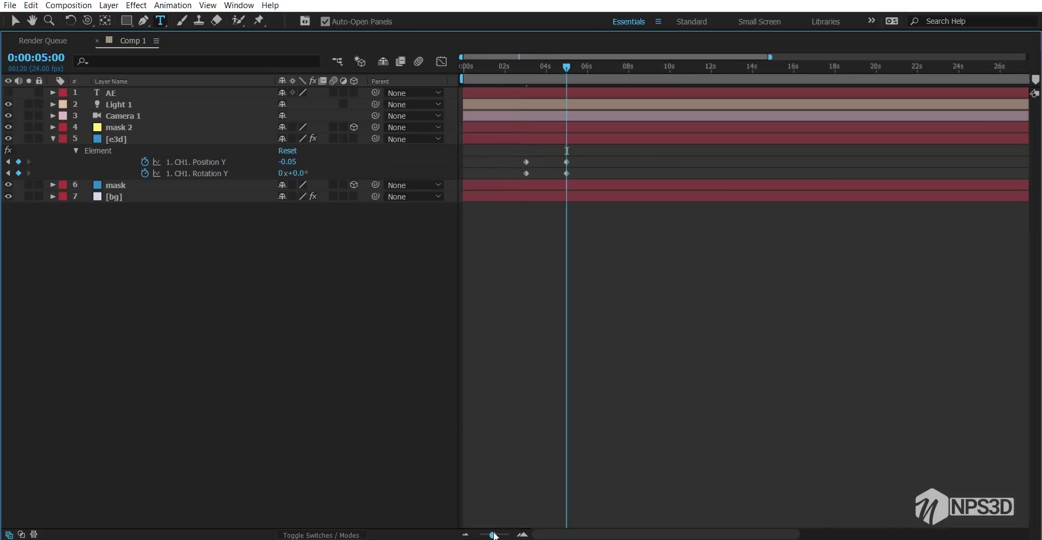
pyautogui.moveTo(592, 158); pyautogui.dragTo(518, 175)
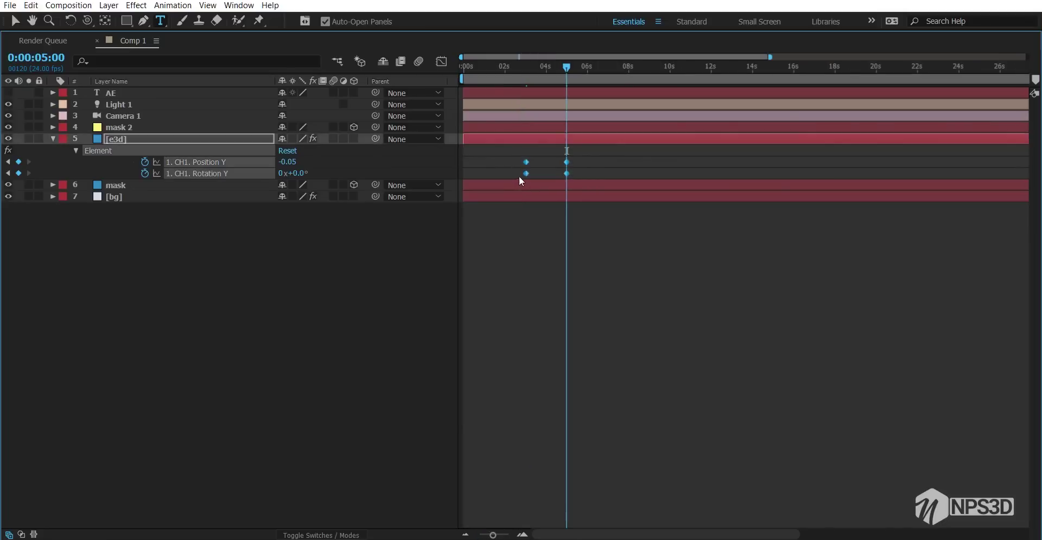
pyautogui.rightClick(525, 168)
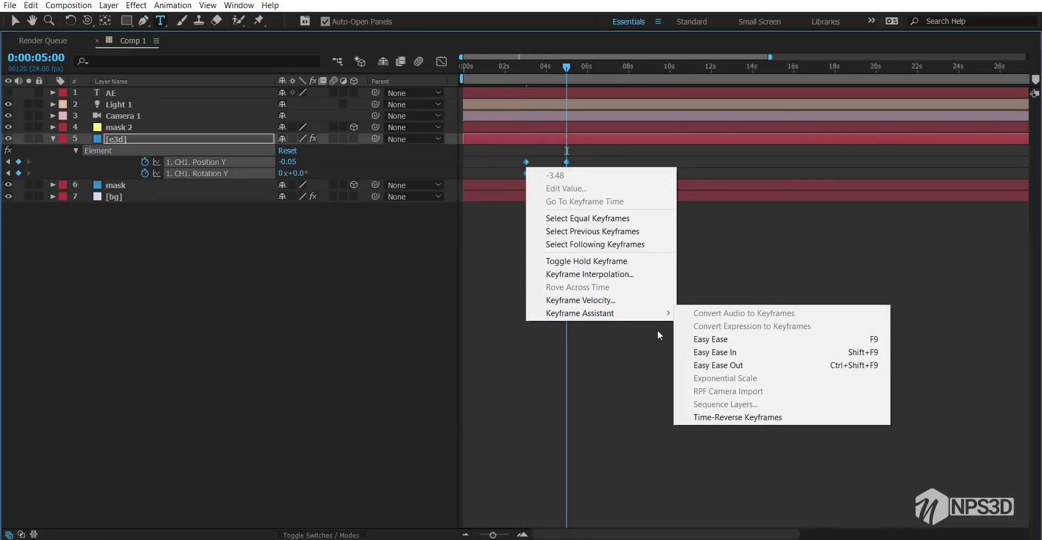
pyautogui.moveTo(646, 315)
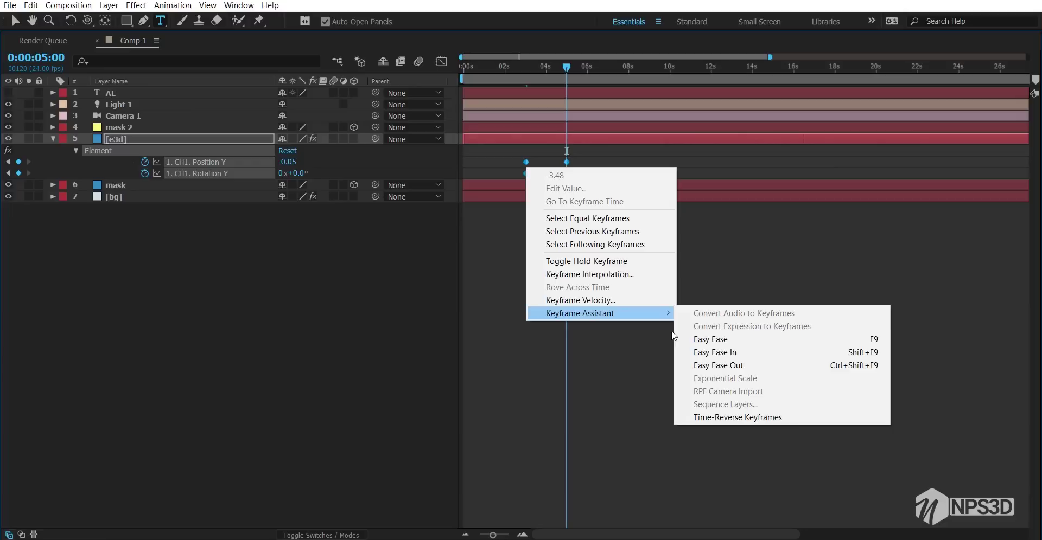
pyautogui.click(705, 339)
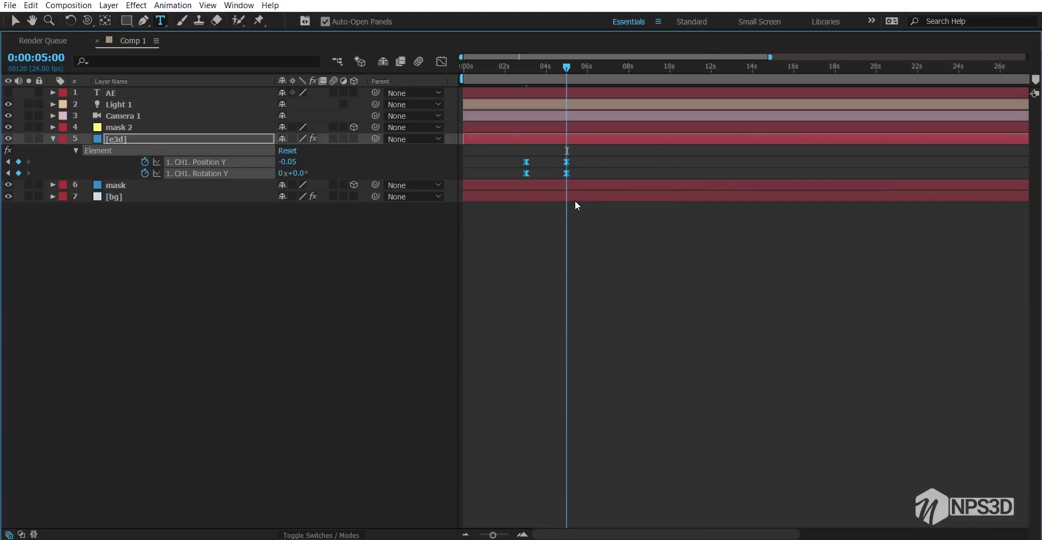
pyautogui.click(441, 62)
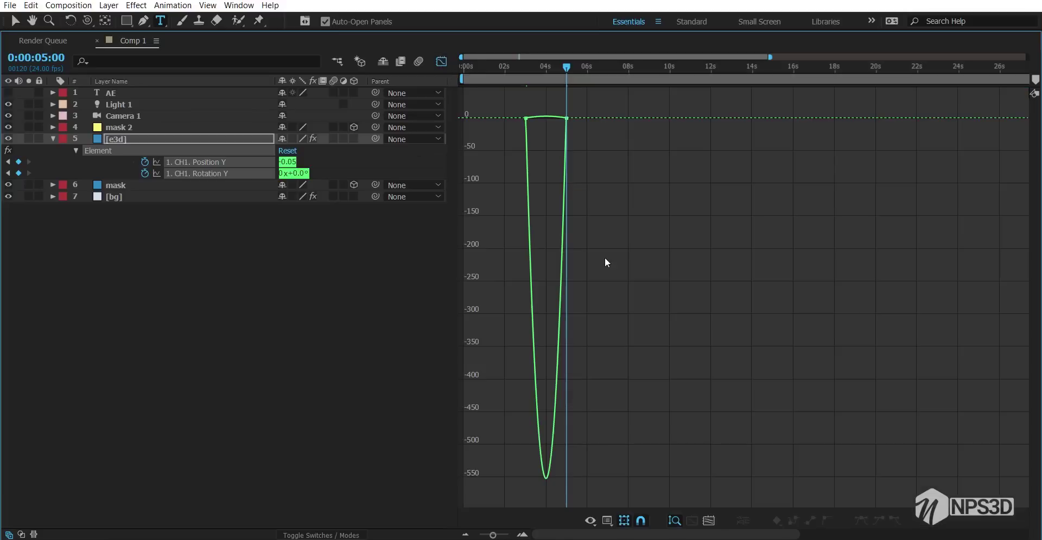
pyautogui.moveTo(598, 159); pyautogui.dragTo(538, 103)
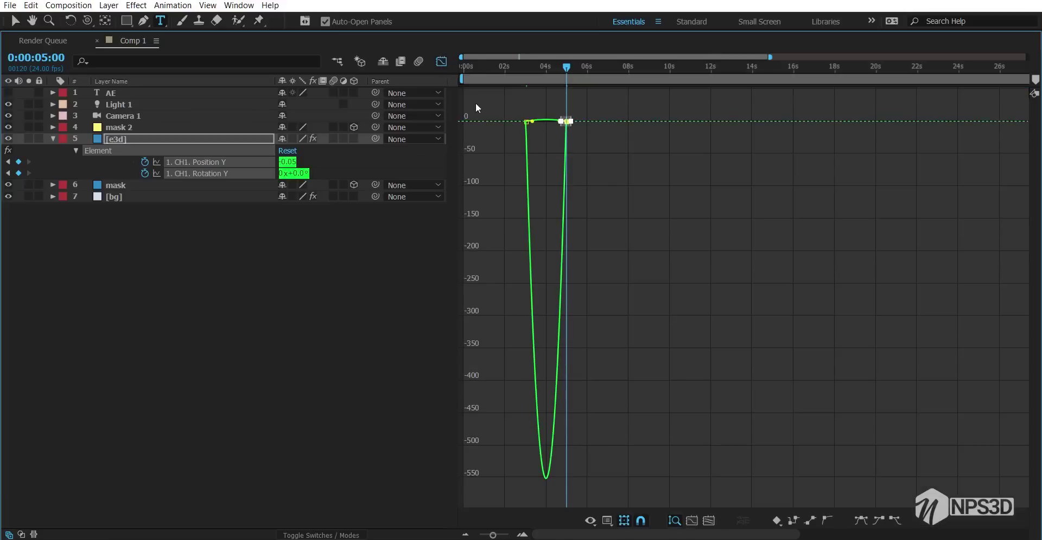
pyautogui.click(440, 61)
pyautogui.click(569, 269)
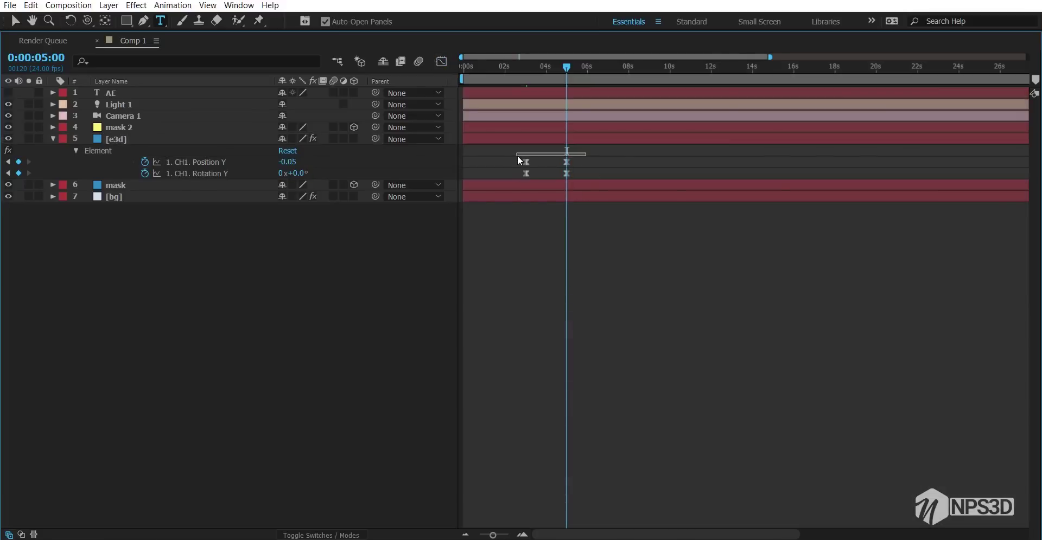
# - Lengthen the ease into the final Channel 1 Position Y keyframe on its speed graph
pyautogui.moveTo(516, 155); pyautogui.dragTo(516, 159)
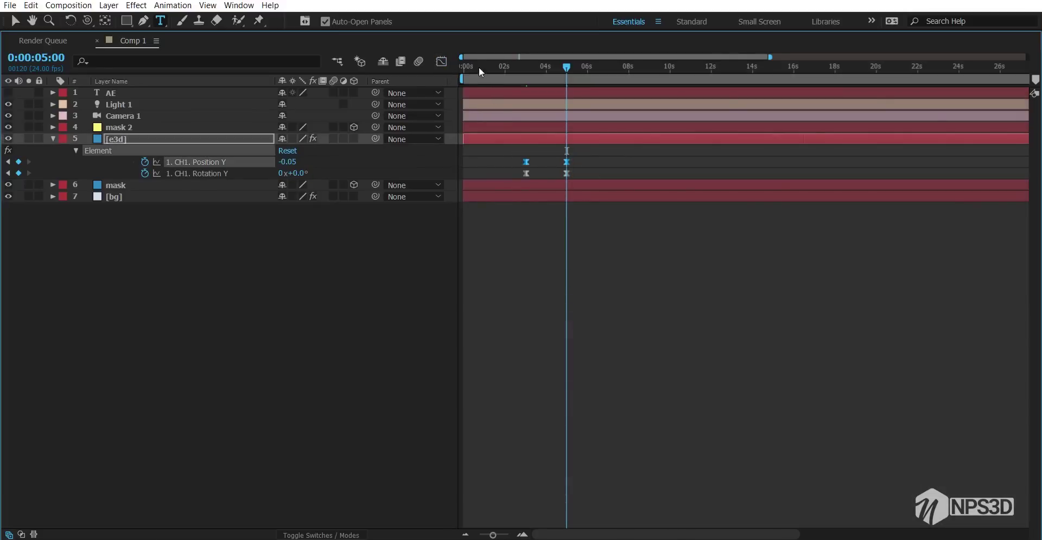
pyautogui.click(442, 62)
pyautogui.moveTo(572, 474); pyautogui.dragTo(546, 480)
pyautogui.click(441, 61)
# - Reshape Channel 1 Rotation Y's speed curve to peak near its first keyframe, and restore the normal panel layout with the e3d properties collapsed
pyautogui.moveTo(580, 169); pyautogui.dragTo(525, 175)
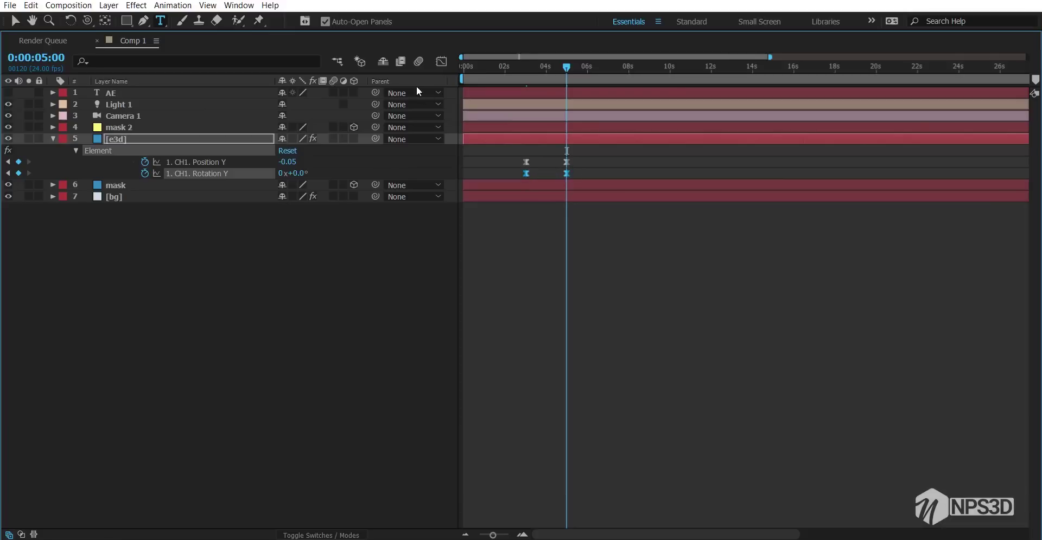
pyautogui.click(442, 62)
pyautogui.moveTo(588, 141); pyautogui.dragTo(531, 120)
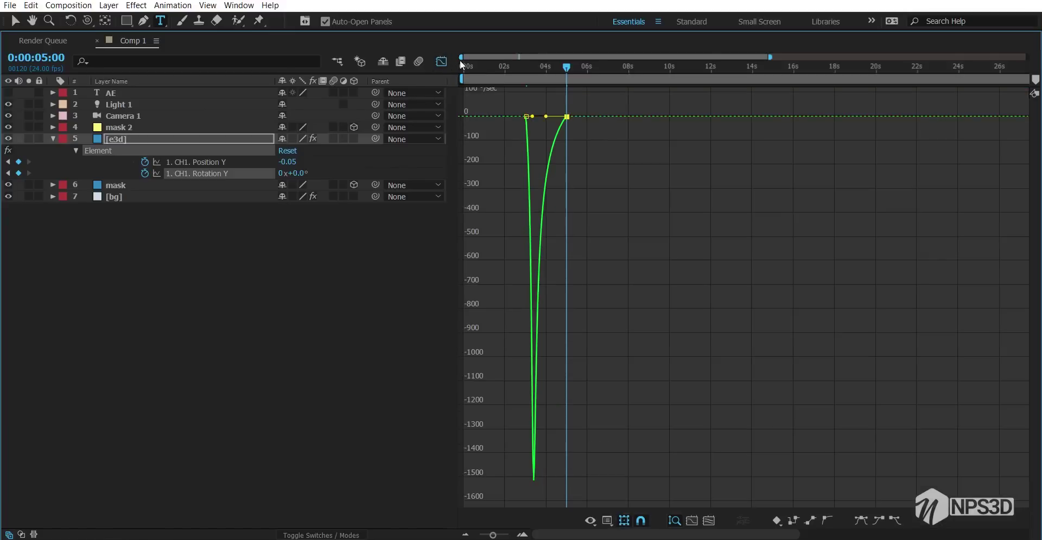
pyautogui.click(442, 61)
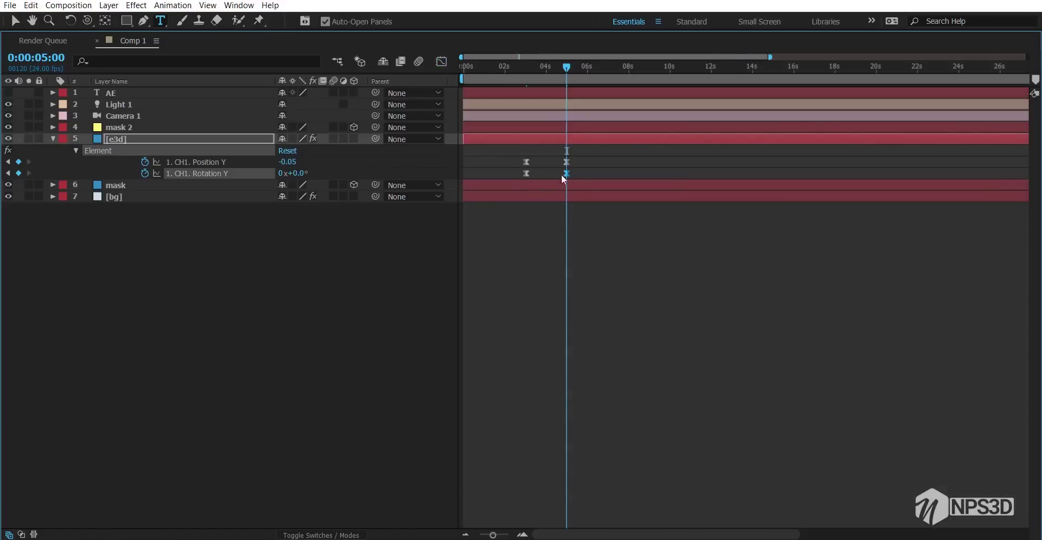
pyautogui.press('u')
pyautogui.press('`')
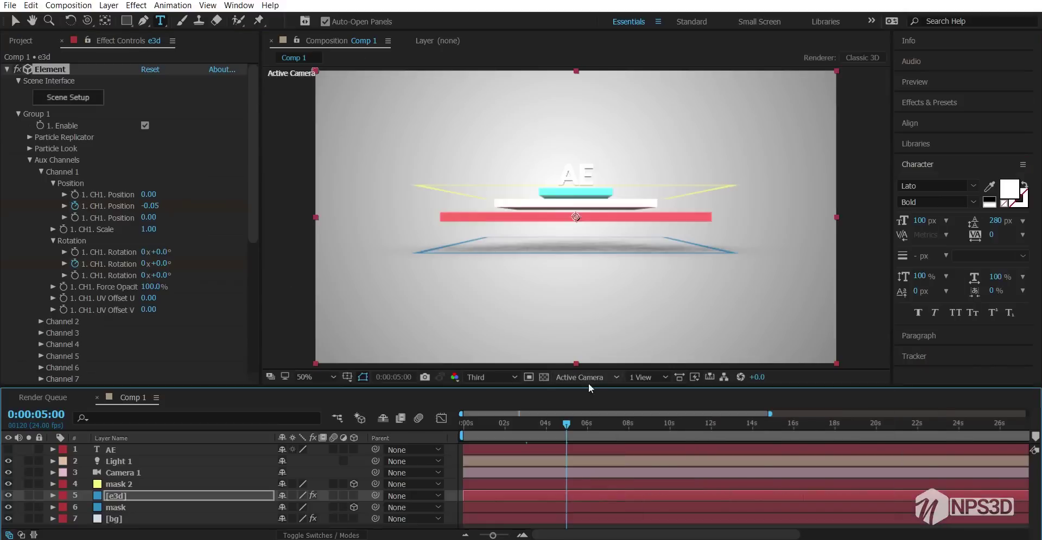
# - Reveal Camera 1's Point of Interest and Position and keyframe both at 0:00:00:00
pyautogui.click(125, 484)
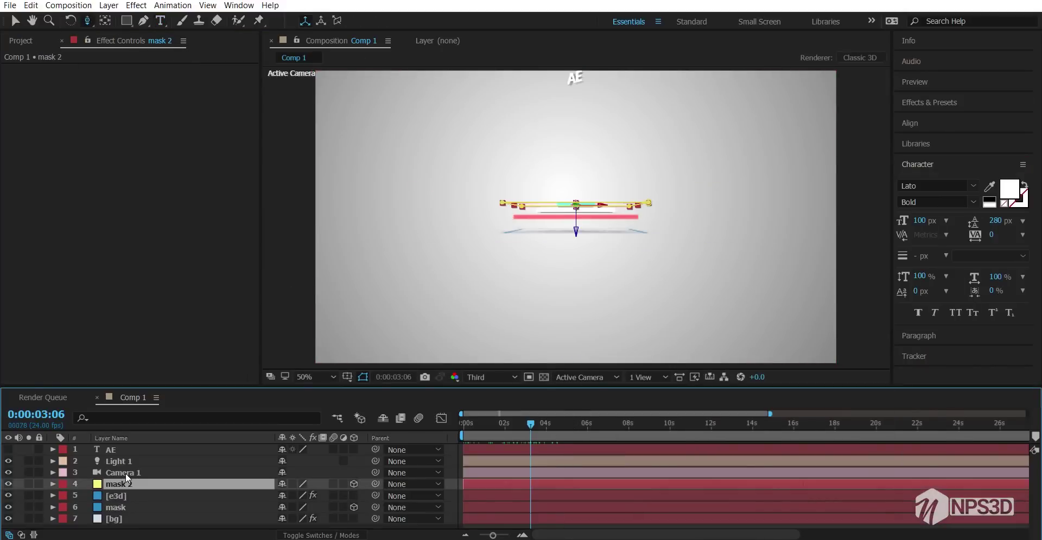
pyautogui.click(126, 473)
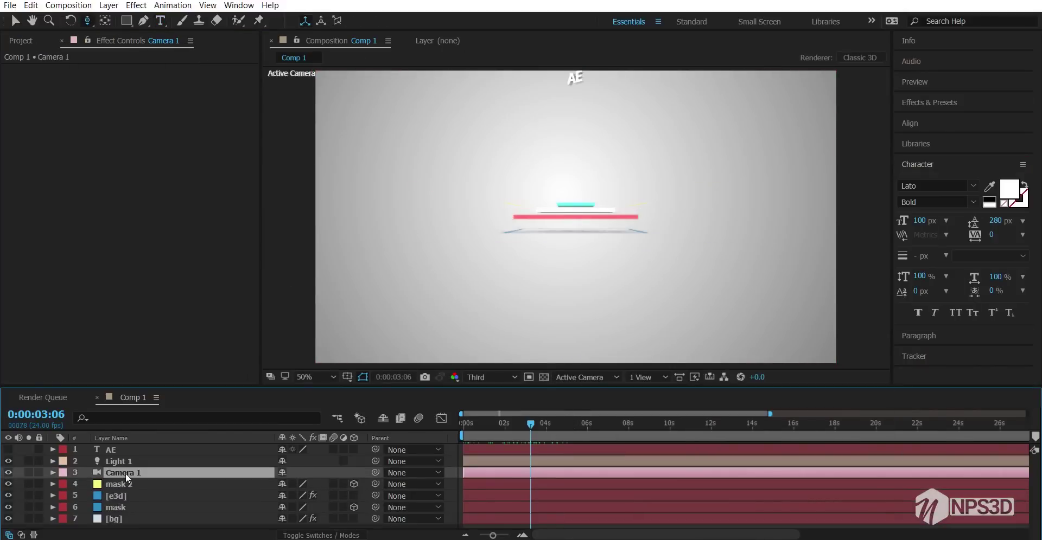
pyautogui.press('p')
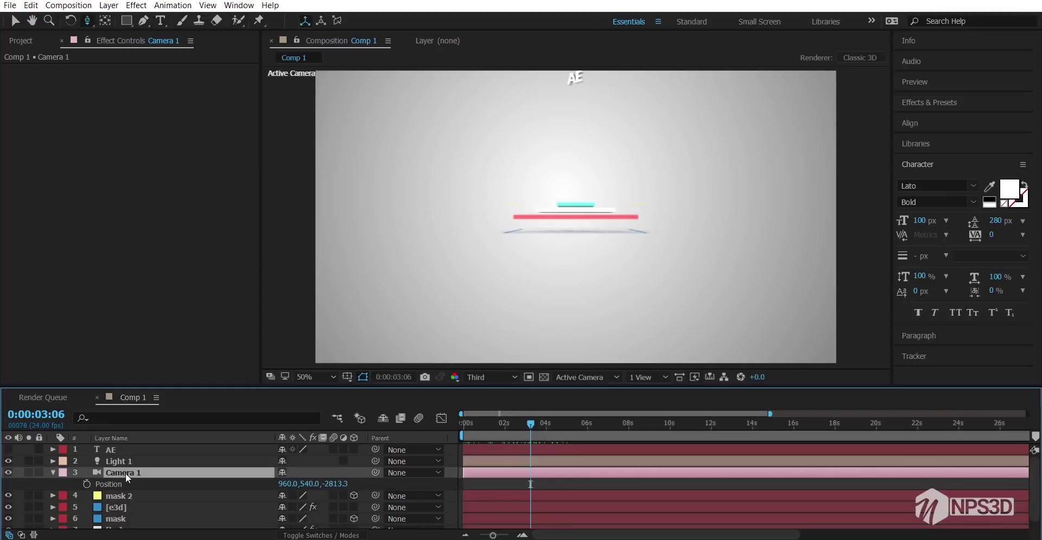
pyautogui.hotkey('shift', 'a')
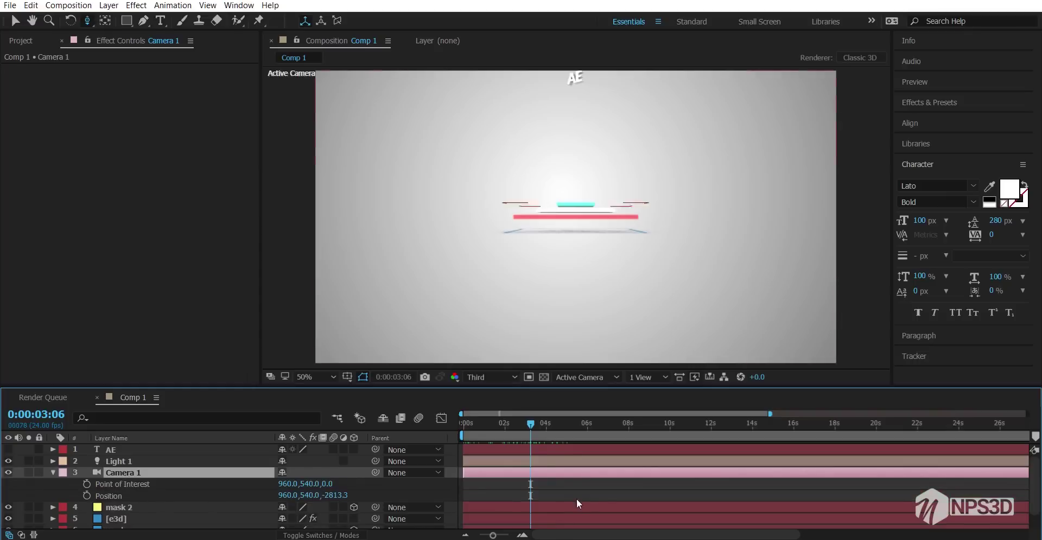
pyautogui.moveTo(528, 425); pyautogui.dragTo(441, 434)
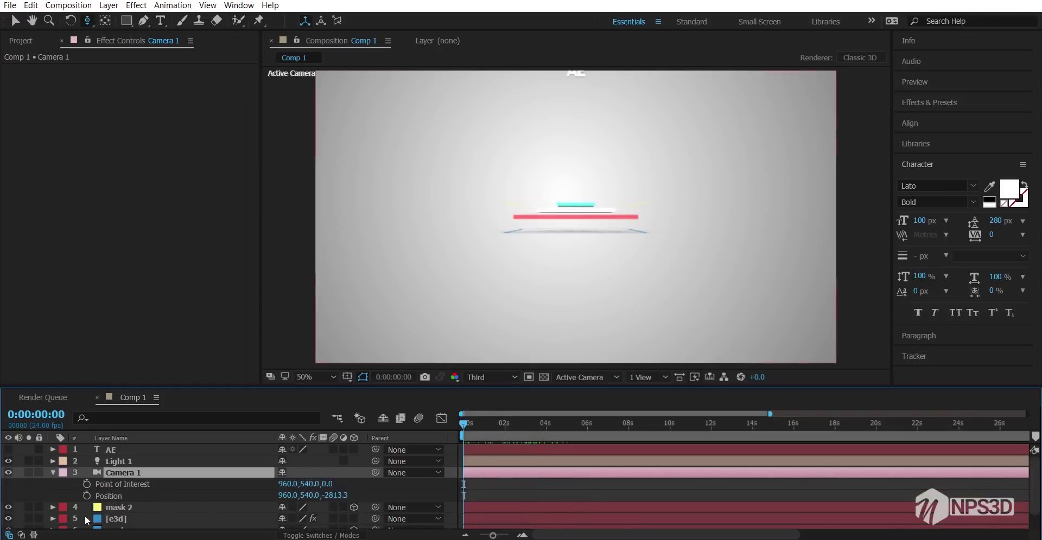
pyautogui.click(86, 484)
pyautogui.click(86, 495)
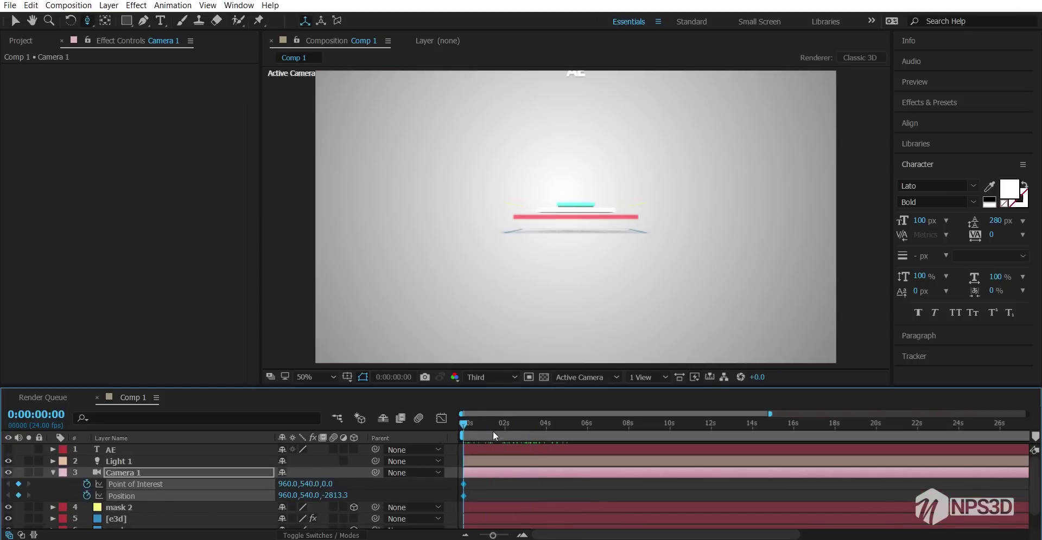
# - At 0:00:03:13, move Camera 1 closer to the plates by setting its Z position to -1606.3
pyautogui.moveTo(492, 429); pyautogui.dragTo(536, 432)
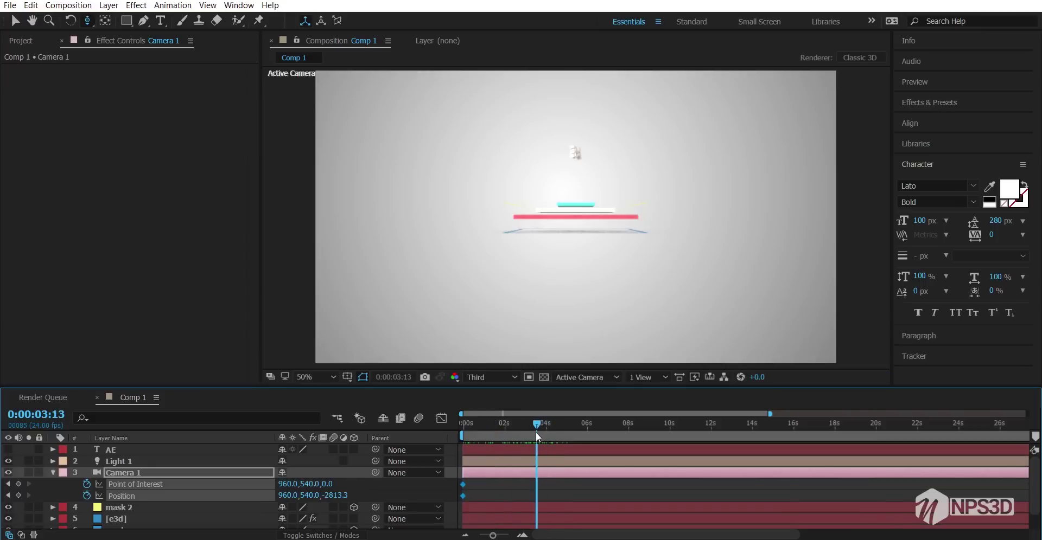
pyautogui.moveTo(327, 486); pyautogui.dragTo(926, 413)
pyautogui.hotkey('ctrl', 'z')
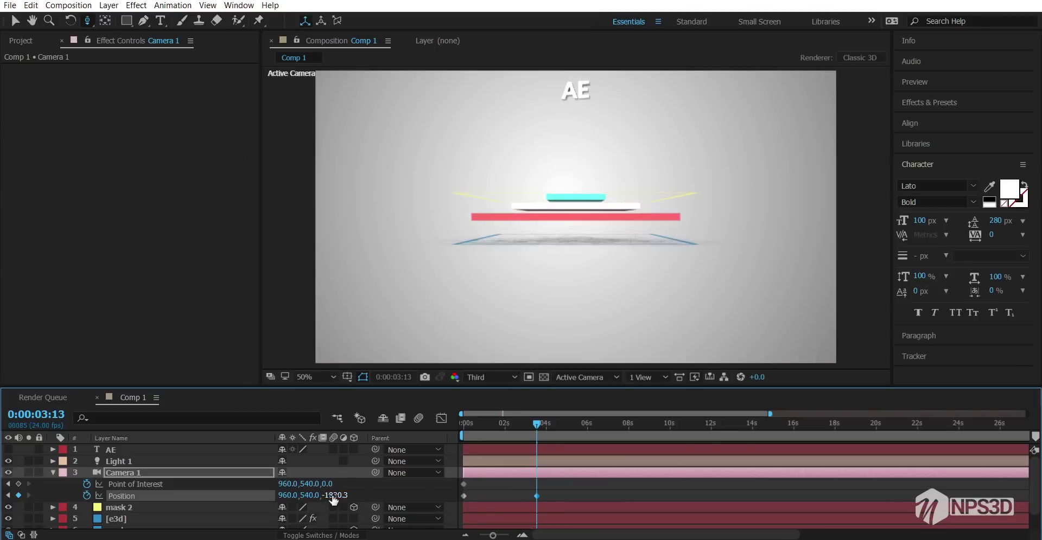
pyautogui.moveTo(332, 494); pyautogui.dragTo(574, 240)
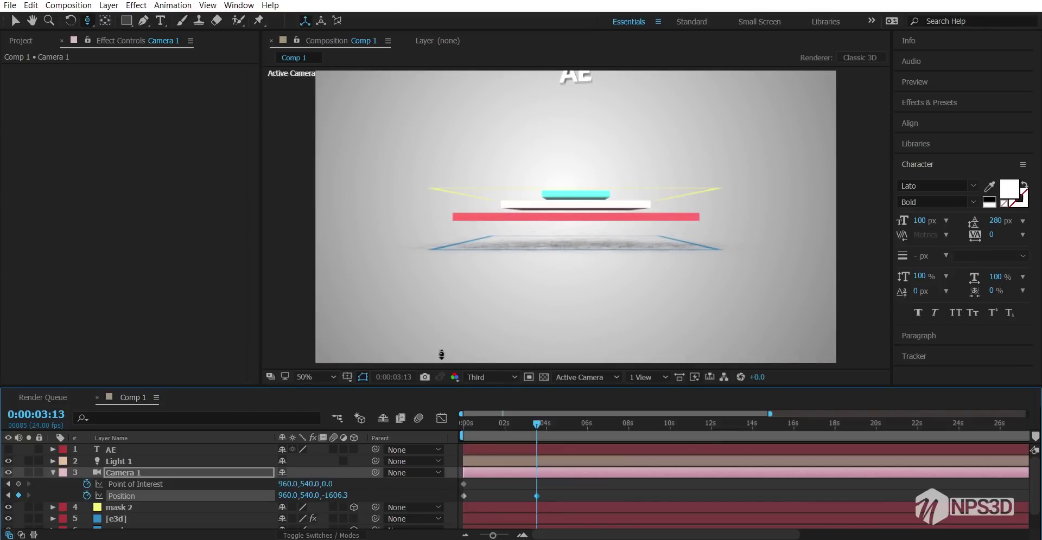
# - Reveal Camera 1's rotation properties, keyframe X, Y and Z Rotation at 0:00:00:00, and return the playhead to 0:00:03:13
pyautogui.click(166, 472)
pyautogui.hotkey('ctrl', 'r')
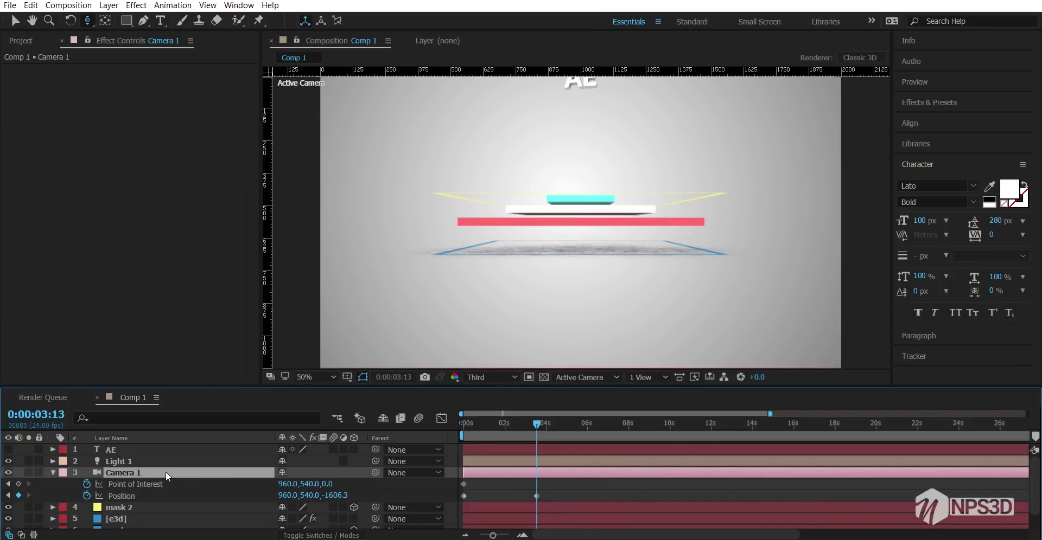
pyautogui.hotkey('shift', 'r')
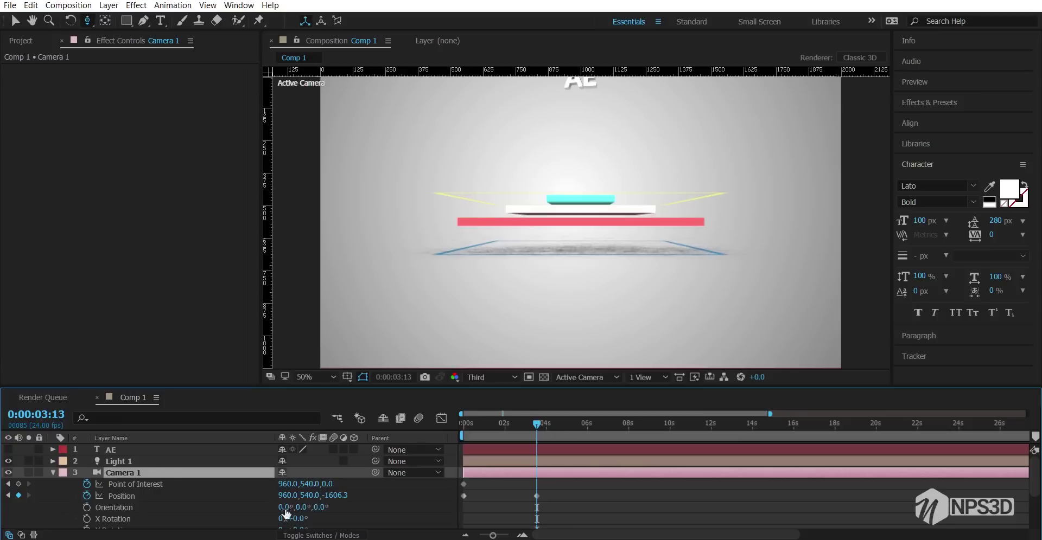
pyautogui.moveTo(512, 429); pyautogui.dragTo(451, 431)
pyautogui.scroll(-2, 100, 509)
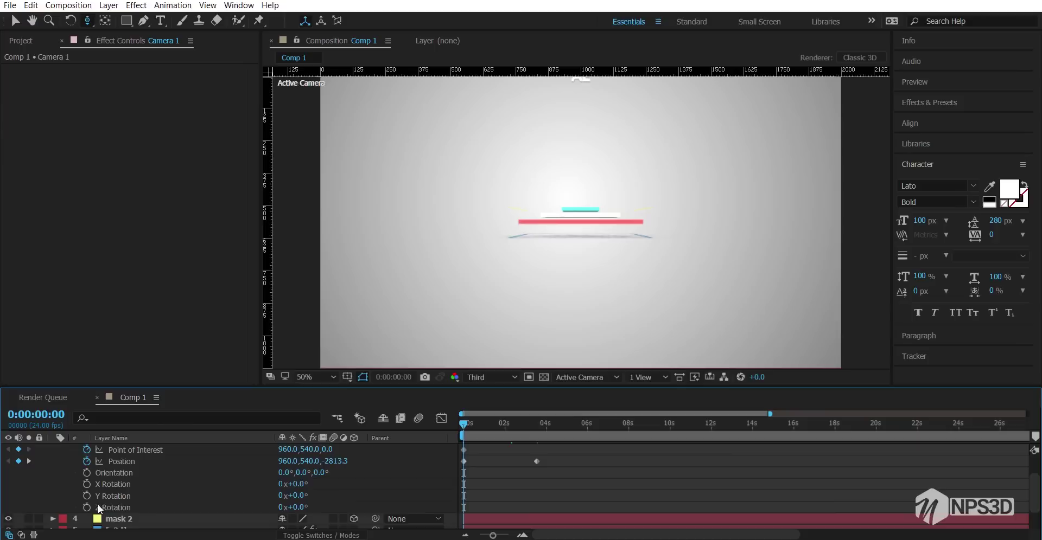
pyautogui.moveTo(80, 480); pyautogui.dragTo(86, 504)
pyautogui.click(87, 506)
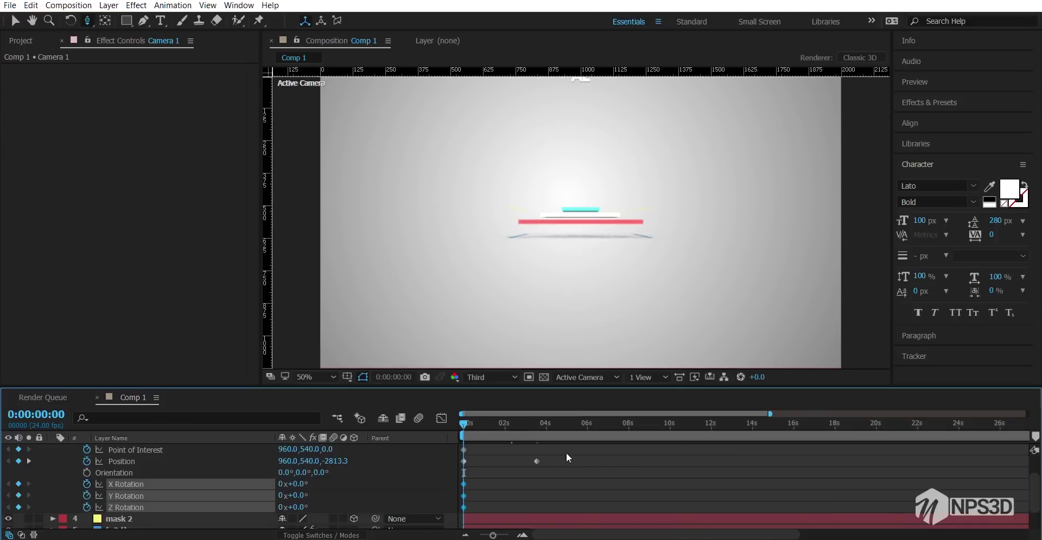
pyautogui.moveTo(523, 423); pyautogui.dragTo(533, 424)
pyautogui.scroll(2, 251, 470)
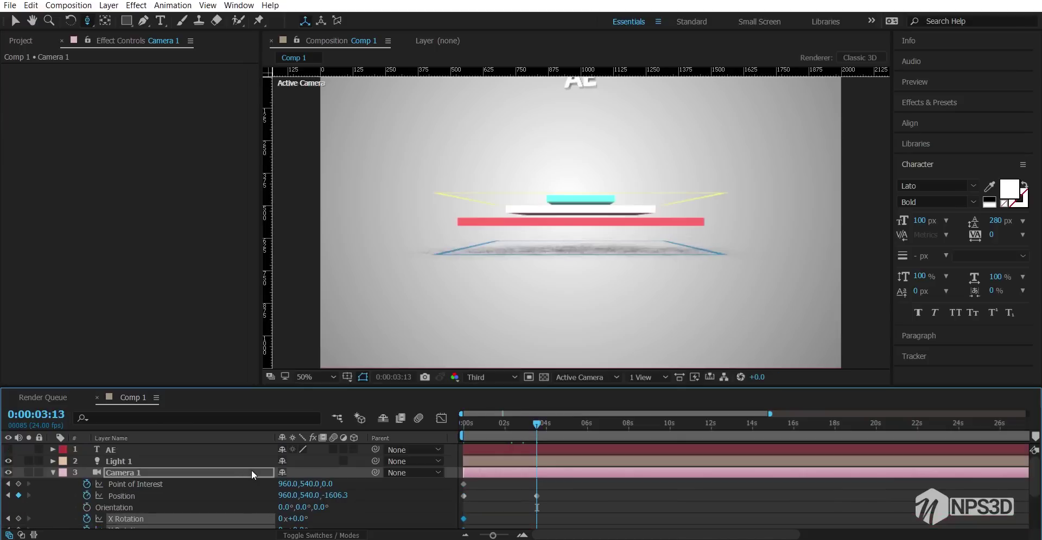
# - Orbit Camera 1 above the plates at 0:00:03:13, and refine its framing at 0:00:05:21 to Position about 390, -19, -1162
pyautogui.press('c')
pyautogui.moveTo(568, 246); pyautogui.dragTo(588, 276)
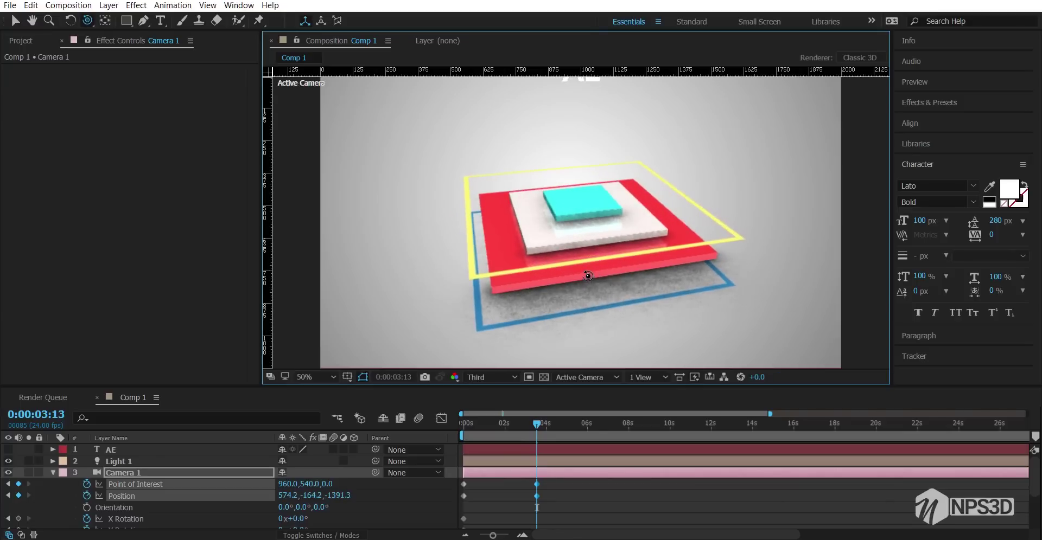
pyautogui.moveTo(535, 426); pyautogui.dragTo(585, 423)
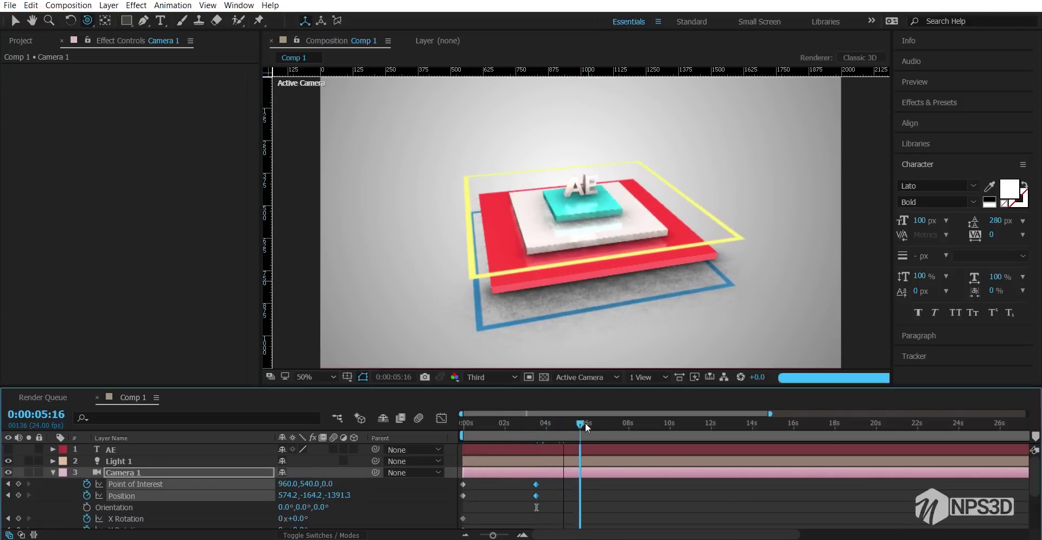
pyautogui.moveTo(640, 291); pyautogui.dragTo(733, 285)
pyautogui.press('c')
pyautogui.press('c')
pyautogui.moveTo(675, 192); pyautogui.dragTo(633, 243)
pyautogui.press('c')
pyautogui.press('c')
pyautogui.press('c')
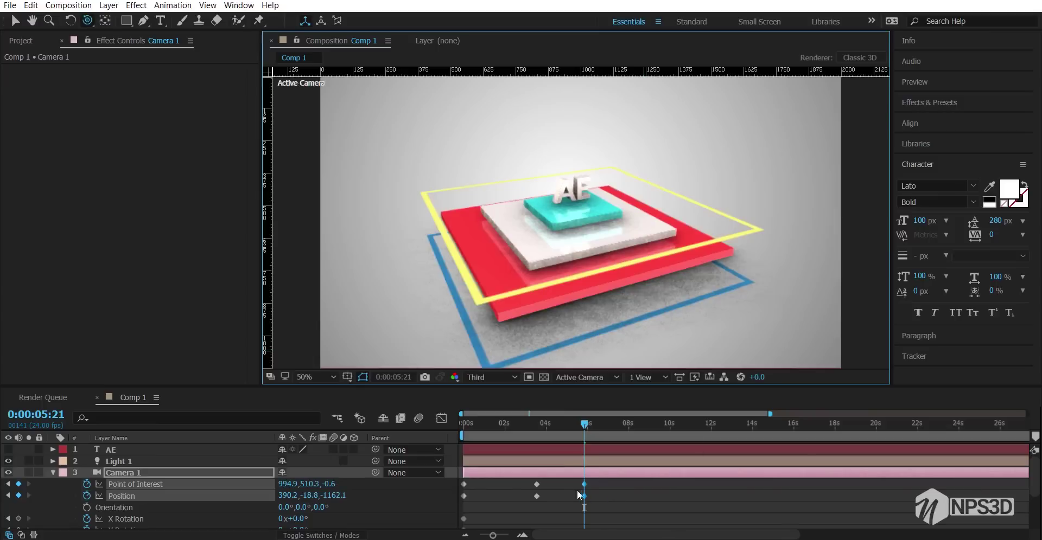
# - Delete Camera 1's Point of Interest and Position keyframes at 0:00:03:13
pyautogui.moveTo(547, 486); pyautogui.dragTo(532, 500)
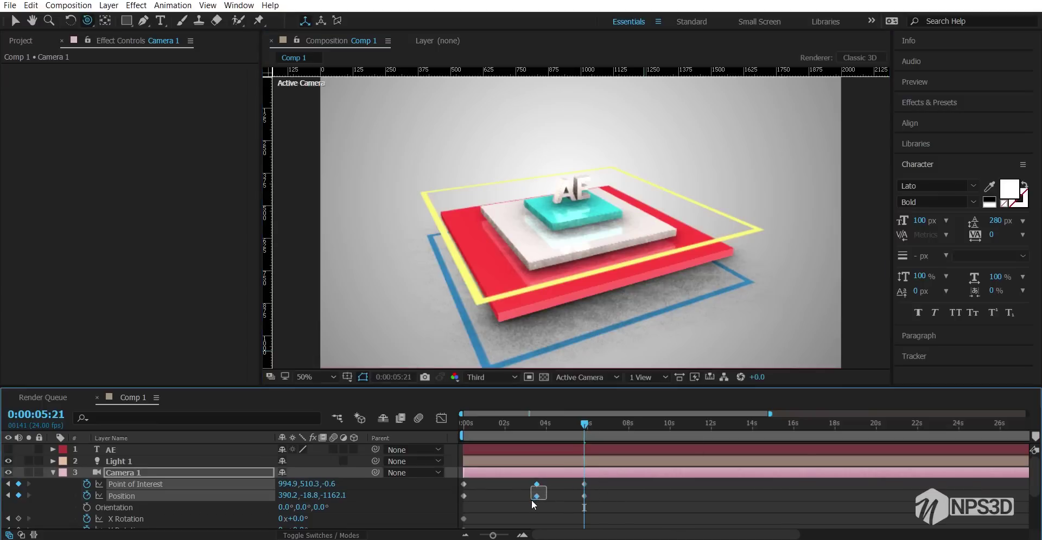
pyautogui.press('Delete')
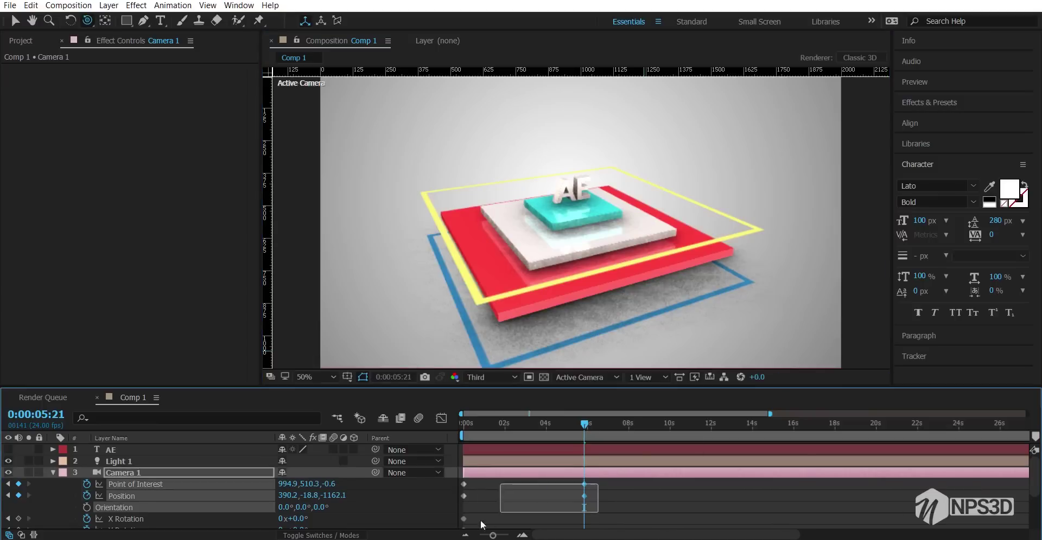
pyautogui.moveTo(598, 482); pyautogui.dragTo(530, 506)
pyautogui.scroll(-1, 531, 509)
pyautogui.click(510, 476)
pyautogui.scroll(2, 545, 478)
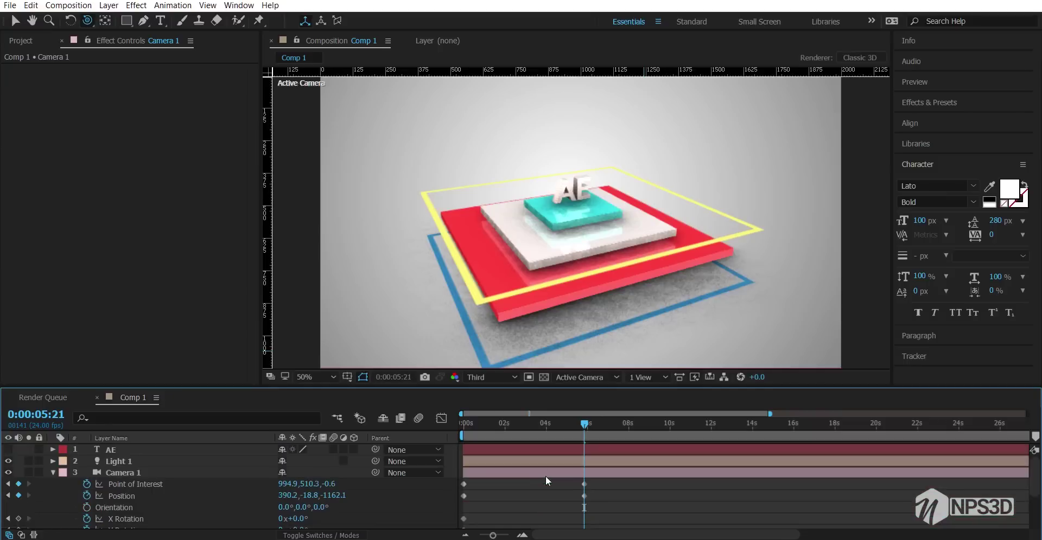
# - Easy Ease Camera 1's remaining Point of Interest and Position keyframes, shift their speed peak toward the start, and preview from the beginning
pyautogui.moveTo(603, 486); pyautogui.dragTo(491, 481)
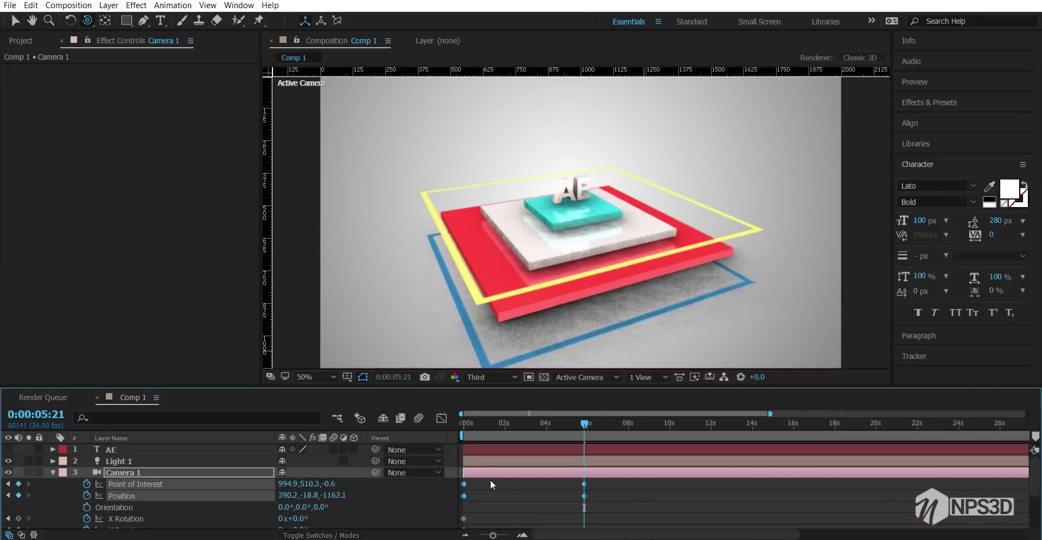
pyautogui.rightClick(463, 495)
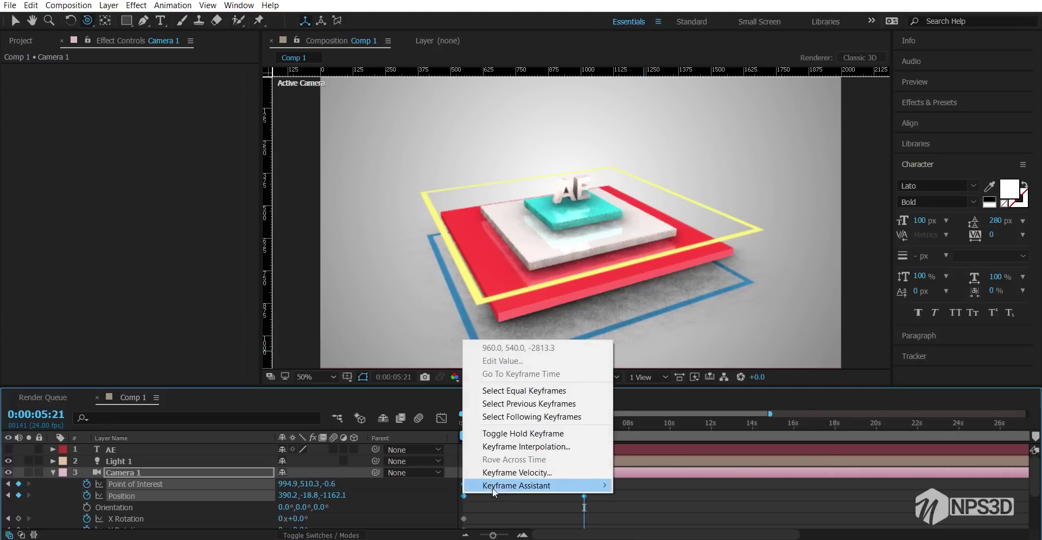
pyautogui.moveTo(492, 486)
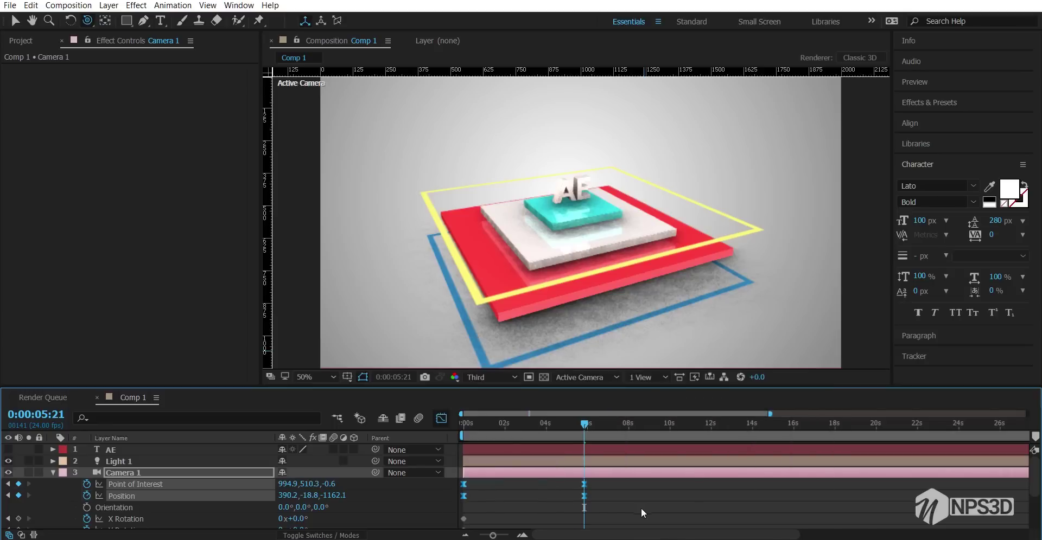
pyautogui.moveTo(626, 493); pyautogui.dragTo(469, 500)
pyautogui.click(442, 419)
pyautogui.press('Home')
pyautogui.press('space')
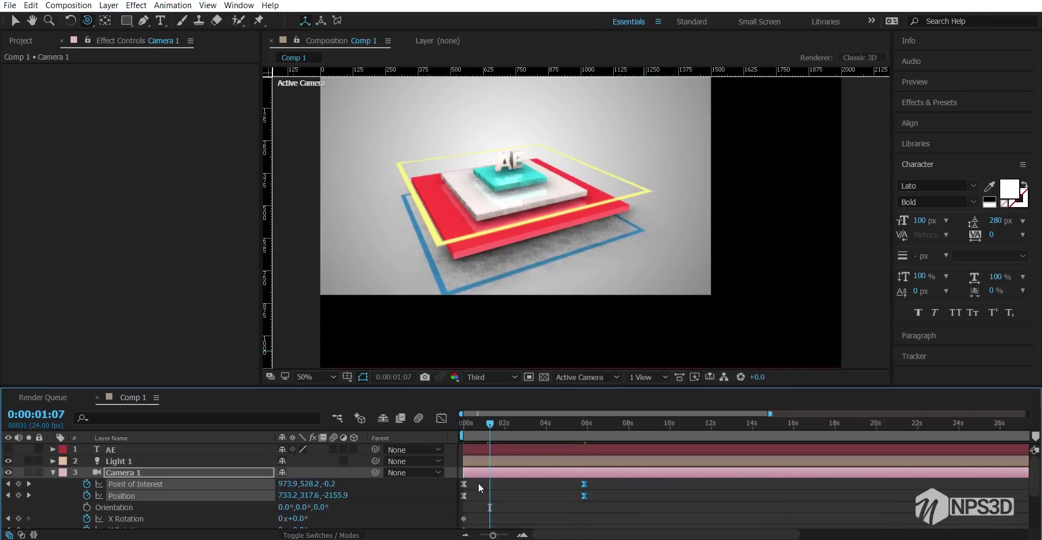
# - Shift Camera 1's first Point of Interest and Position keyframes slightly later, move the last pair to about 0:00:03:18, and preview the timing
pyautogui.moveTo(478, 483)
pyautogui.mouseDown()
pyautogui.moveTo(457, 500)
pyautogui.moveTo(493, 496)
pyautogui.moveTo(468, 499)
pyautogui.mouseUp()
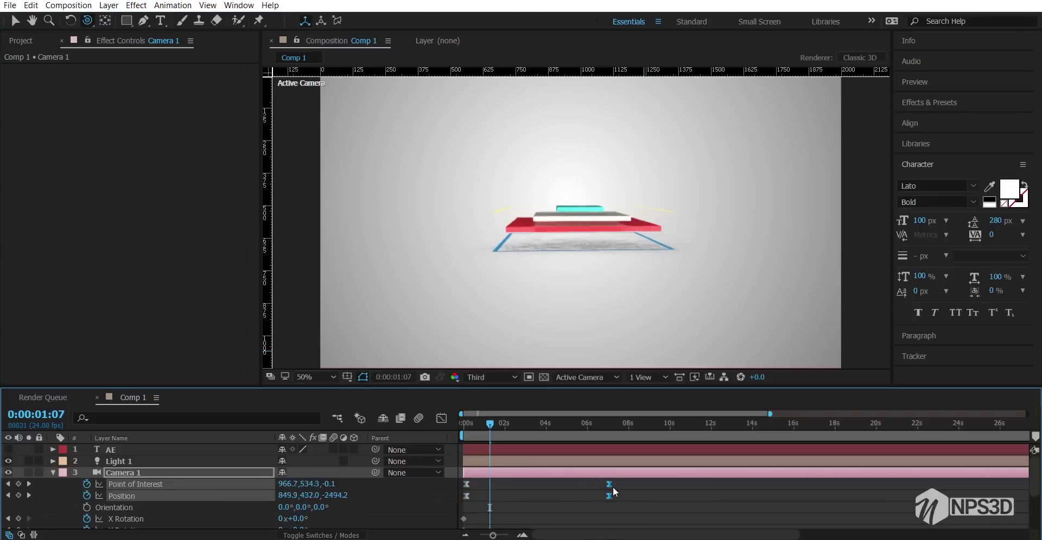
pyautogui.moveTo(613, 492); pyautogui.dragTo(621, 492)
pyautogui.moveTo(472, 419); pyautogui.dragTo(467, 422)
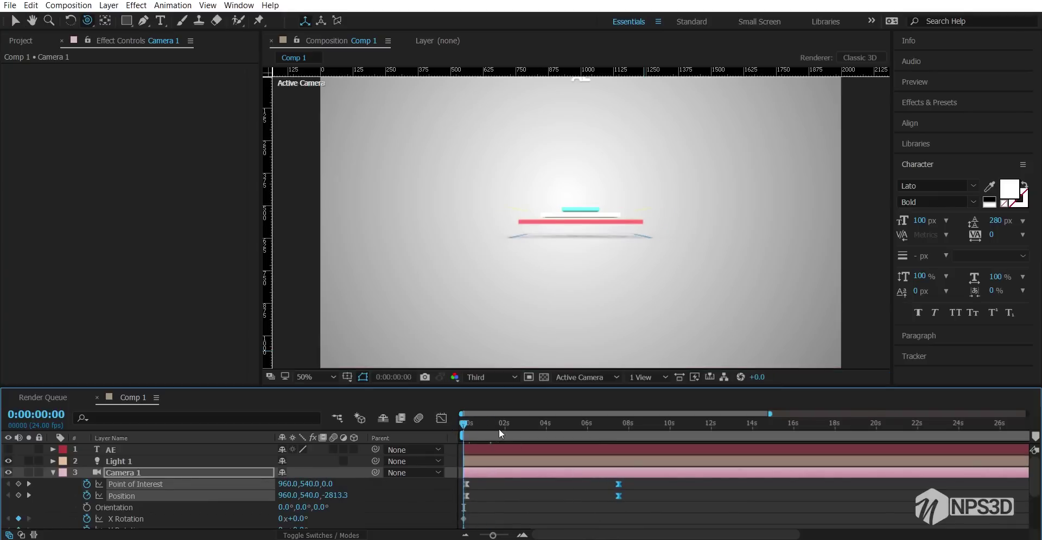
pyautogui.click(485, 422)
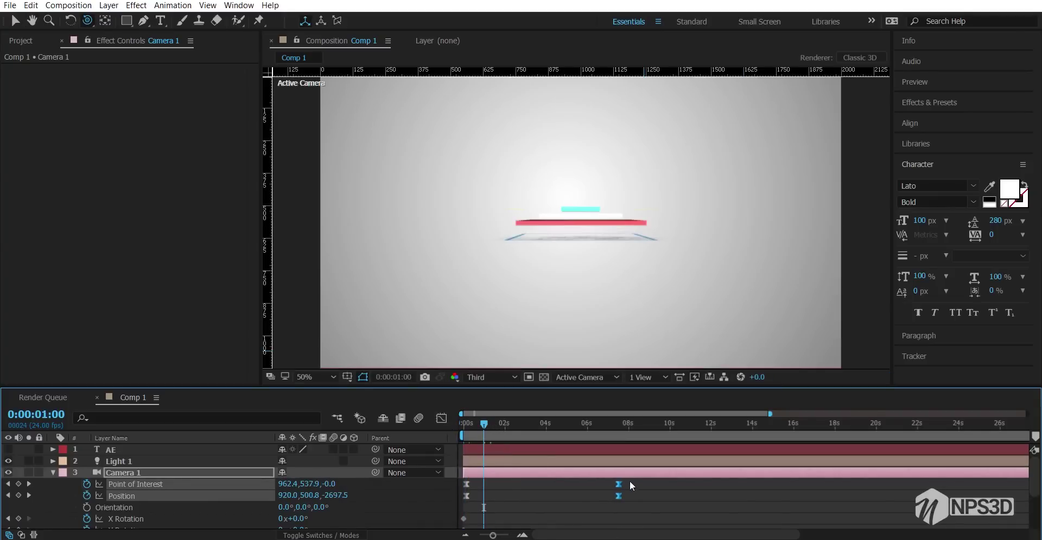
pyautogui.moveTo(630, 482); pyautogui.dragTo(541, 496)
pyautogui.press('Home')
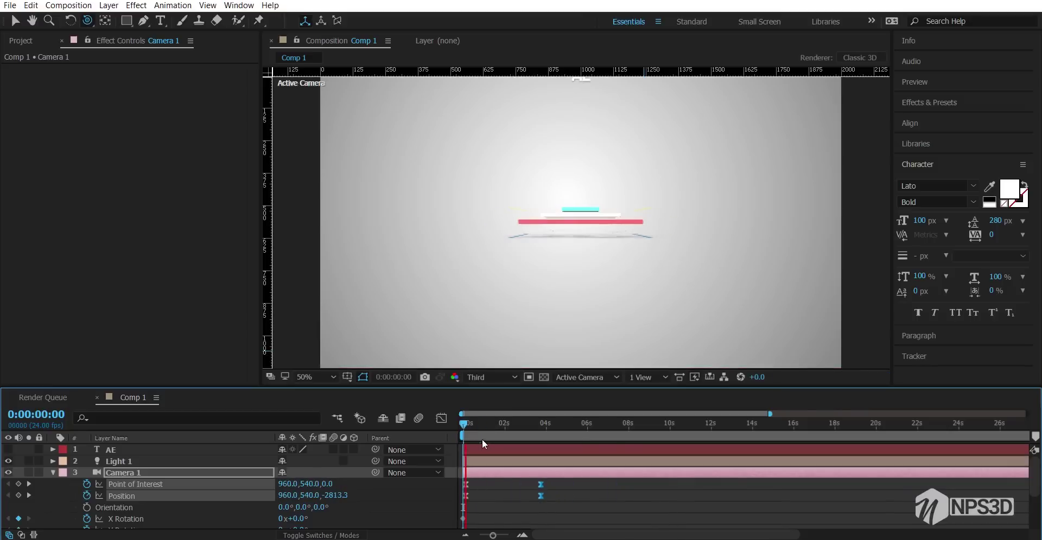
pyautogui.press('space')
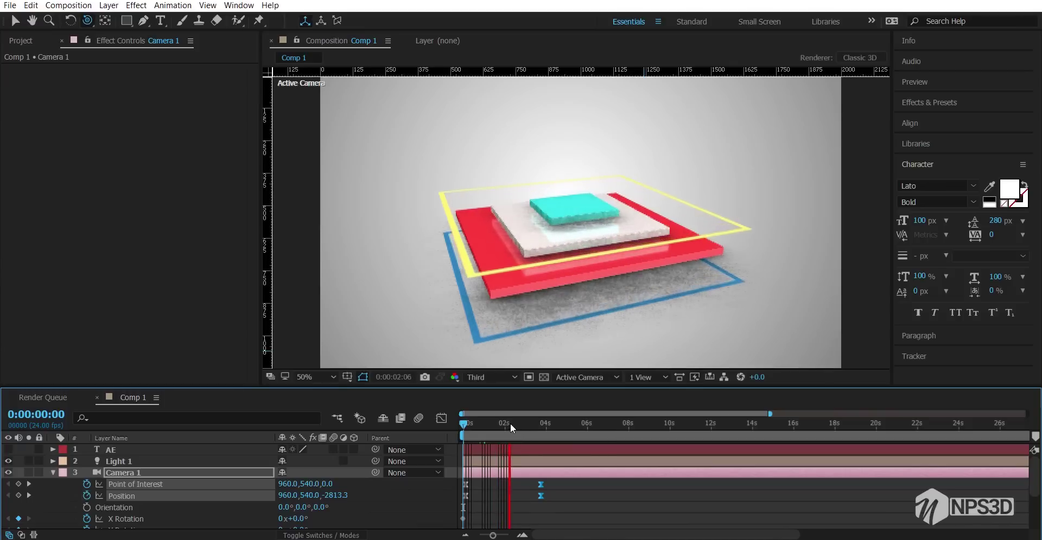
pyautogui.click(510, 423)
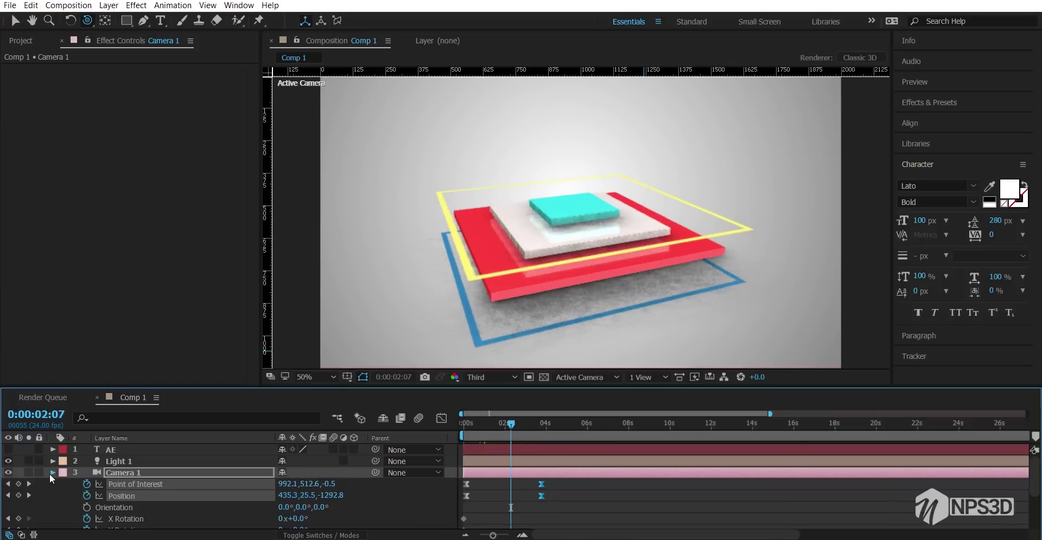
# - Move e3d's Channel 1 Position Y and Rotation Y keyframes earlier so they start at about 0:00:00:20, and preview from the beginning
pyautogui.click(51, 473)
pyautogui.press('u')
pyautogui.scroll(-3, 538, 490)
pyautogui.click(141, 500)
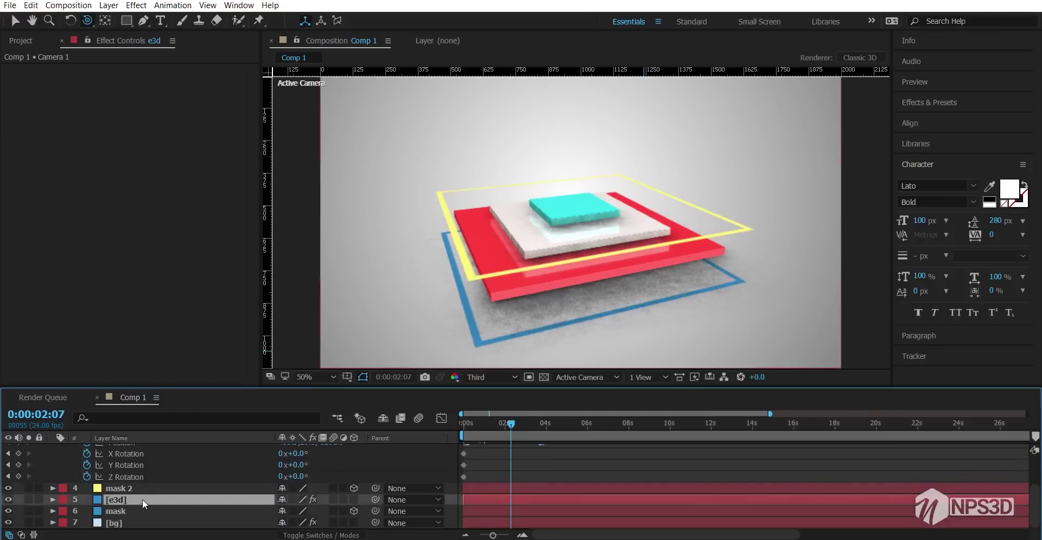
pyautogui.press('u')
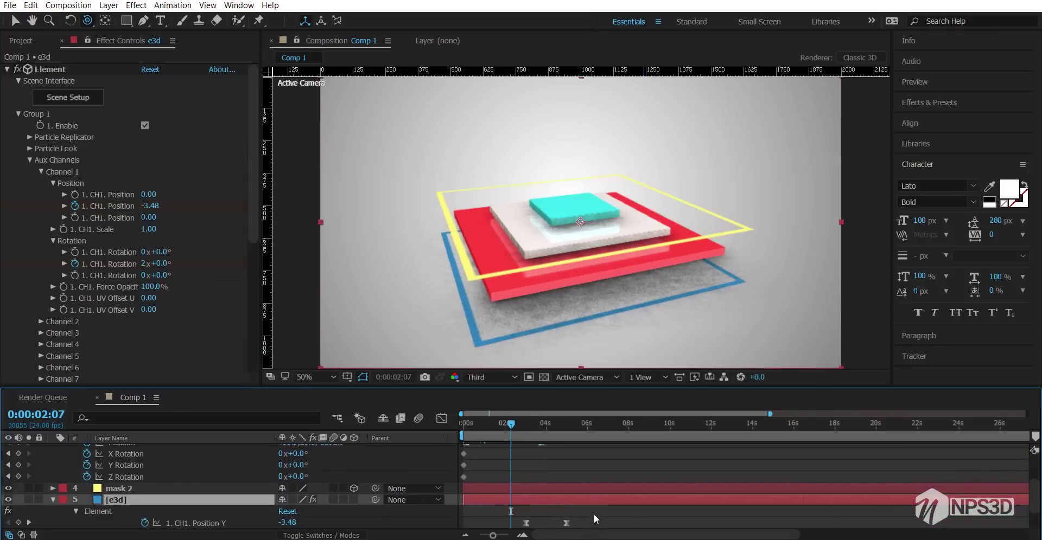
pyautogui.scroll(-3, 591, 510)
pyautogui.moveTo(578, 485); pyautogui.dragTo(482, 503)
pyautogui.moveTo(503, 422); pyautogui.dragTo(464, 434)
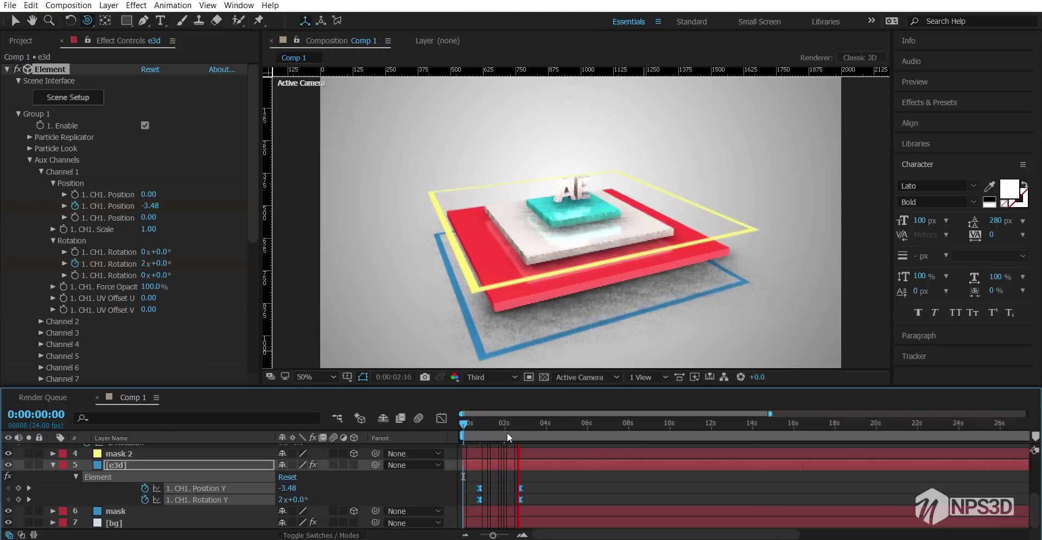
# - End the work area at 0:00:03:13, collapse the revealed layer properties, and preview the animation from the start
pyautogui.click(536, 423)
pyautogui.press('n')
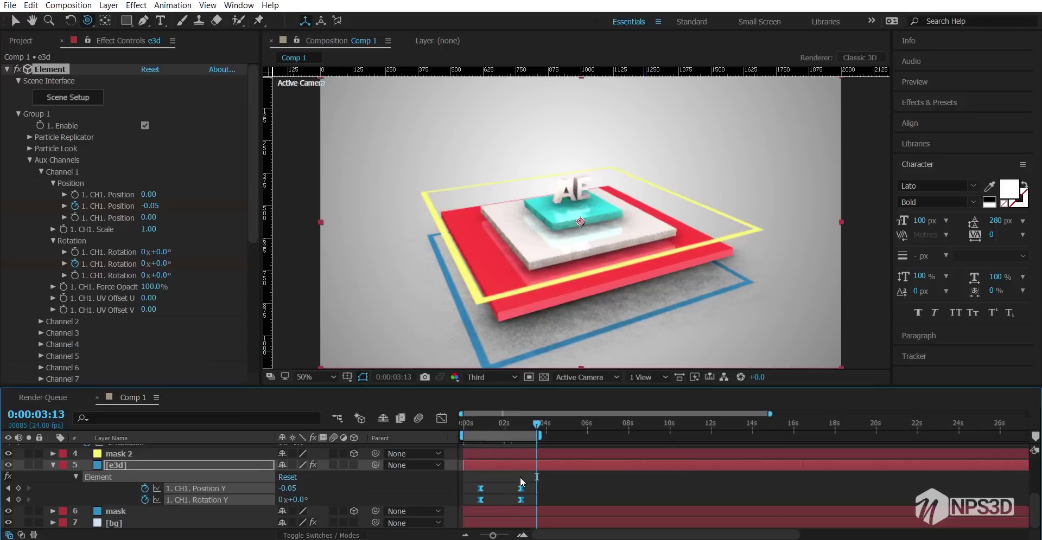
pyautogui.press('u')
pyautogui.press('u')
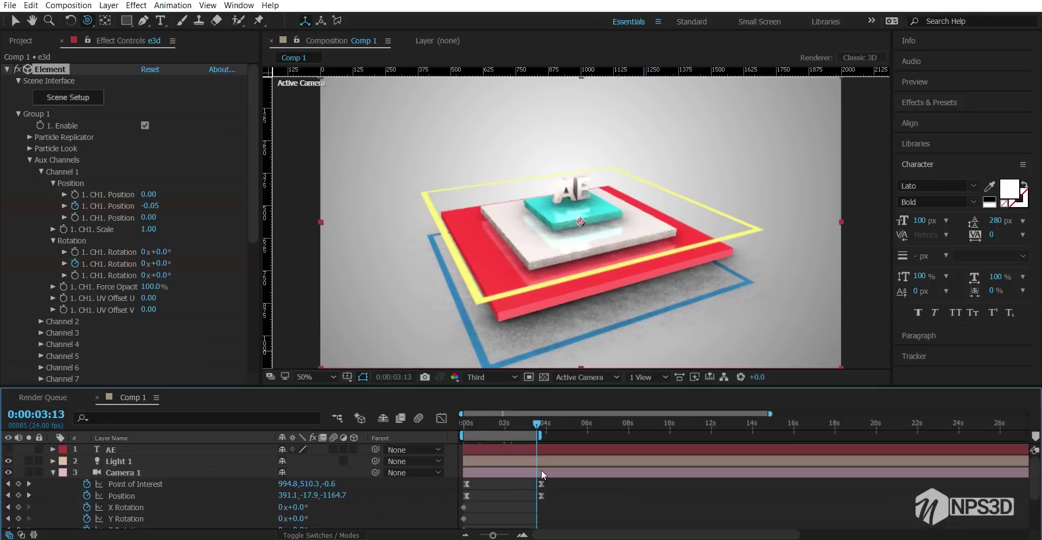
pyautogui.click(542, 473)
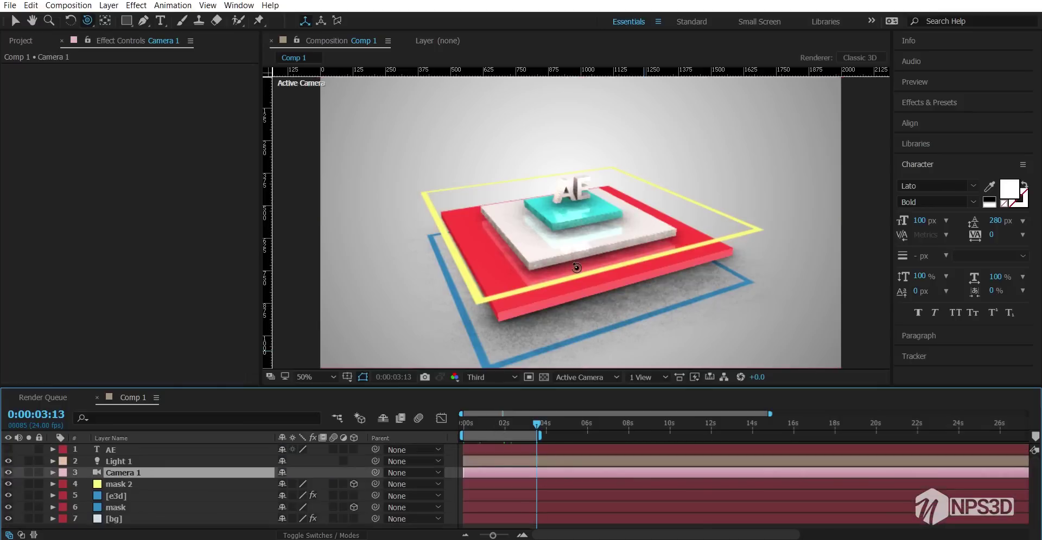
pyautogui.moveTo(541, 423); pyautogui.dragTo(464, 424)
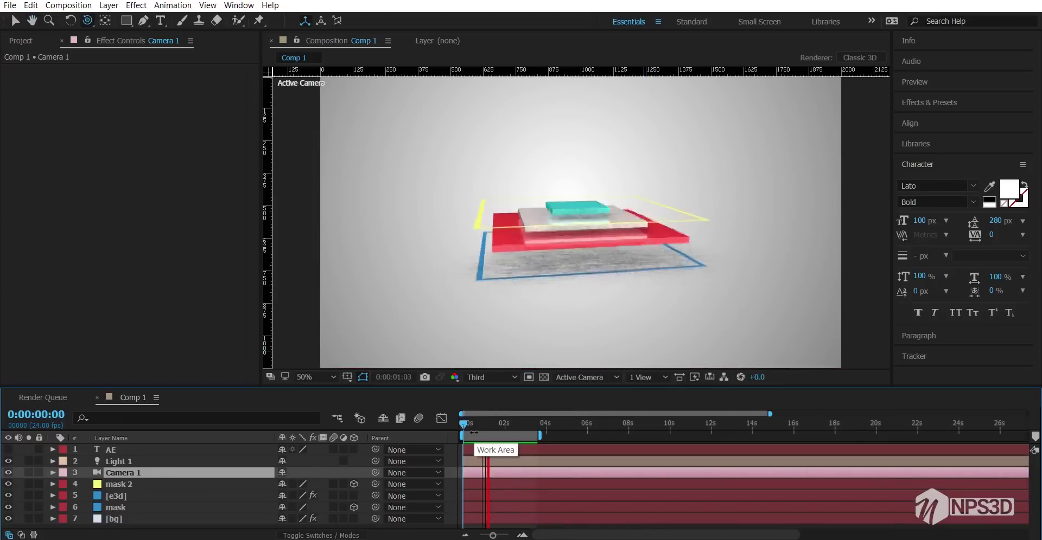
# - Move the bg layer's Gradient Ramp start point to 646, 224, above and left of the AE text
pyautogui.click(115, 496)
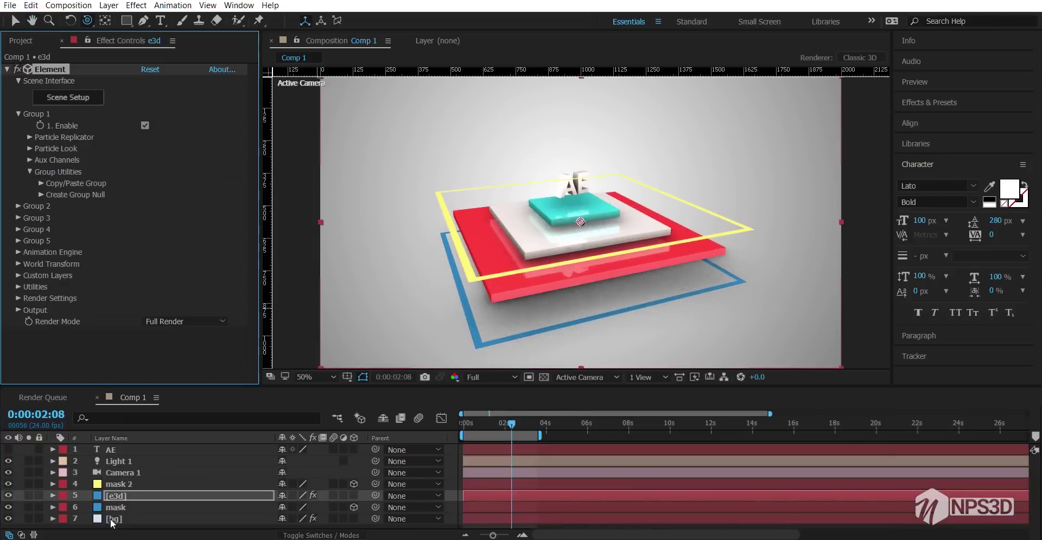
pyautogui.click(114, 519)
pyautogui.click(147, 80)
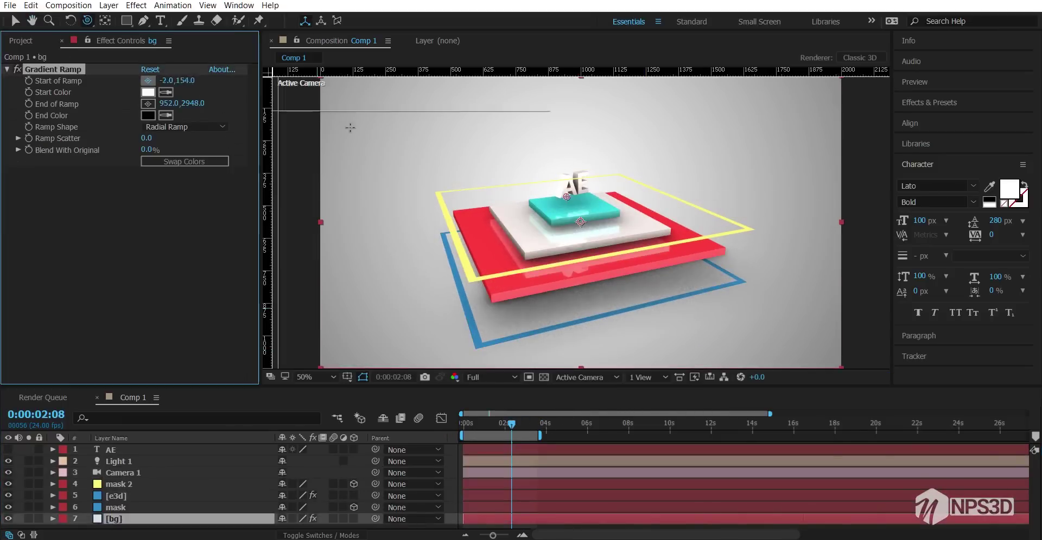
pyautogui.click(357, 129)
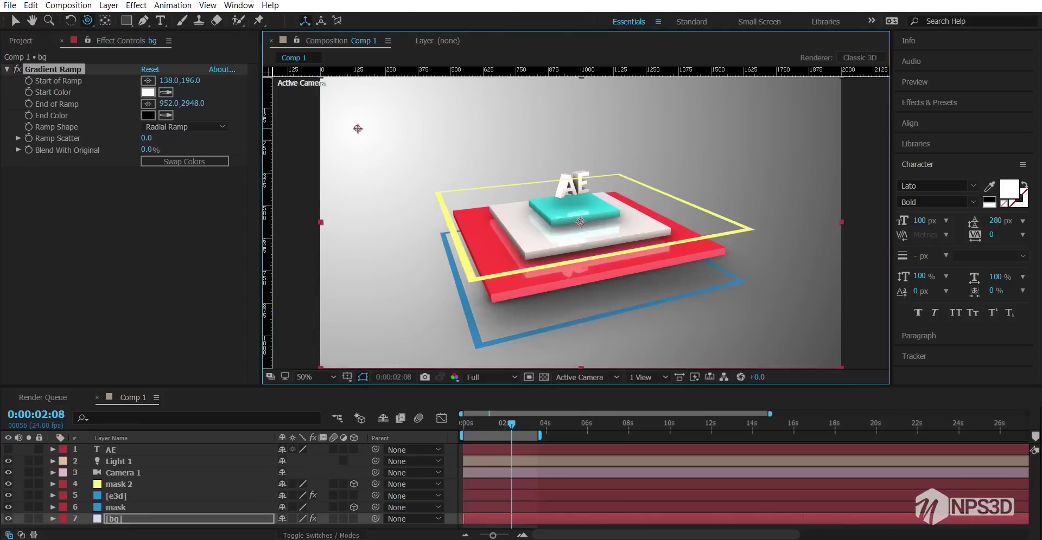
pyautogui.moveTo(358, 129); pyautogui.dragTo(495, 135)
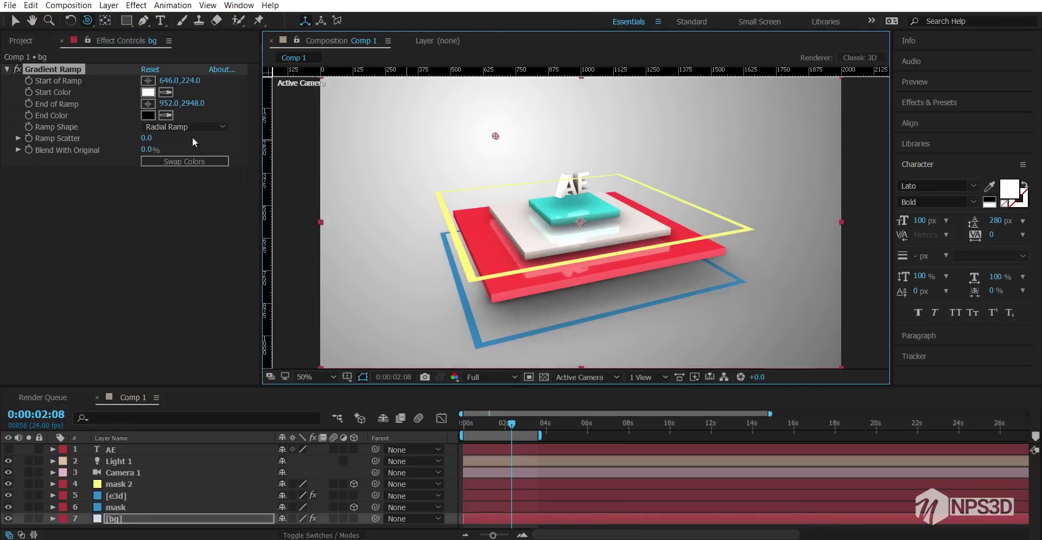
# - Change the bg Gradient Ramp's start color to dark grey 535A59
pyautogui.click(149, 103)
pyautogui.click(148, 96)
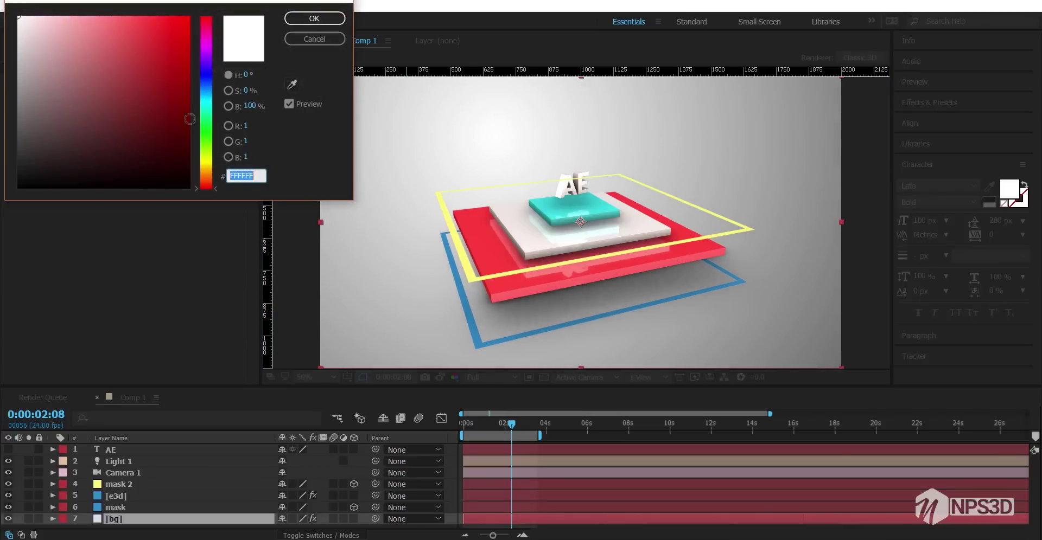
pyautogui.moveTo(207, 135); pyautogui.dragTo(206, 104)
pyautogui.click(158, 167)
pyautogui.moveTo(158, 167)
pyautogui.mouseDown()
pyautogui.moveTo(137, 118)
pyautogui.moveTo(24, 159)
pyautogui.moveTo(30, 127)
pyautogui.mouseUp()
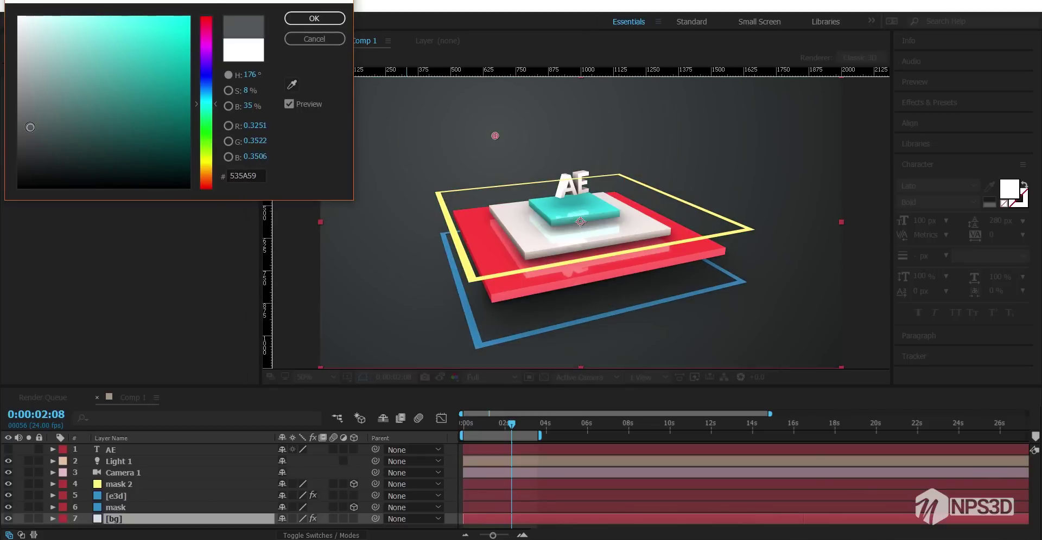
pyautogui.click(293, 19)
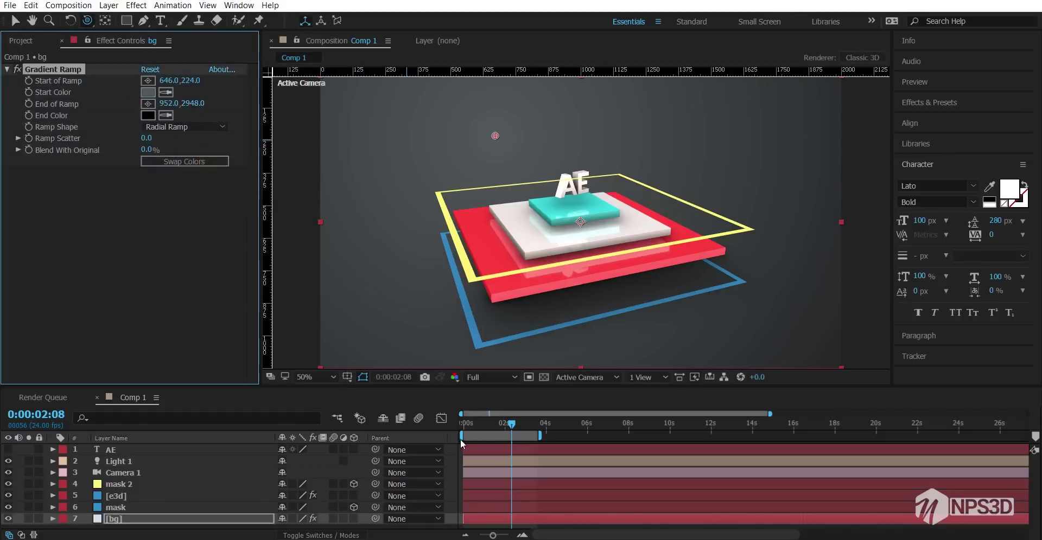
# - Return to the first frame, save the project, and check the animation at 0:00:02:12, 0:00:01:19 and 0:00:02:19
pyautogui.click(485, 424)
pyautogui.moveTo(476, 420); pyautogui.dragTo(455, 428)
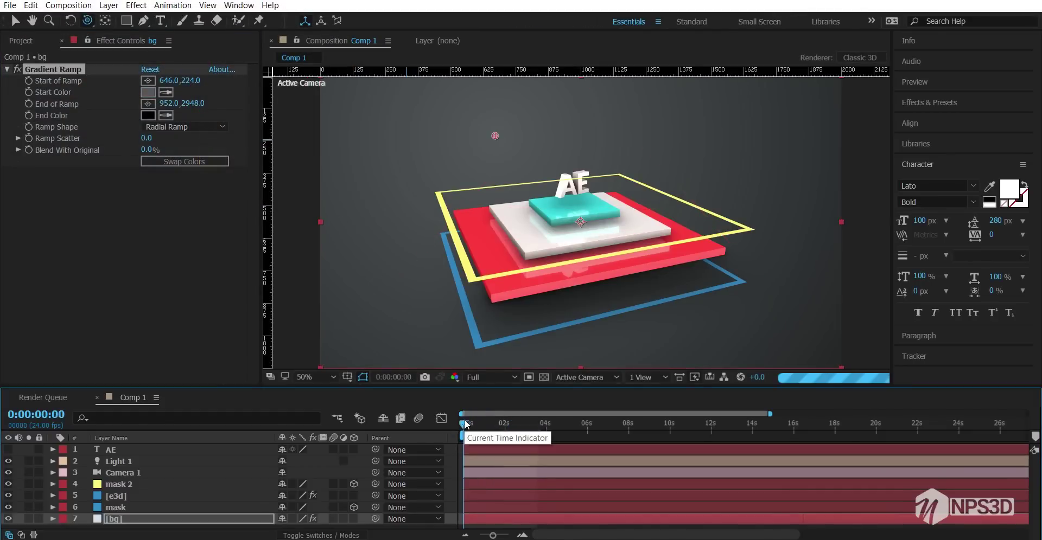
pyautogui.hotkey('ctrl', 's')
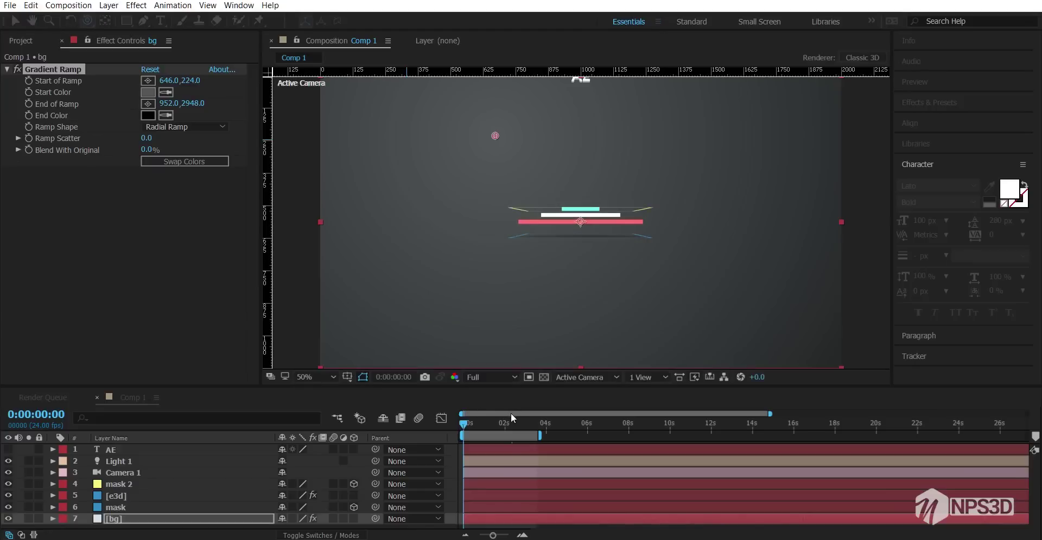
pyautogui.click(516, 426)
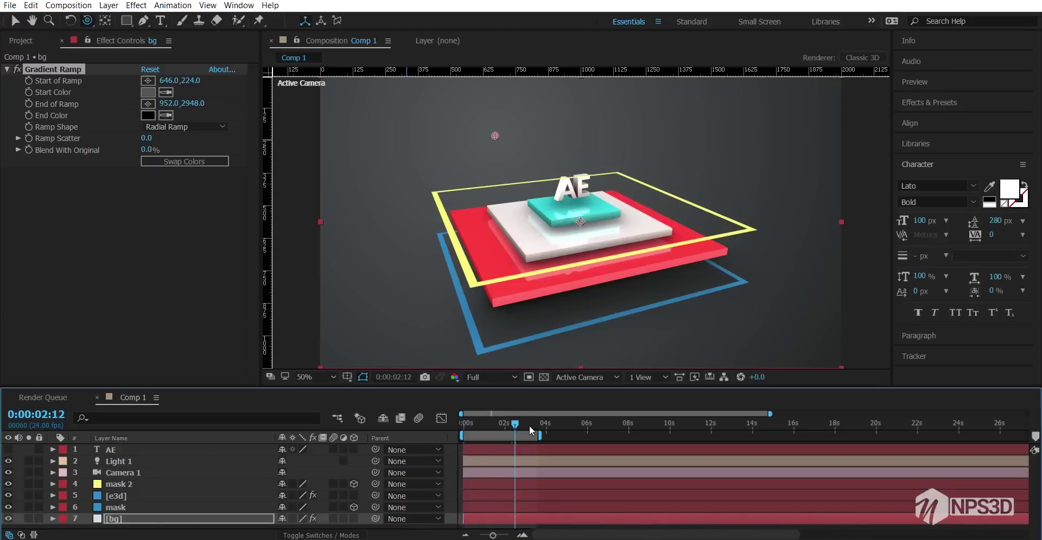
pyautogui.click(500, 424)
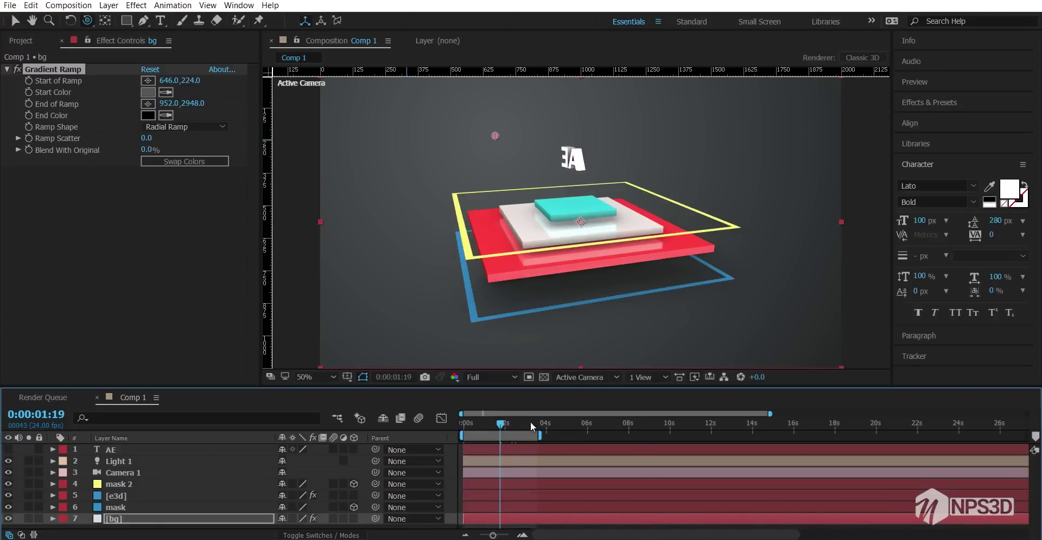
pyautogui.click(521, 422)
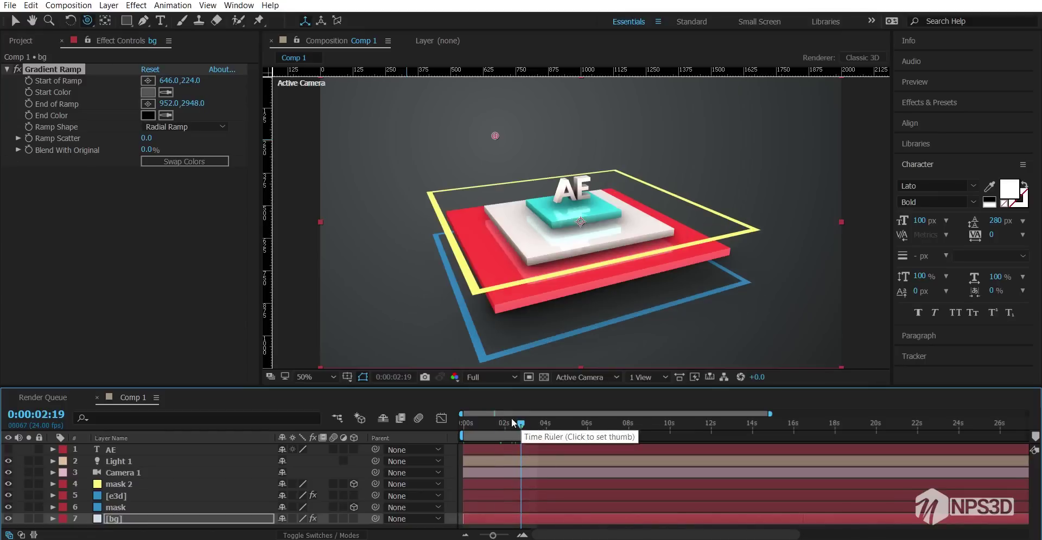
# - Start keyframing the e3d layer's Y Rotation Environment in Element's Physical Environment settings at 0:00:01:08
pyautogui.click(133, 507)
pyautogui.click(133, 496)
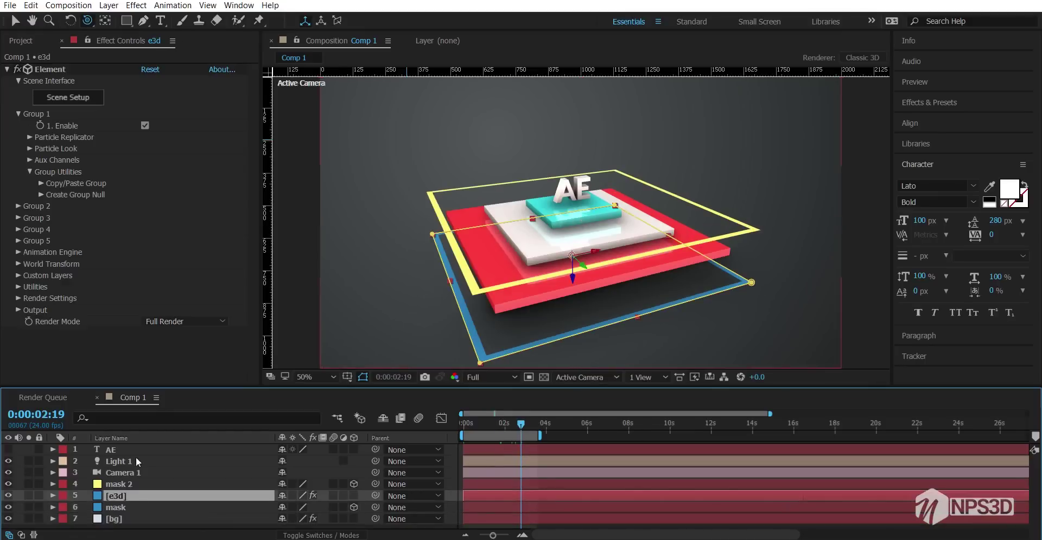
pyautogui.click(18, 298)
pyautogui.scroll(-4, 61, 287)
pyautogui.click(29, 193)
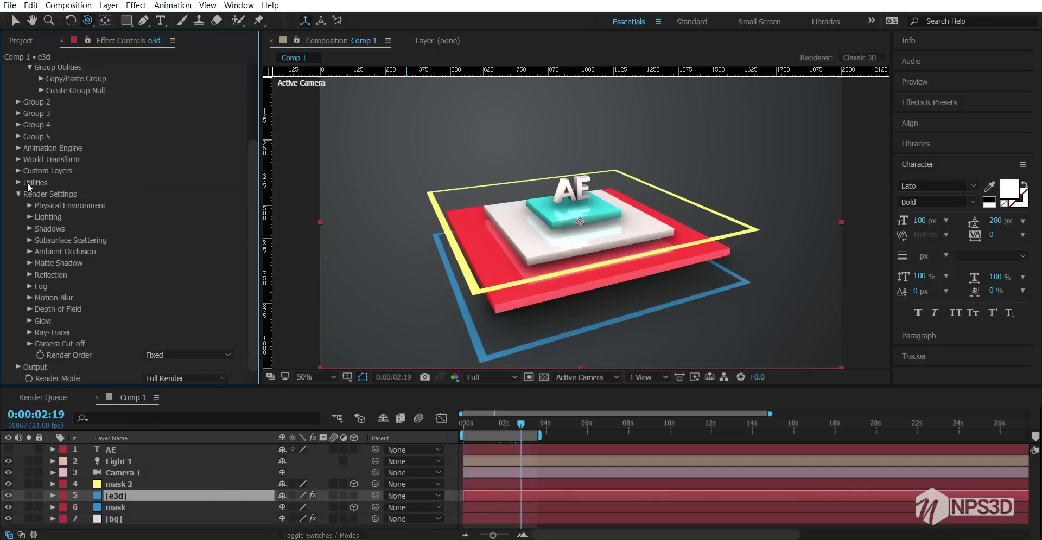
pyautogui.click(30, 205)
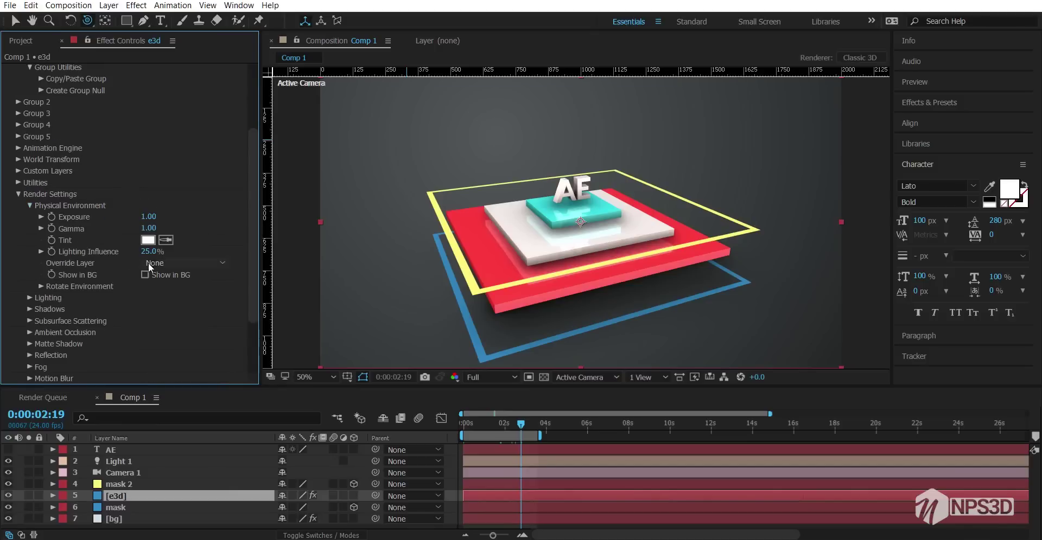
pyautogui.click(41, 286)
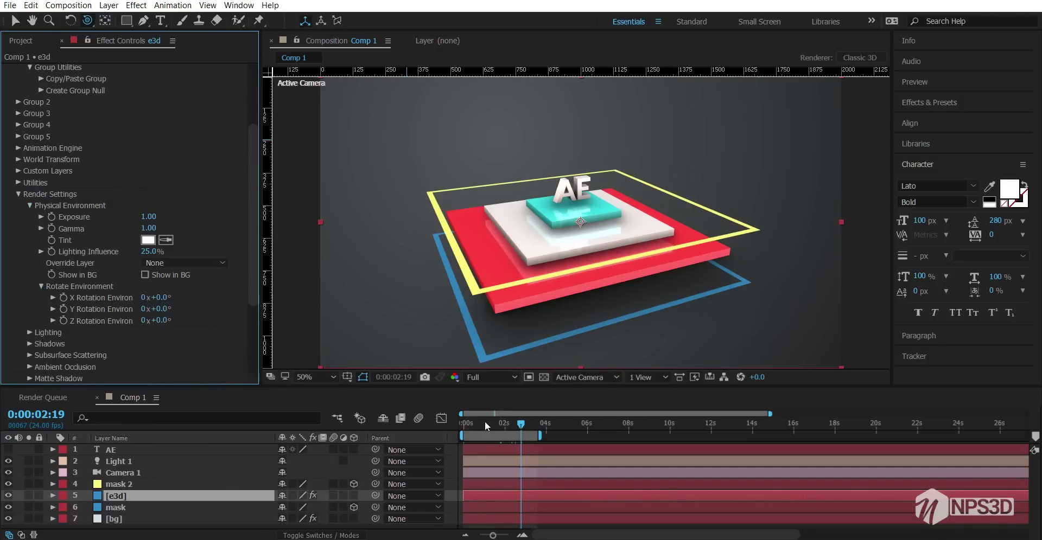
pyautogui.click(485, 423)
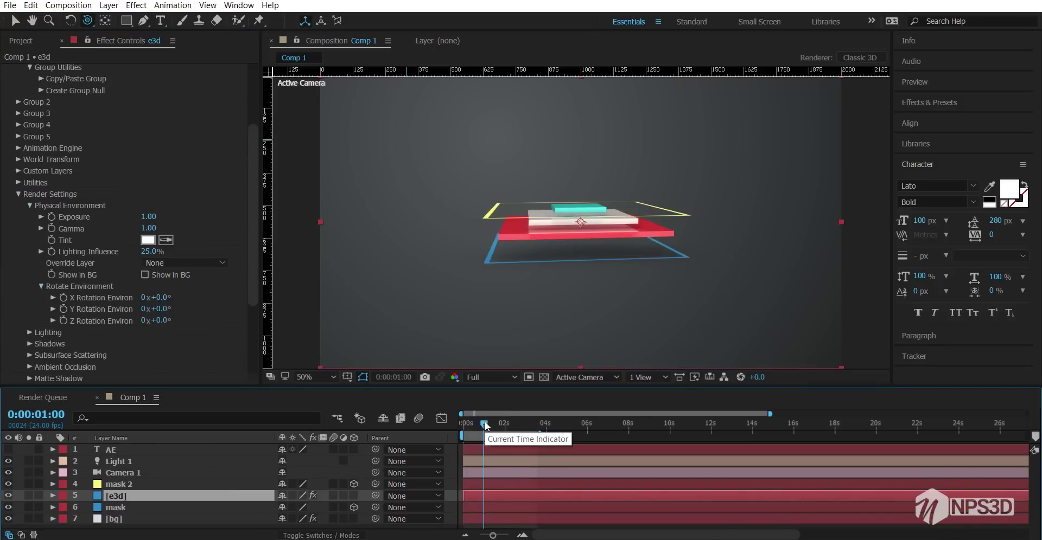
pyautogui.moveTo(484, 424); pyautogui.dragTo(491, 421)
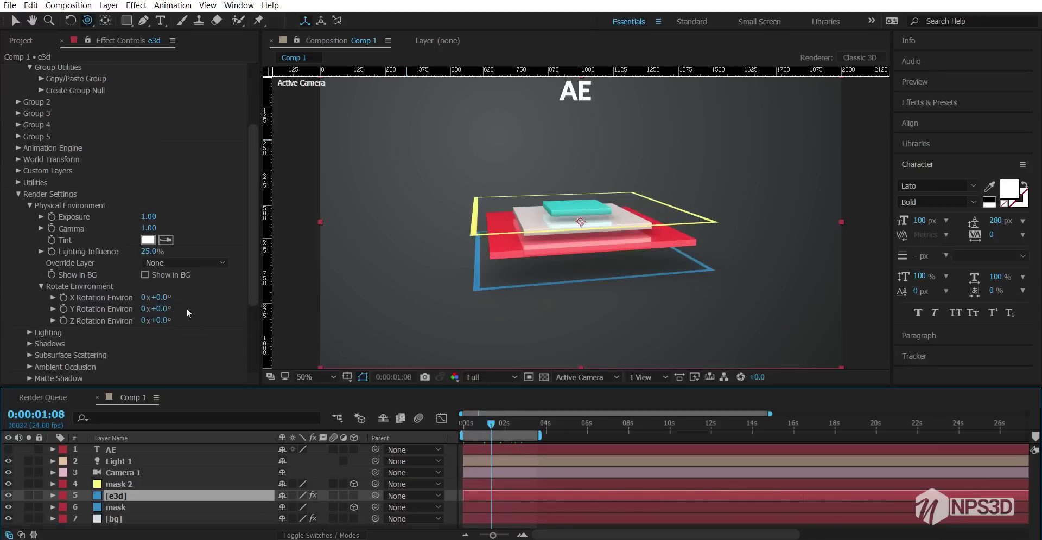
pyautogui.click(64, 310)
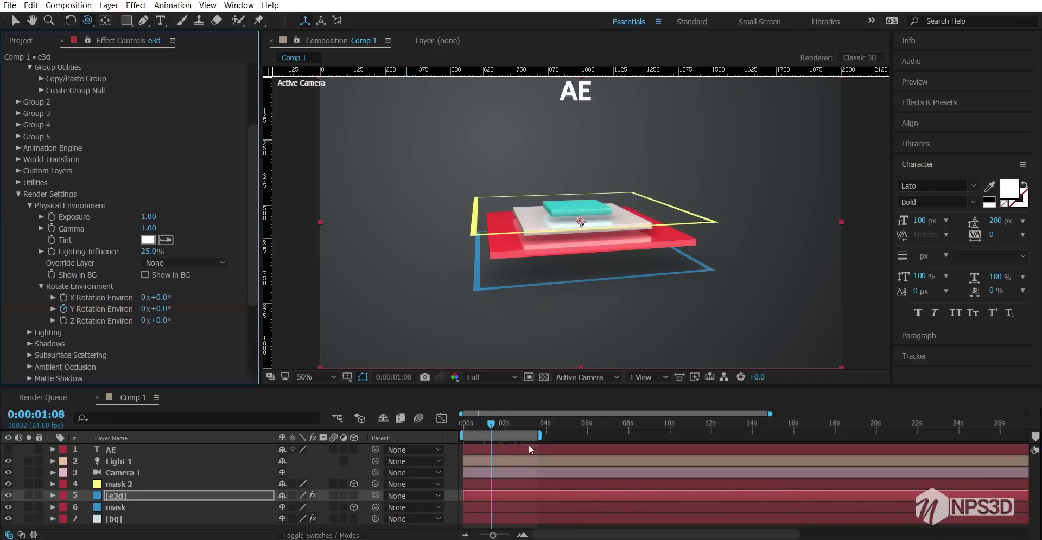
# - Set the Y Rotation Environment to 313° at 0:00:03:13
pyautogui.click(536, 421)
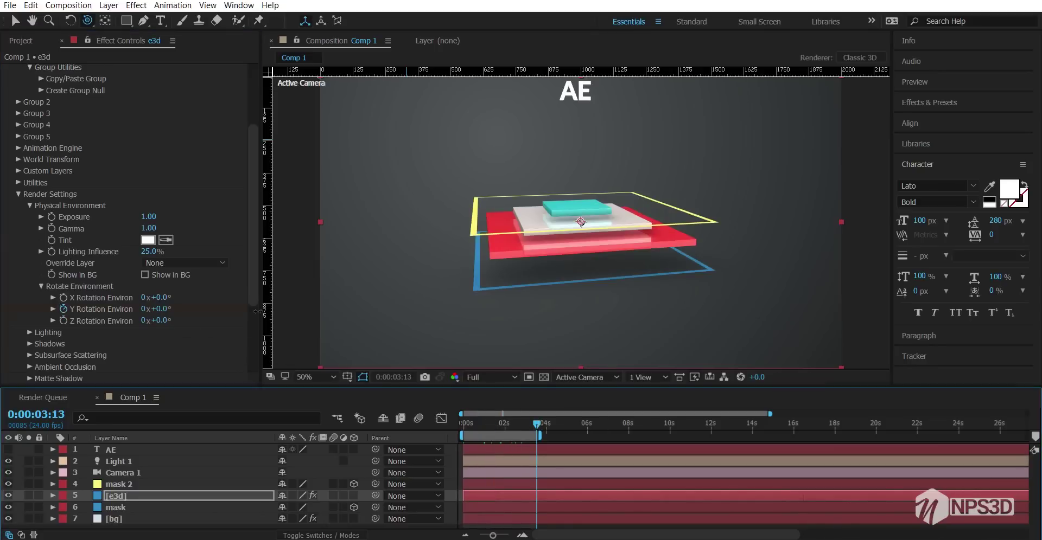
pyautogui.click(144, 310)
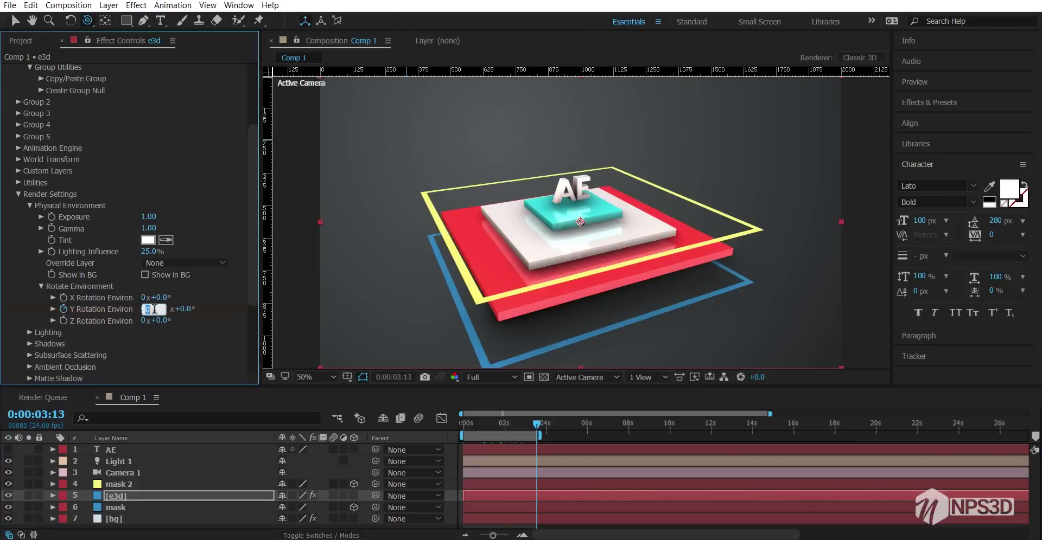
pyautogui.click(187, 312)
pyautogui.moveTo(170, 307); pyautogui.dragTo(303, 305)
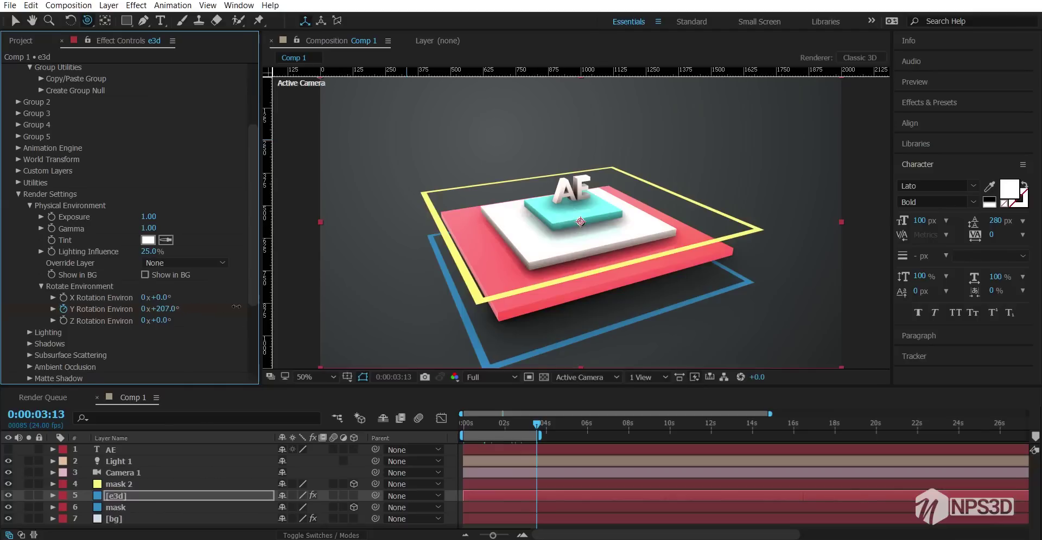
pyautogui.moveTo(237, 307); pyautogui.dragTo(237, 307)
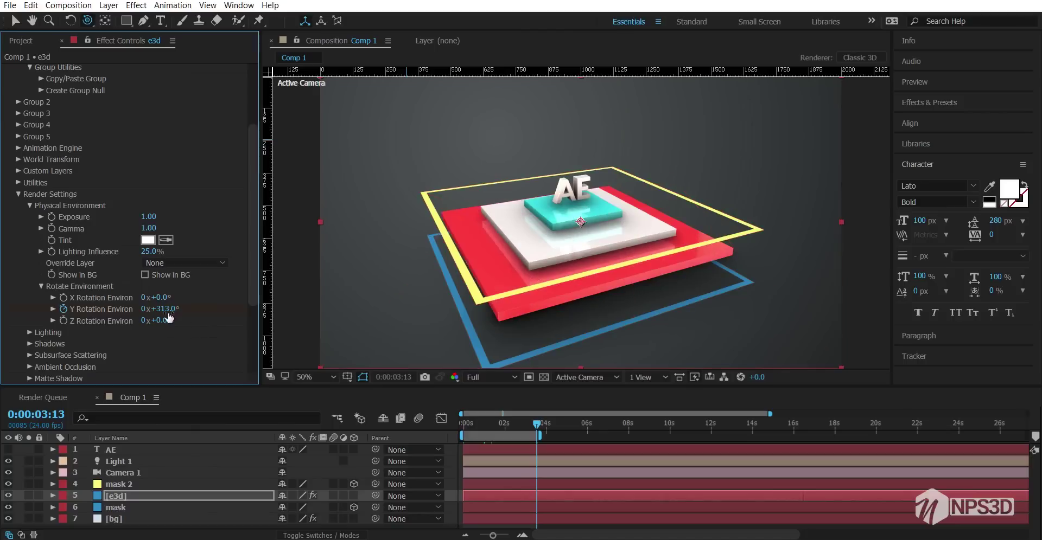
# - In Element's Scene Setup, lower the environment map's brightness to -20% and apply the scene changes
pyautogui.scroll(5, 95, 111)
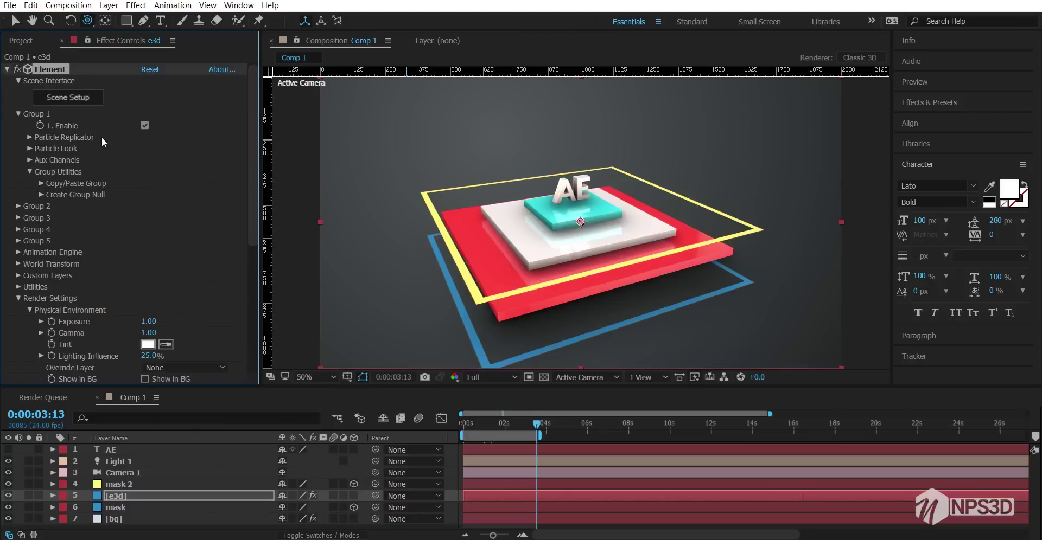
pyautogui.click(73, 99)
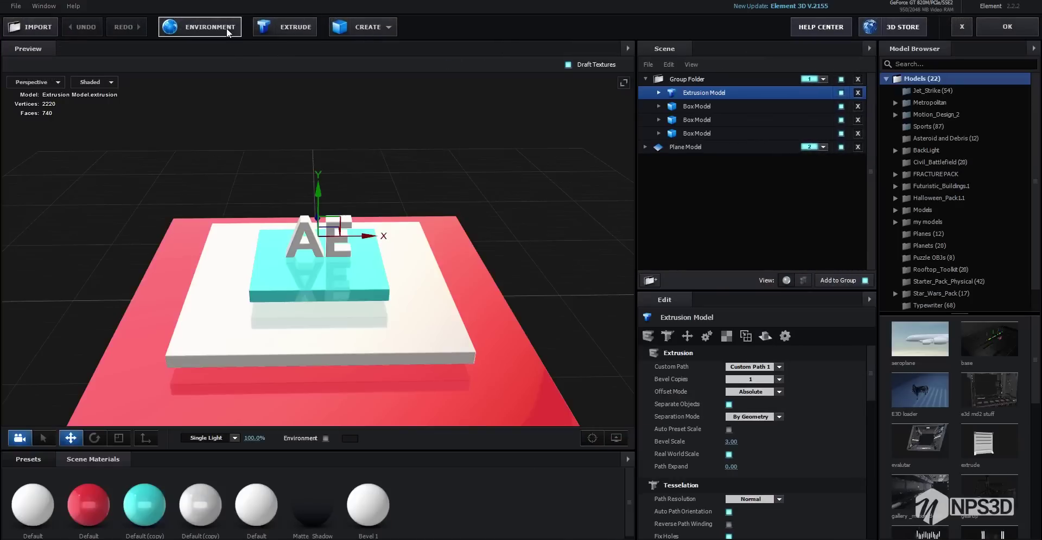
pyautogui.click(228, 33)
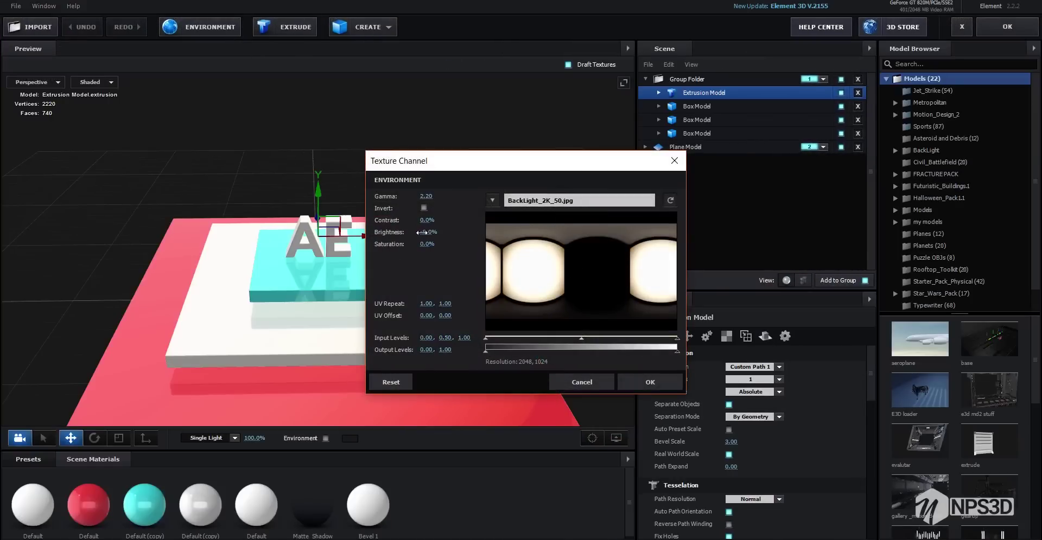
pyautogui.moveTo(422, 233); pyautogui.dragTo(419, 233)
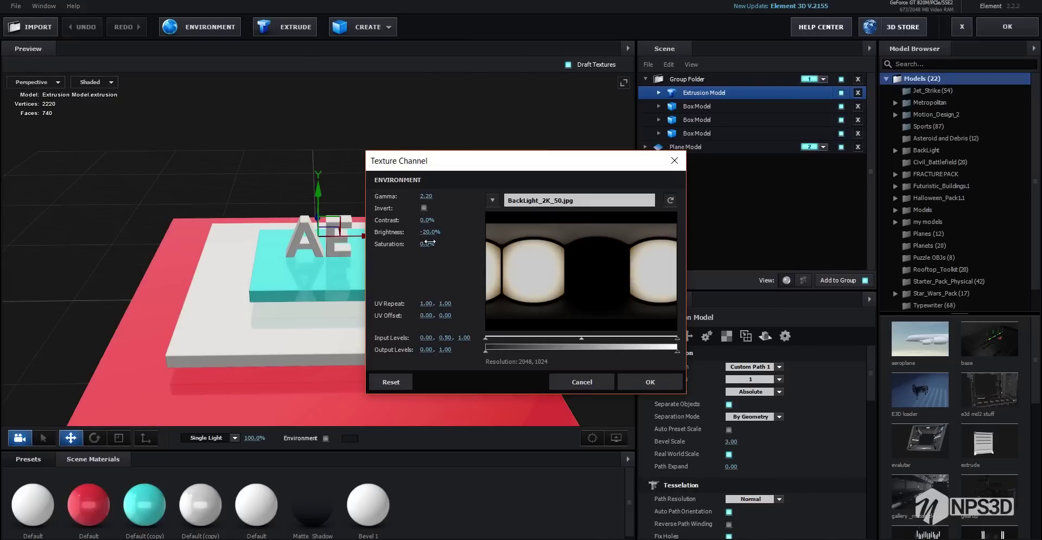
pyautogui.click(649, 379)
pyautogui.click(1005, 28)
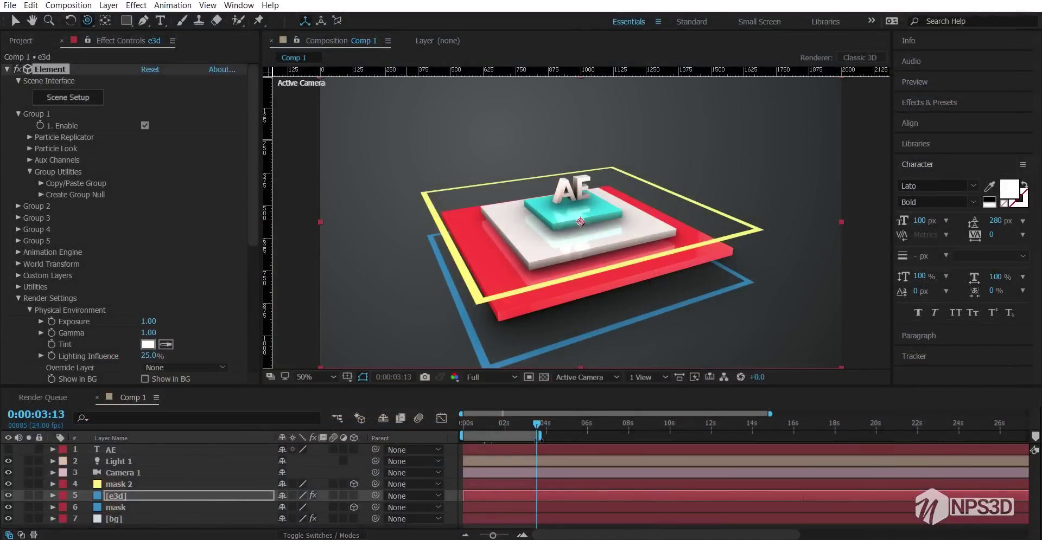
# - Reduce the preview resolution to Half, return to the first frame, and collapse the Element effect
pyautogui.click(488, 377)
pyautogui.click(502, 448)
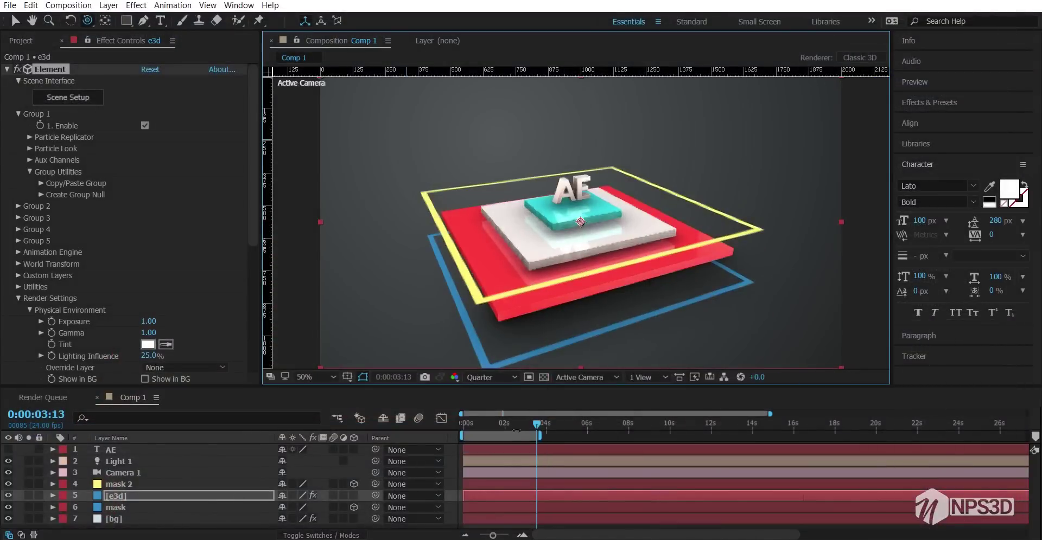
pyautogui.moveTo(507, 429); pyautogui.dragTo(461, 430)
pyautogui.click(7, 69)
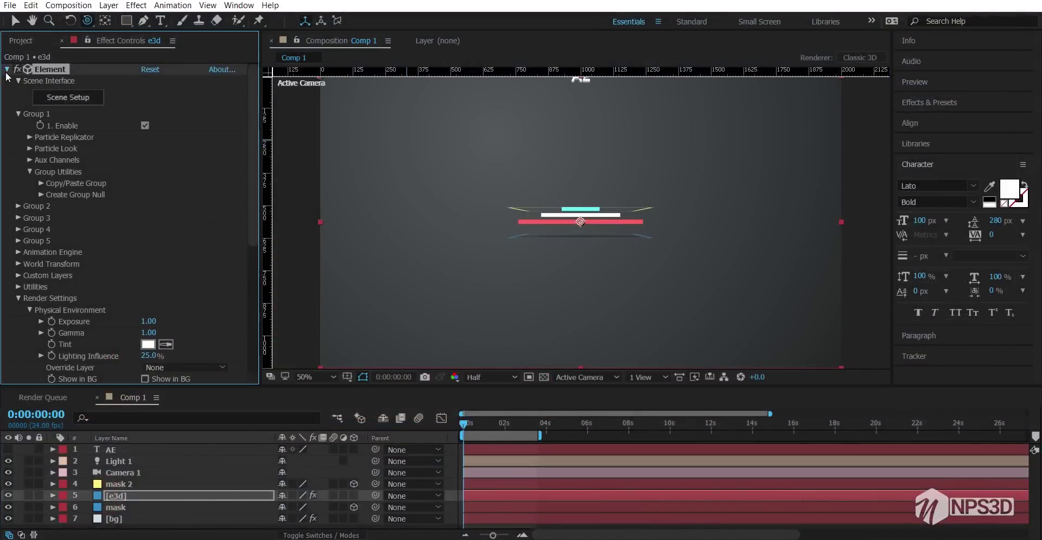
# - Pre-compose all layers into Pre-comp 1, moving all attributes into the new composition
pyautogui.click(133, 500)
pyautogui.hotkey('ctrl', 'a')
pyautogui.rightClick(133, 500)
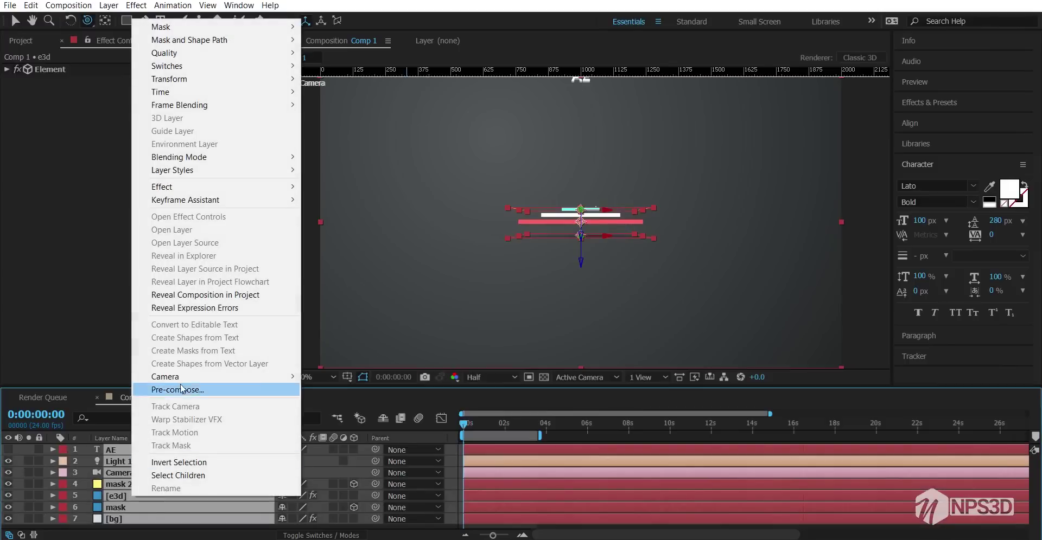
pyautogui.click(184, 391)
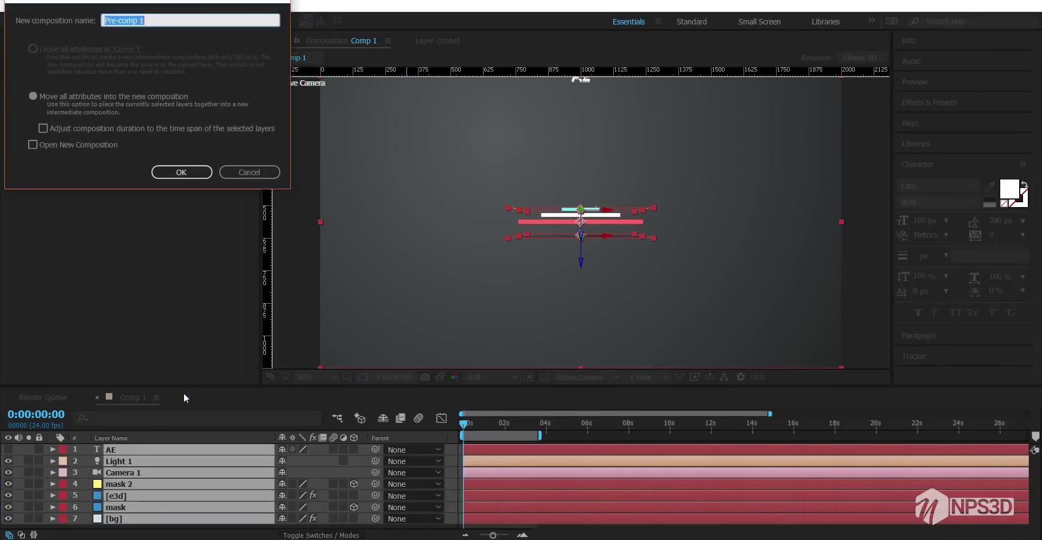
pyautogui.click(181, 172)
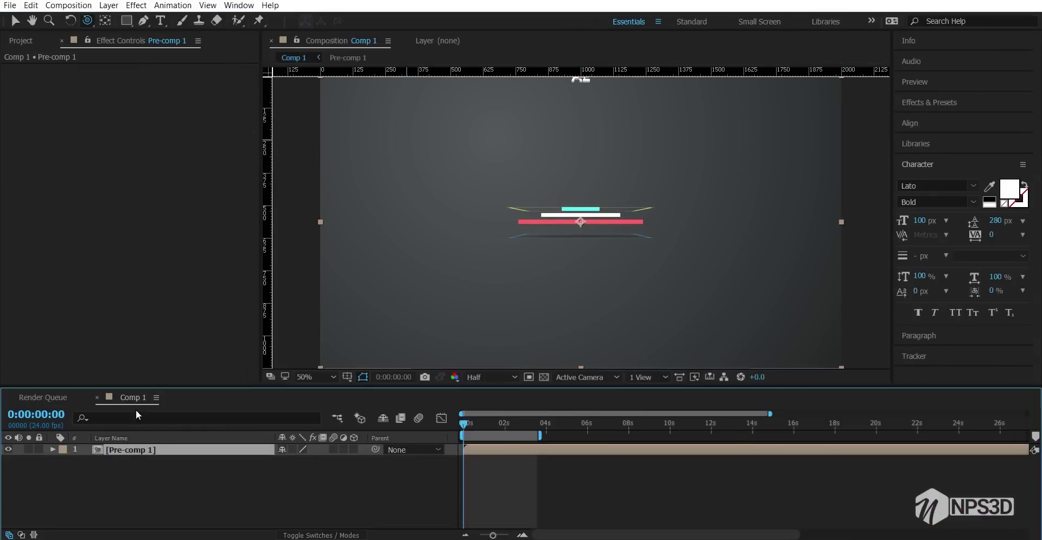
# - Create a yellow solid 1920 px wide and 789 px high above Pre-comp 1
pyautogui.rightClick(144, 480)
pyautogui.moveTo(212, 369)
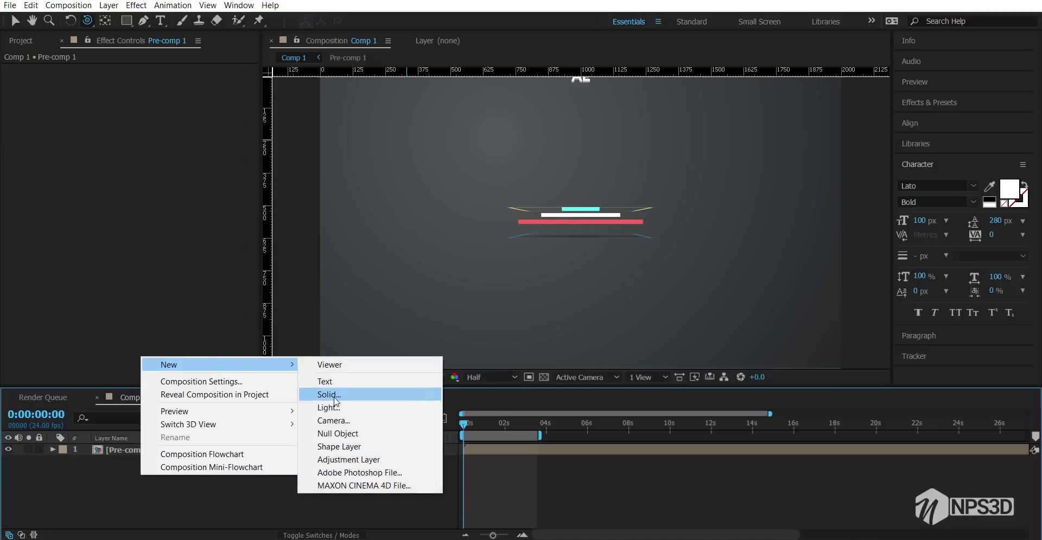
pyautogui.click(326, 396)
pyautogui.click(104, 81)
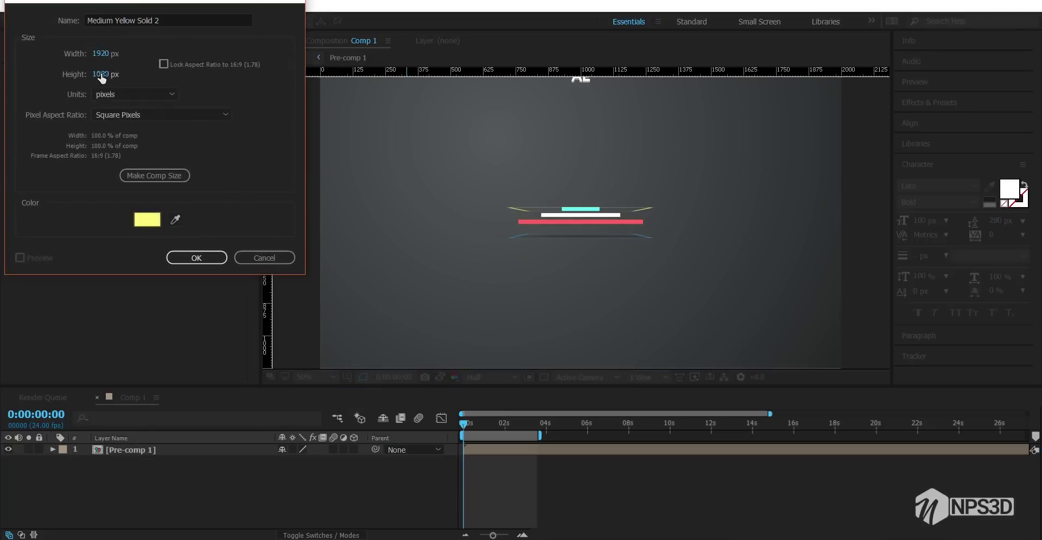
pyautogui.click(102, 76)
pyautogui.write('789')
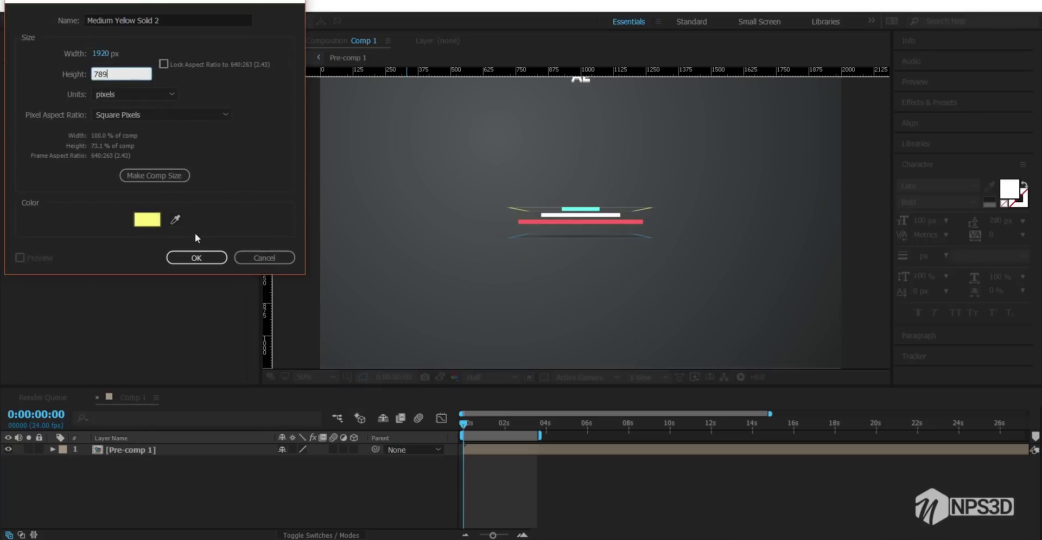
pyautogui.click(196, 258)
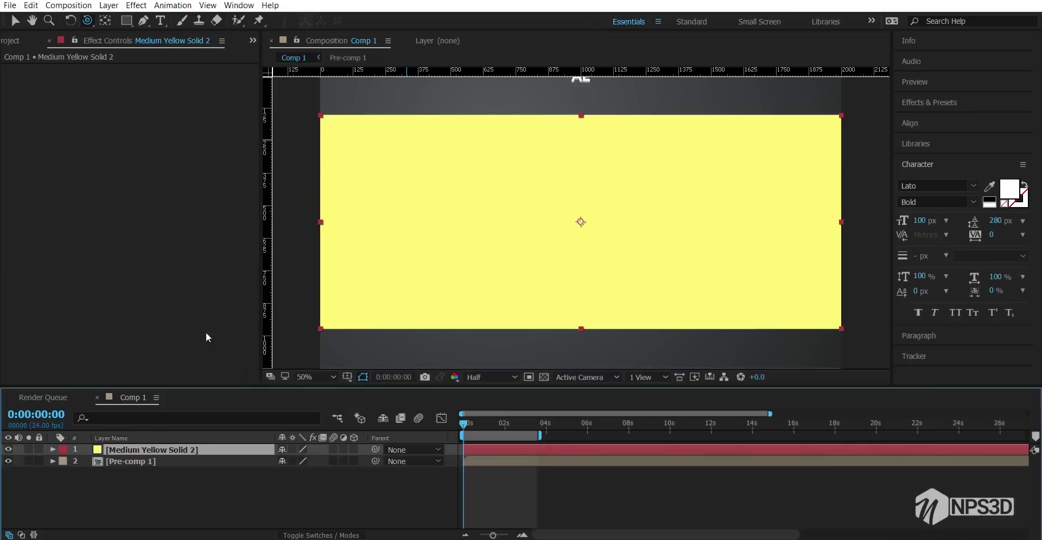
# - Set the yellow solid's blending mode to Stencil Alpha to crop the frame into a letterbox
pyautogui.press('F4')
pyautogui.click(307, 449)
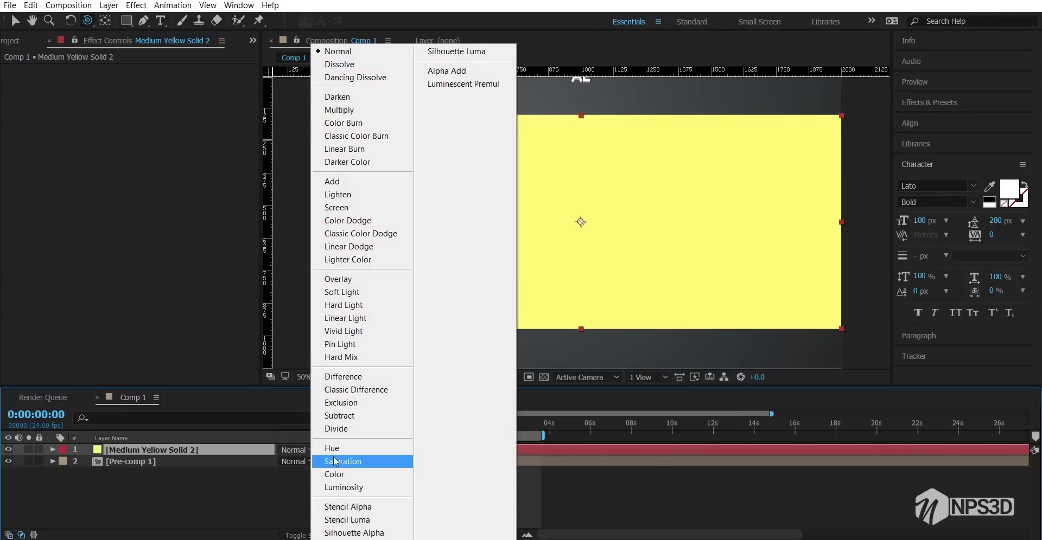
pyautogui.click(342, 502)
pyautogui.click(225, 491)
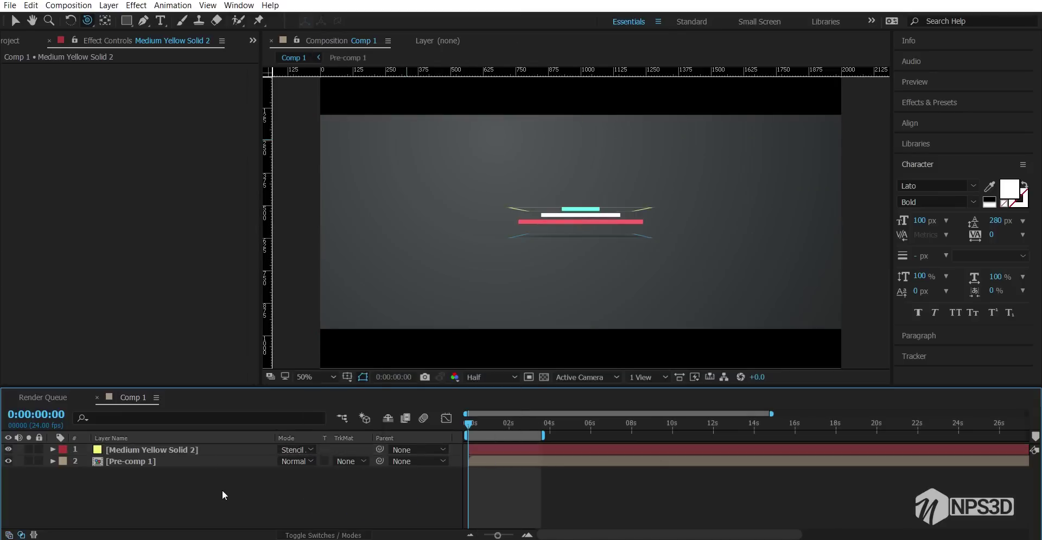
# - Add an adjustment layer and place it between the yellow solid and Pre-comp 1
pyautogui.rightClick(226, 490)
pyautogui.moveTo(248, 380)
pyautogui.click(413, 474)
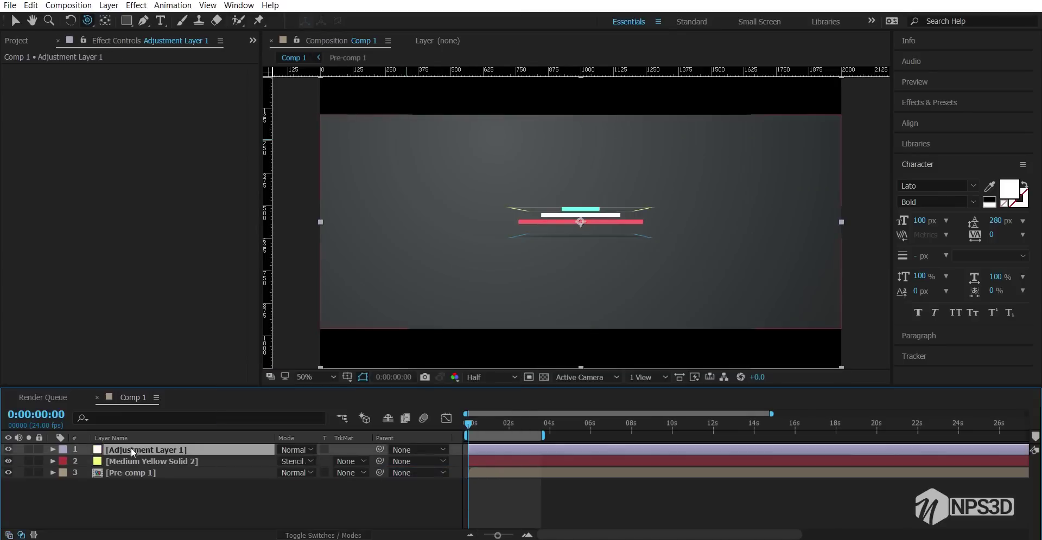
pyautogui.moveTo(132, 448); pyautogui.dragTo(140, 464)
# - Apply the Curves effect to the adjustment layer
pyautogui.hotkey('ctrl', 'space')
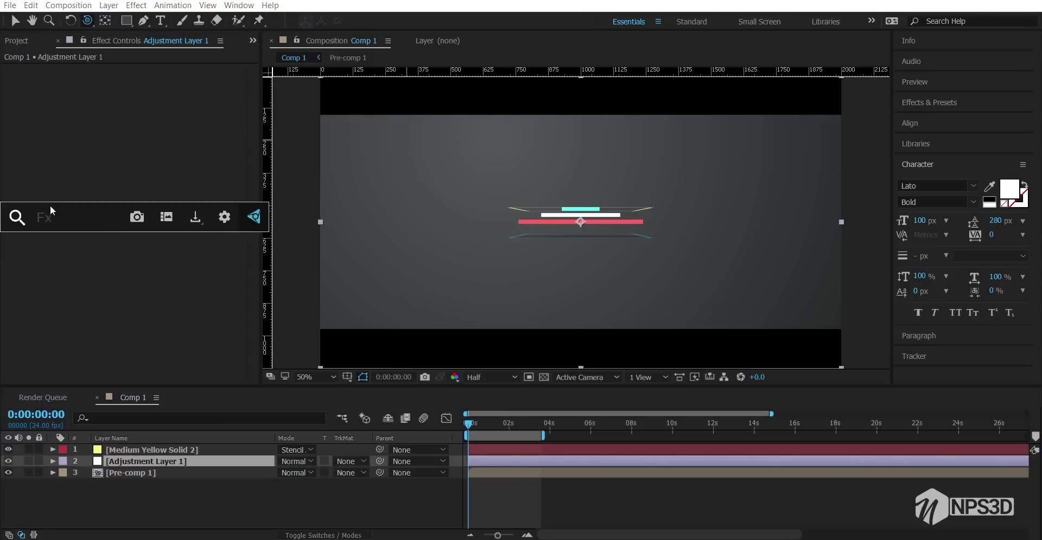
pyautogui.write('c')
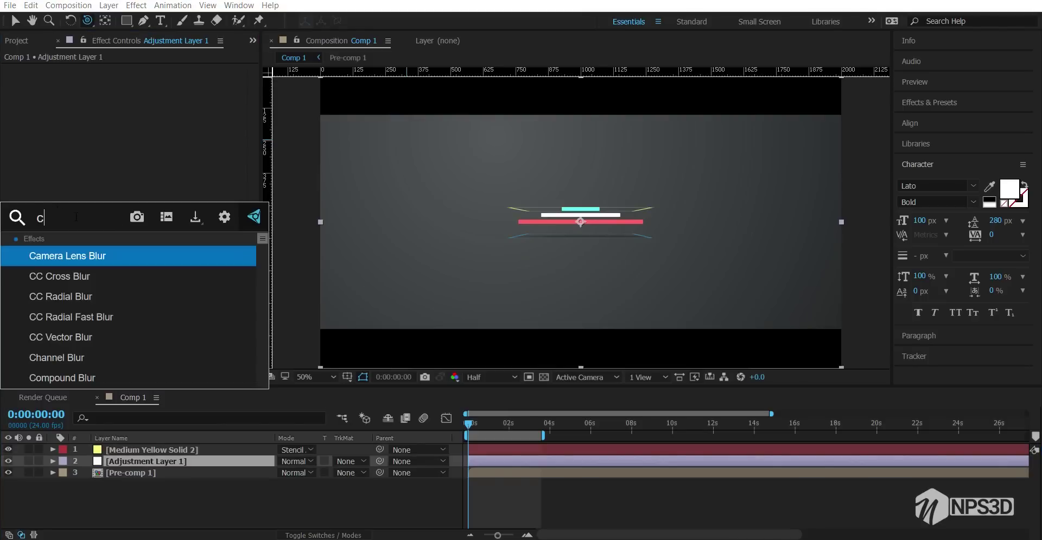
pyautogui.write('ur')
pyautogui.click(75, 257)
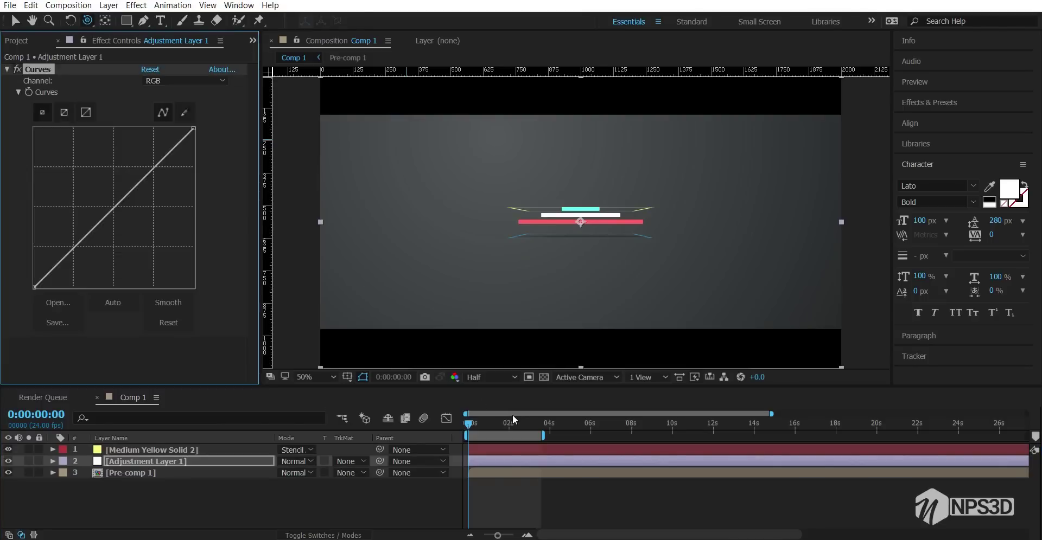
# - At 0:00:02:15, shape the RGB curve into a gentle S with lowered shadows and slightly raised highlights
pyautogui.press('v')
pyautogui.click(522, 425)
pyautogui.moveTo(79, 267); pyautogui.dragTo(57, 273)
pyautogui.moveTo(114, 208); pyautogui.dragTo(131, 189)
# - Boost the highlights of the Red channel by moving its curve's white point inward along the upper edge
pyautogui.click(182, 80)
pyautogui.click(168, 105)
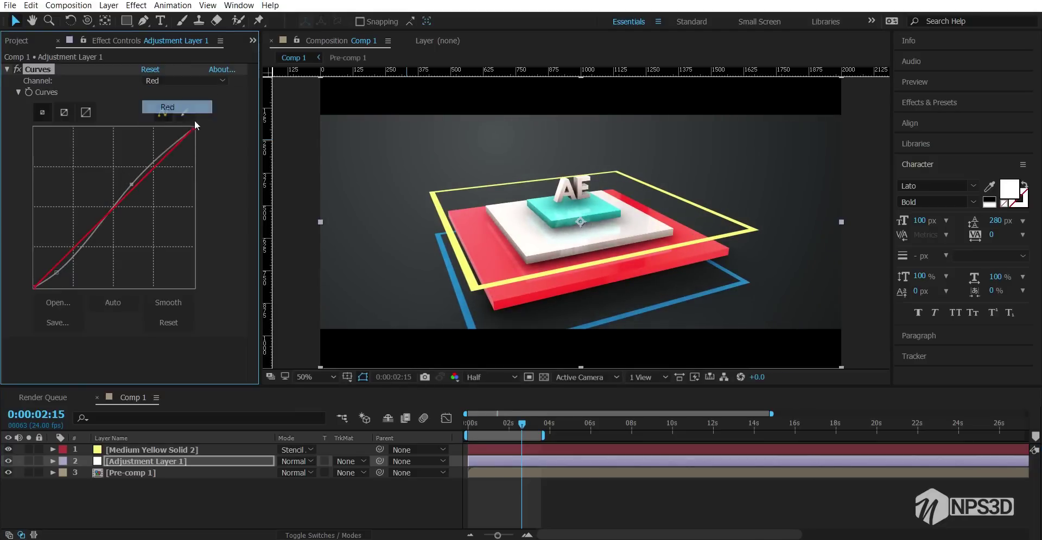
pyautogui.moveTo(194, 130); pyautogui.dragTo(178, 129)
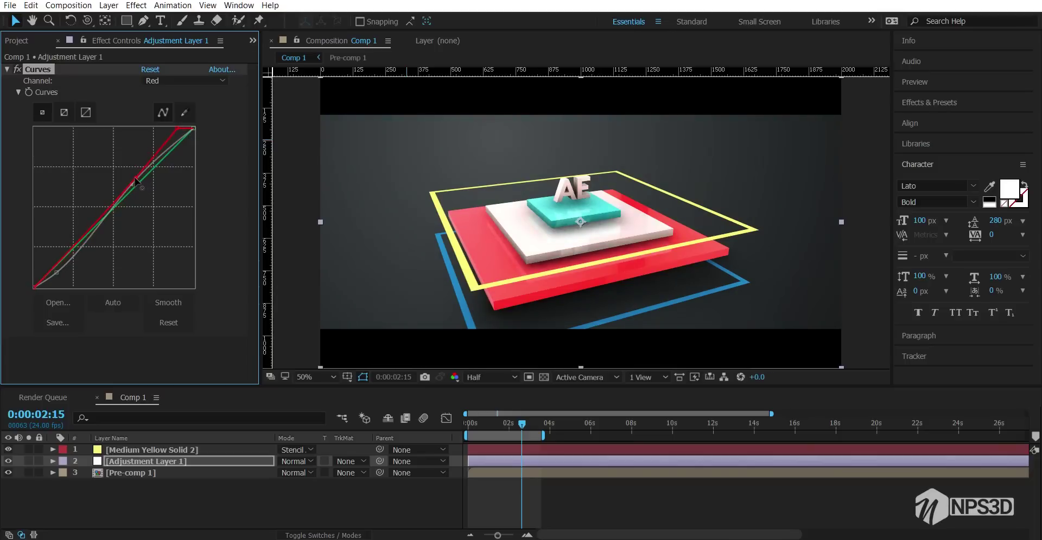
# - Shape the Green channel's curve with an upper-midtone point on the line and a slightly raised point in the lower midtones
pyautogui.click(182, 80)
pyautogui.click(173, 116)
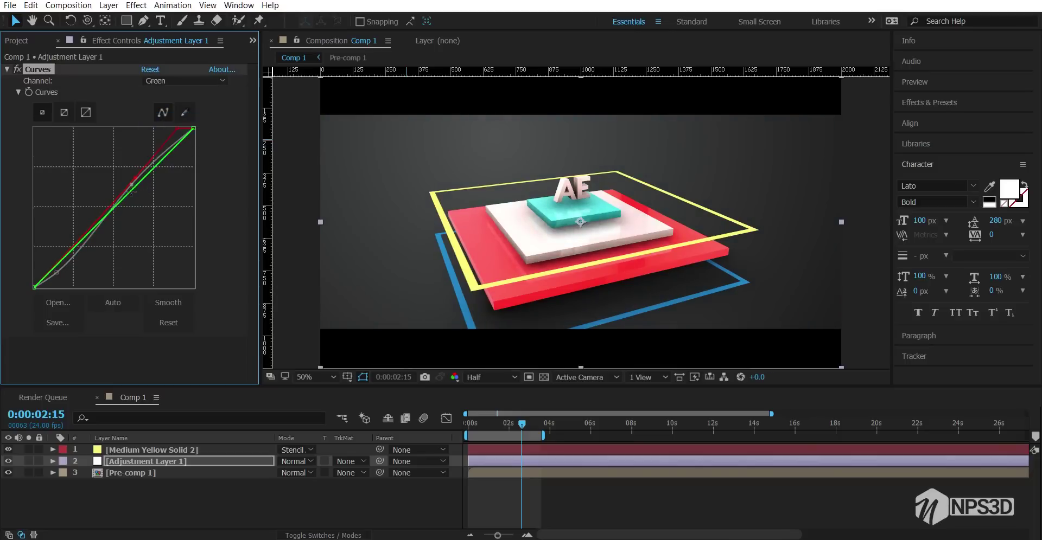
pyautogui.click(130, 185)
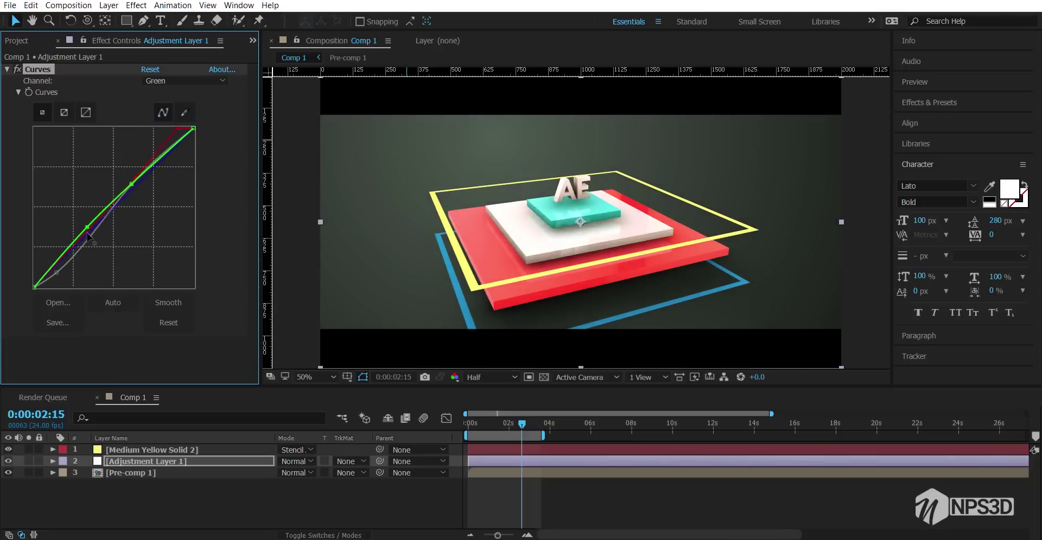
pyautogui.moveTo(88, 236); pyautogui.dragTo(88, 237)
# - Try lifting the Red channel's shadows by raising its curve's black point, and undo that change
pyautogui.click(184, 80)
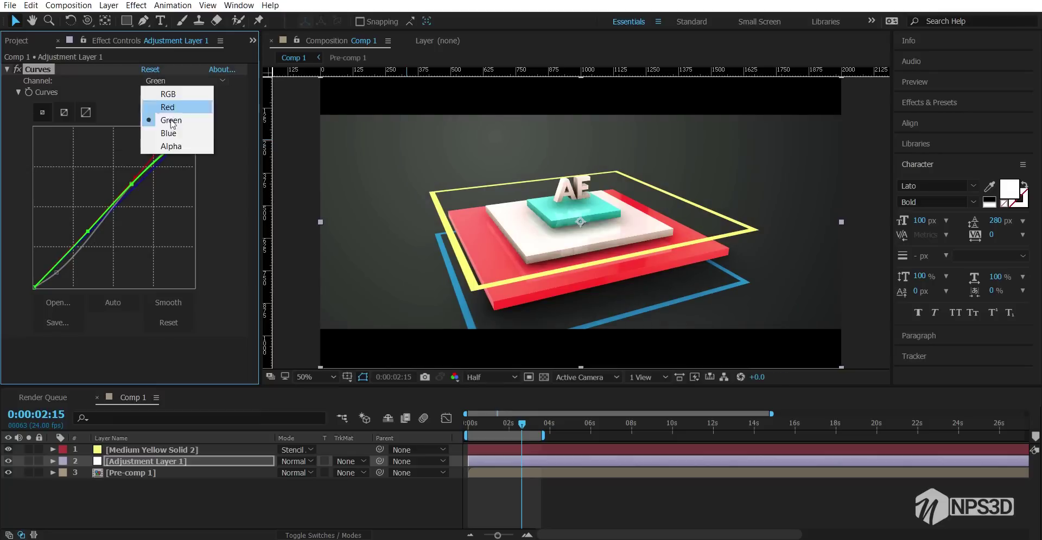
pyautogui.click(171, 103)
pyautogui.moveTo(36, 287); pyautogui.dragTo(34, 283)
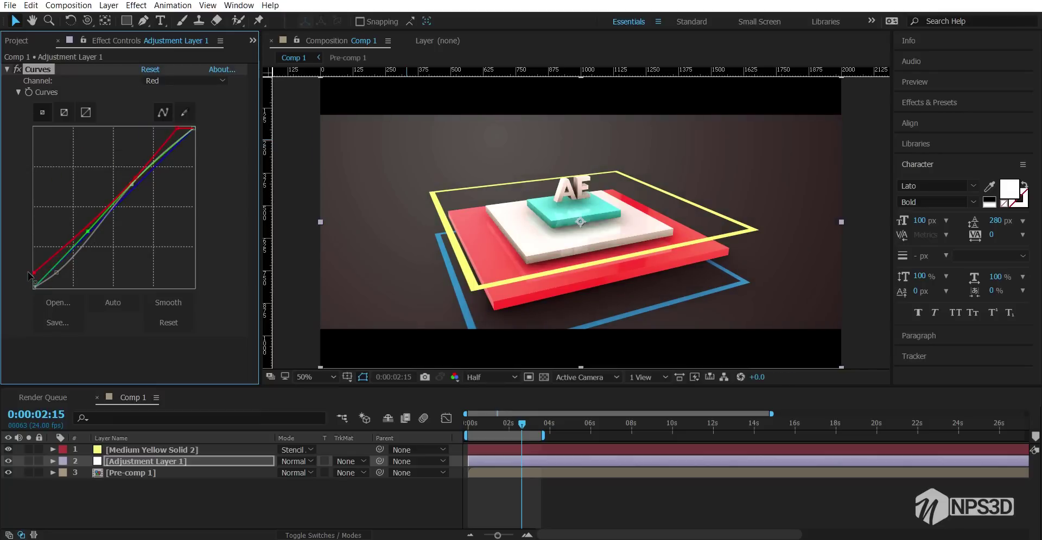
pyautogui.hotkey('ctrl', 'z')
# - Tint the shadows blue by raising the Blue channel curve's black point, and preview the animation from the start
pyautogui.click(171, 81)
pyautogui.click(170, 134)
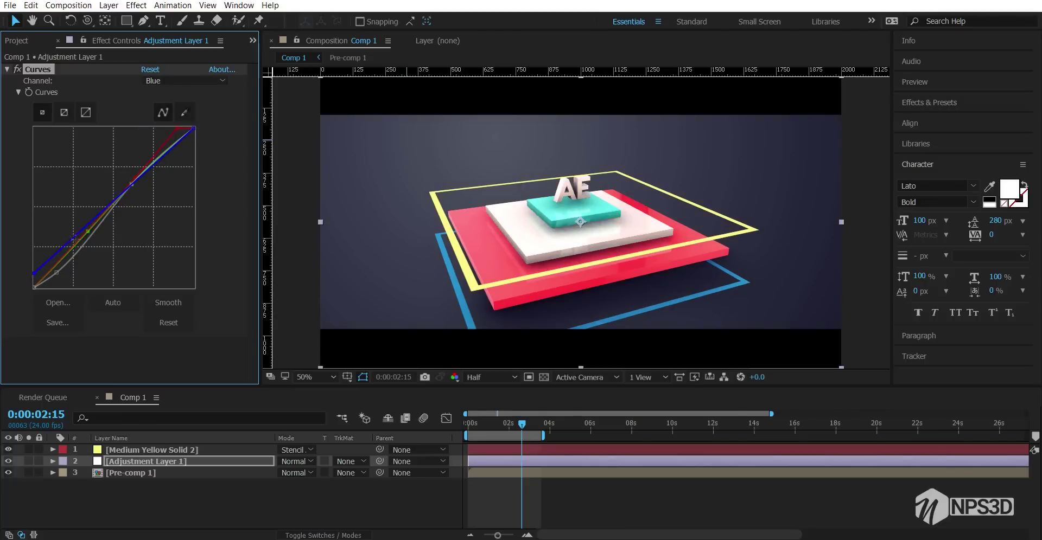
pyautogui.moveTo(500, 422); pyautogui.dragTo(468, 425)
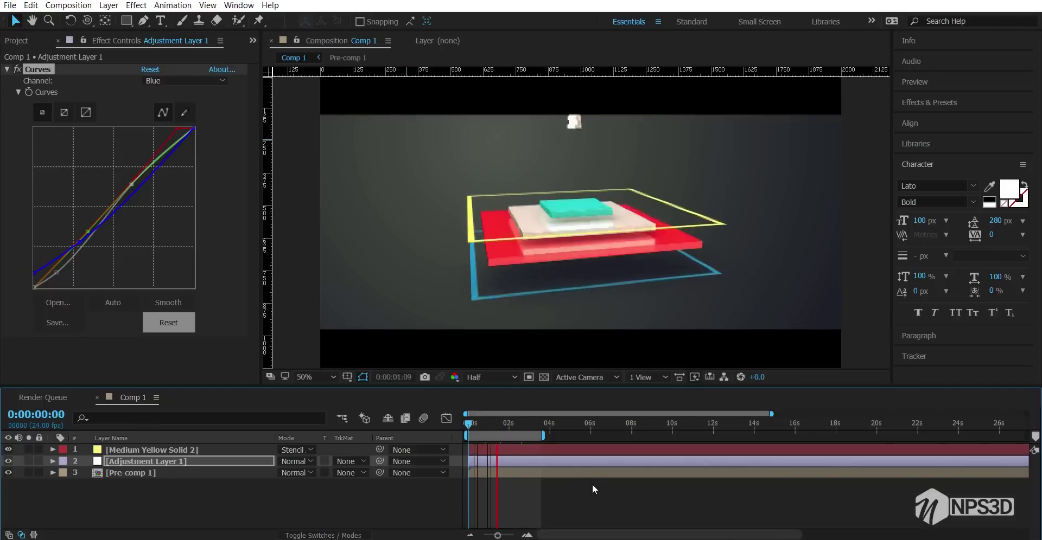
# - Set the composition view resolution to Full and preview the graded animation from 0:00:00:00
pyautogui.click(489, 377)
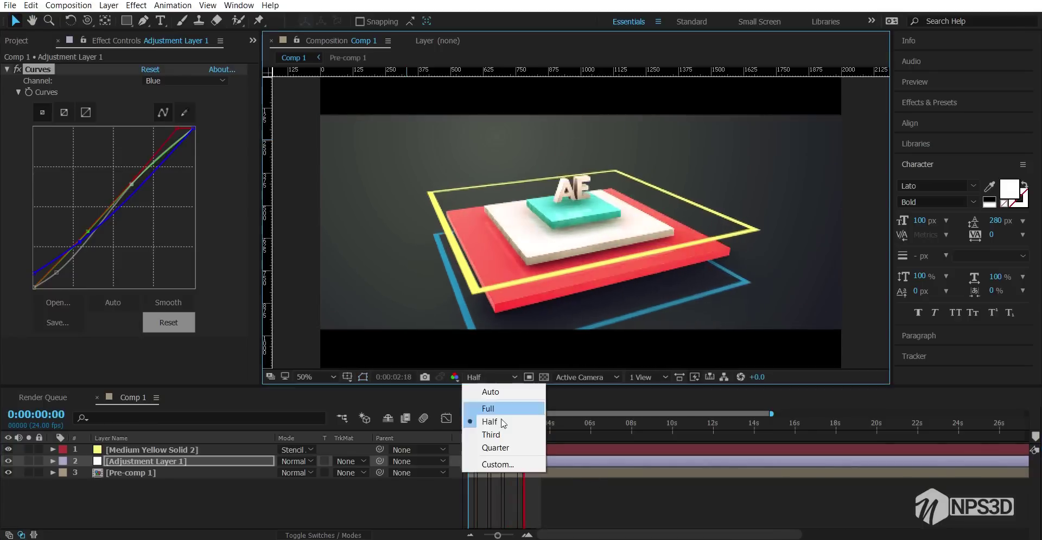
pyautogui.click(491, 408)
pyautogui.moveTo(507, 425); pyautogui.dragTo(558, 452)
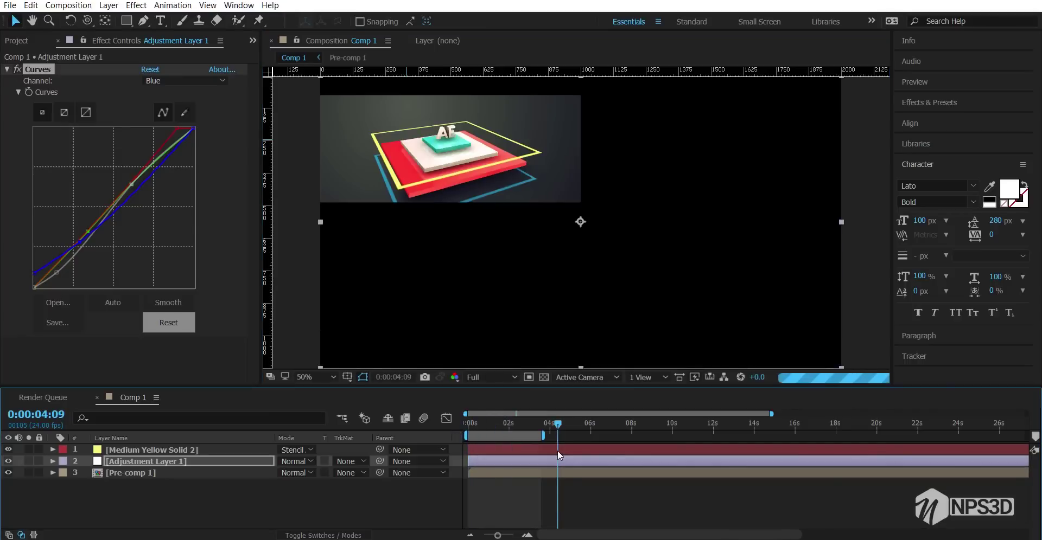
pyautogui.click(501, 424)
pyautogui.moveTo(500, 424); pyautogui.dragTo(451, 428)
pyautogui.click(405, 487)
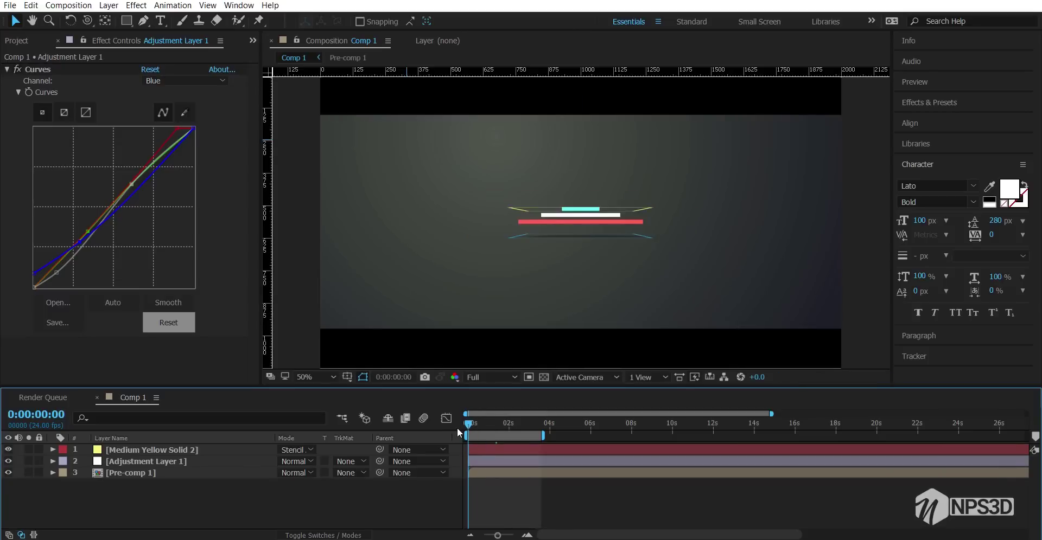
pyautogui.press('space')
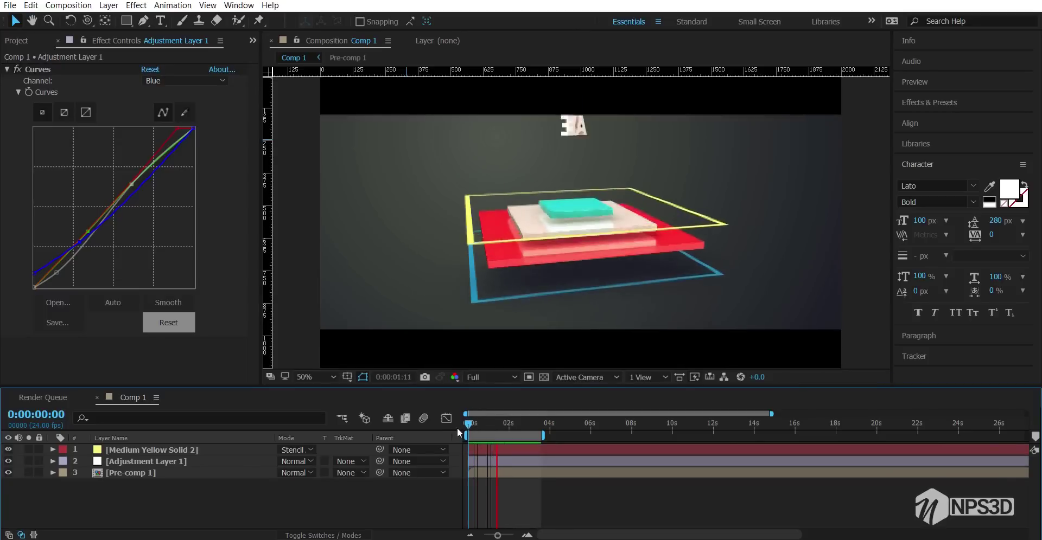
# - Stop playback at 0:00:02:13 and set the preview playback resolution to Full
pyautogui.click(519, 423)
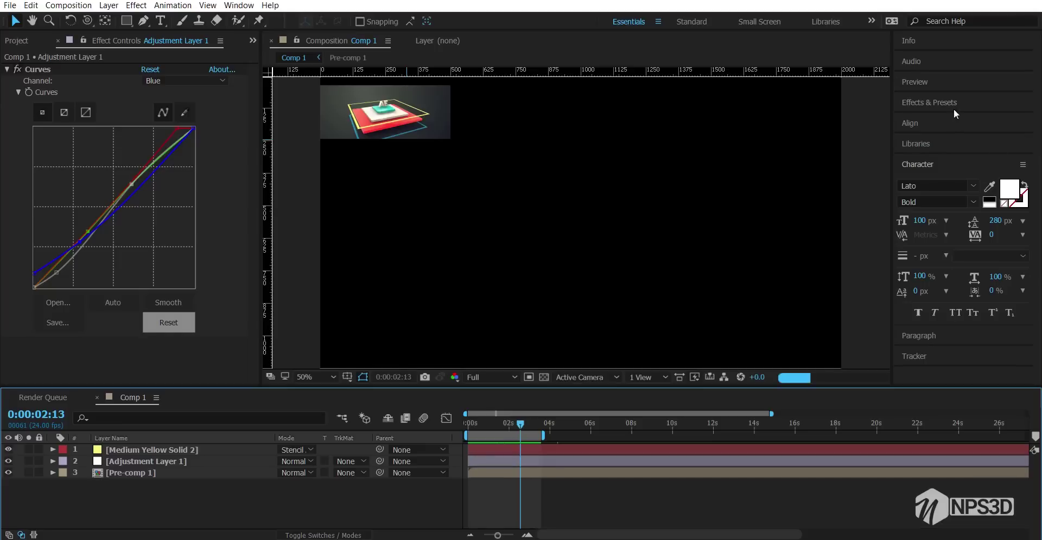
pyautogui.click(939, 84)
pyautogui.click(1001, 246)
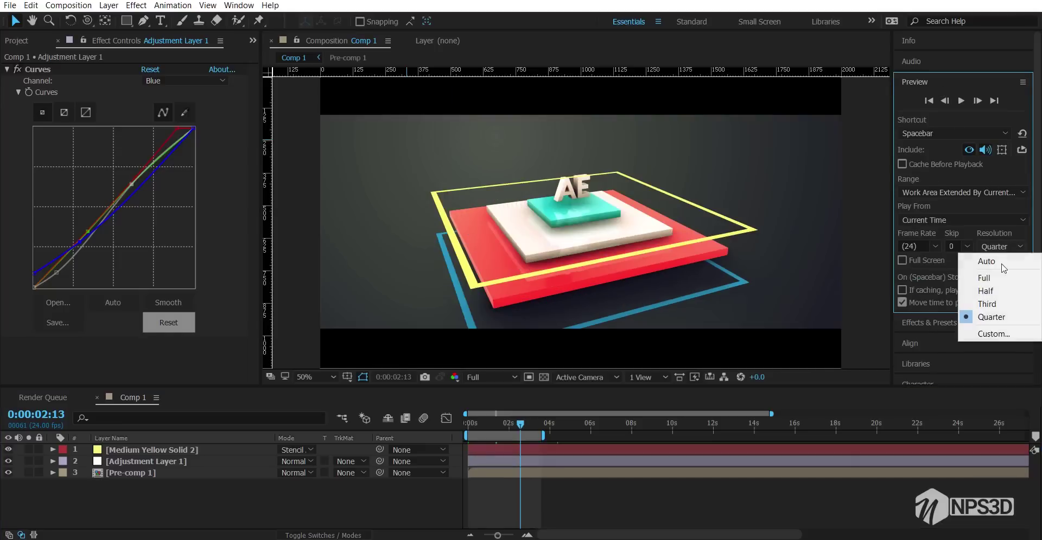
pyautogui.click(1000, 274)
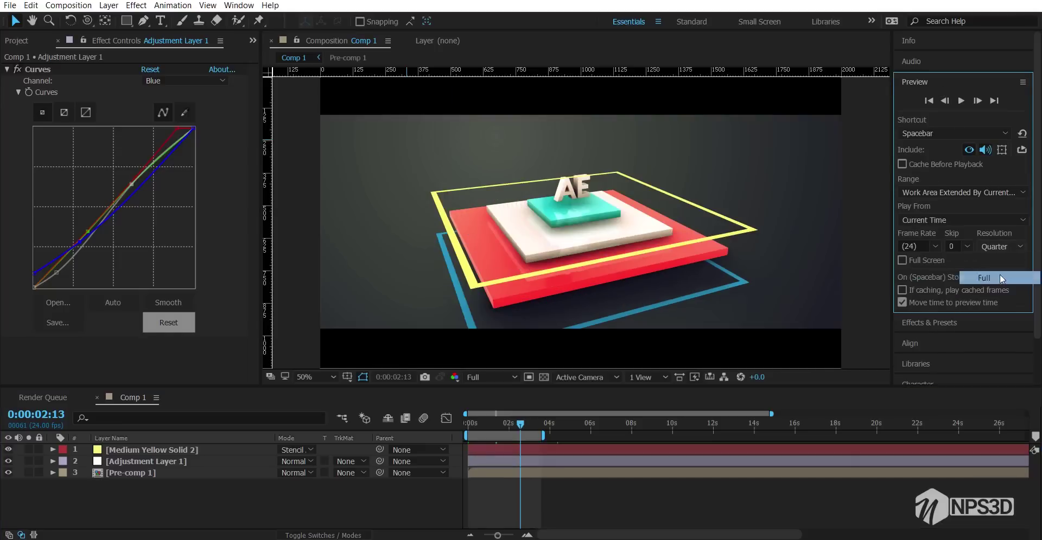
# - Play the full-resolution preview of Comp 1 from the start of the timeline
pyautogui.click(462, 425)
pyautogui.press('space')
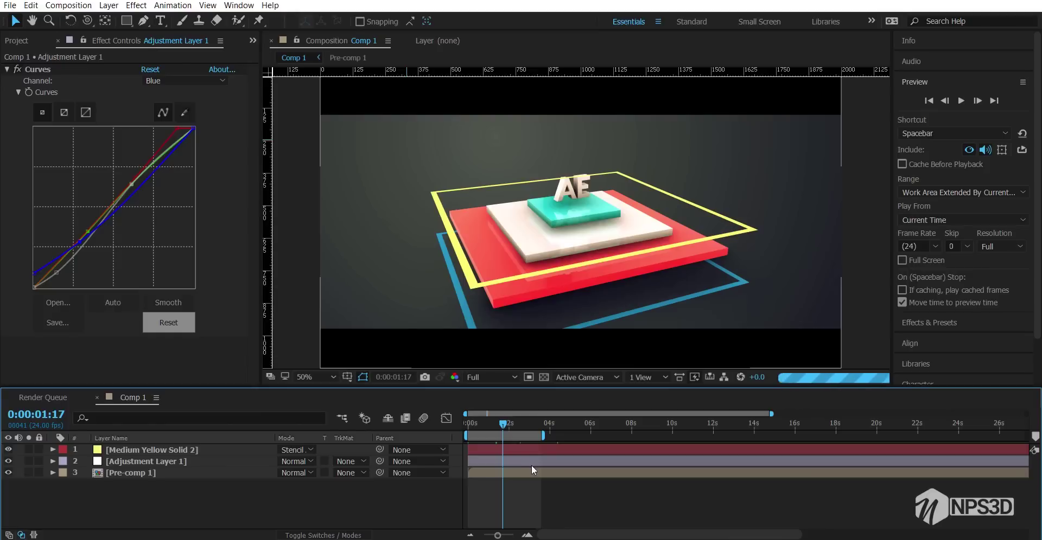
pyautogui.click(961, 101)
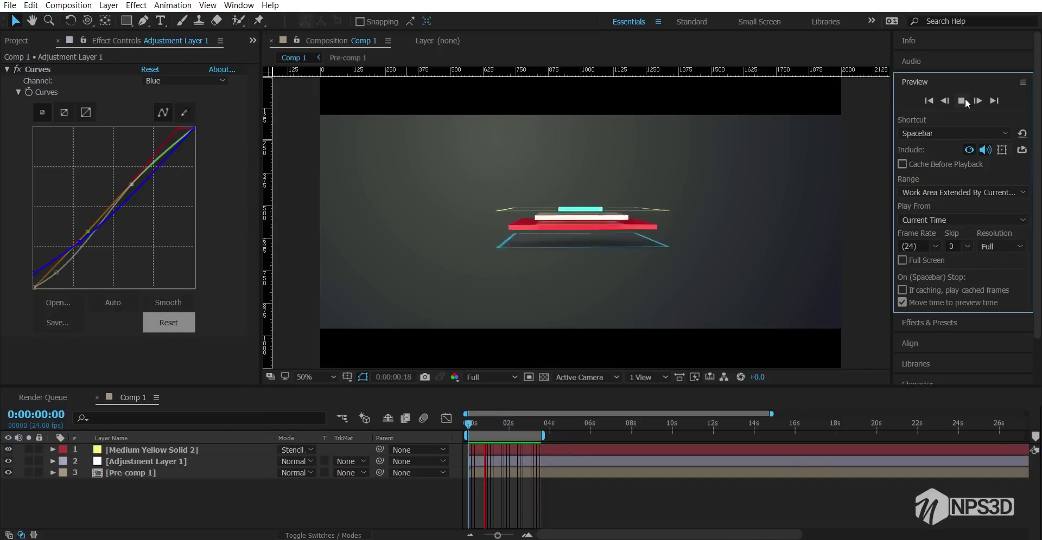